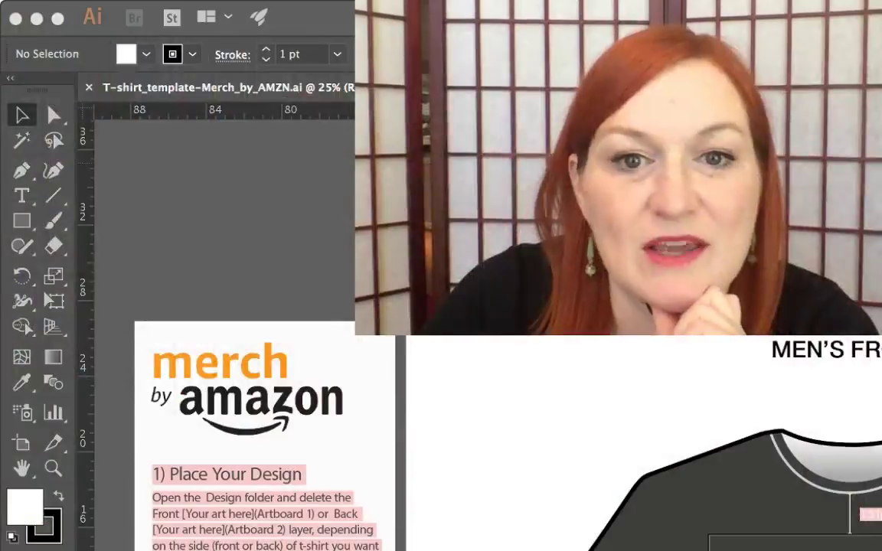
- Examine the T-shirt template's instructions sidebar and its men's front and back artboards
key(super+minus)
key(super+minus)
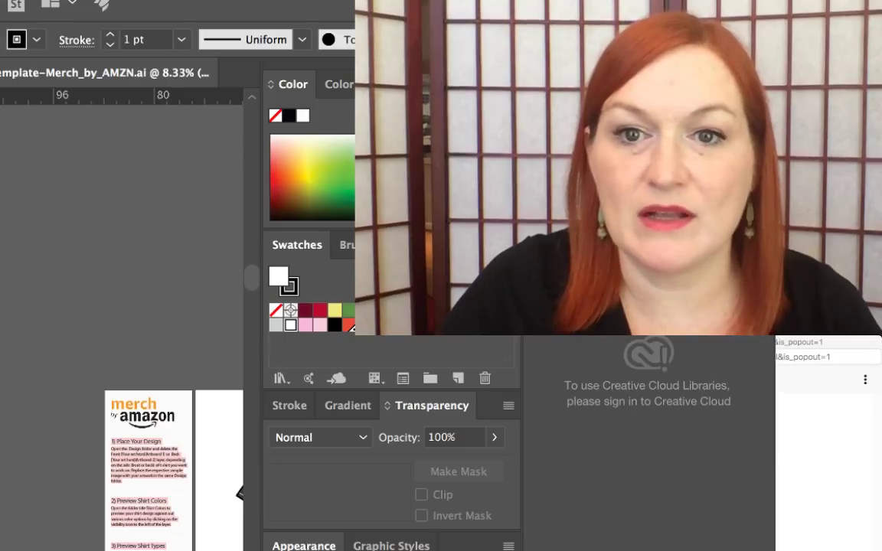
drag(240, 494, 473, 494)
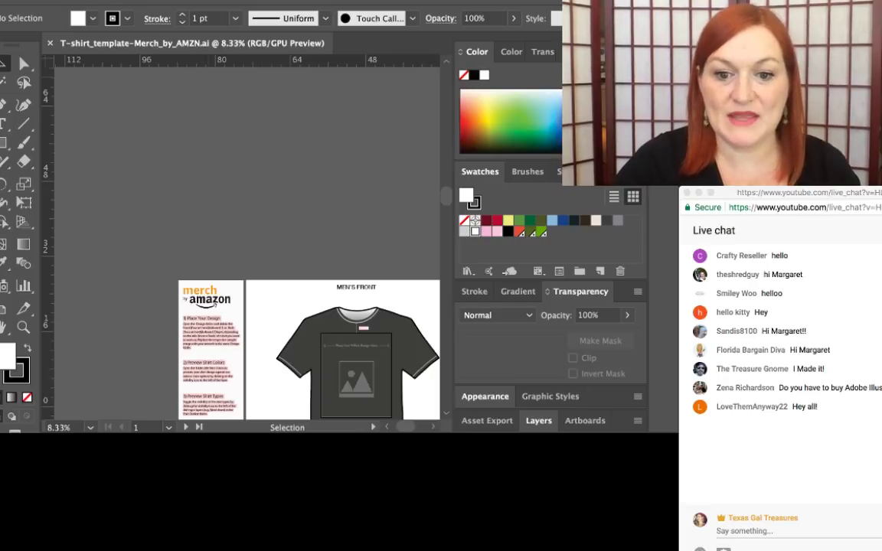
scroll(248, 243, down, 10)
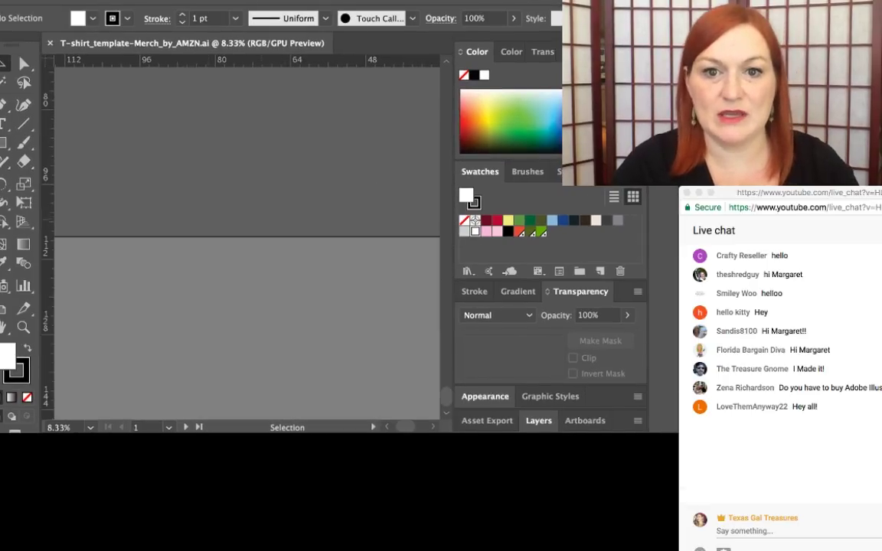
scroll(245, 237, up, 10)
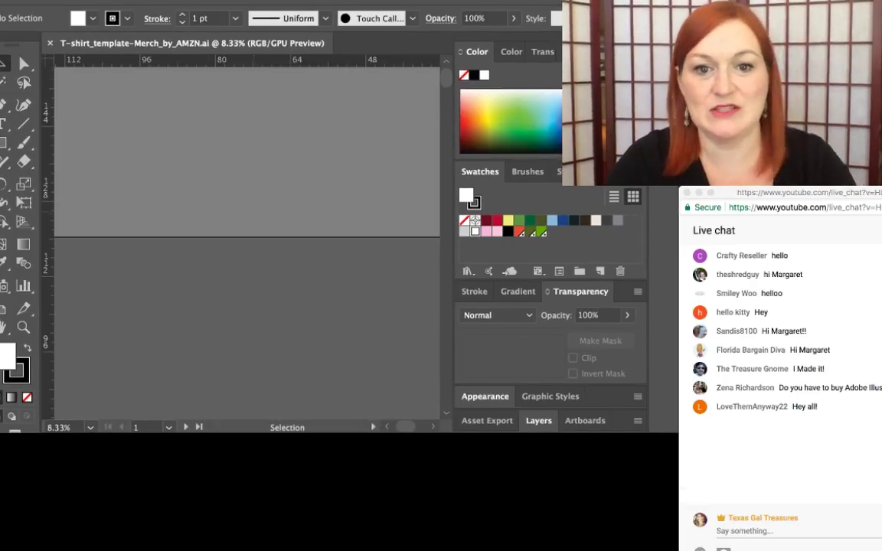
scroll(248, 243, down, 20)
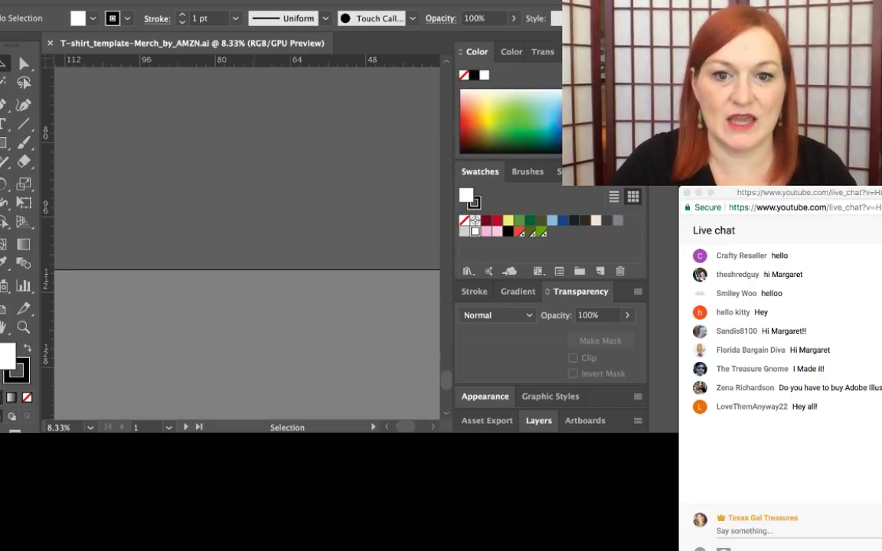
scroll(247, 244, up, 20)
key(super+minus)
key(super+minus)
key(super+minus)
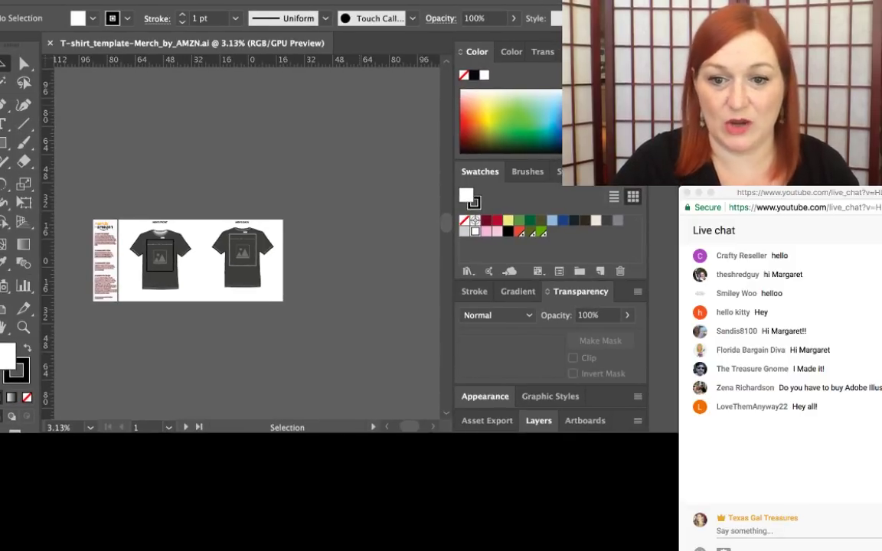
key(super+equal)
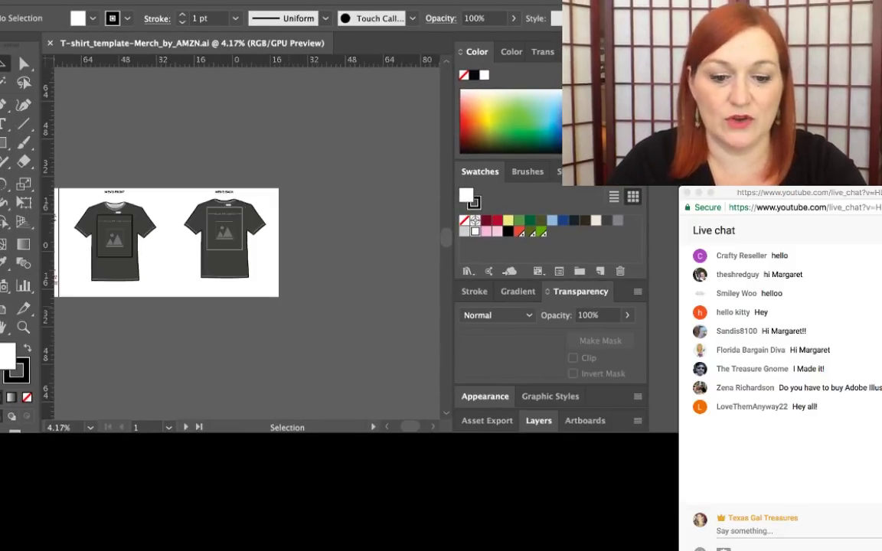
scroll(230, 237, left, 5)
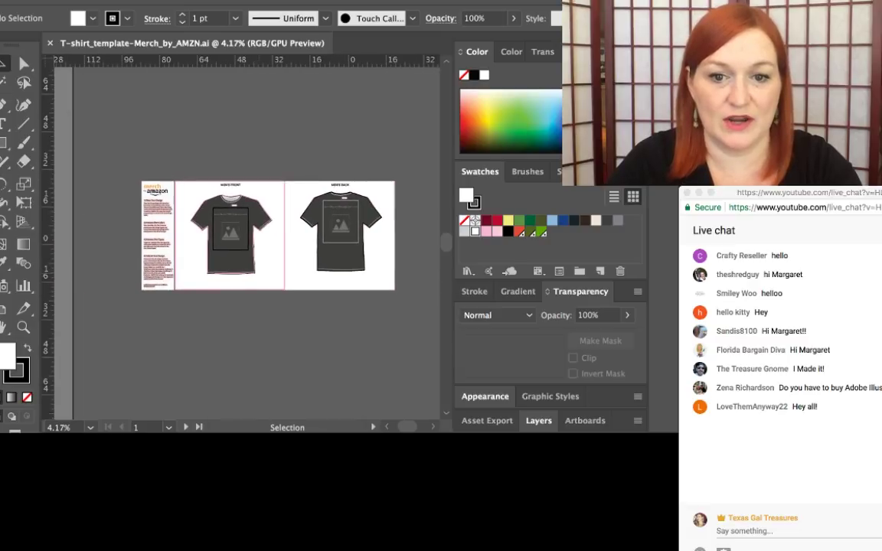
scroll(257, 233, right, 2)
key(super+equal)
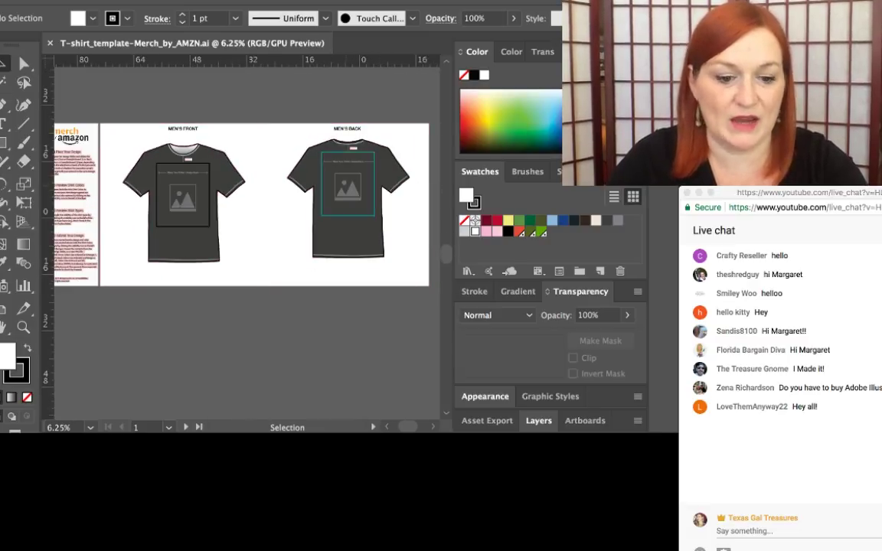
key(super+equal)
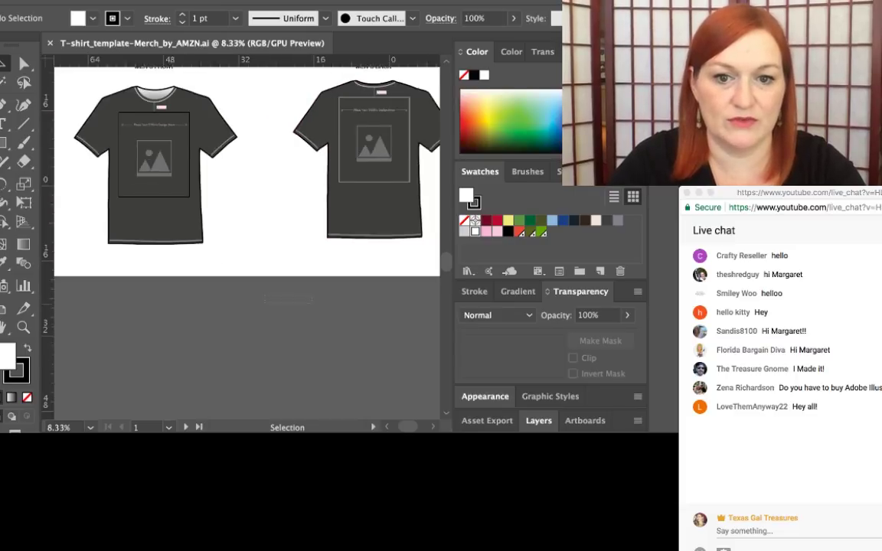
scroll(264, 291, left, 3)
scroll(353, 258, up, 3)
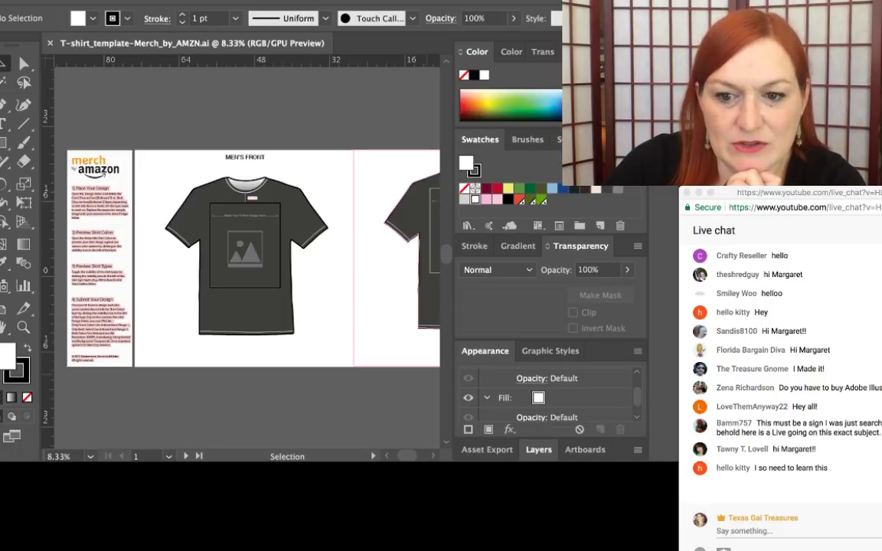
scroll(546, 397, down, 2)
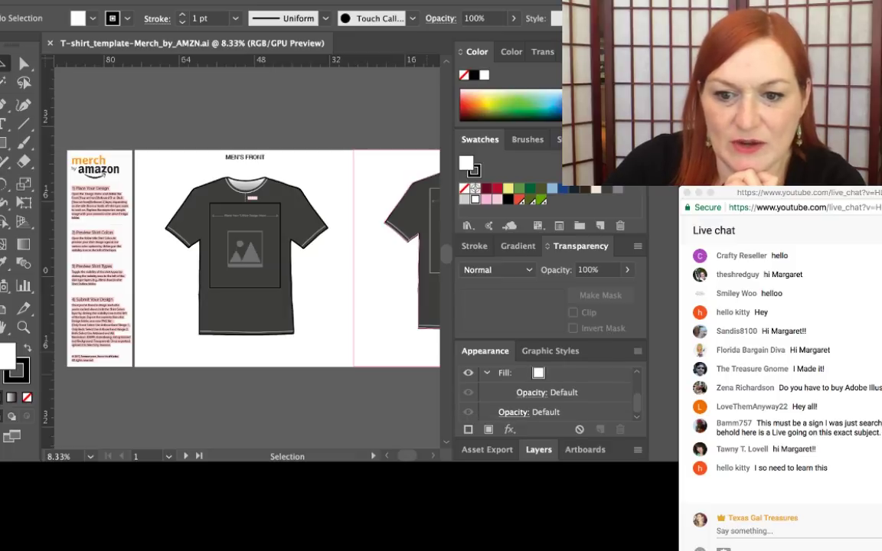
- Display the document's layers and hide the Design layer, toggling its visibility to compare the shirt with and without the placeholder artwork
click(538, 450)
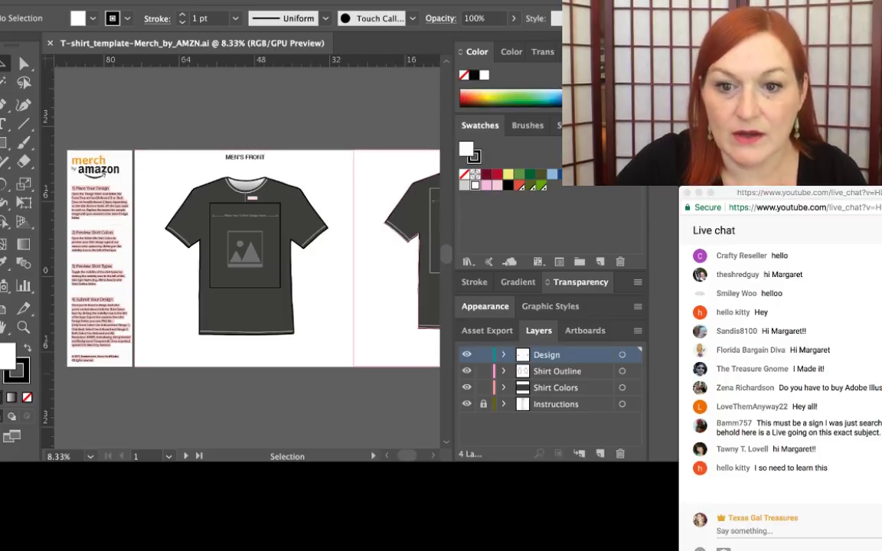
click(468, 356)
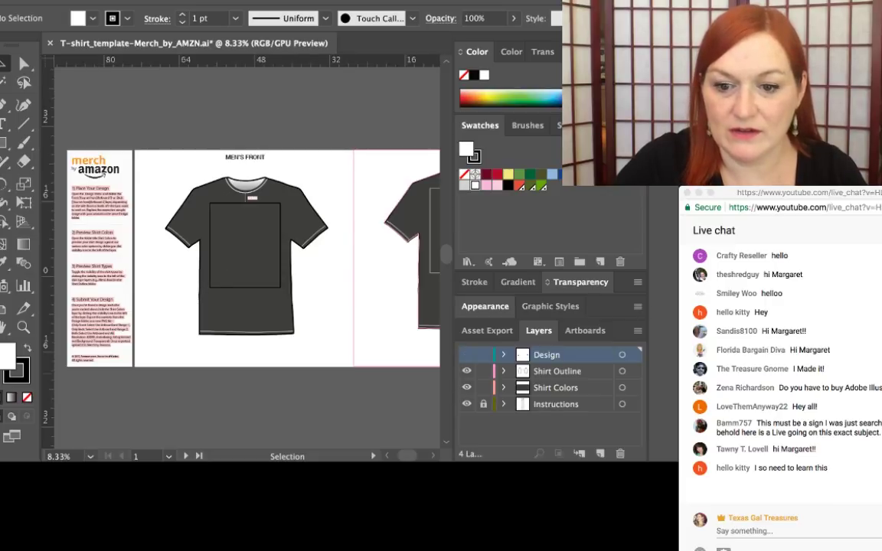
click(466, 354)
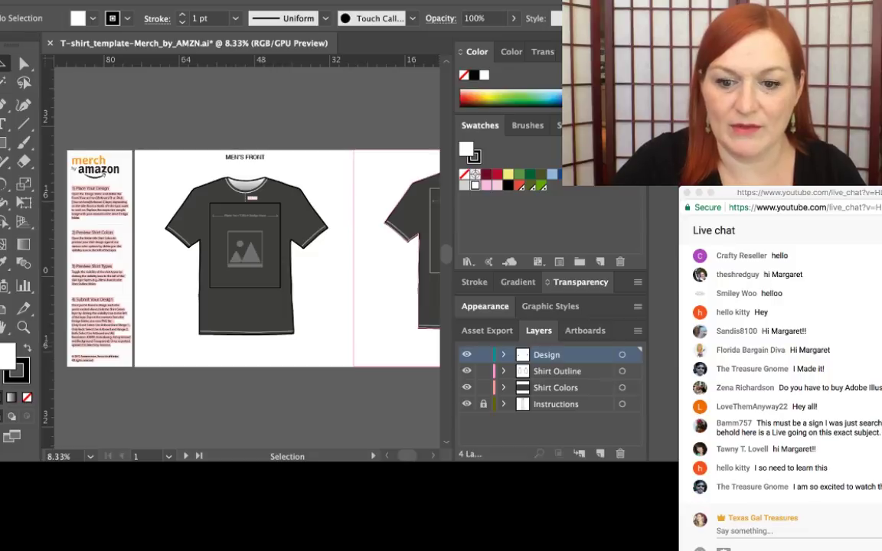
click(467, 355)
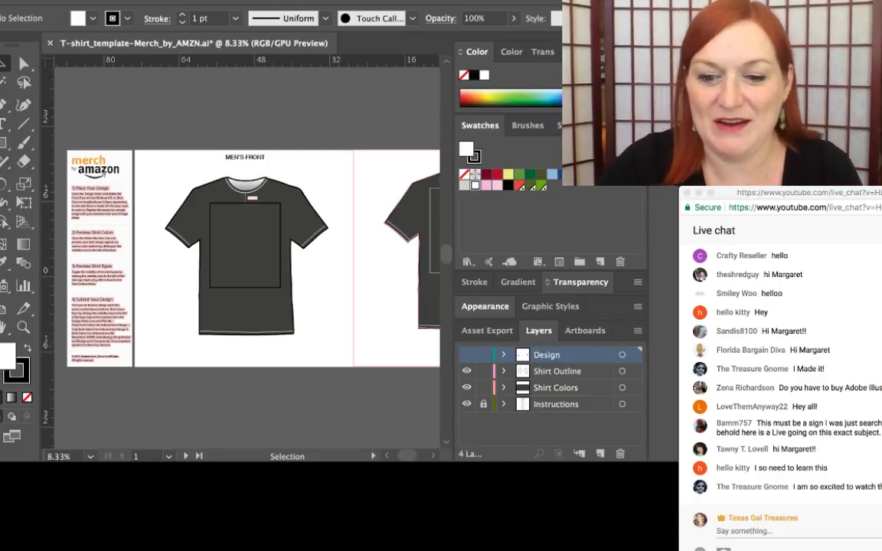
click(467, 354)
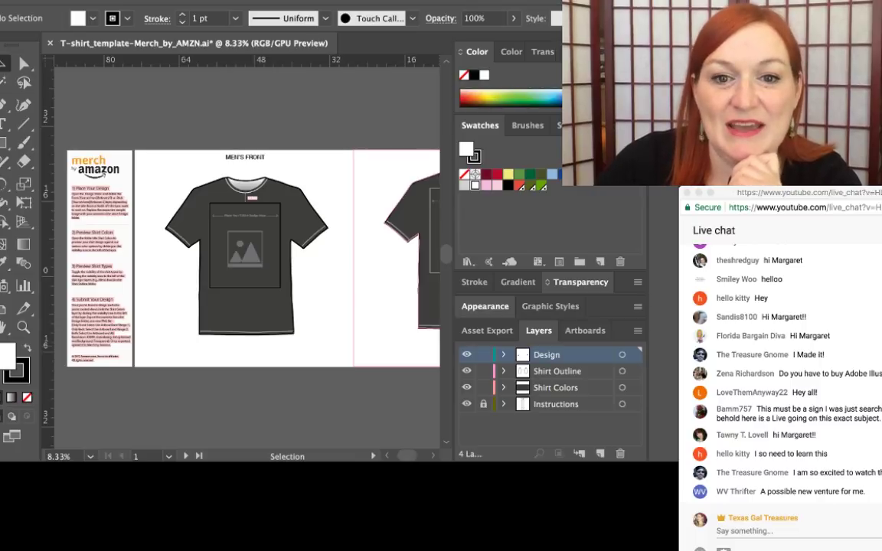
click(466, 355)
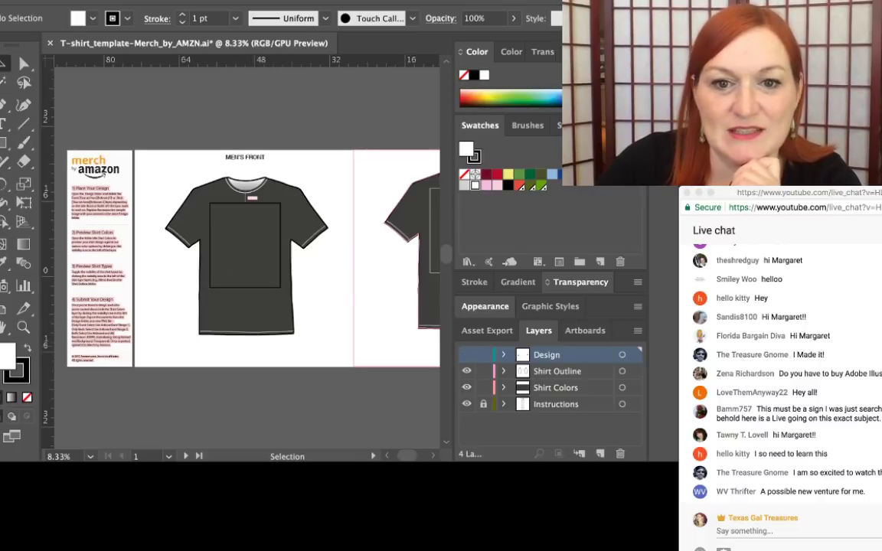
click(466, 355)
click(466, 355)
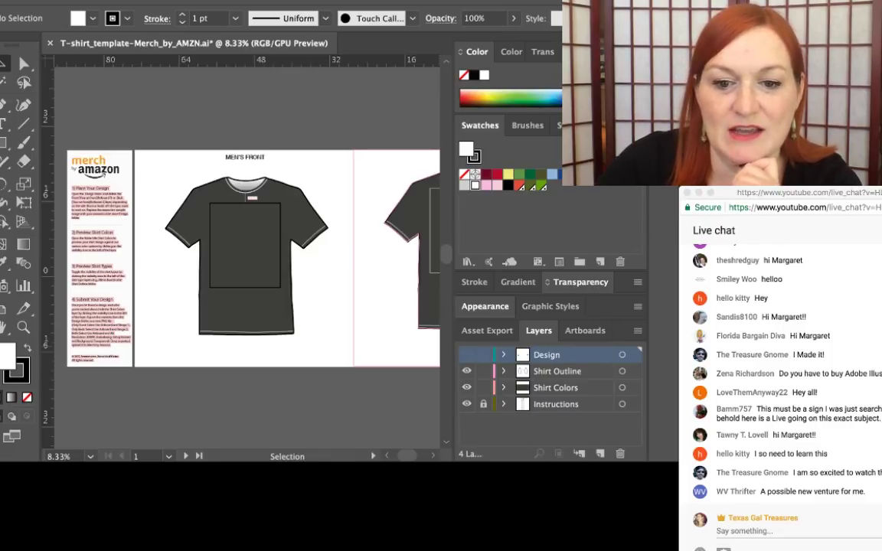
- Hide the Shirt Outline, Shirt Colors and Instructions layers
click(467, 371)
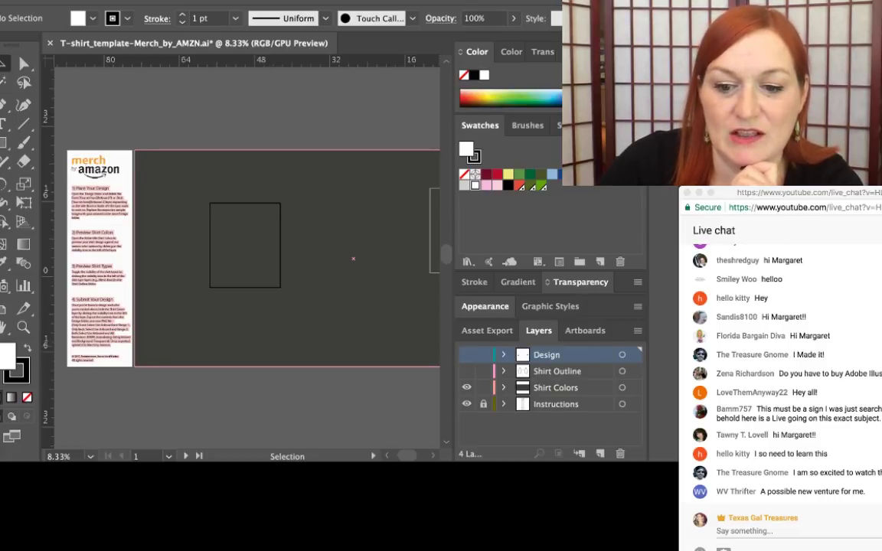
click(467, 388)
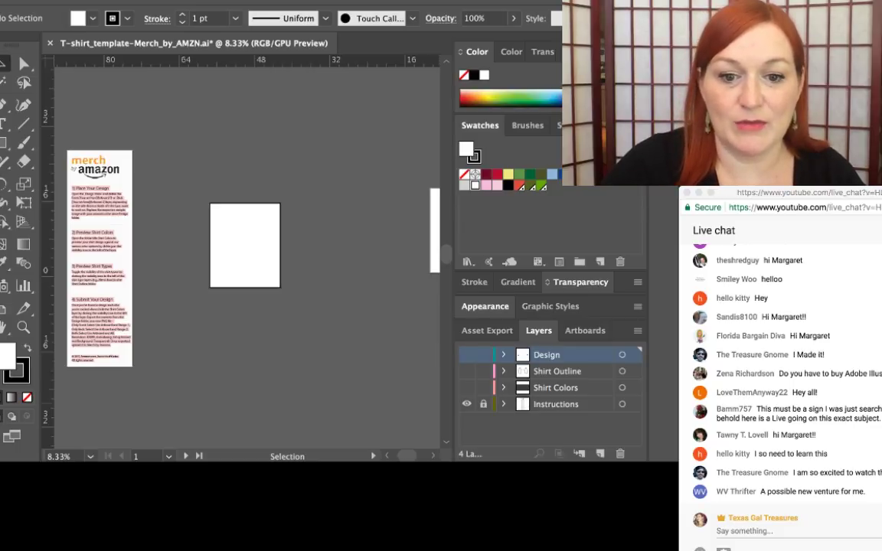
click(466, 404)
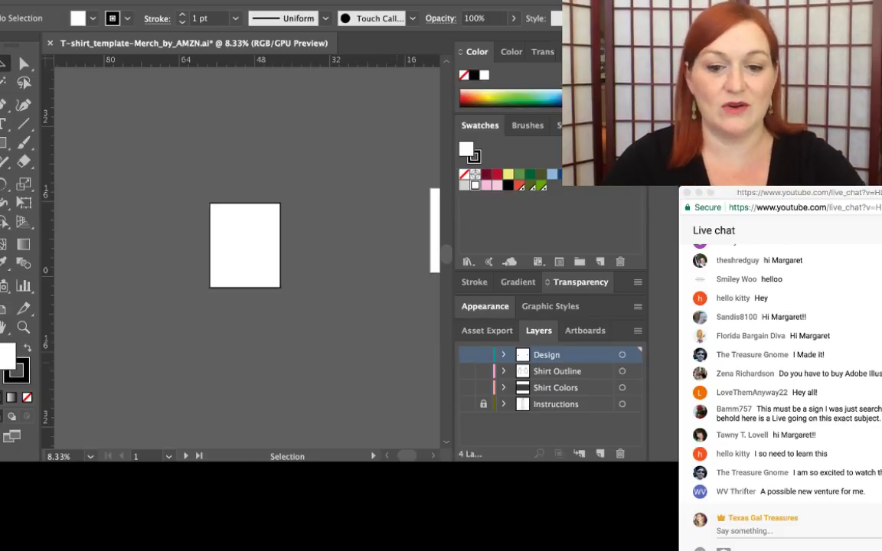
key(super+equal)
key(super+equal)
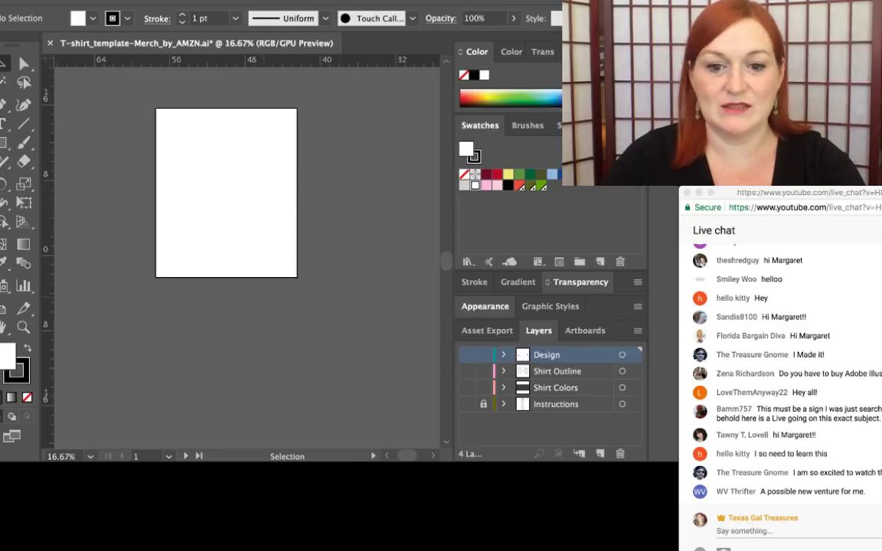
key(super+equal)
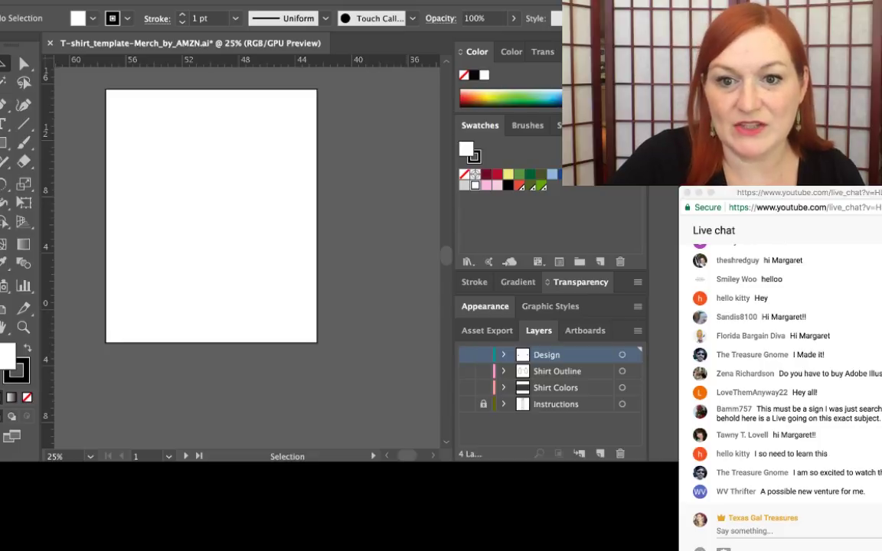
- Preview the Design, Shirt Outline and Shirt Colors layers by briefly showing and hiding each one
click(556, 388)
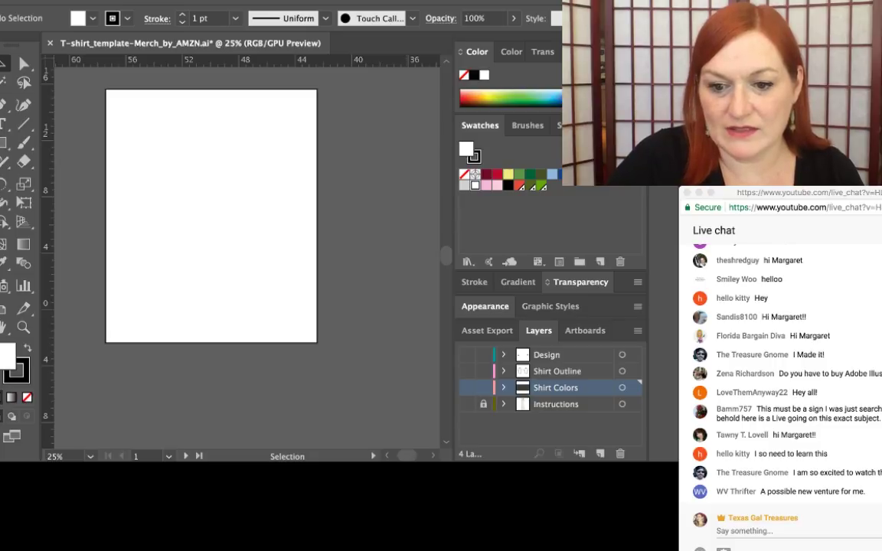
click(547, 355)
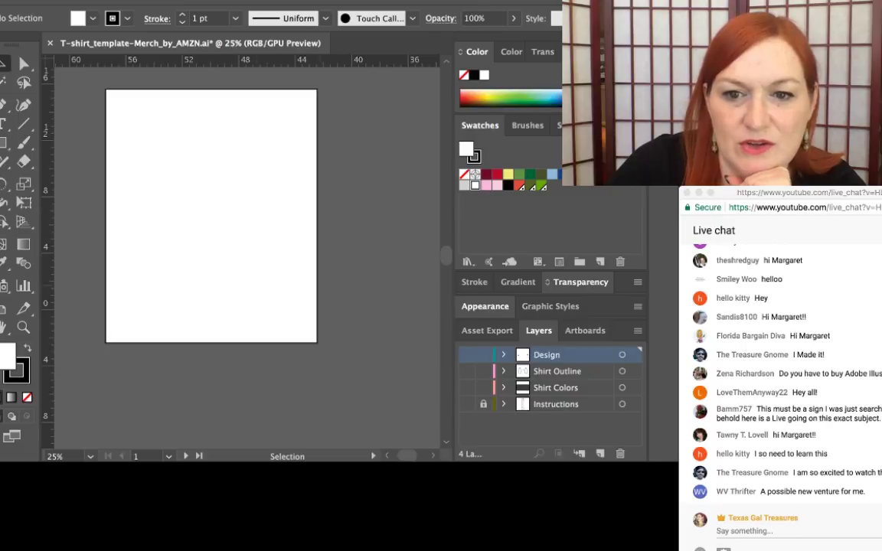
scroll(245, 253, up, 2)
scroll(245, 253, up, 2)
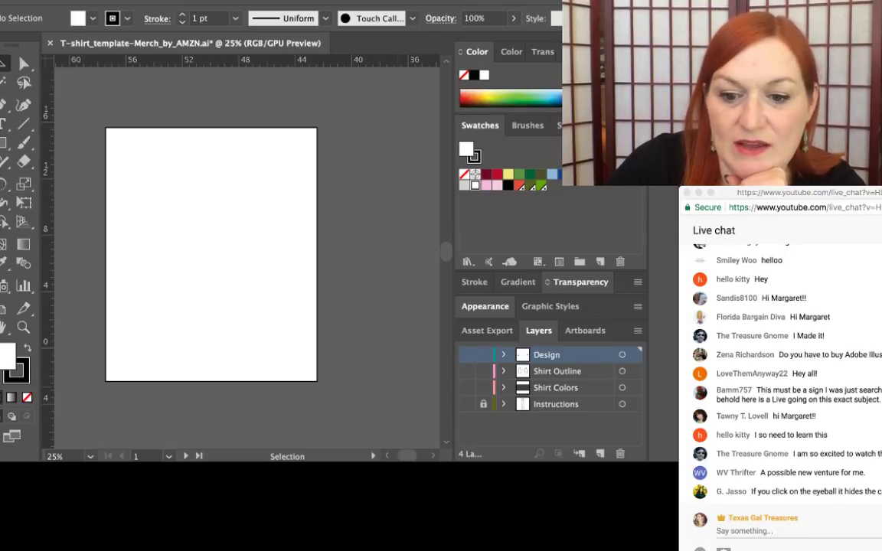
click(466, 354)
click(467, 354)
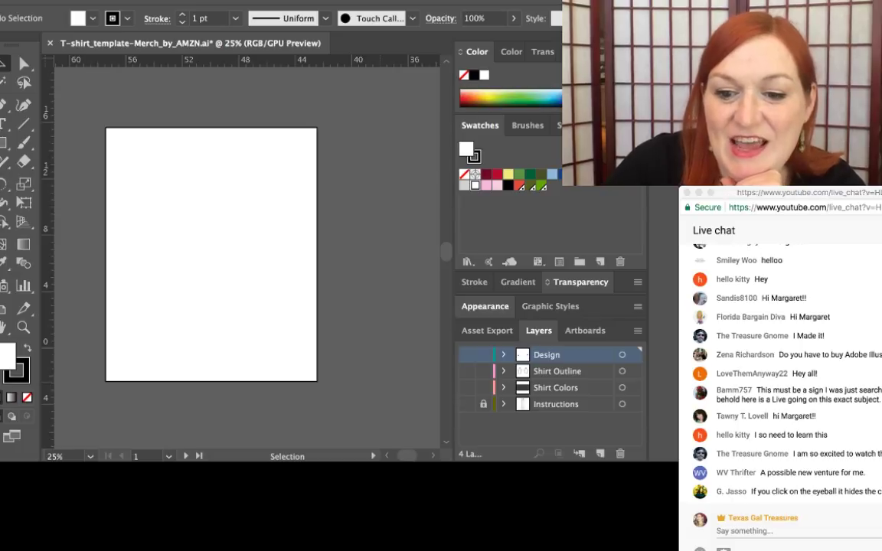
click(466, 355)
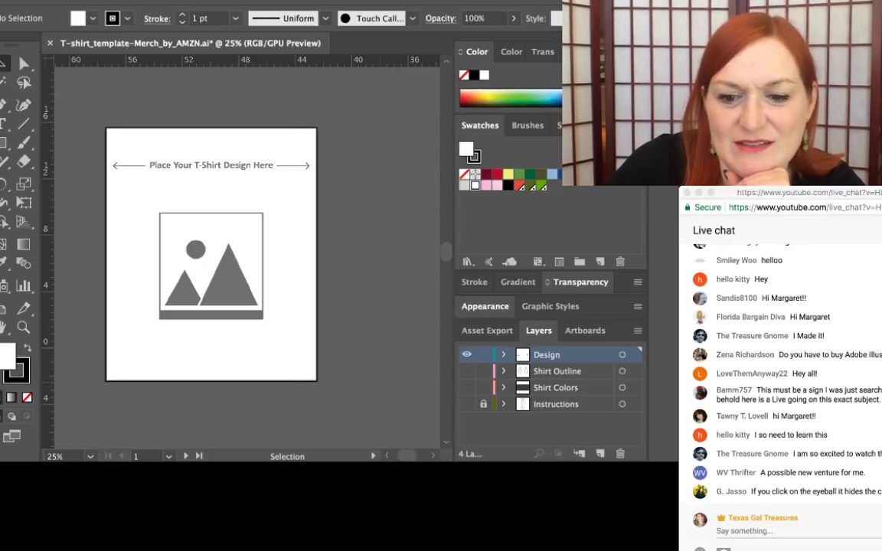
click(467, 355)
click(466, 372)
click(466, 371)
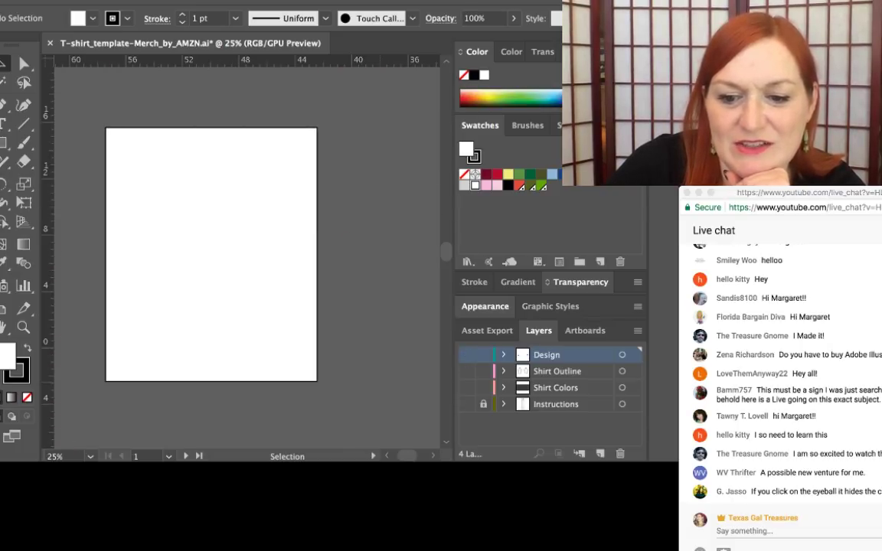
click(466, 387)
click(466, 388)
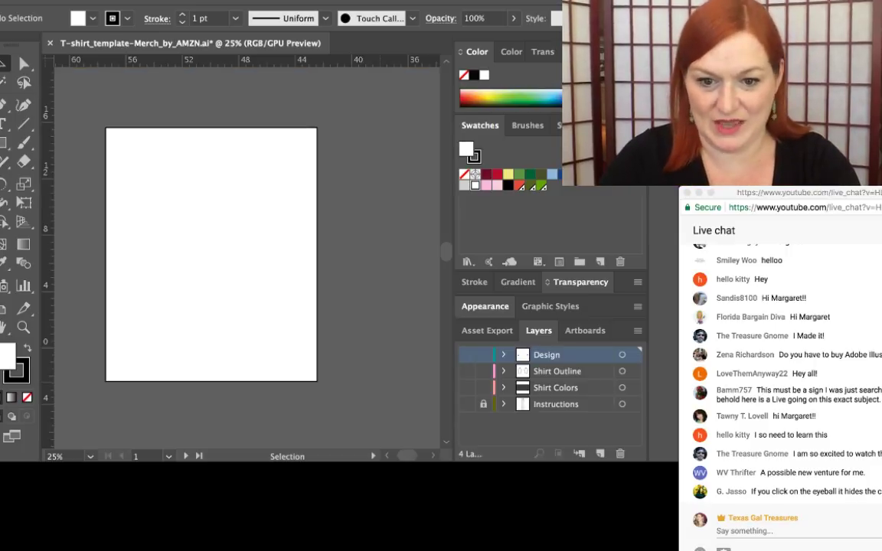
- Add a new layer above the Design layer and name it THIS ONE
key(super+minus)
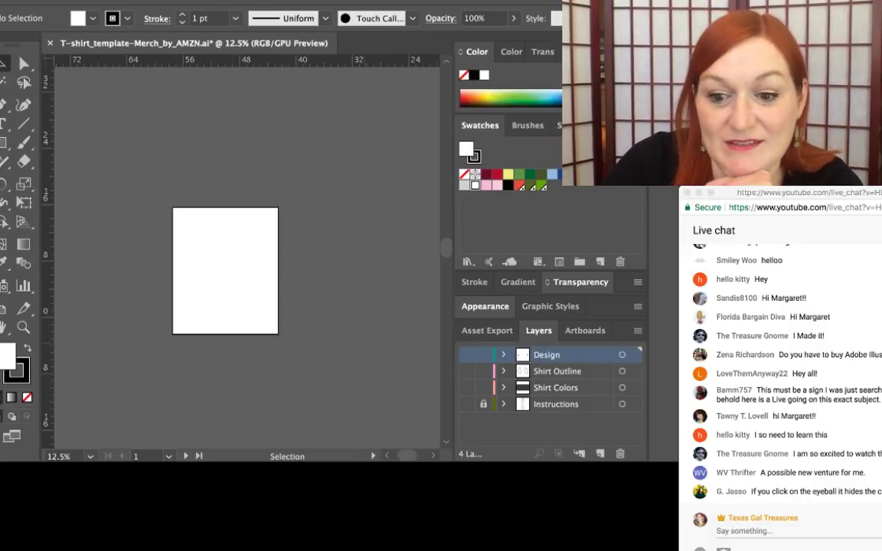
click(600, 454)
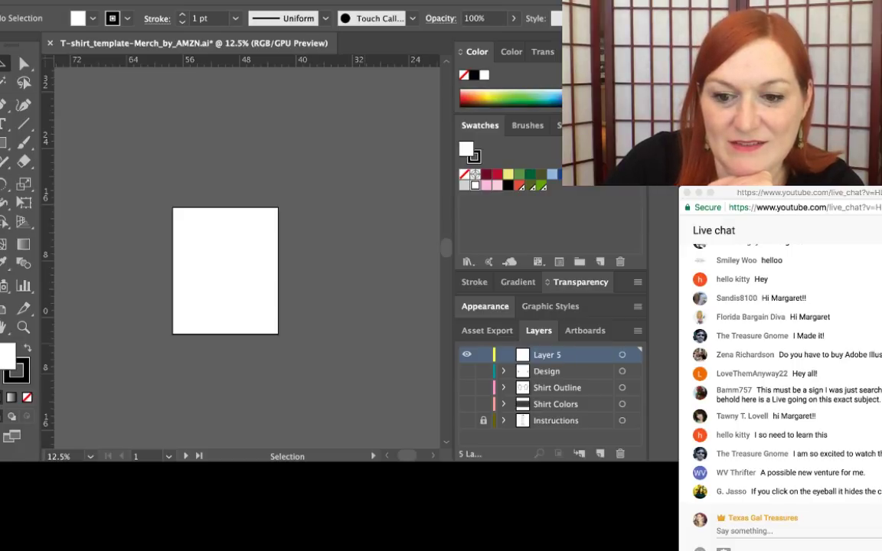
double_click(547, 355)
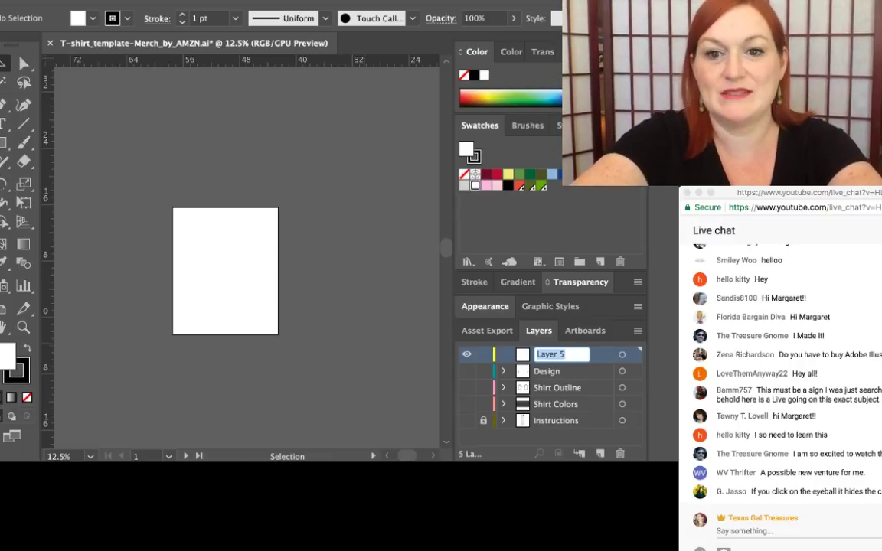
text(THIS ONE)
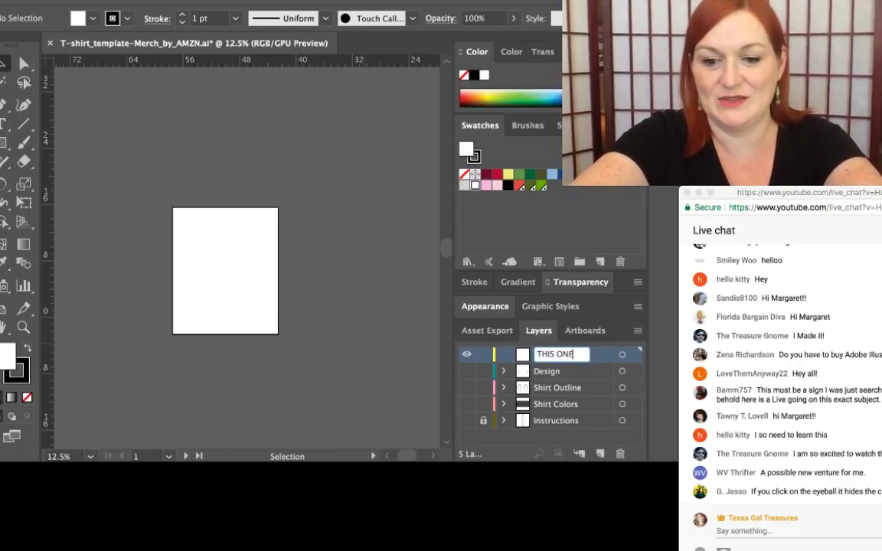
key(Return)
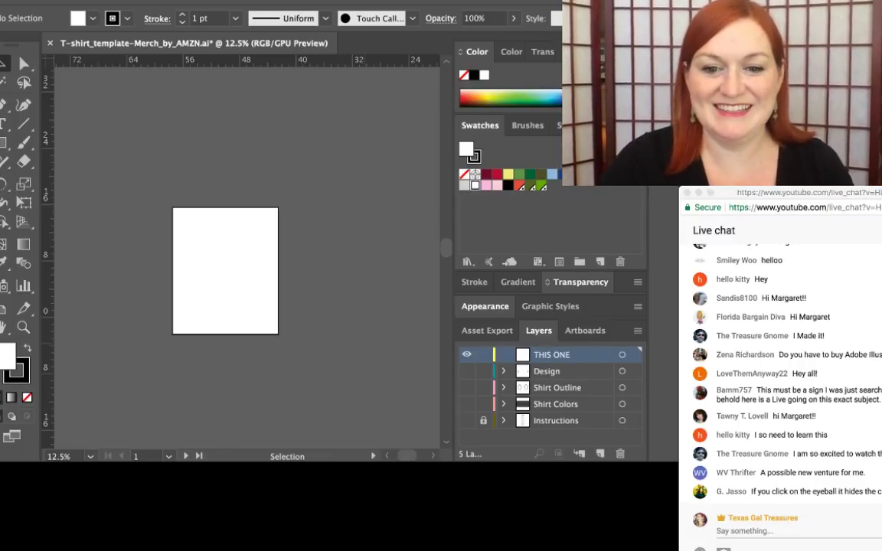
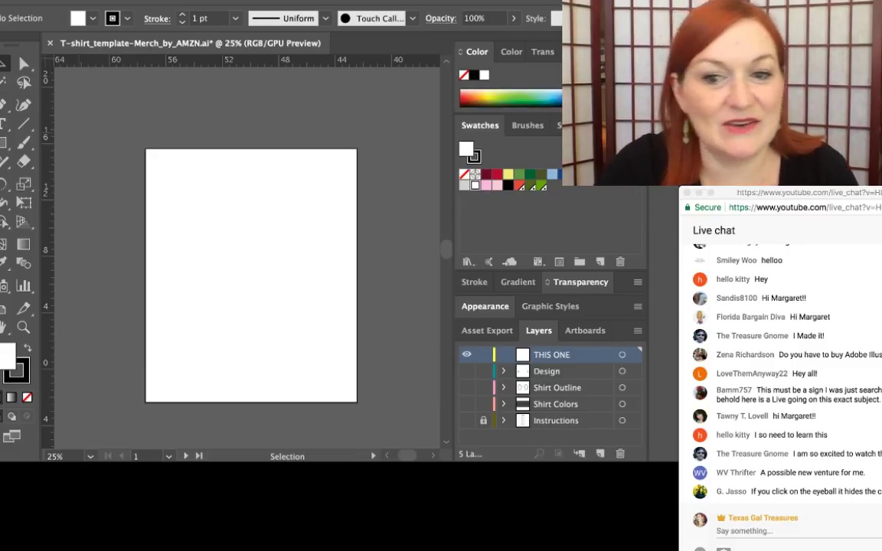
- Reposition the Illustrator window so its complete tool palette is in view
scroll(781, 374, up, 1)
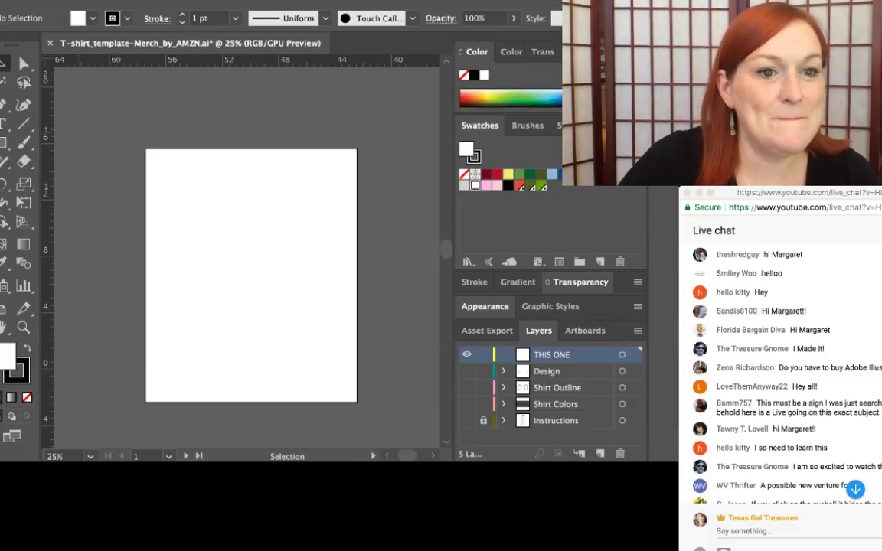
scroll(781, 374, down, 1)
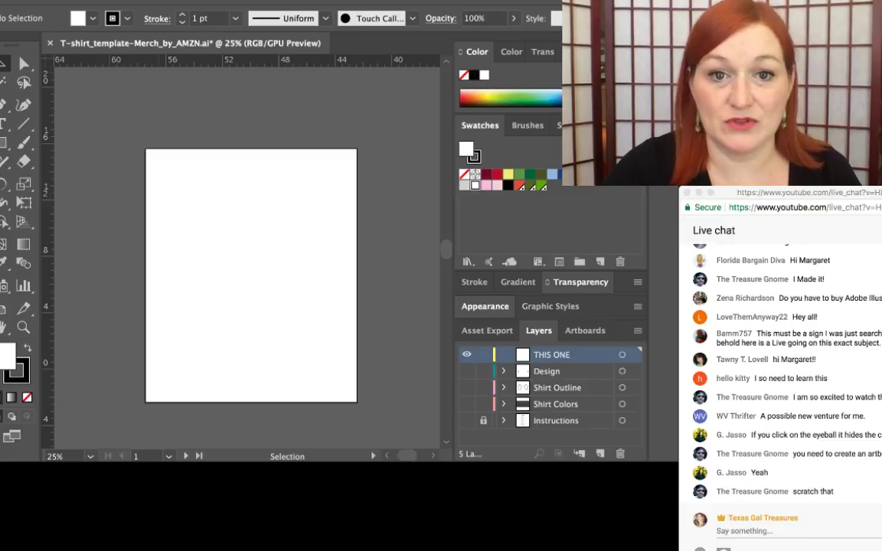
drag(313, 1, 329, 24)
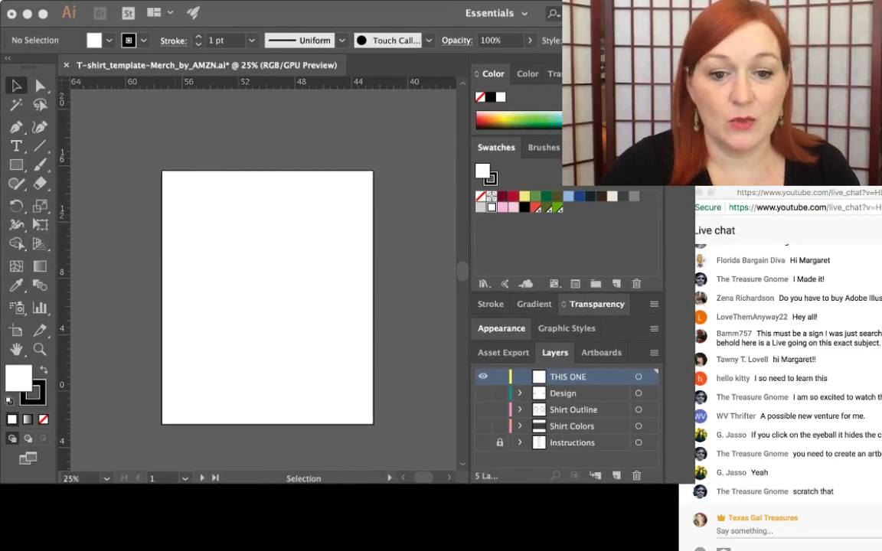
- Try out the Type tool with a short line of filler text on the THIS ONE layer and delete the text
key(super+Tab)
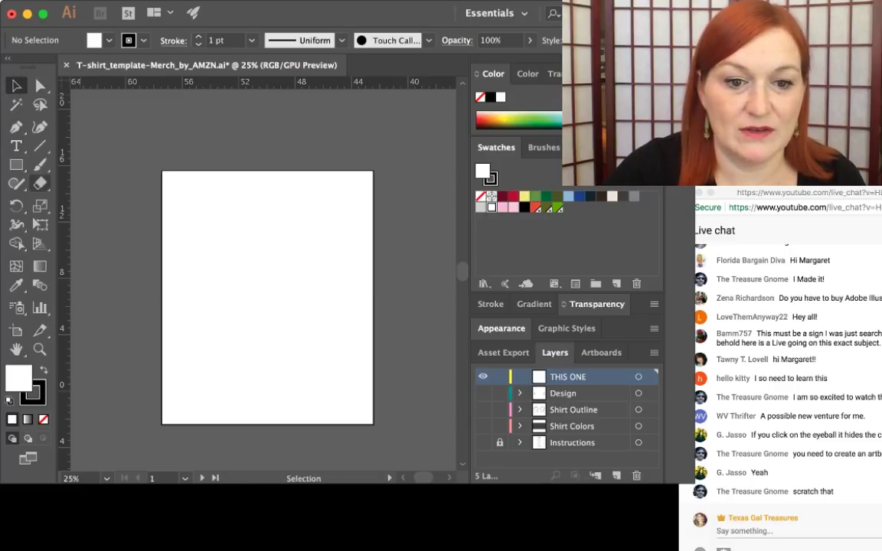
key(shift+grave)
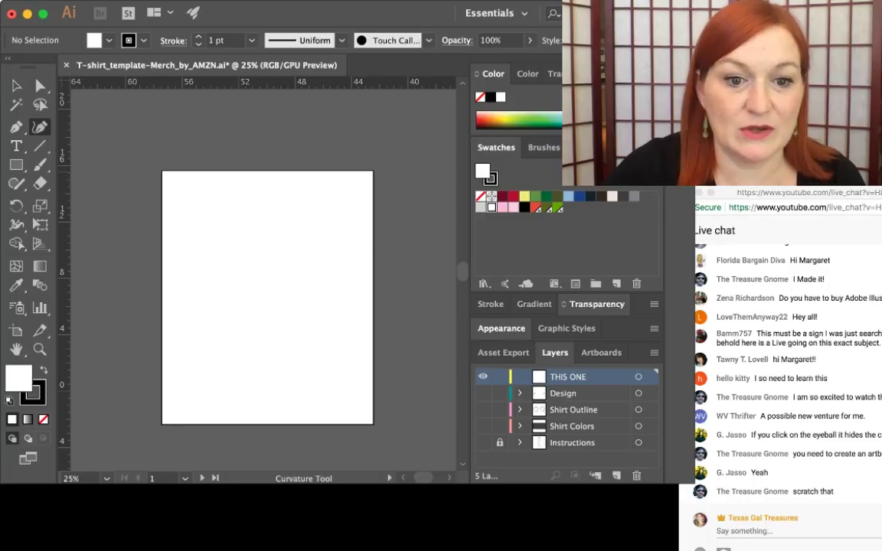
key(v)
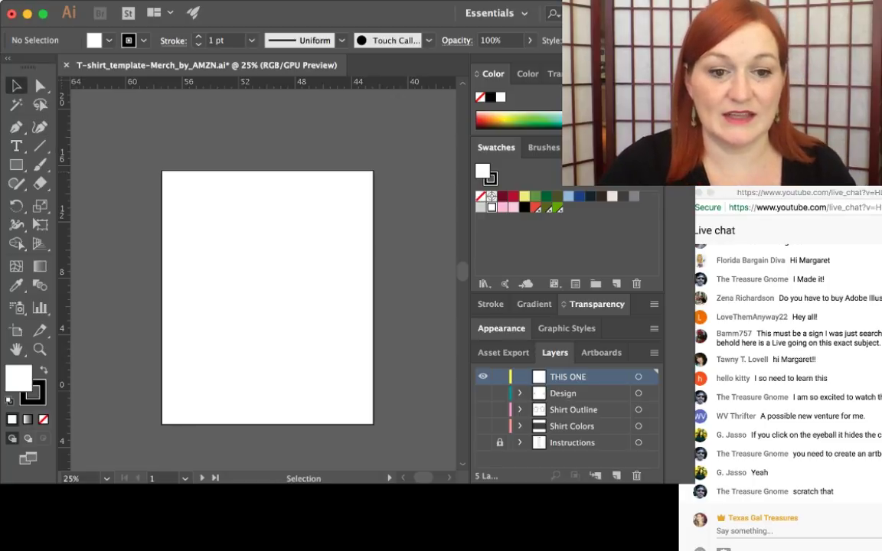
key(t)
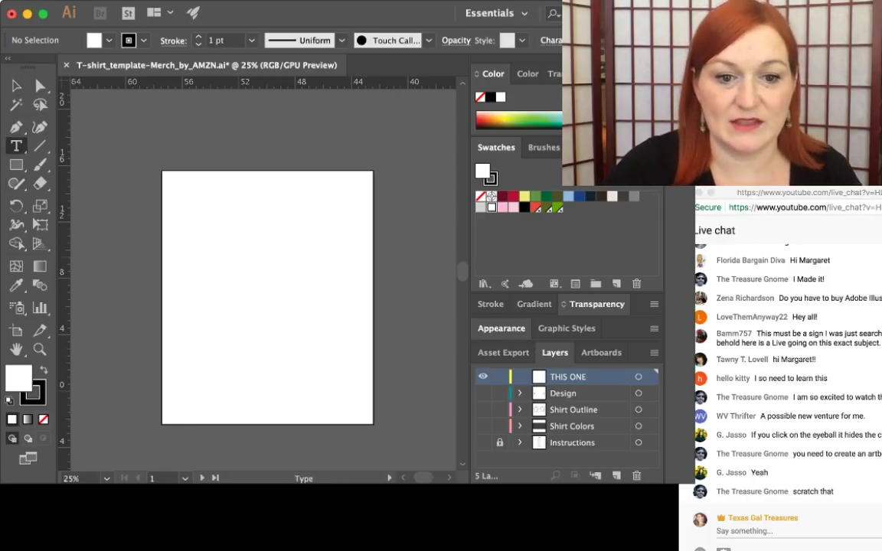
click(189, 254)
text(lkfj)
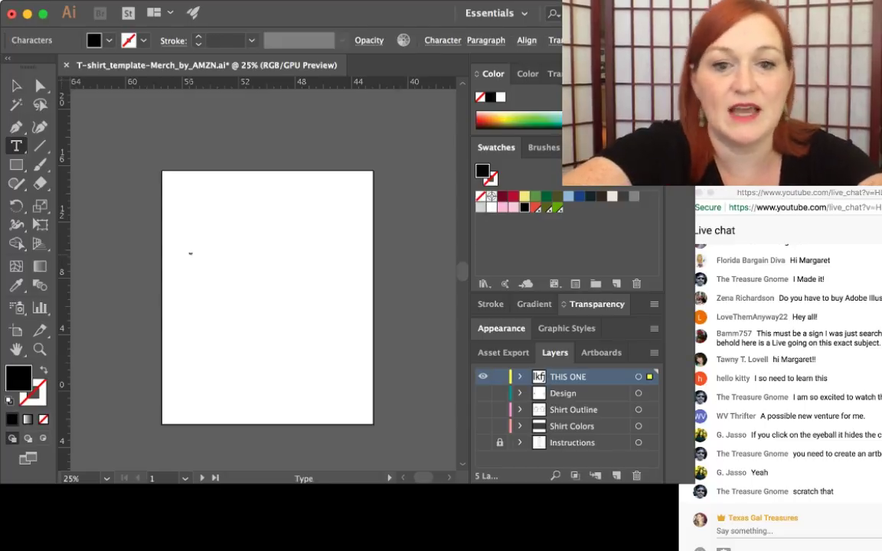
text(lkdjf;lkj)
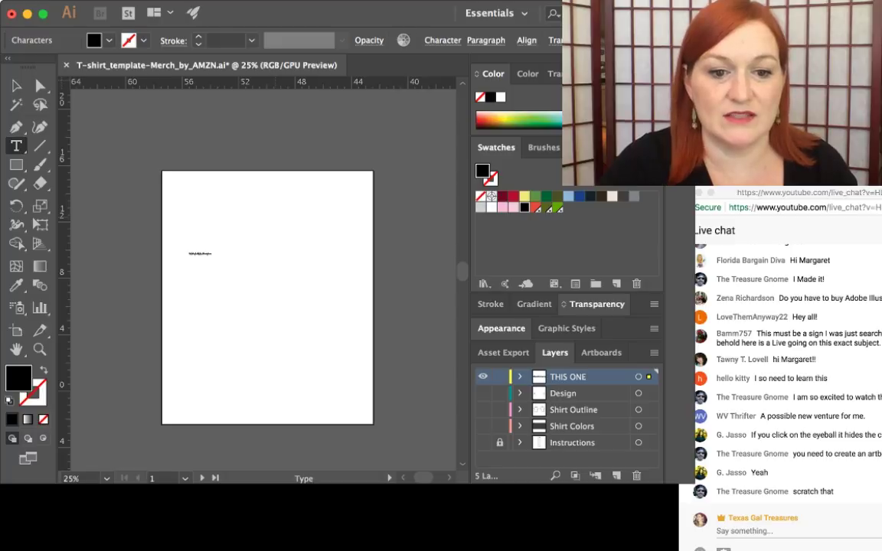
key(Escape)
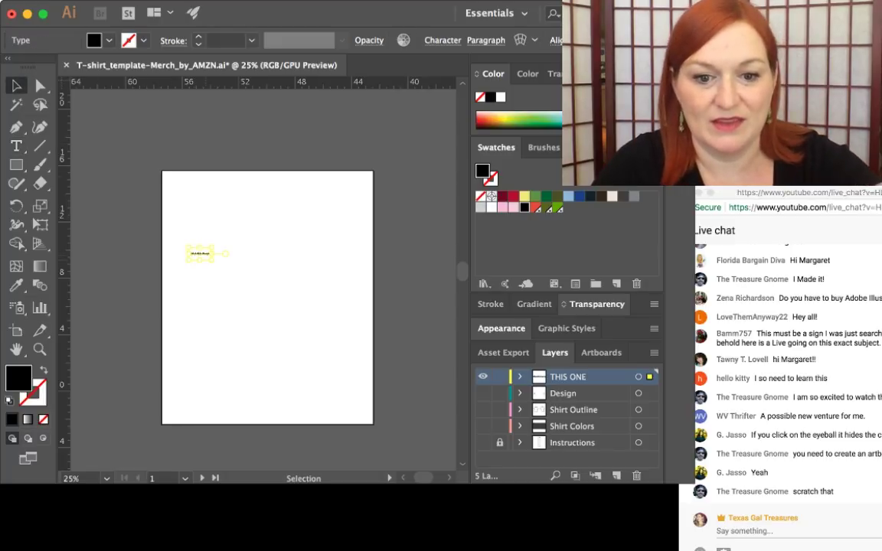
key(t)
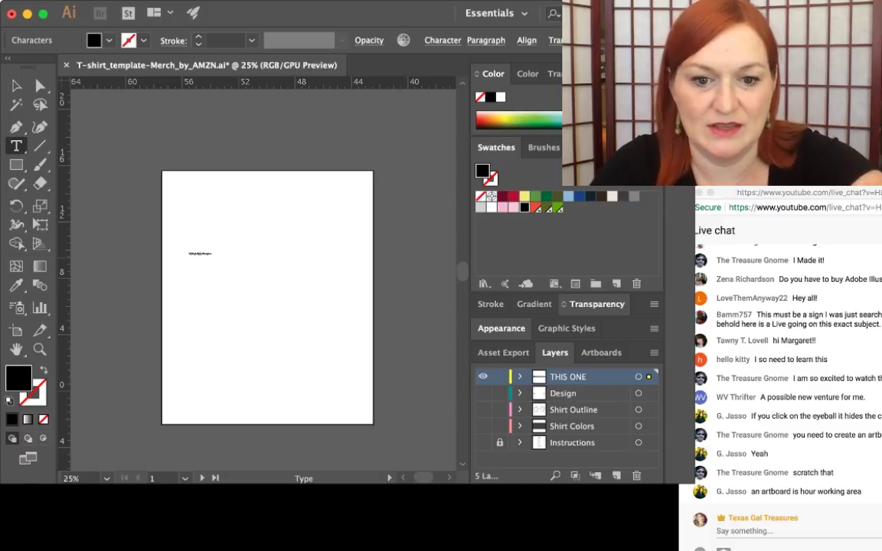
key(v)
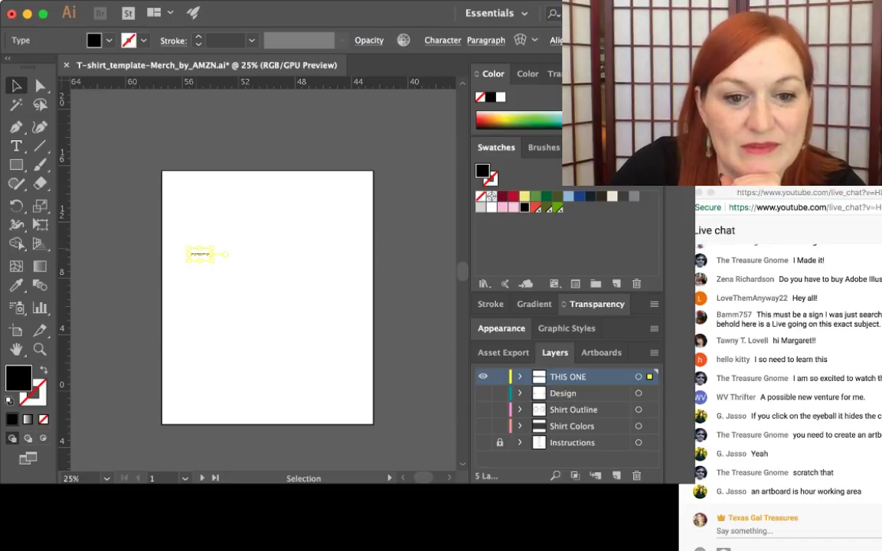
key(Delete)
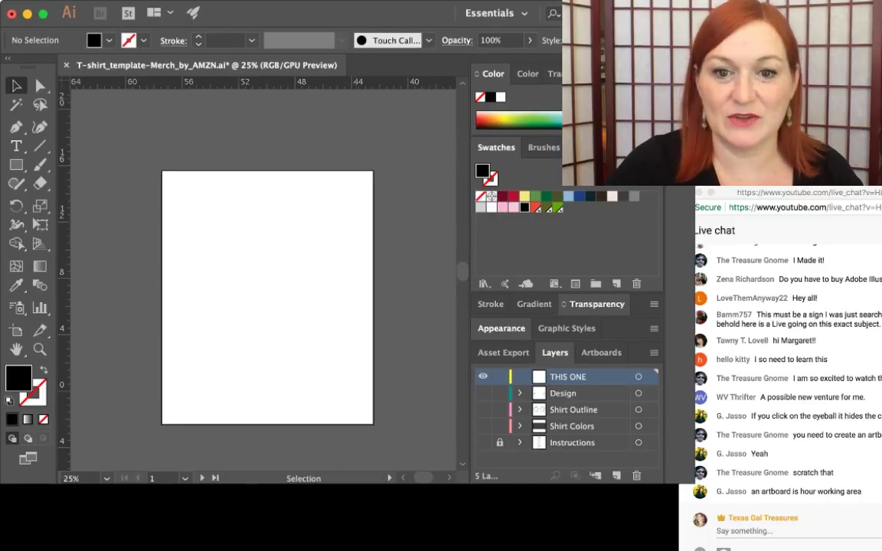
- Switch to the browser, bring up the Storyblocks stock image page and reposition the window so the whole page header is visible
key(super+Tab)
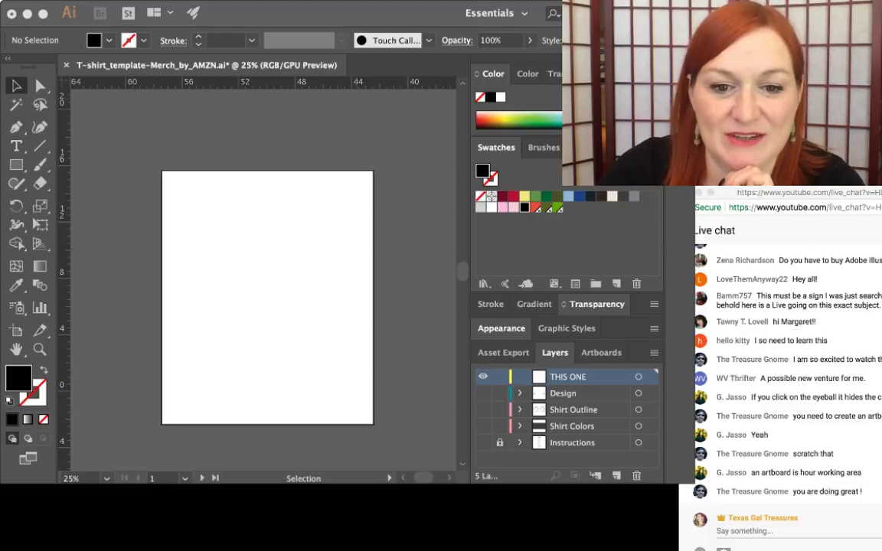
key(super+Tab)
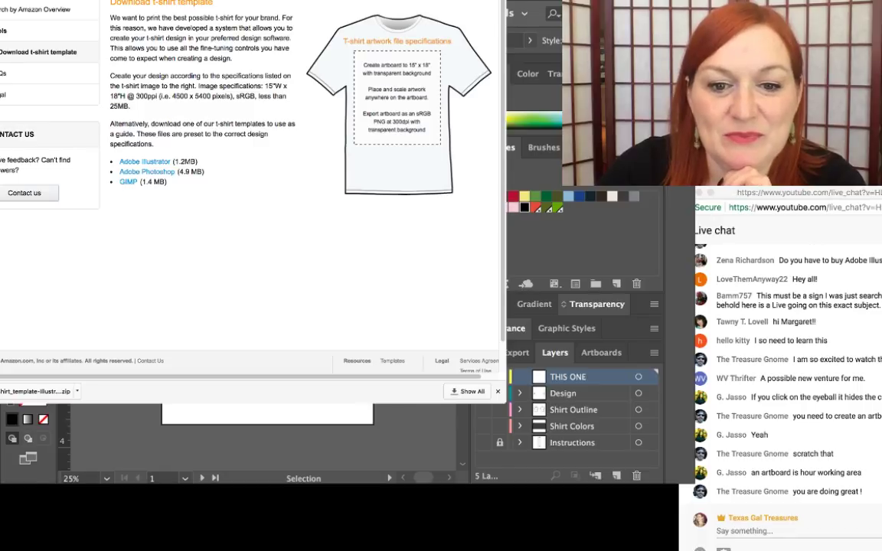
key(super+Tab)
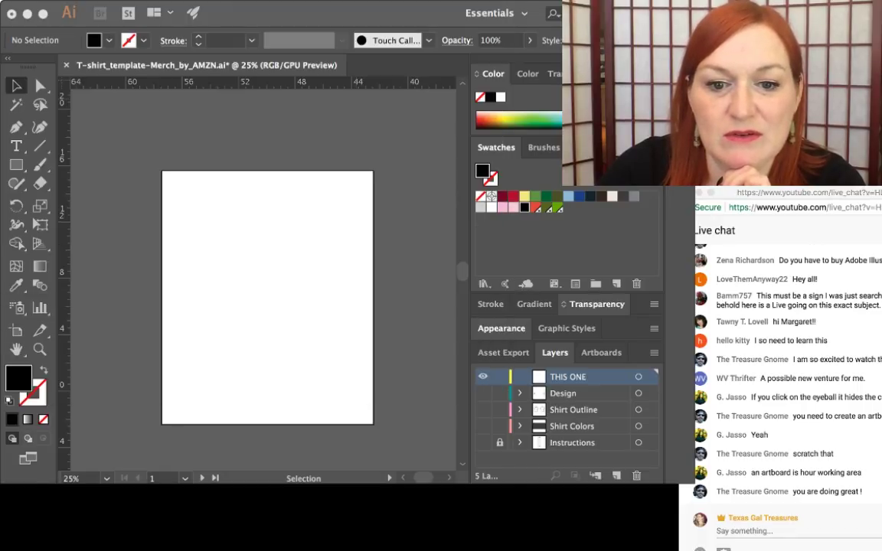
key(super+Tab)
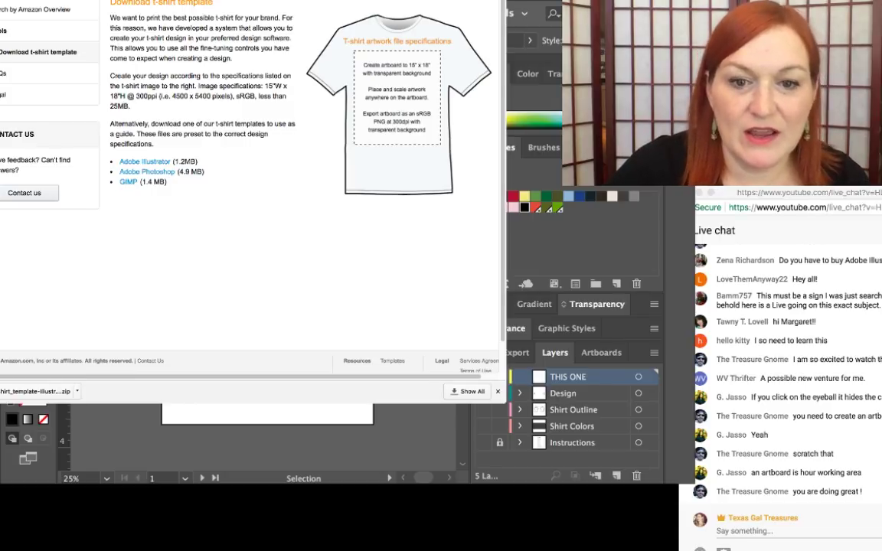
key(ctrl+Tab)
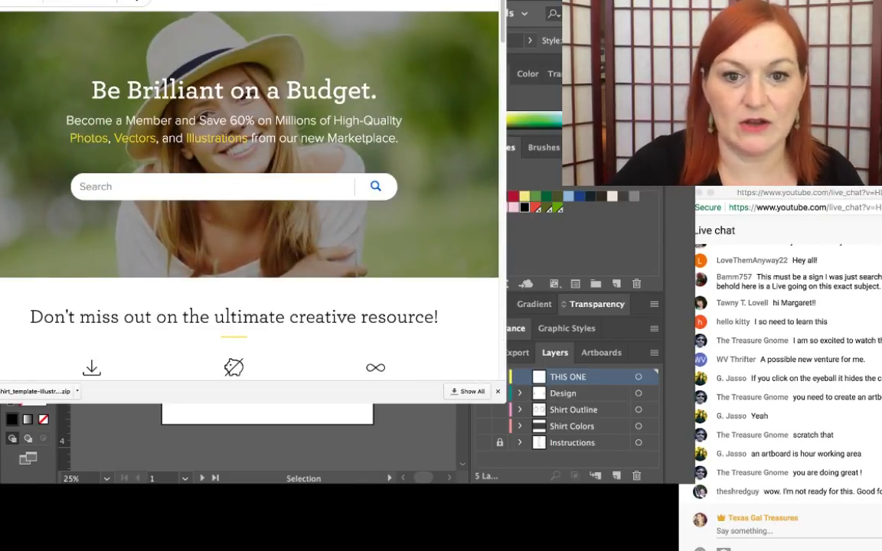
drag(306, 0, 363, 117)
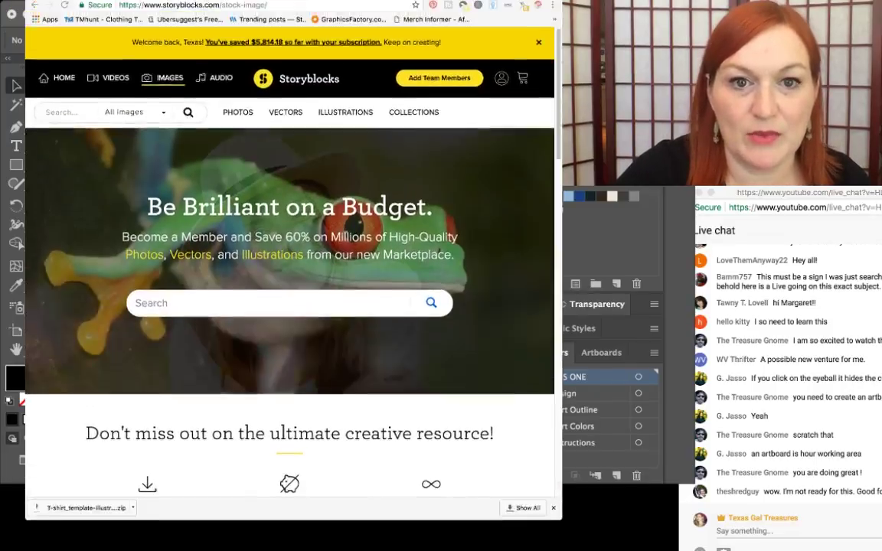
drag(362, 0, 337, 4)
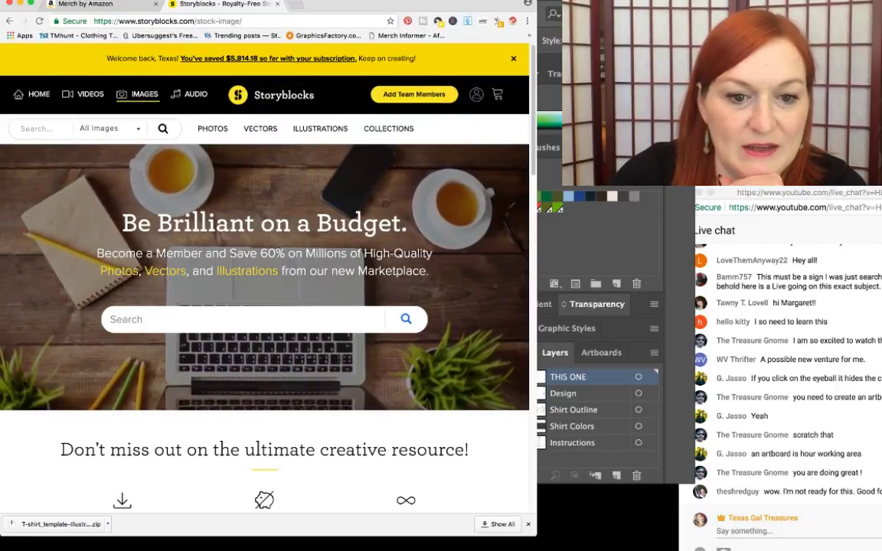
- Restrict the Storyblocks image search to Vectors and run it without a keyword
mouse_move(320, 129)
scroll(320, 129, down, 1)
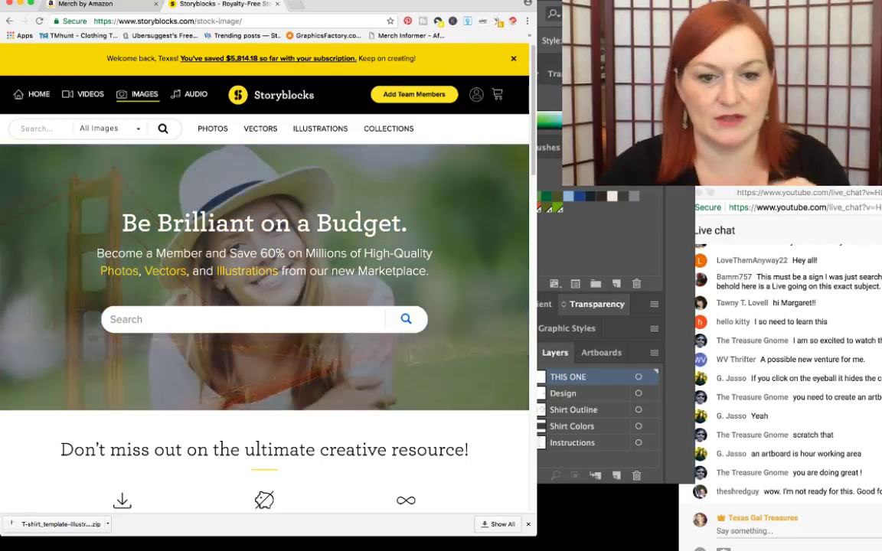
click(36, 128)
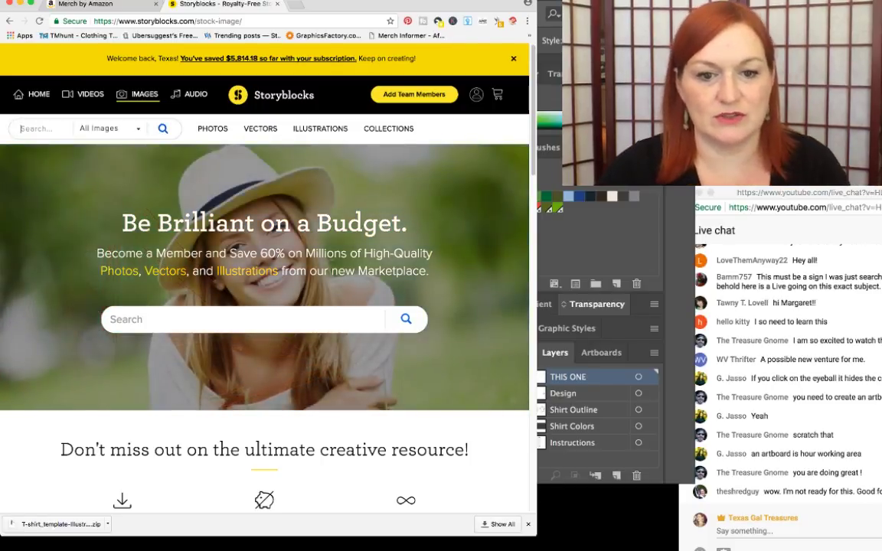
click(163, 129)
mouse_move(109, 129)
click(92, 177)
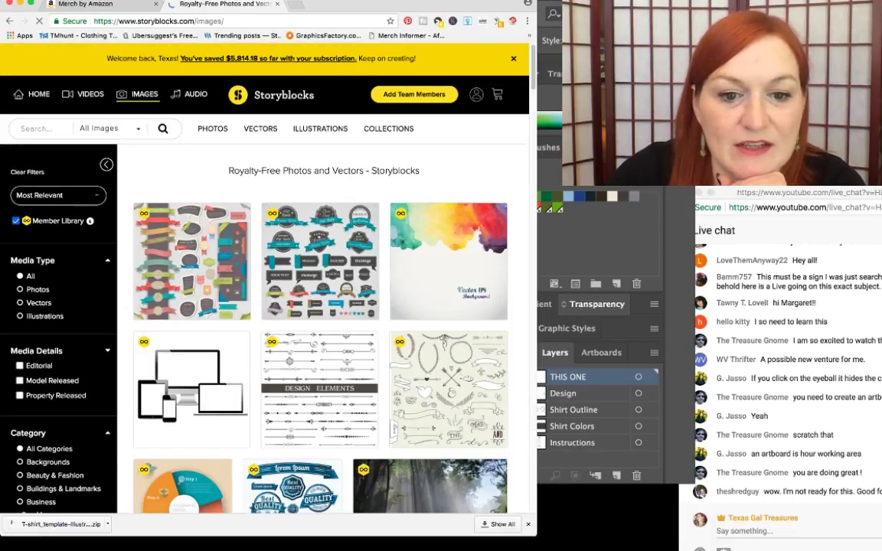
click(107, 129)
click(94, 200)
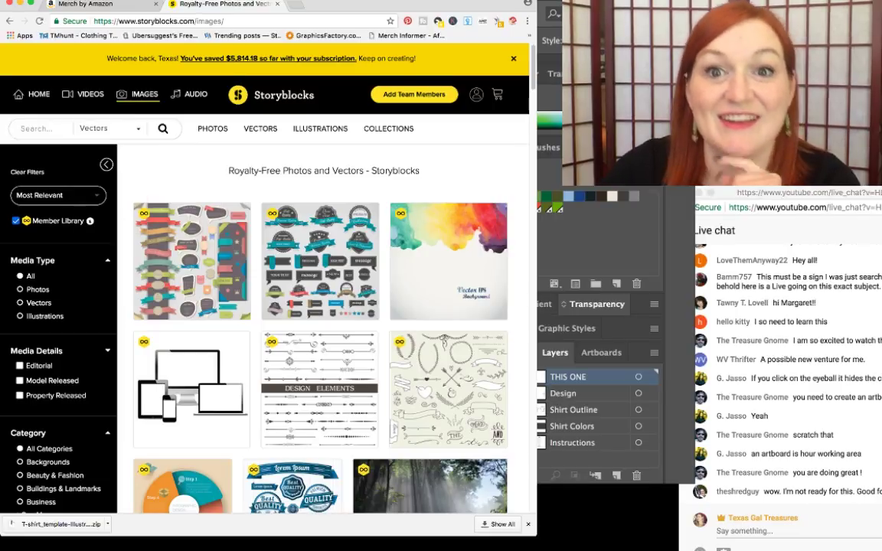
click(163, 128)
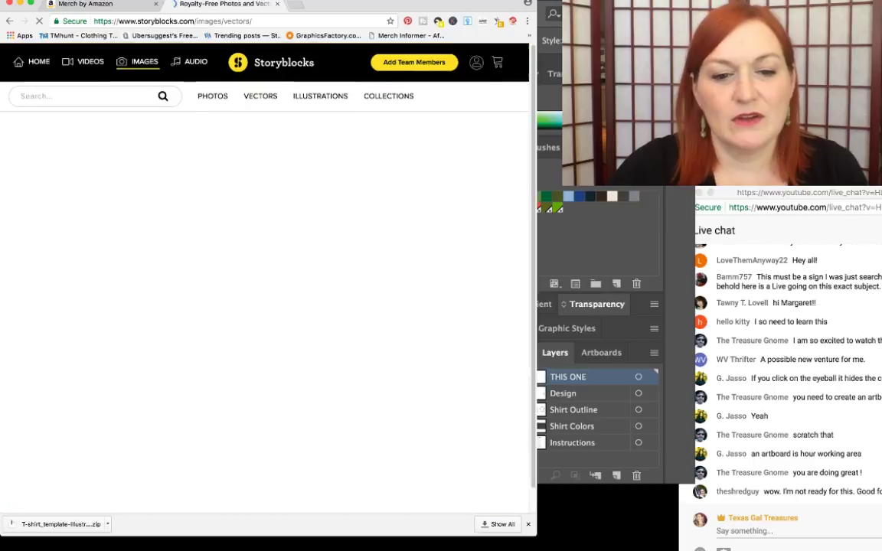
- Browse the Storyblocks vector library for graphics usable in a T-shirt design
scroll(321, 322, down, 8)
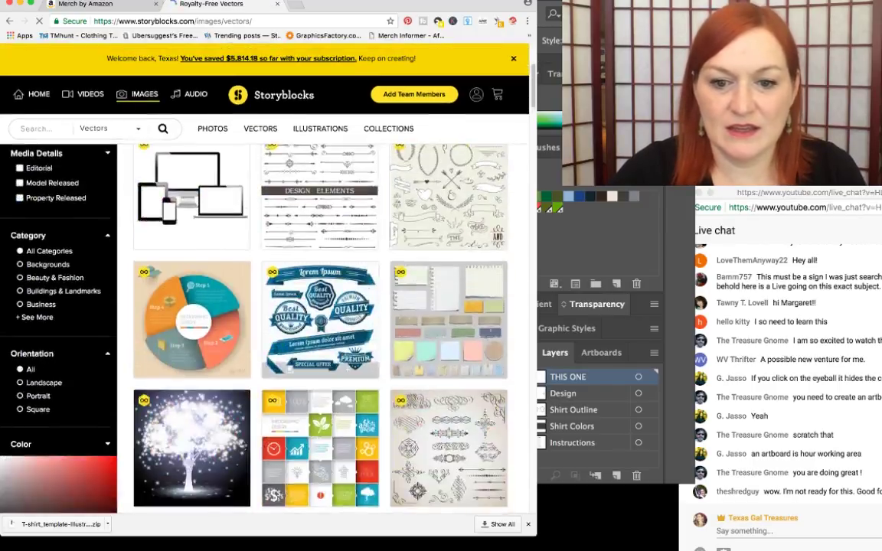
scroll(321, 274, down, 10)
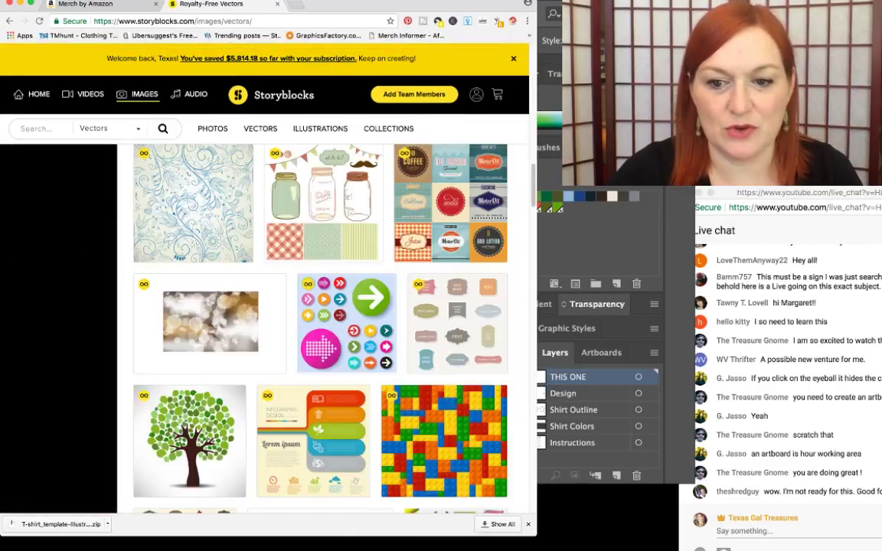
scroll(321, 307, down, 5)
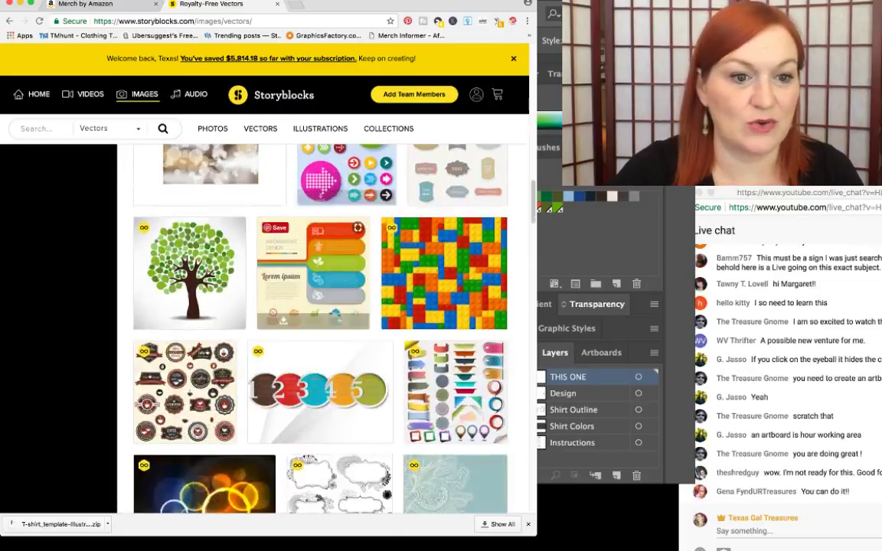
scroll(289, 283, down, 6)
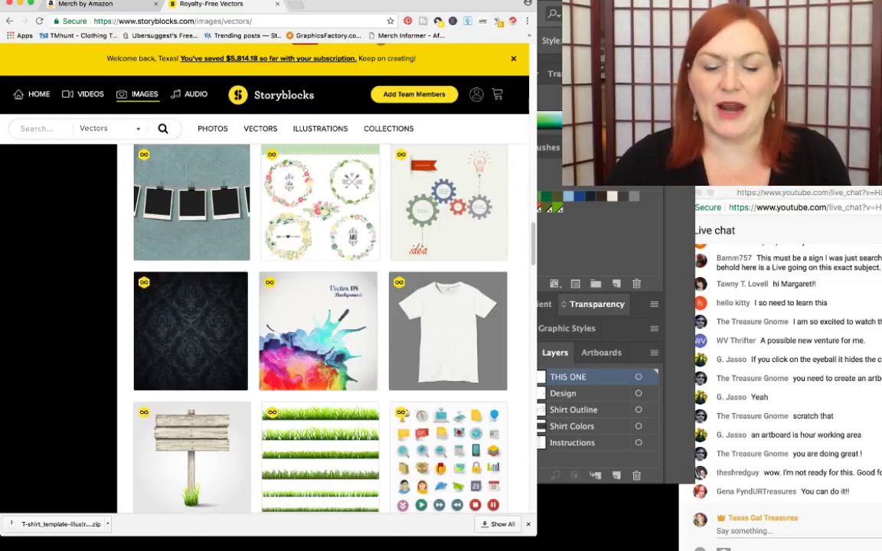
- Look through the remaining vectors on the first results page, down to its end, for usable T-shirt graphics
scroll(289, 283, down, 4)
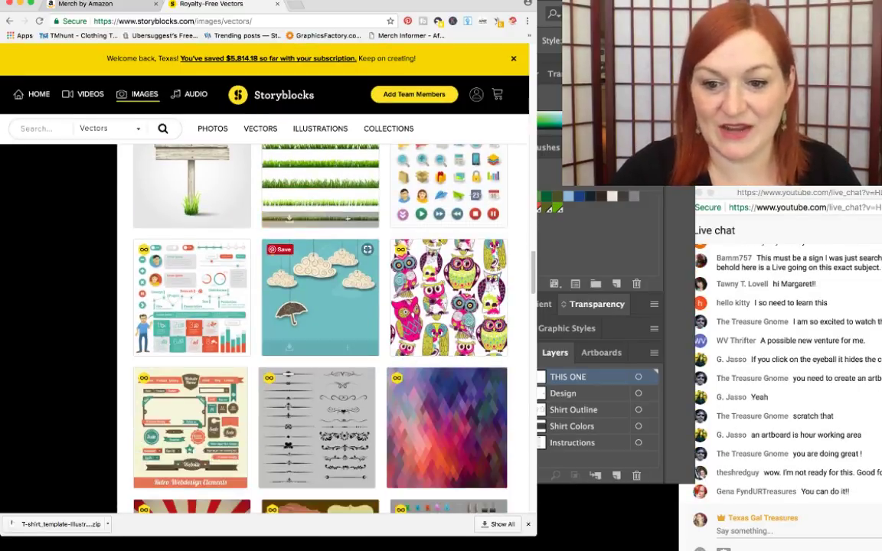
scroll(290, 283, down, 4)
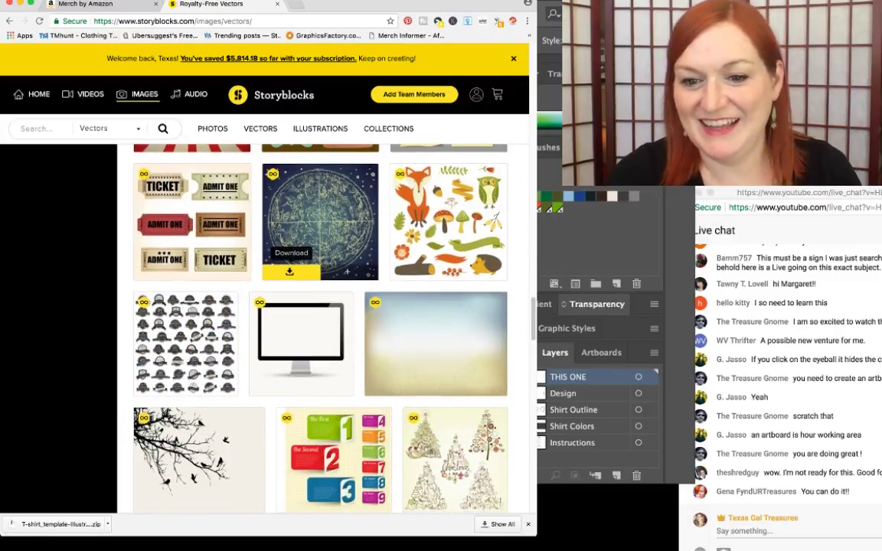
scroll(306, 207, down, 5)
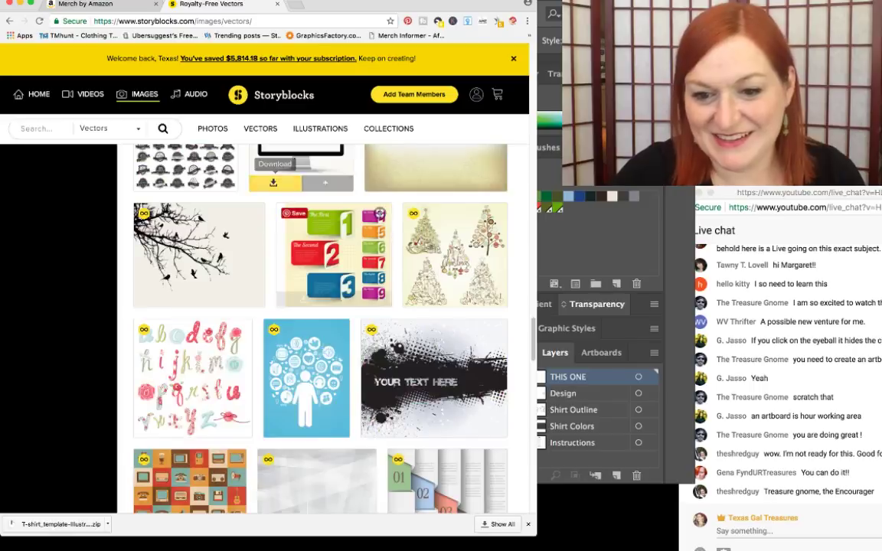
scroll(306, 207, down, 7)
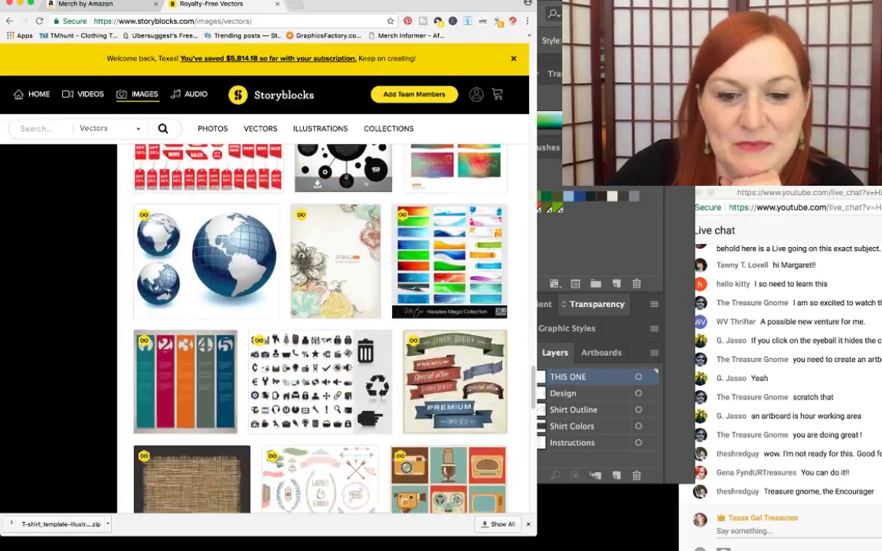
scroll(320, 230, down, 1)
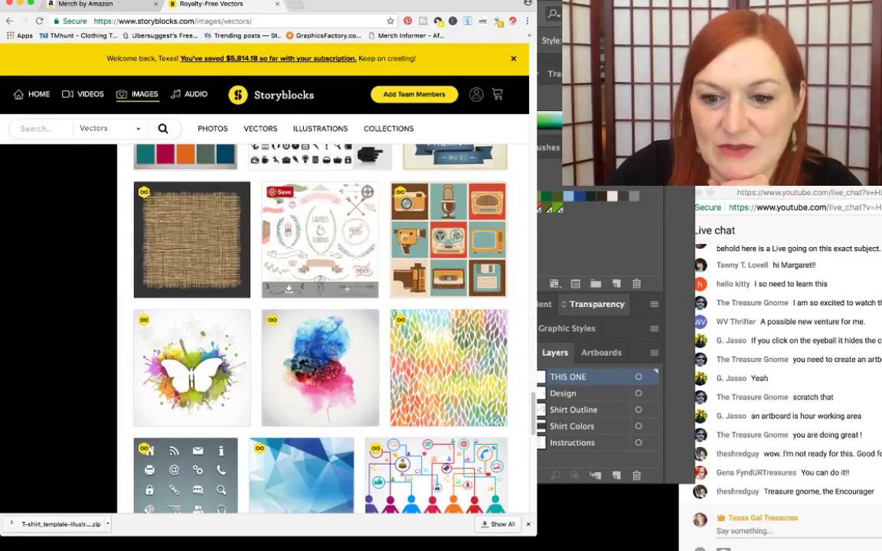
scroll(347, 280, down, 1)
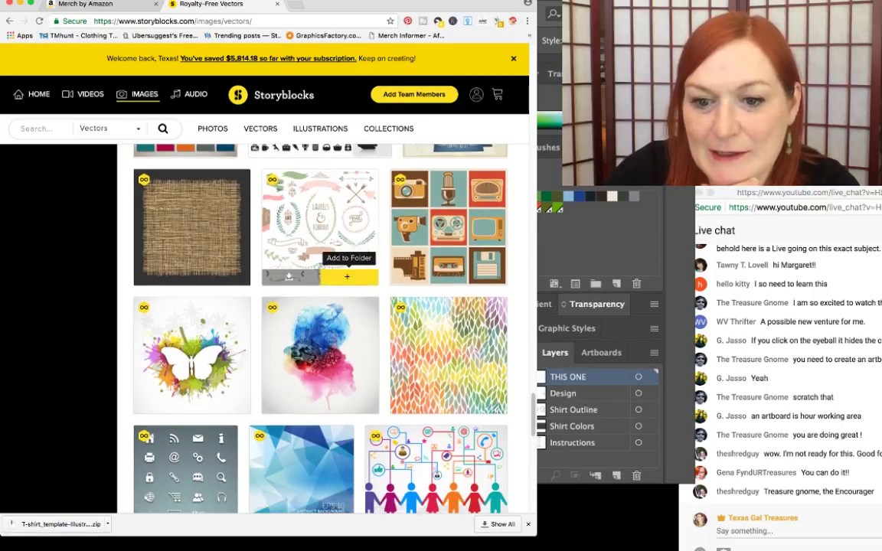
scroll(347, 276, down, 1)
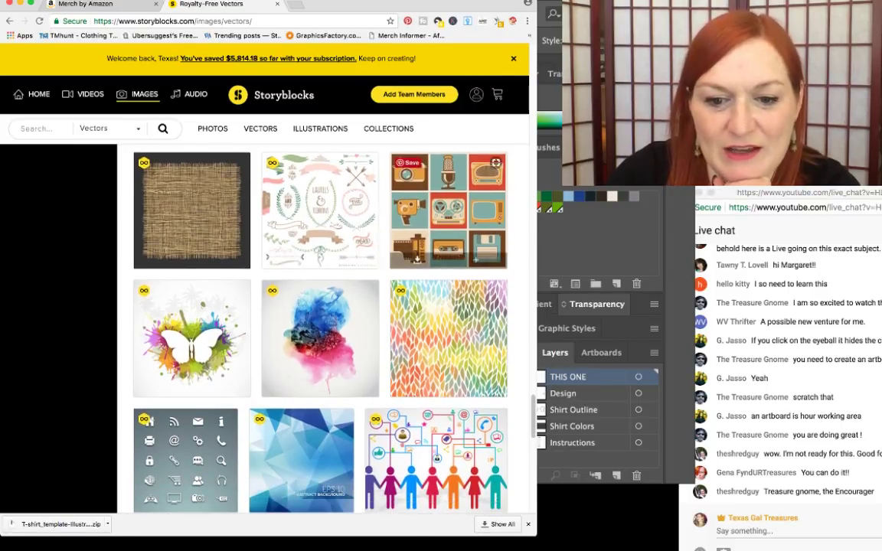
scroll(415, 259, down, 5)
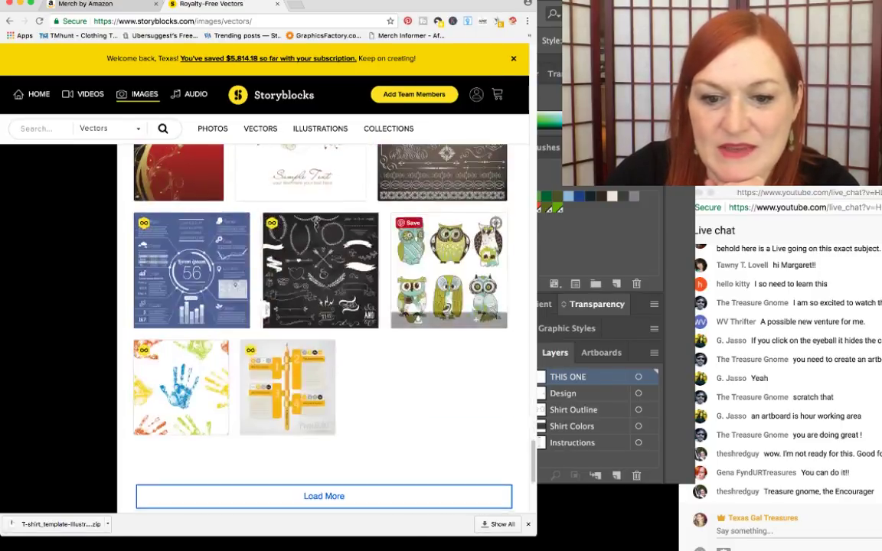
scroll(416, 319, down, 5)
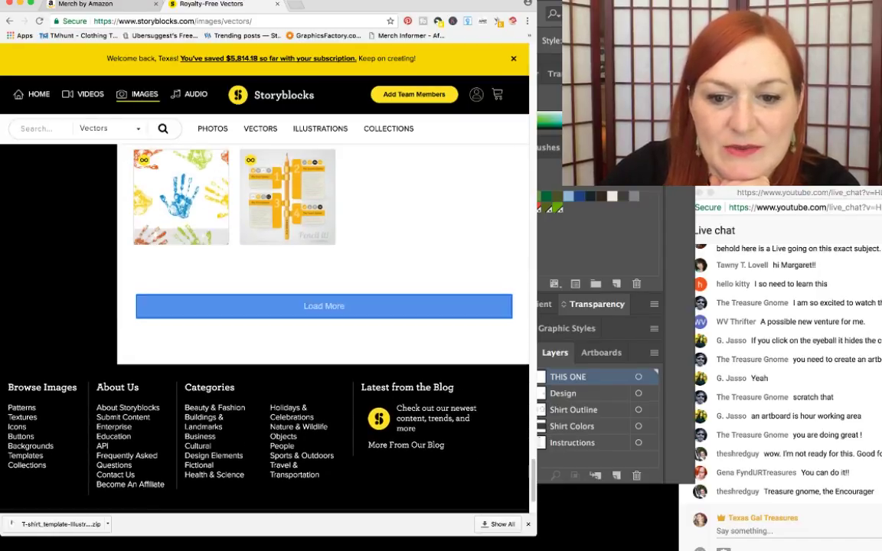
- Load more Storyblocks vector results and look through the second page for T-shirt graphics
click(324, 307)
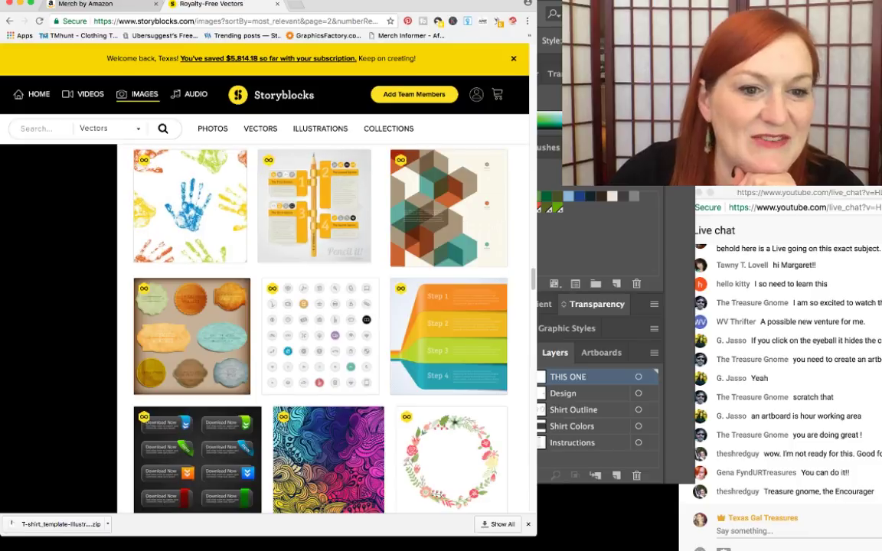
scroll(324, 306, down, 2)
scroll(320, 295, down, 5)
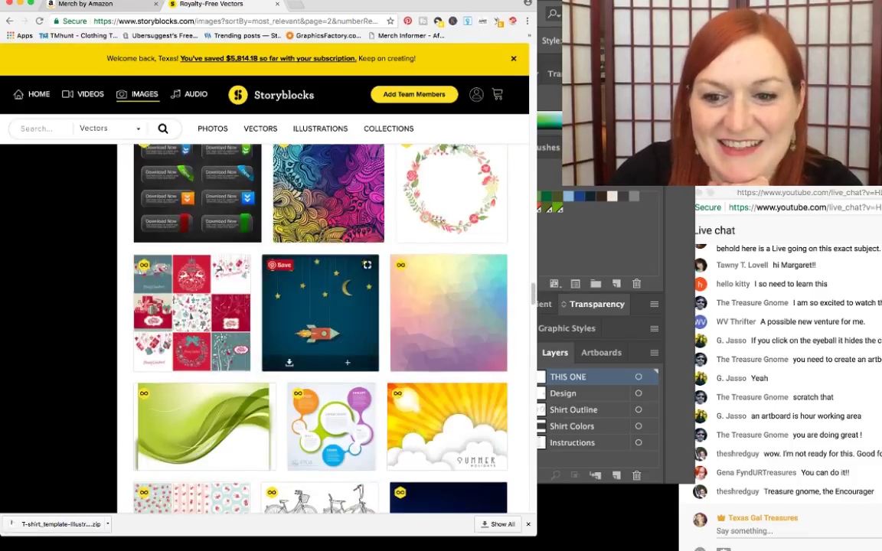
scroll(320, 368, up, 1)
scroll(320, 367, down, 2)
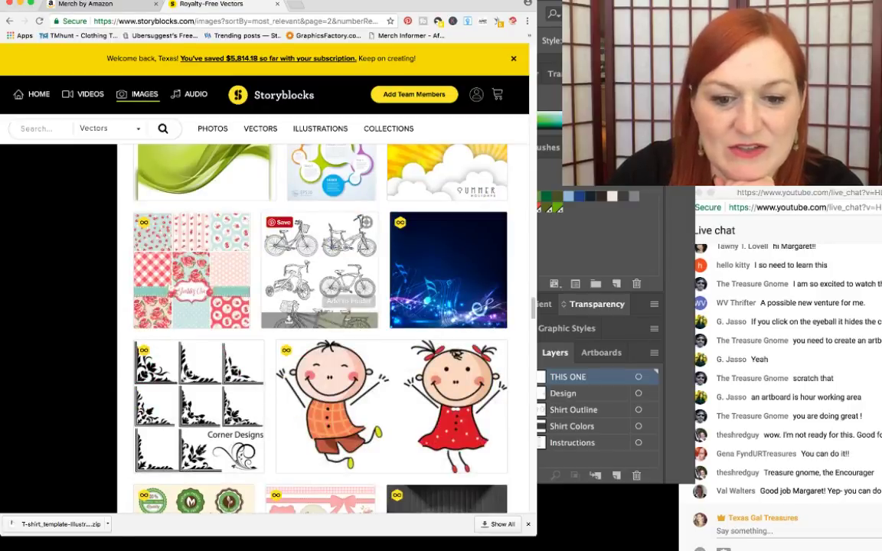
scroll(306, 307, down, 5)
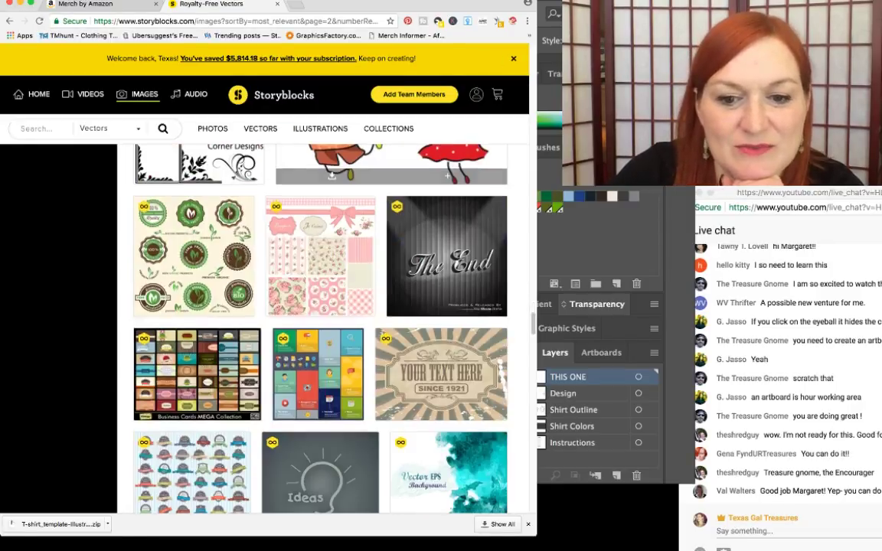
scroll(318, 330, down, 4)
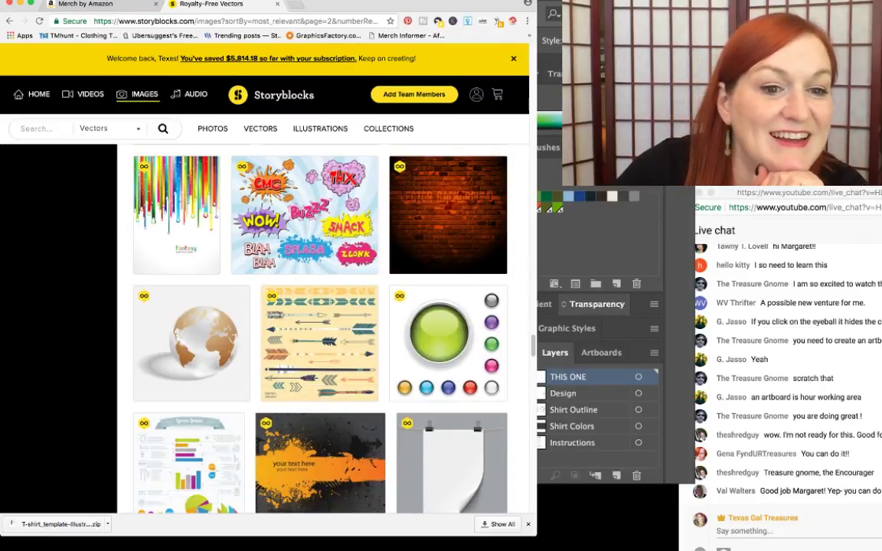
scroll(321, 345, down, 1)
scroll(320, 329, down, 3)
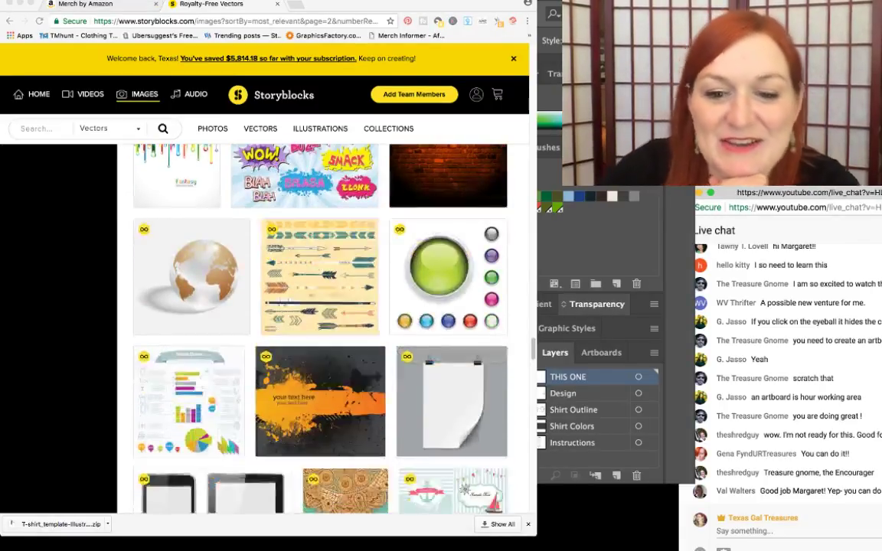
scroll(320, 330, down, 8)
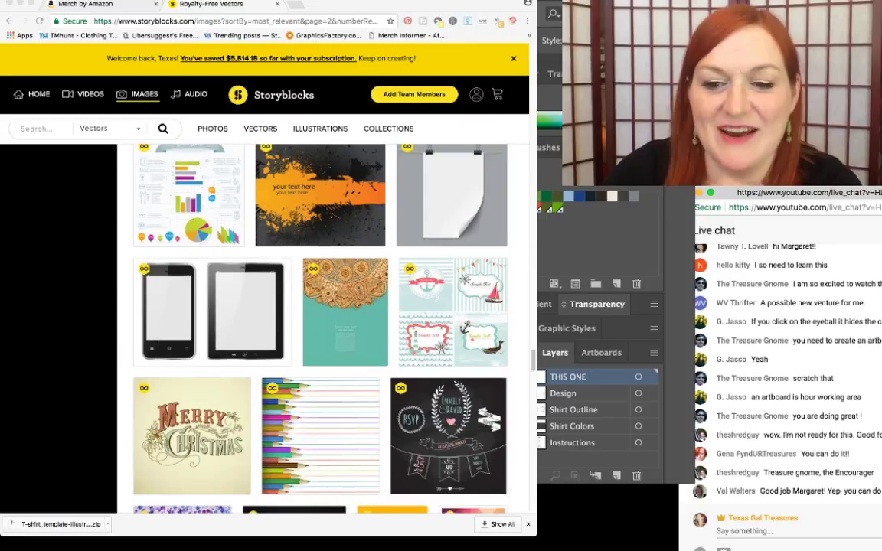
- Download the Christmas seamless pattern vector with snowmen, trees and reindeer in EPS format
scroll(320, 330, down, 15)
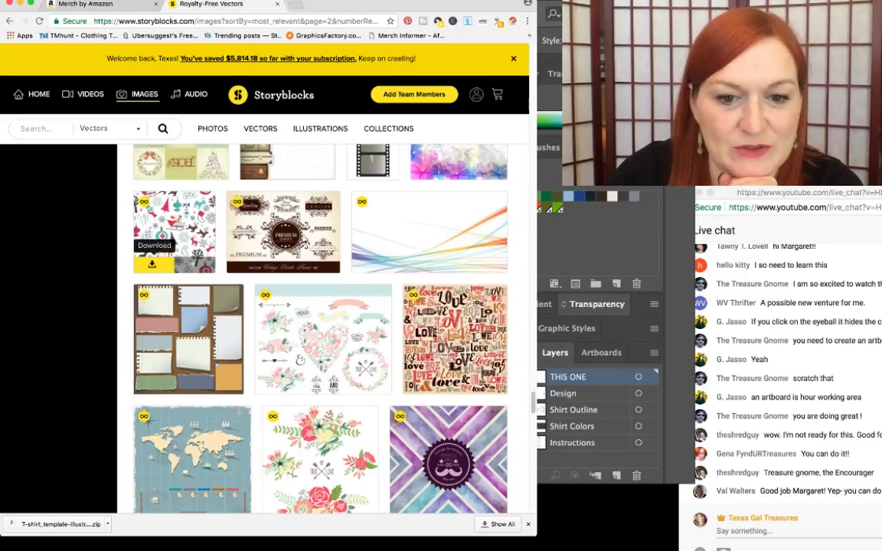
click(151, 263)
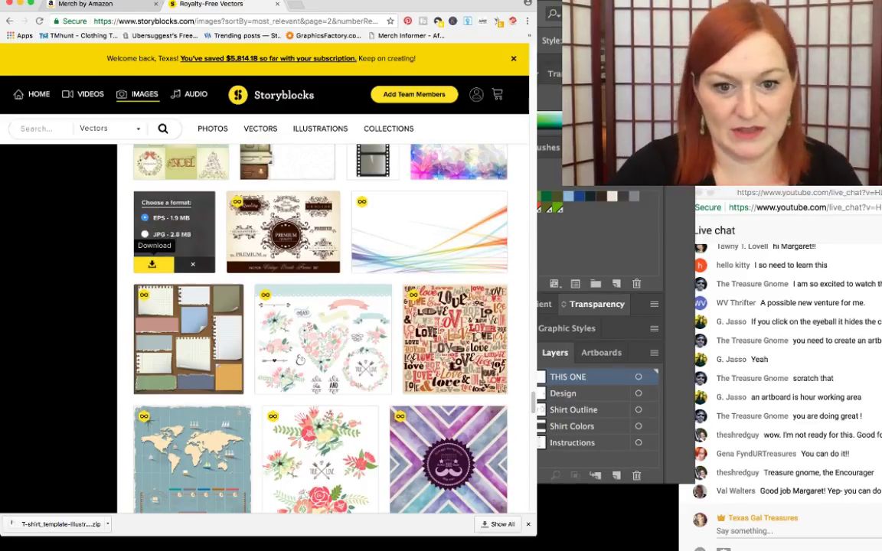
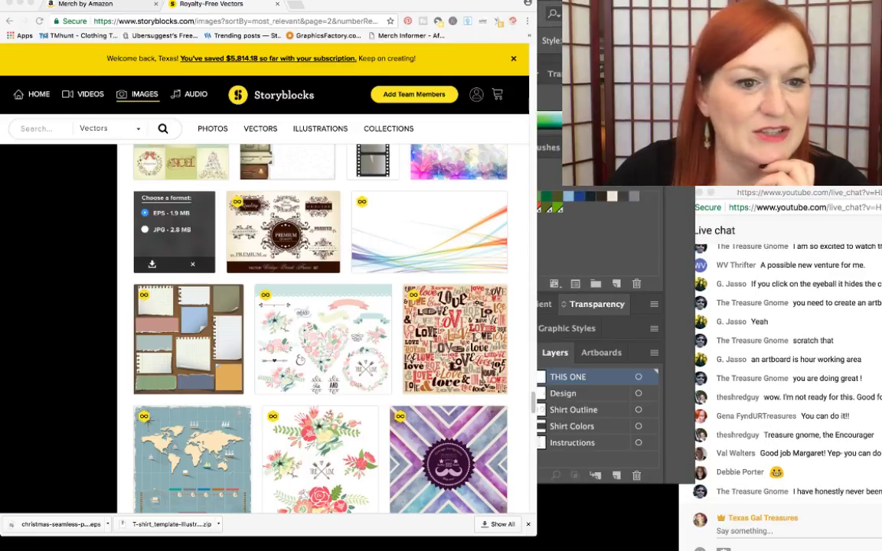
click(789, 193)
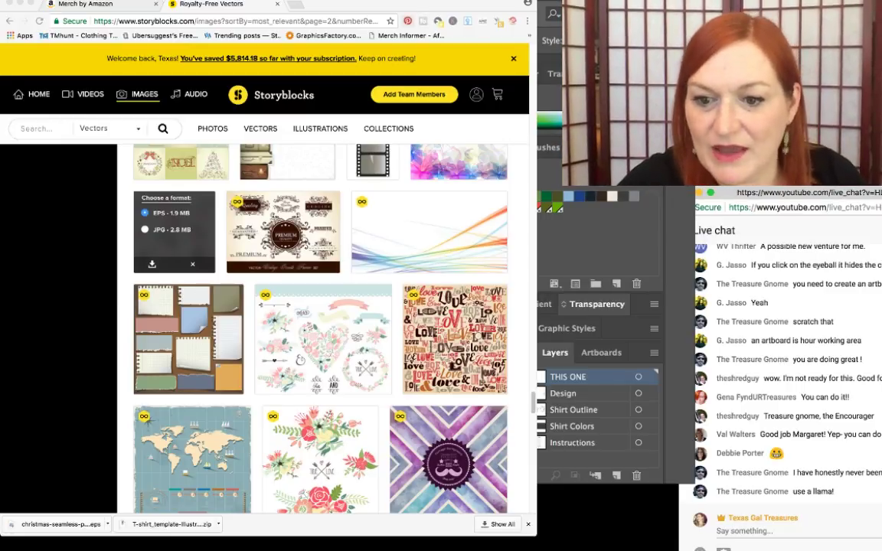
click(152, 264)
scroll(153, 264, down, 1)
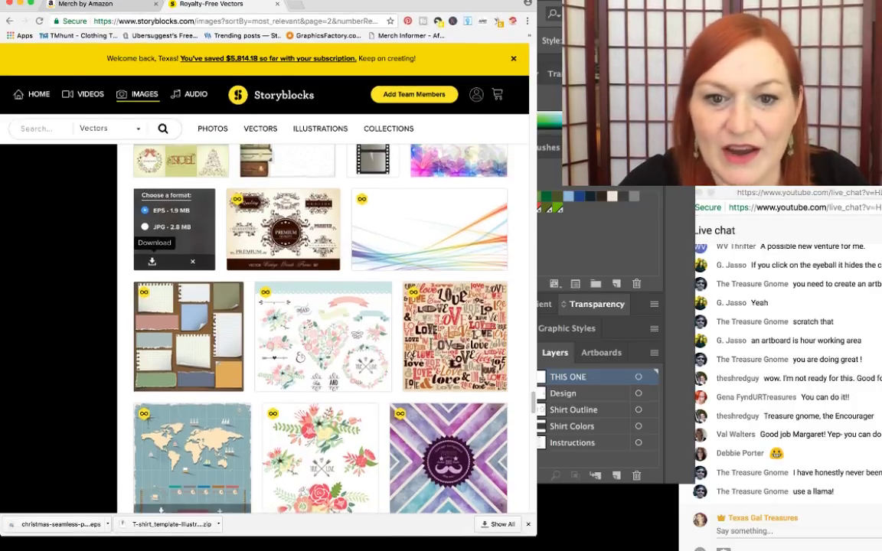
- Examine the other vectors on the second results page, down to its end, for further design ideas
scroll(152, 261, up, 5)
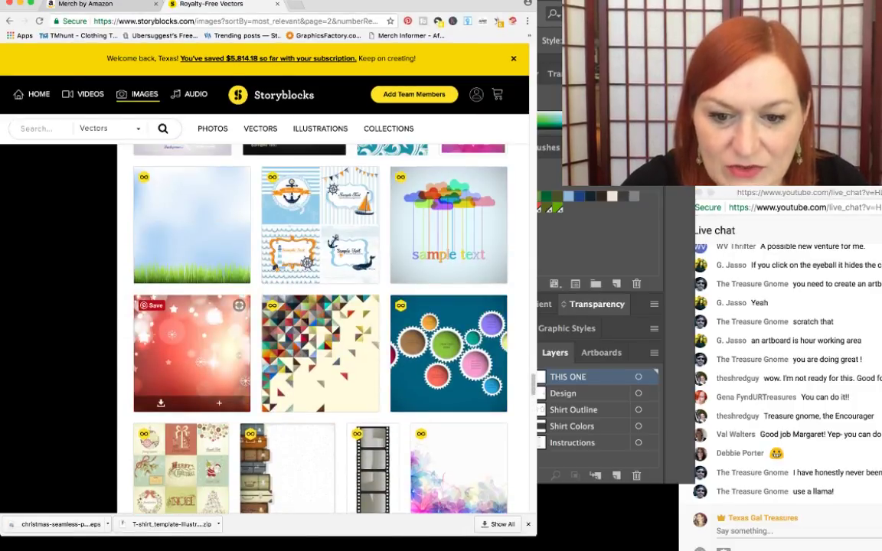
scroll(165, 395, down, 10)
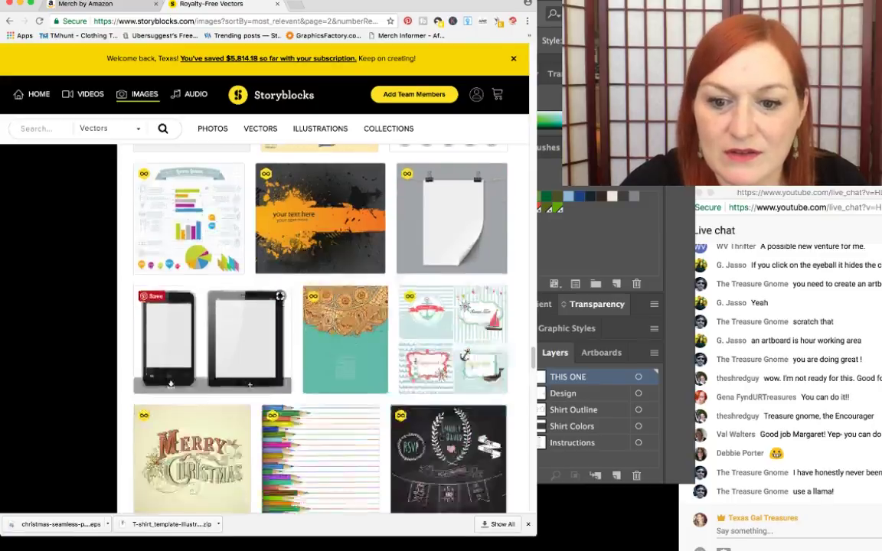
scroll(165, 395, down, 10)
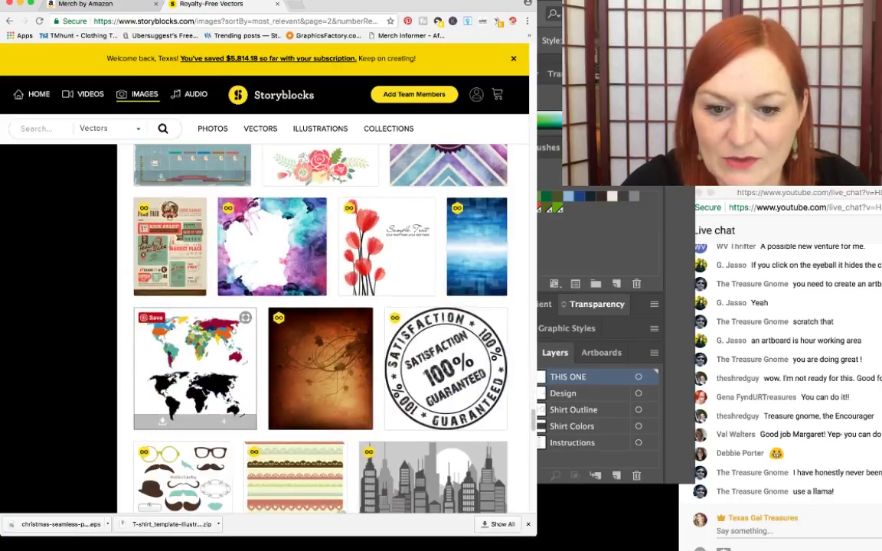
scroll(165, 368, down, 10)
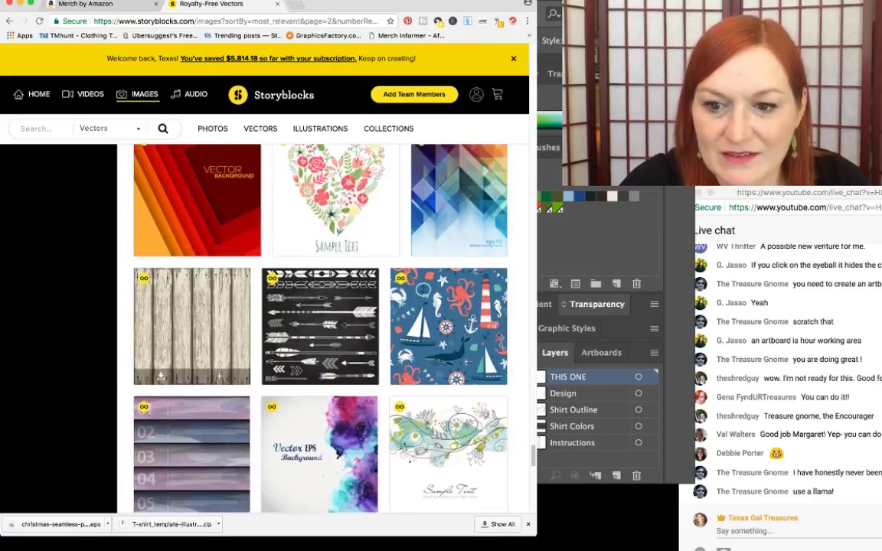
scroll(191, 345, down, 5)
scroll(448, 360, up, 5)
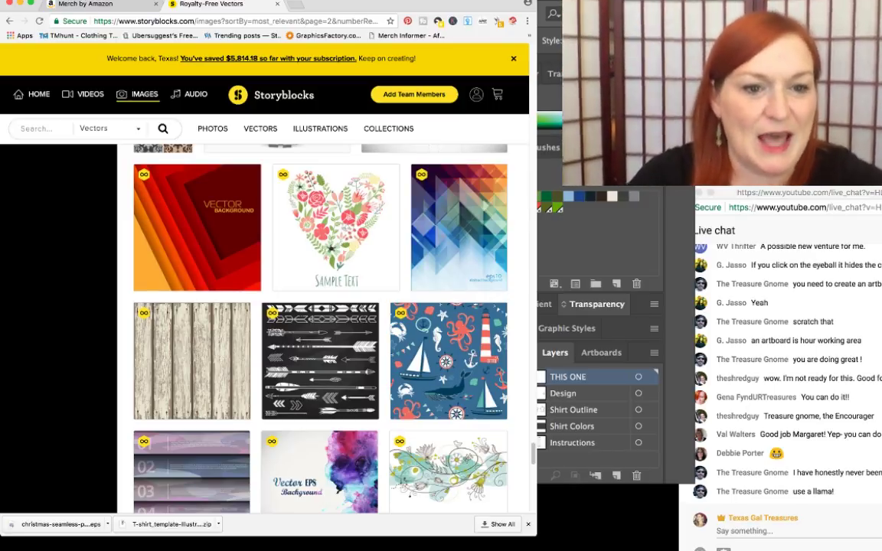
scroll(448, 291, down, 3)
scroll(448, 322, down, 4)
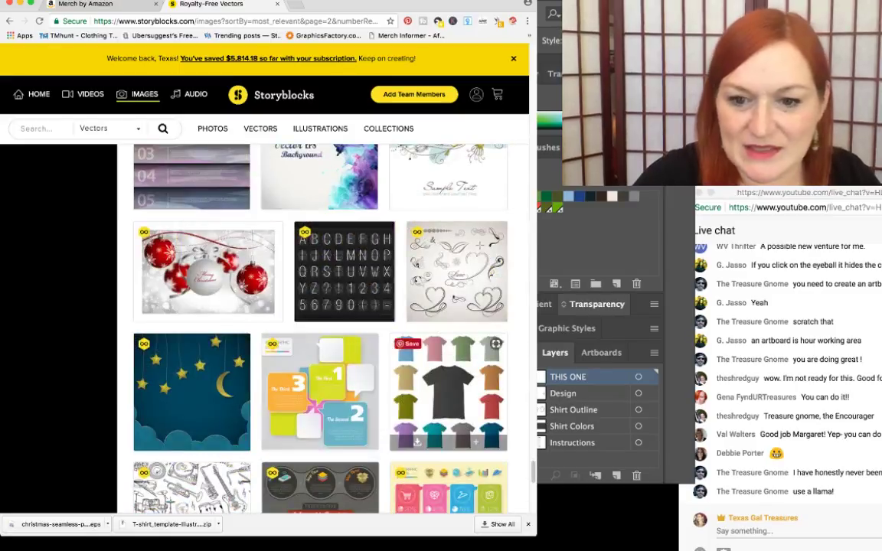
scroll(448, 322, up, 2)
scroll(448, 322, down, 5)
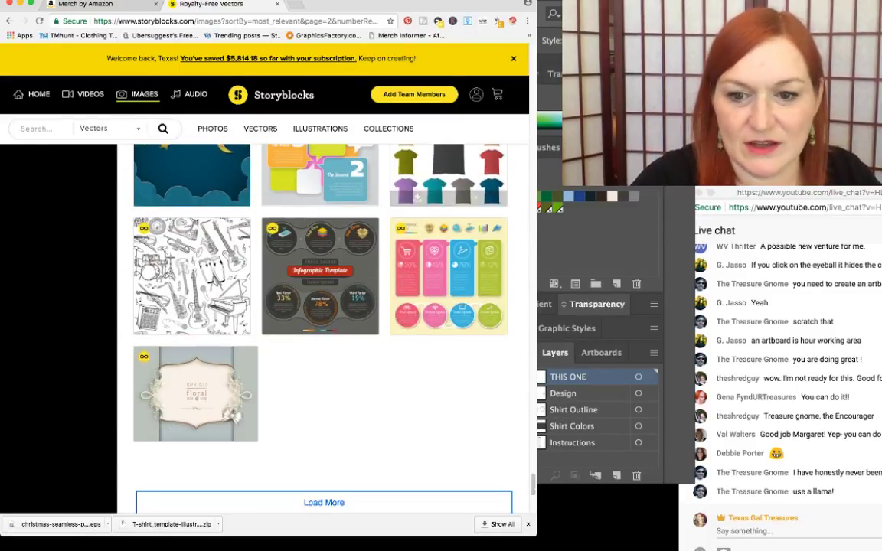
scroll(324, 322, up, 1)
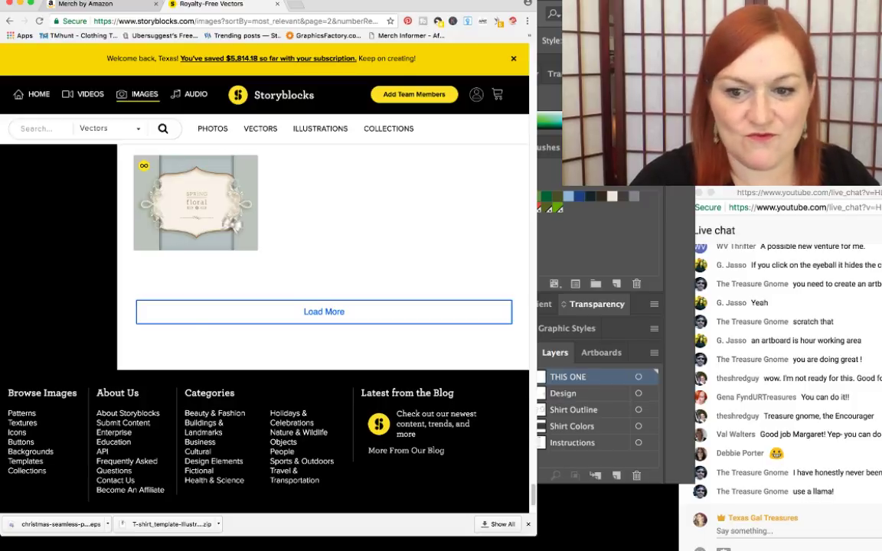
- Switch to Illustrator, reposition its window and open the downloaded christmas-seamless-pattern EPS file
key(super+Tab)
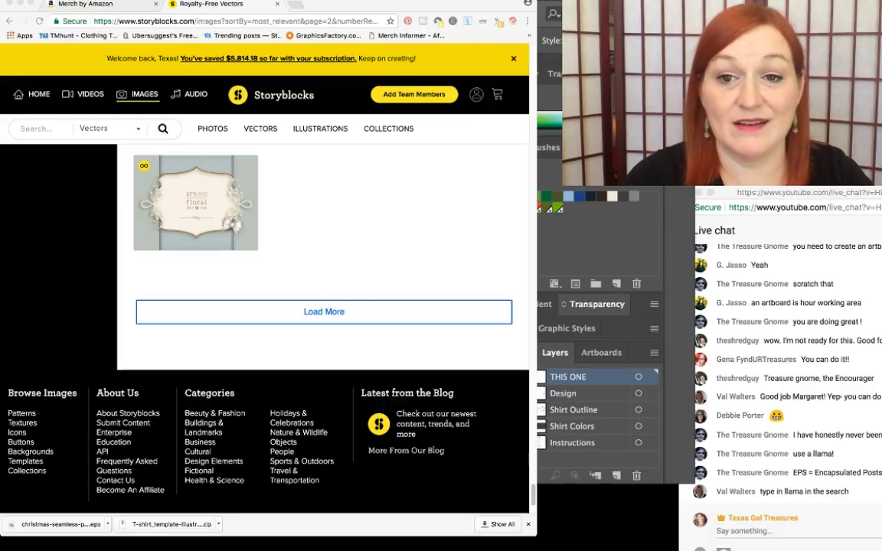
key(super+Tab)
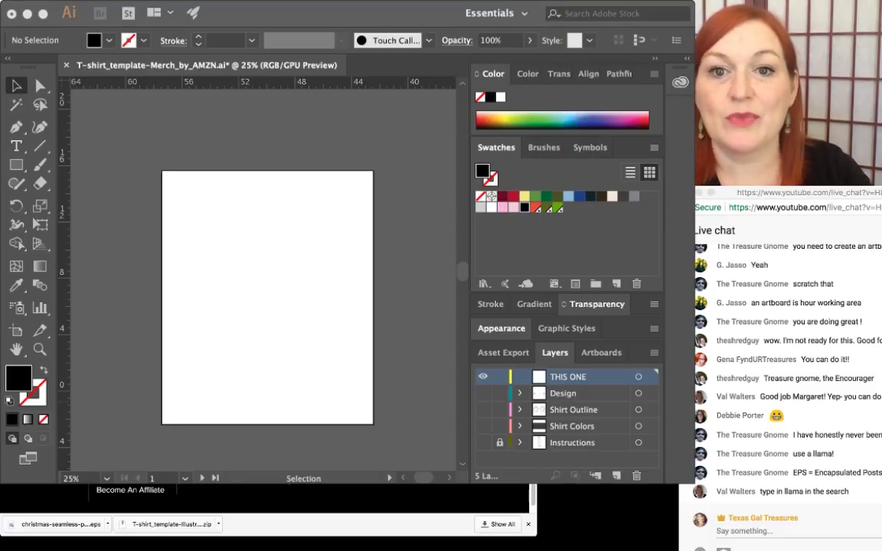
drag(329, 13, 282, 14)
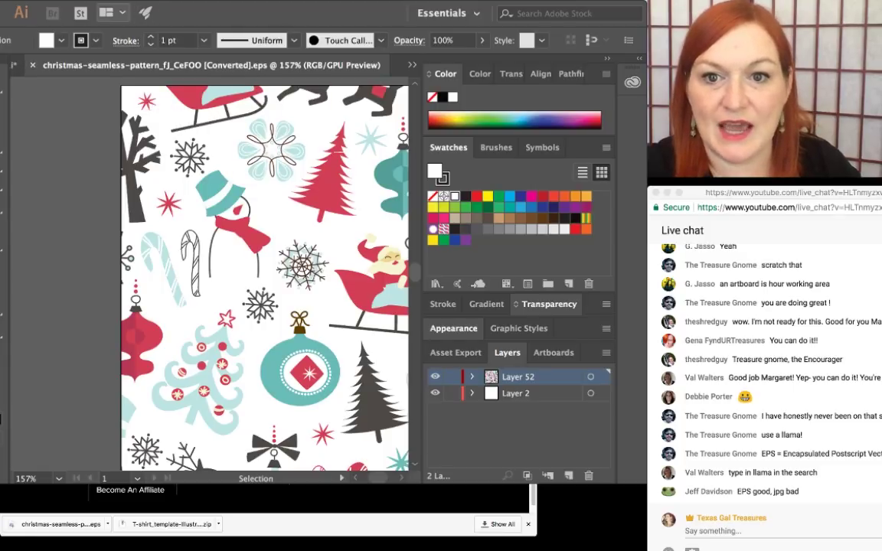
- Collapse the expanded panels to icons to give the Christmas pattern artwork more room in the document window
click(382, 346)
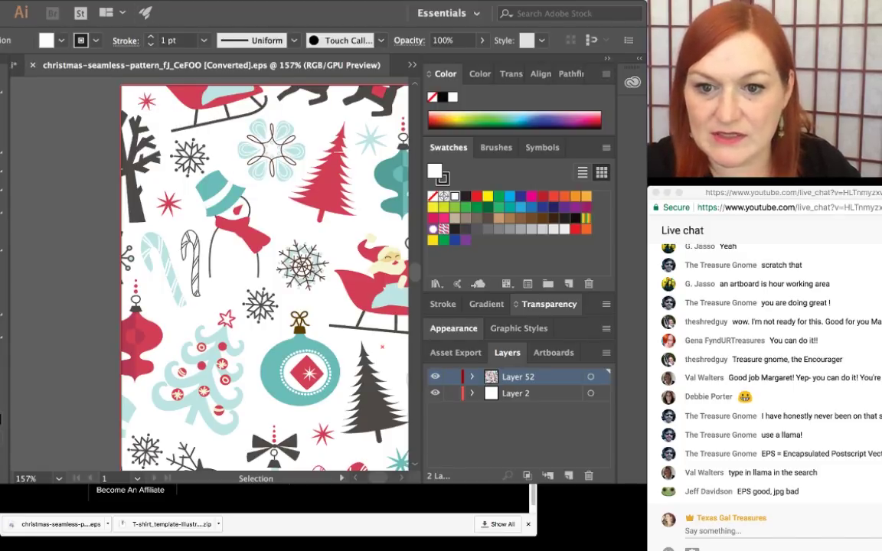
click(607, 59)
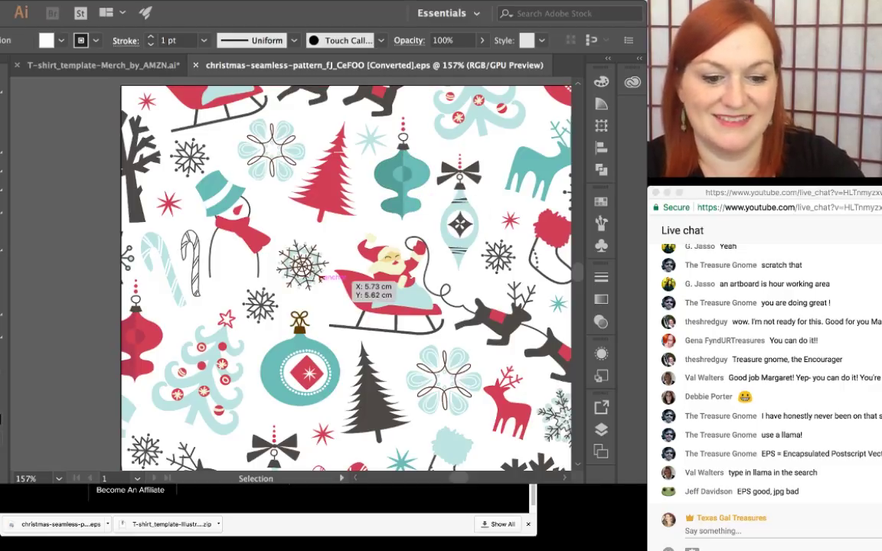
scroll(346, 278, up, 2)
scroll(352, 291, down, 6)
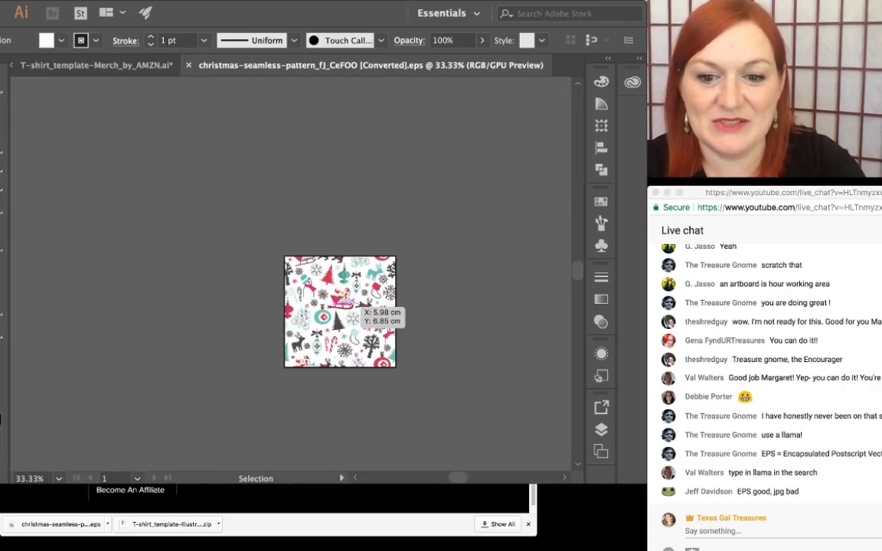
- Compare the Christmas pattern with the blank T-shirt template, and examine the pattern's Santa, reindeer and ornament motifs up close
scroll(341, 307, up, 2)
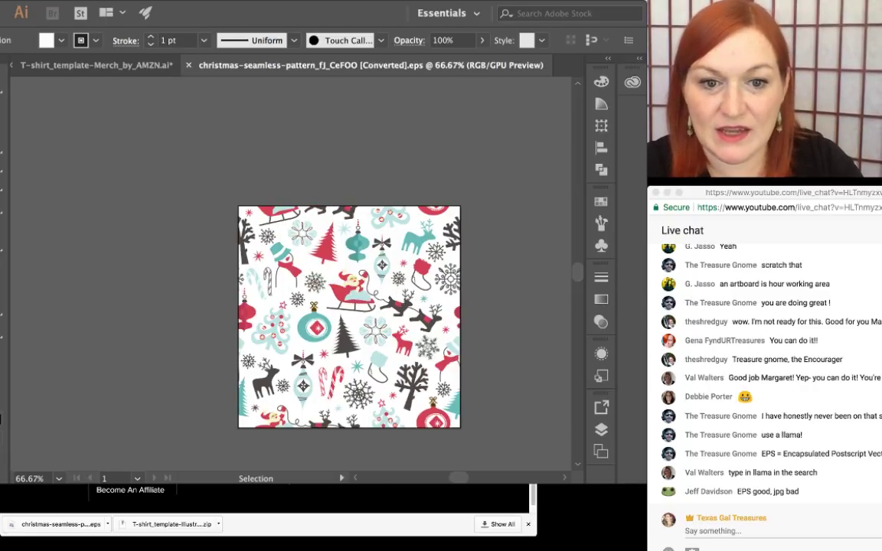
click(97, 65)
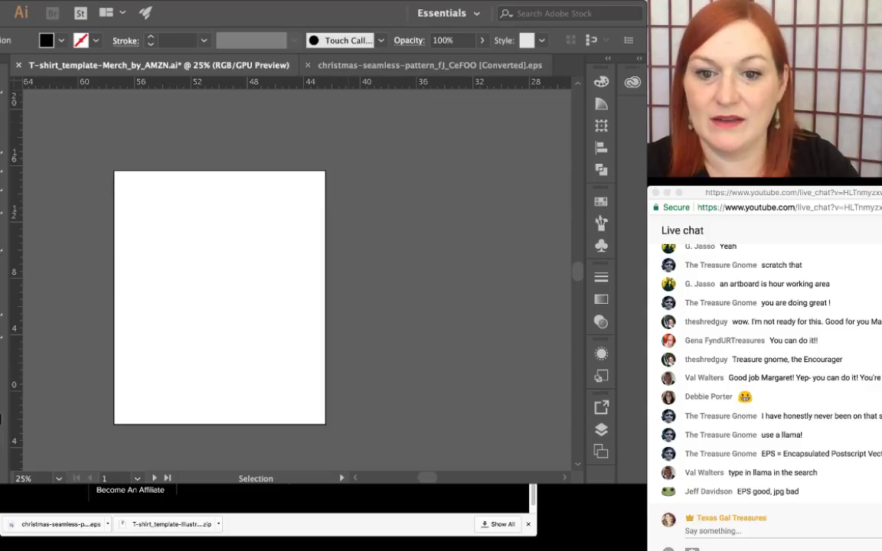
key(ctrl+Tab)
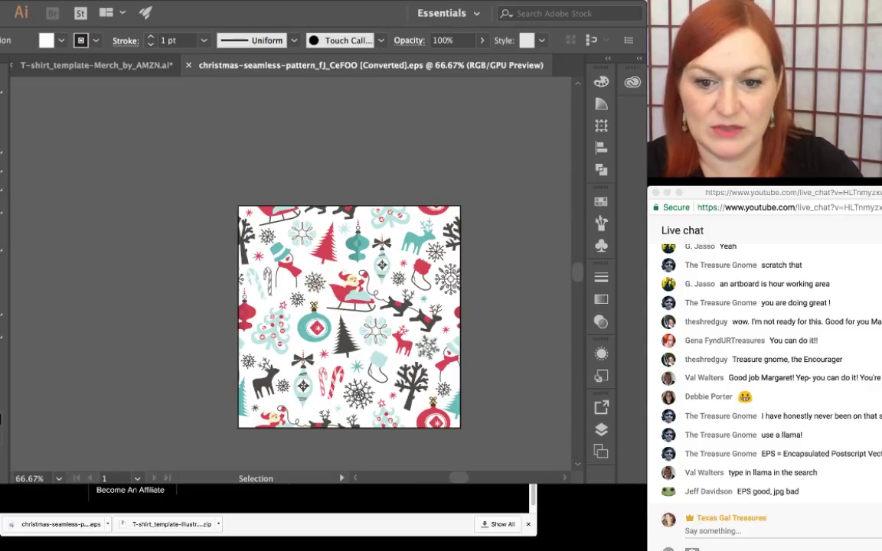
scroll(428, 342, up, 2)
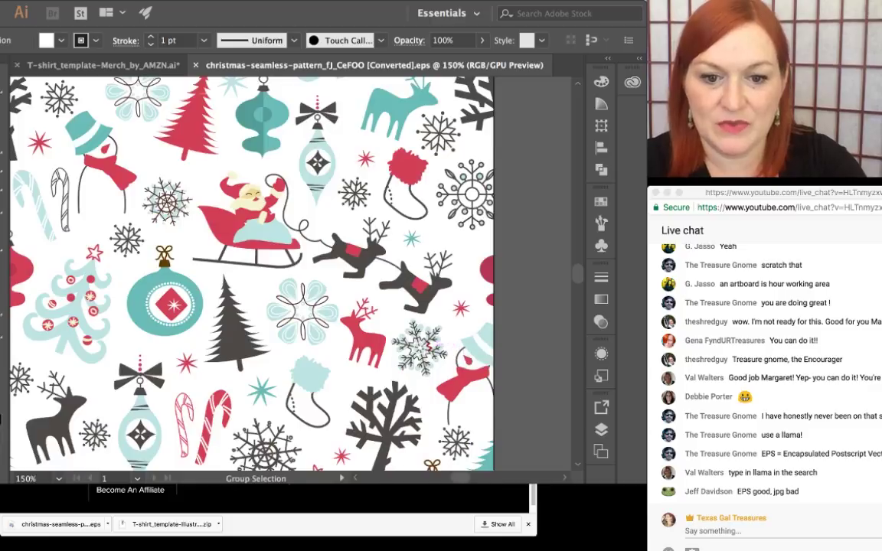
scroll(427, 341, down, 2)
scroll(367, 331, up, 2)
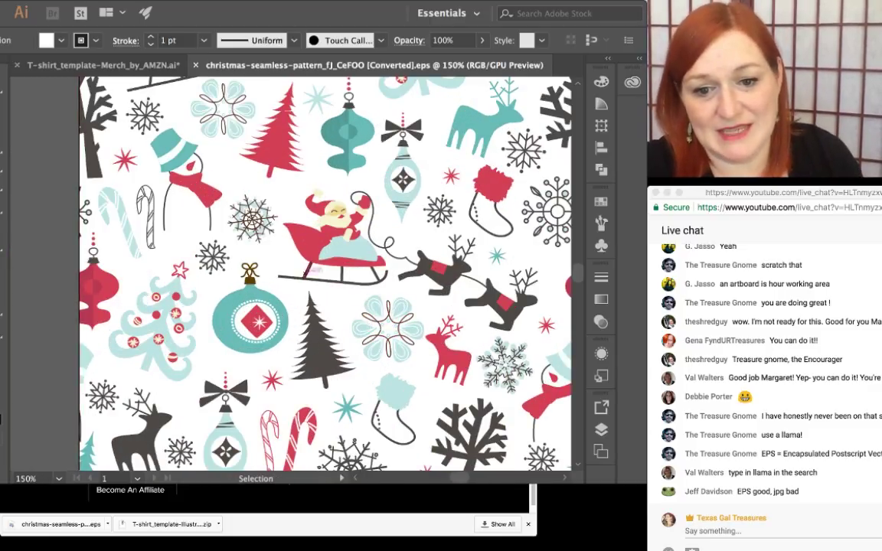
- Select all the Christmas pattern artwork and inspect the outlines of its motifs at overview and close range
key(super+a)
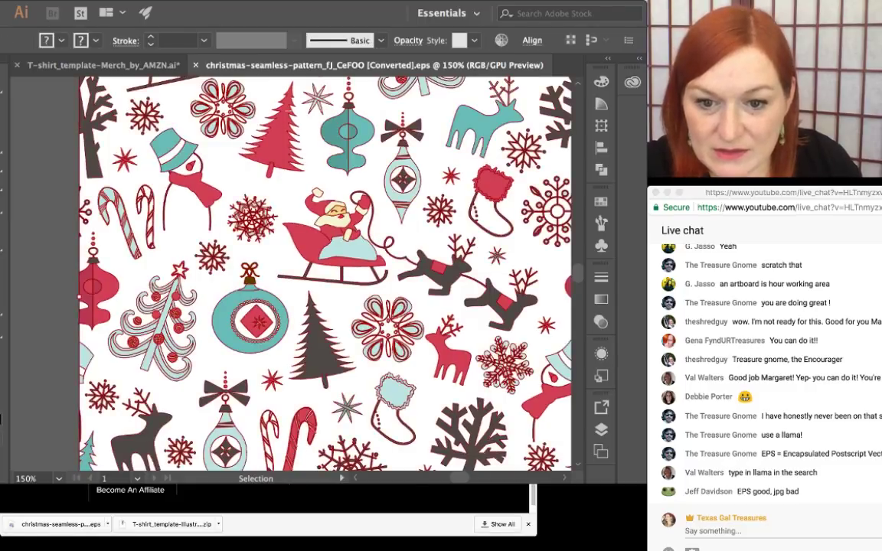
scroll(333, 299, down, 2)
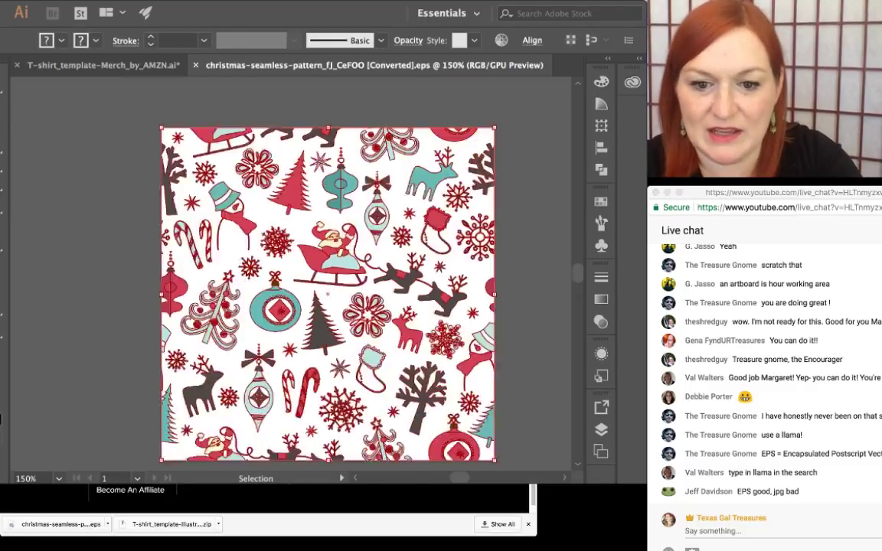
scroll(353, 311, up, 2)
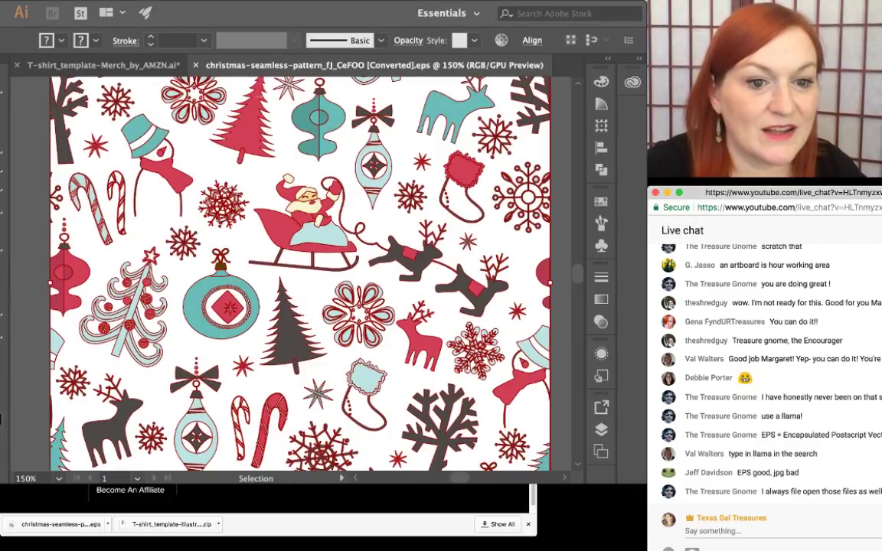
key(super+minus)
key(super+minus)
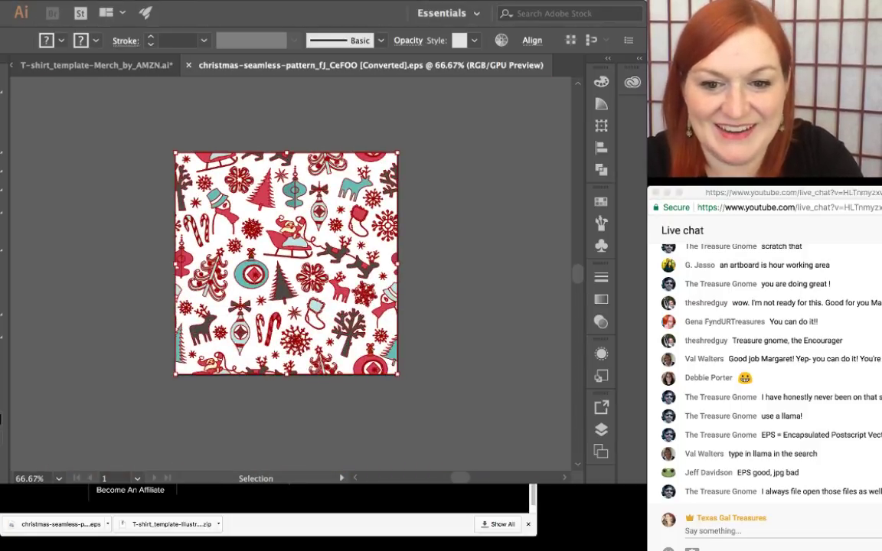
key(ctrl+plus)
key(ctrl+plus)
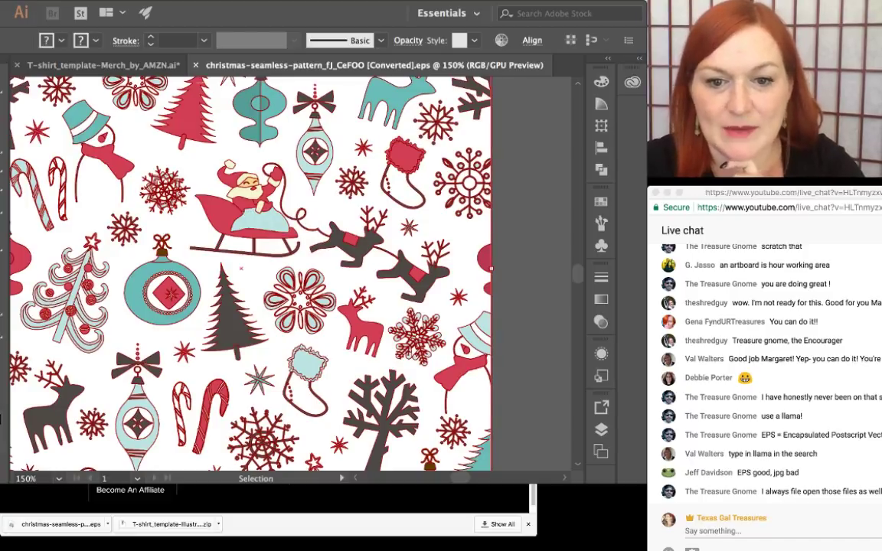
- Try to separate the white background from the pattern group by moving them to opposite sides of the artboard
drag(238, 169, 335, 245)
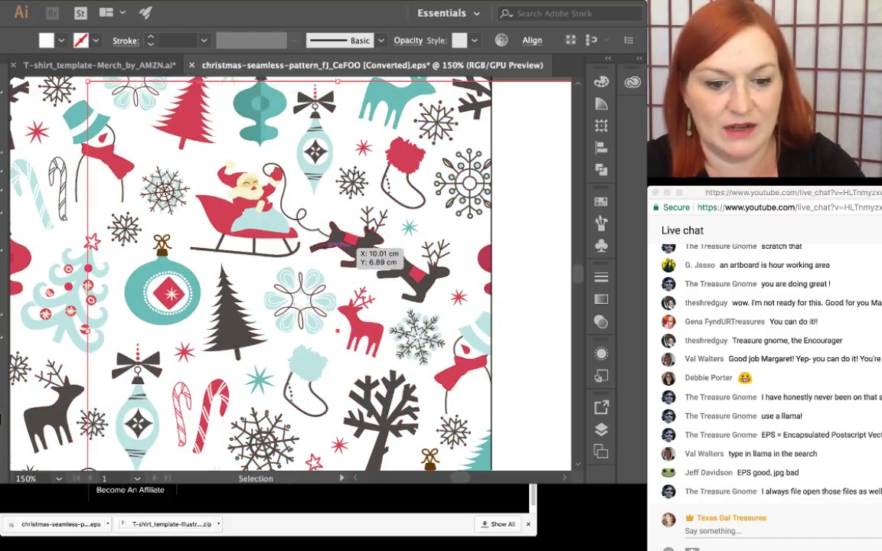
key(ctrl+minus)
key(ctrl+minus)
key(ctrl+minus)
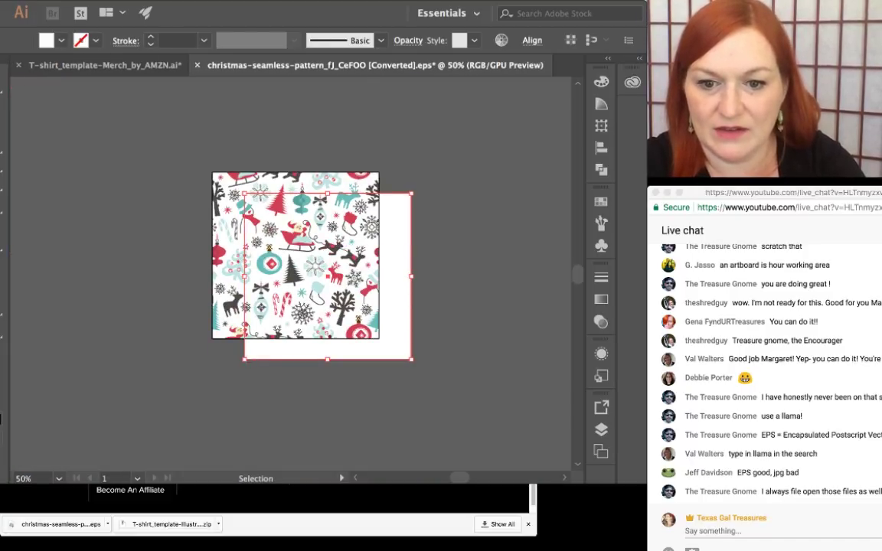
drag(343, 331, 531, 314)
drag(519, 269, 145, 253)
drag(398, 357, 469, 350)
drag(108, 218, 204, 272)
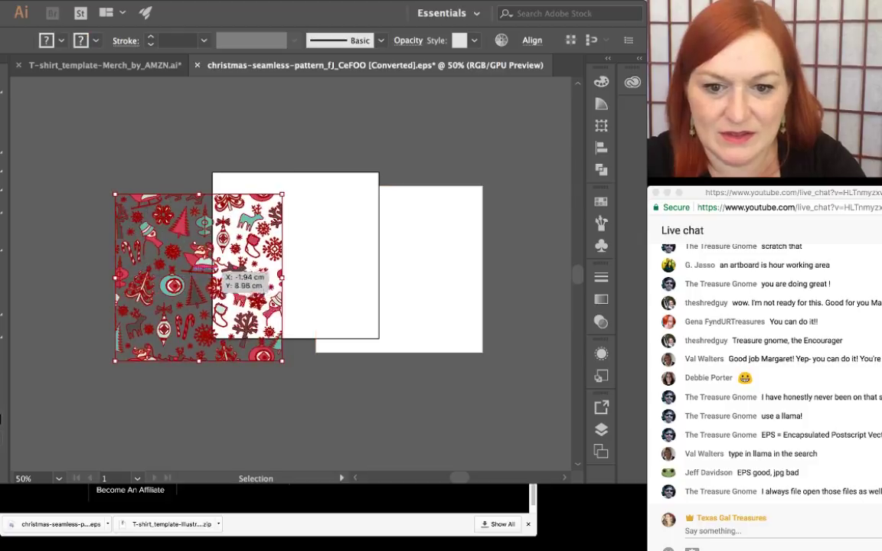
scroll(205, 284, up, 4)
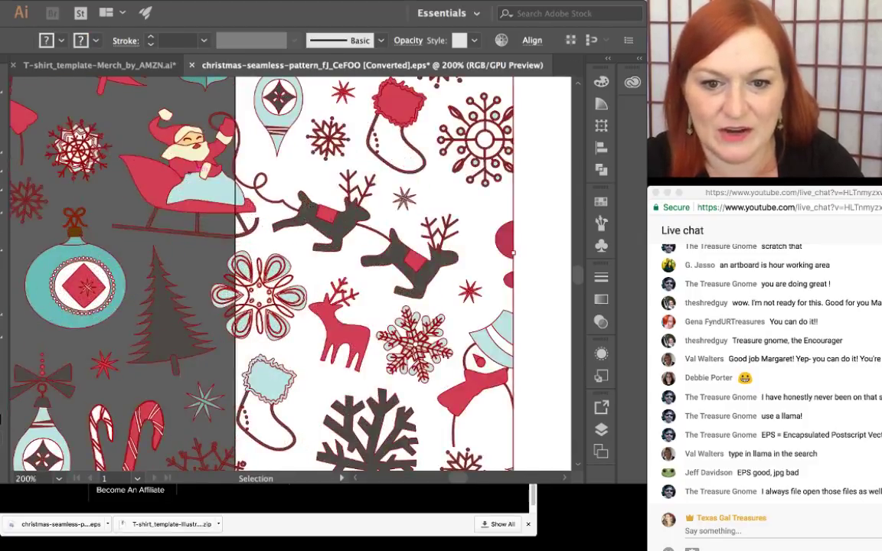
drag(181, 152, 242, 204)
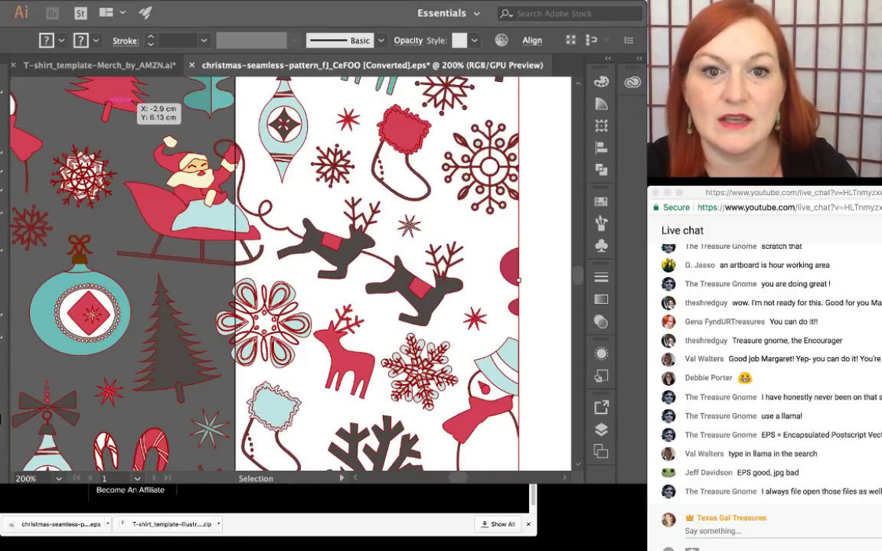
- Reposition the Illustrator window to reveal the tools, switch to Direct Selection and clear the artwork selection
drag(268, 13, 315, 13)
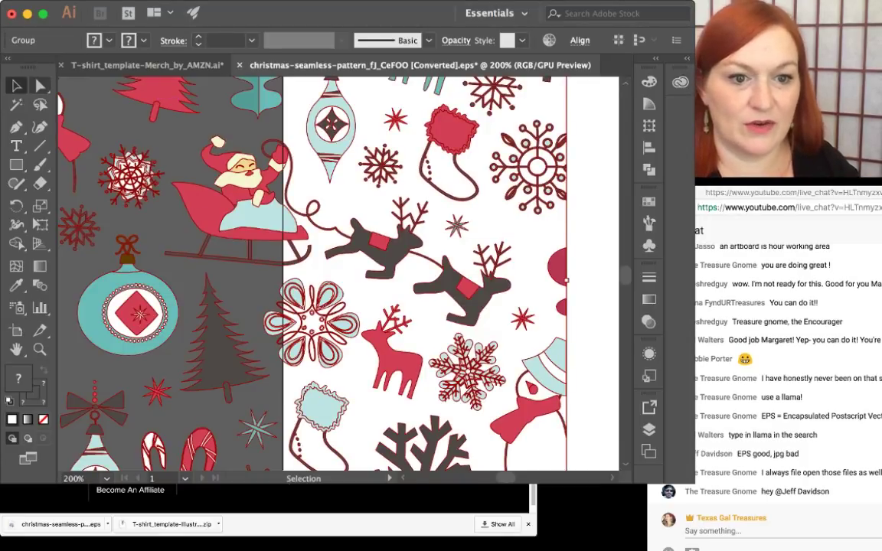
click(40, 86)
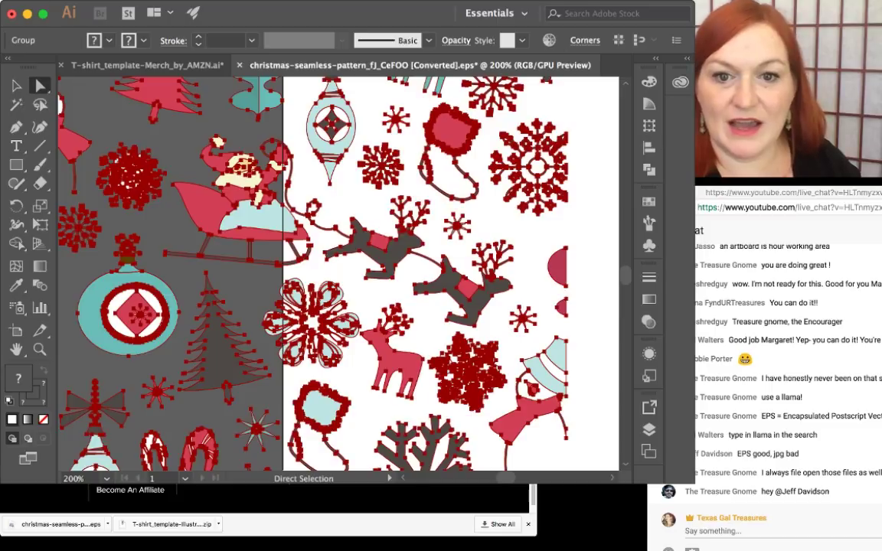
scroll(291, 239, down, 4)
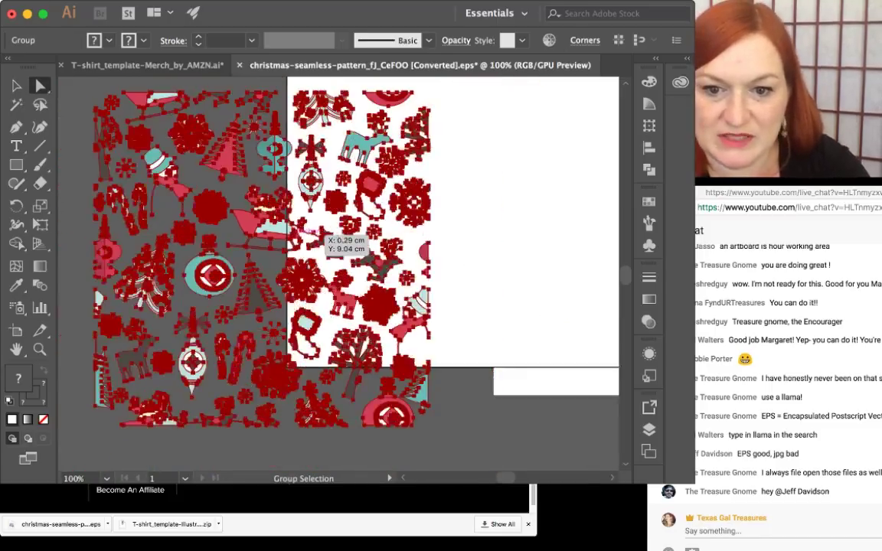
scroll(475, 233, down, 1)
click(491, 357)
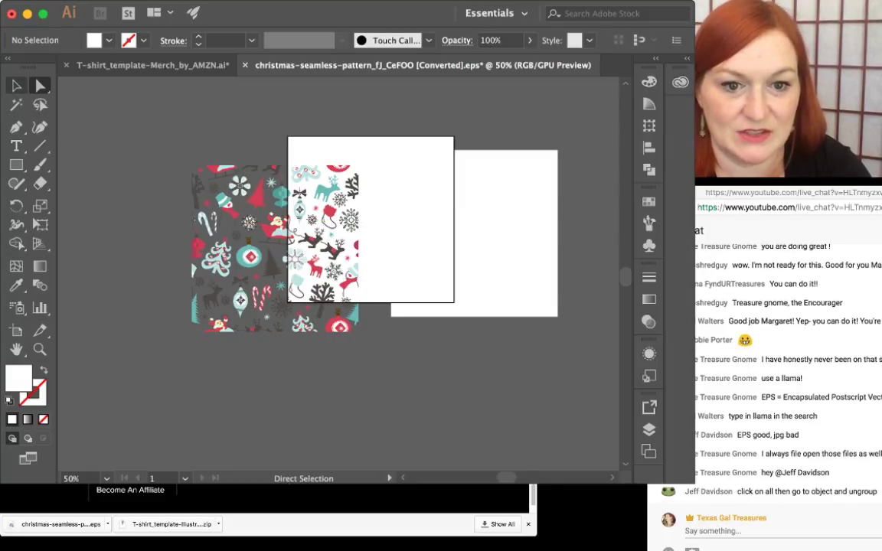
- Try to select Santa, his sleigh and the reindeer together with Direct Selection, and clear the selection
scroll(274, 212, up, 4)
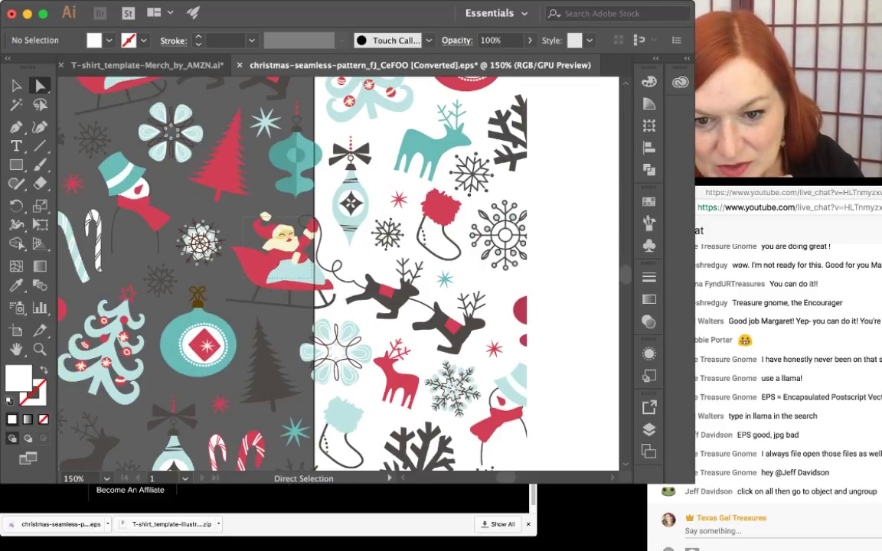
click(310, 230)
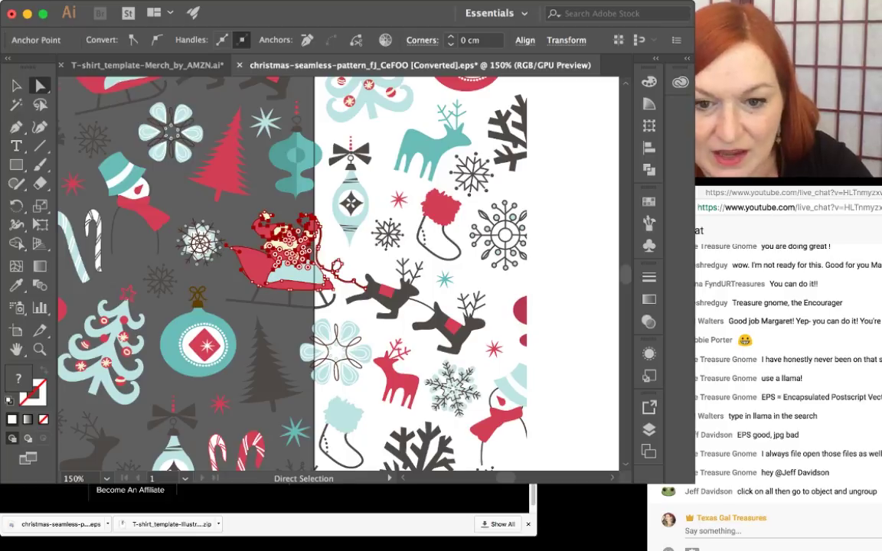
shift+click(327, 304)
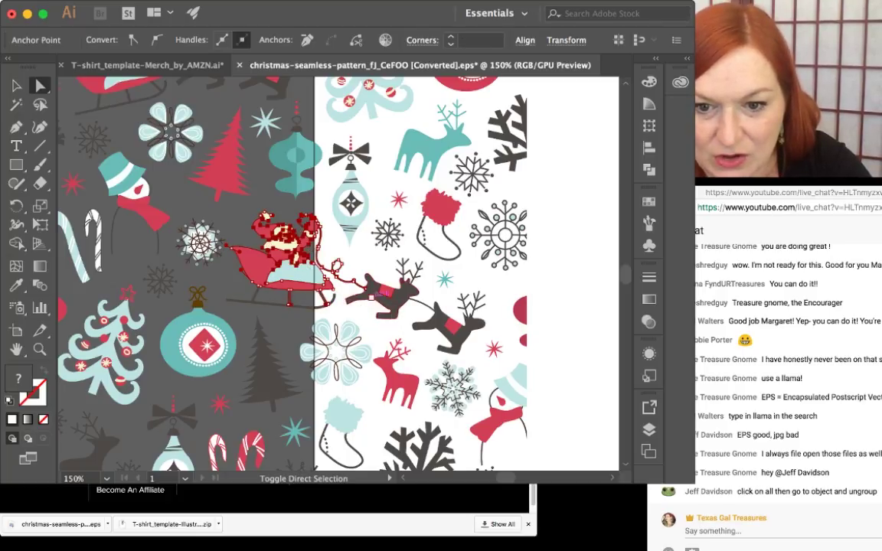
drag(353, 268, 375, 270)
key(super+z)
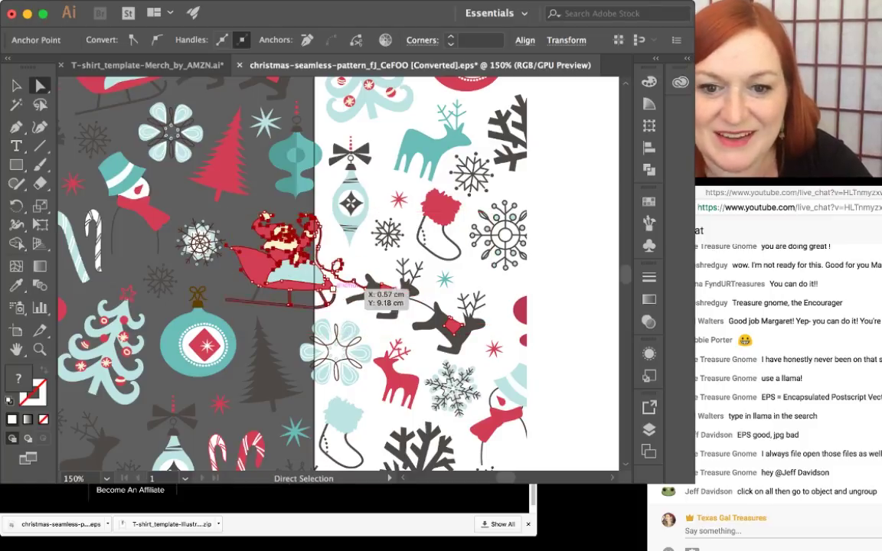
click(202, 213)
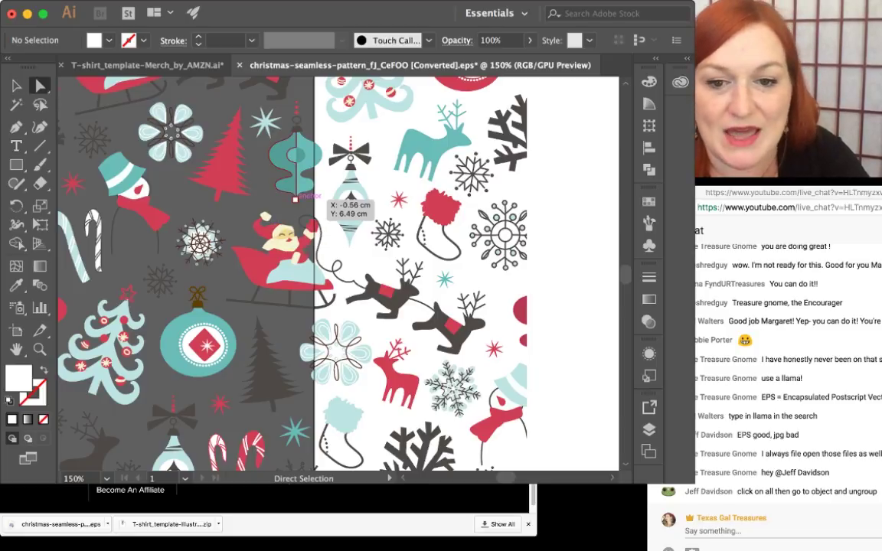
- Undo the moves of the pattern group and white background, and deselect everything
scroll(301, 232, down, 3)
drag(361, 237, 264, 176)
key(super+z)
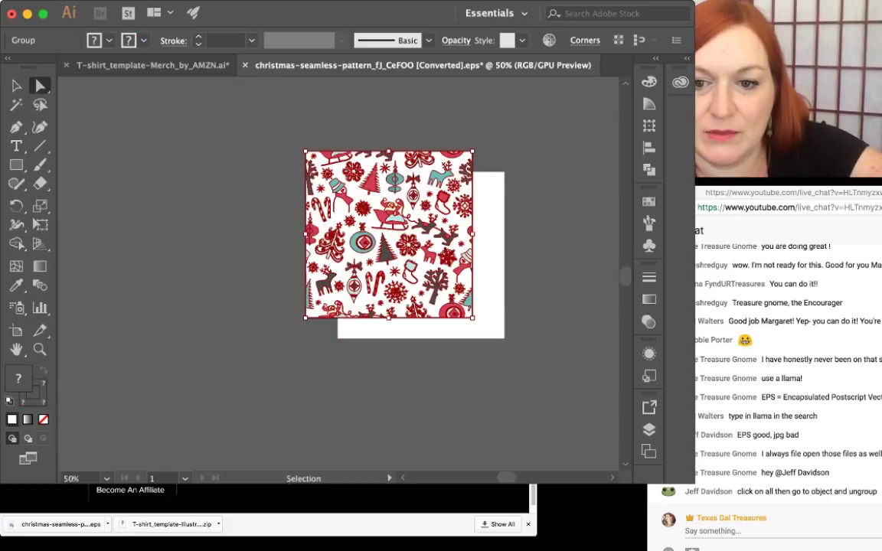
key(super+shift+a)
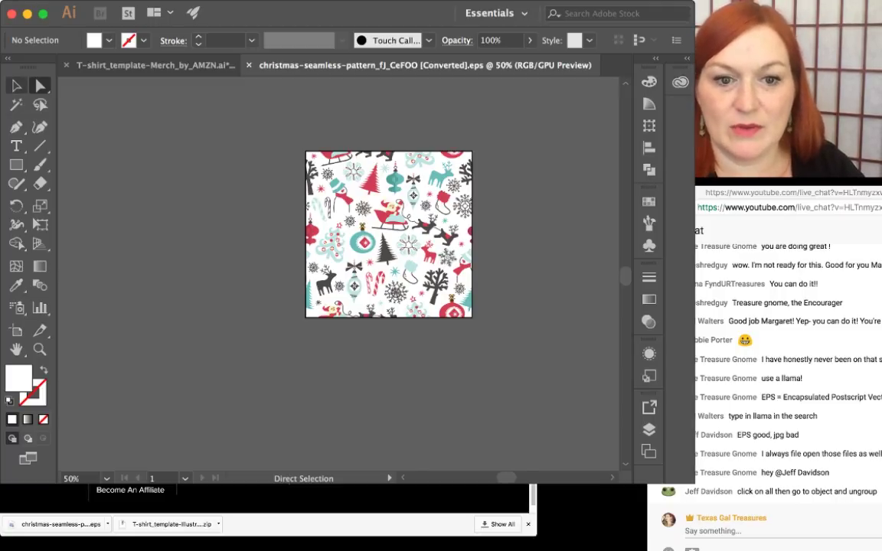
- Select all the pattern artwork with the Selection tool, ungroup it, and shift the Illustrator window back over
click(16, 86)
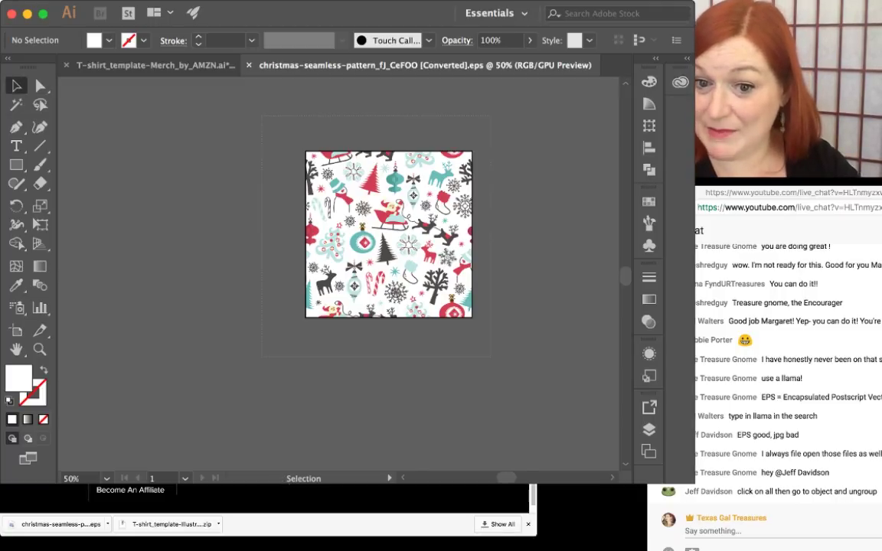
key(super+a)
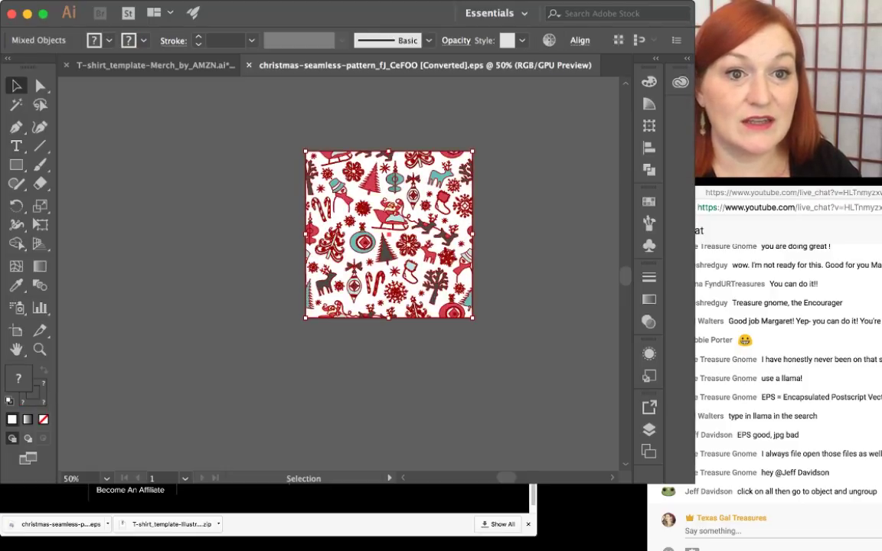
key(super+shift+g)
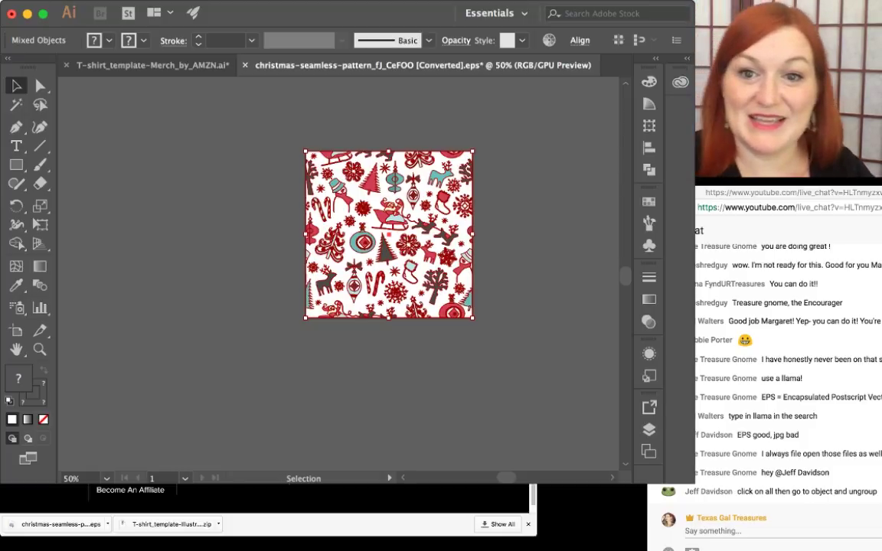
drag(329, 13, 297, 7)
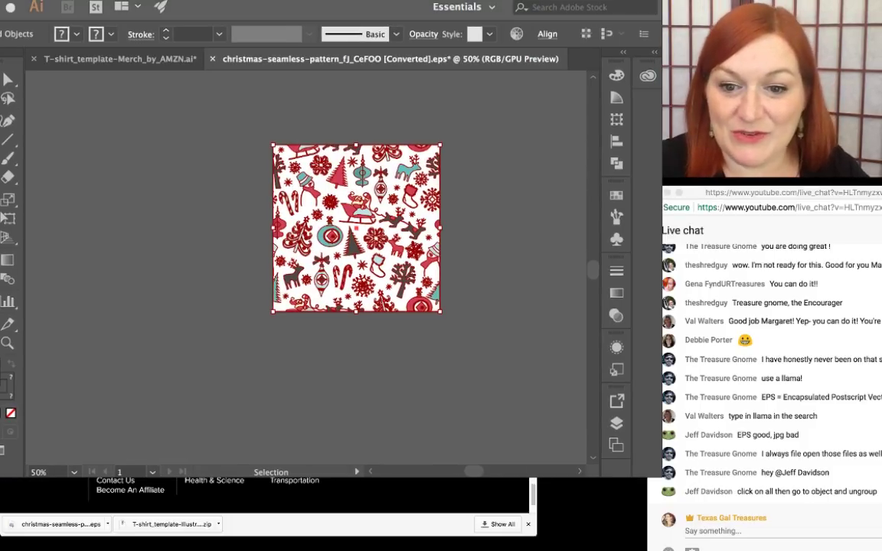
- Deselect the artwork and try moving the center pieces of the round teal ornament separately
click(249, 203)
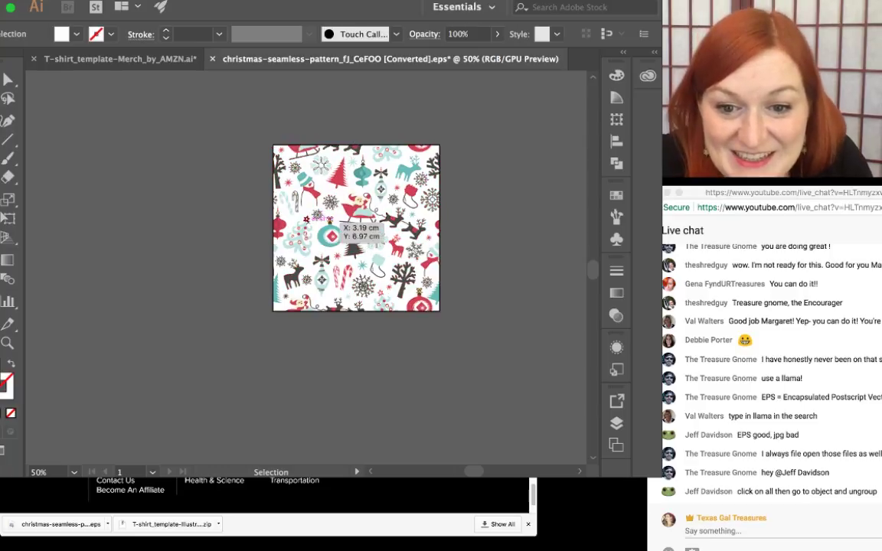
drag(331, 235, 277, 239)
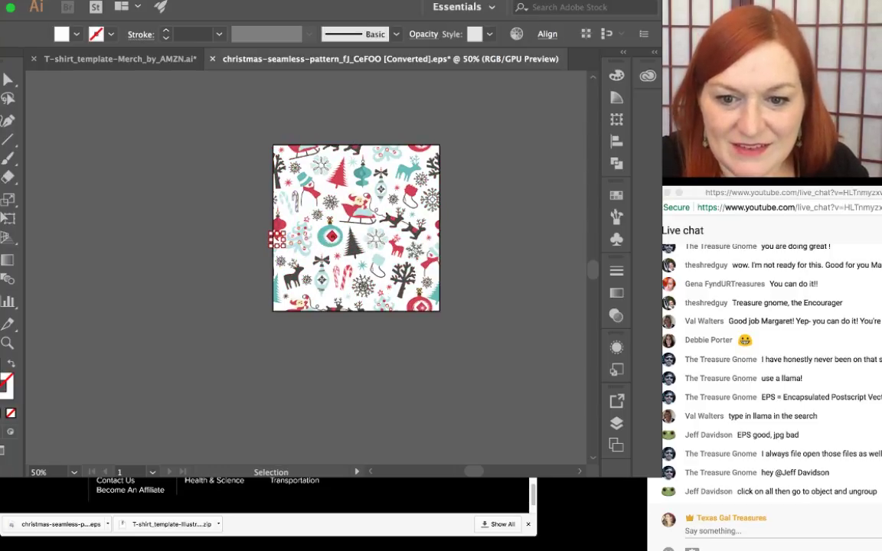
mouse_move(331, 236)
mouse_down()
mouse_move(318, 281)
mouse_move(331, 237)
mouse_up()
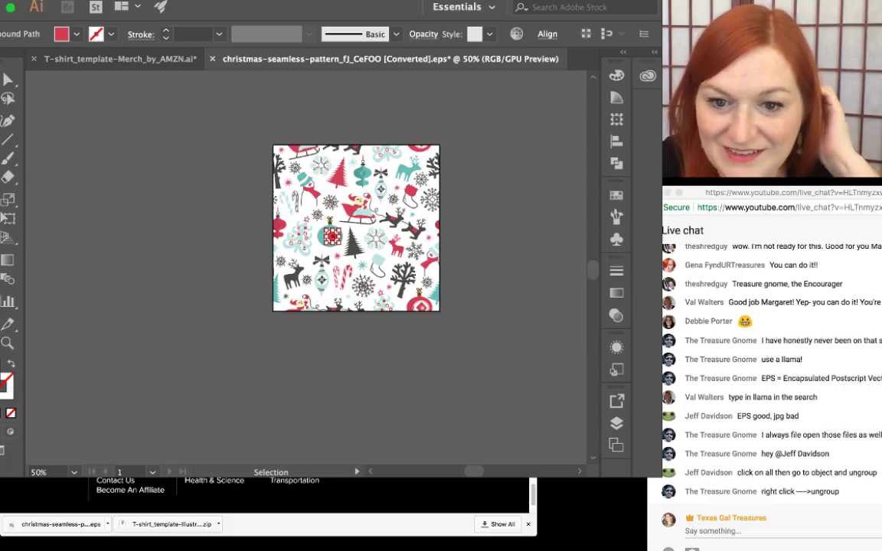
- Select all the Christmas pattern artwork again and inspect its ungrouped motifs up close
scroll(331, 218, right, 2)
key(super+a)
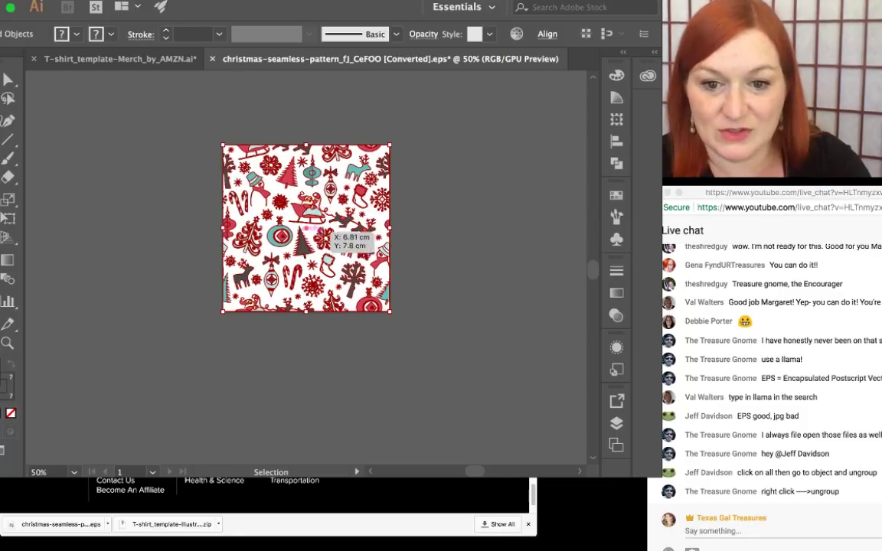
scroll(305, 231, up, 5)
key(ctrl+minus)
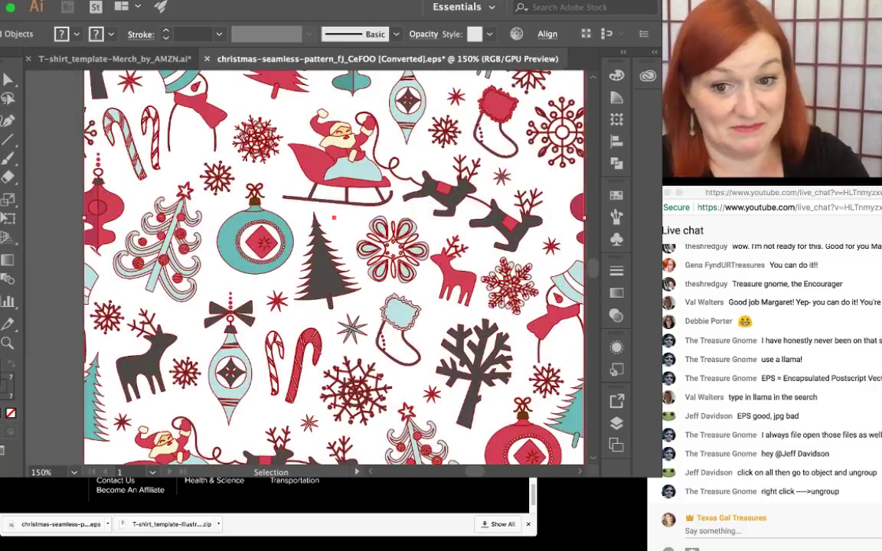
- Try moving all the selected pattern artwork together, undo the move, and switch to the Direct Selection tool
drag(334, 218, 330, 241)
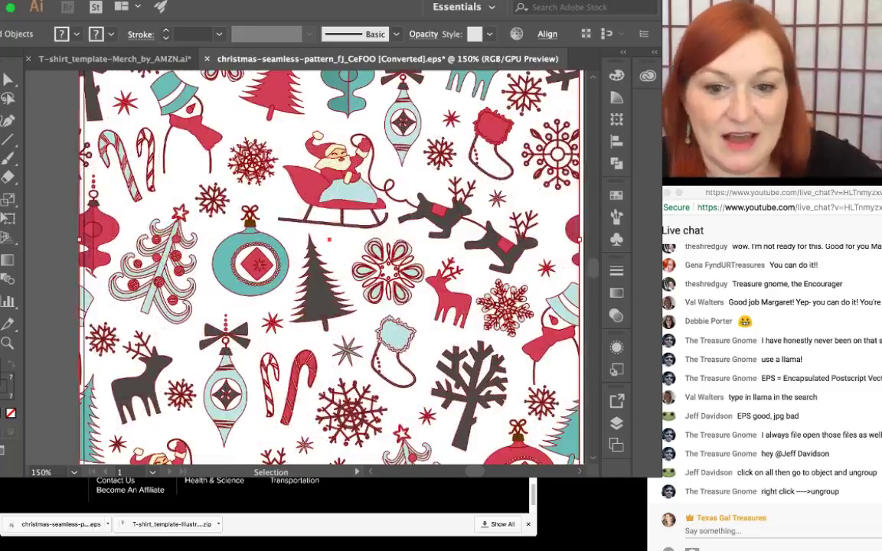
key(super+z)
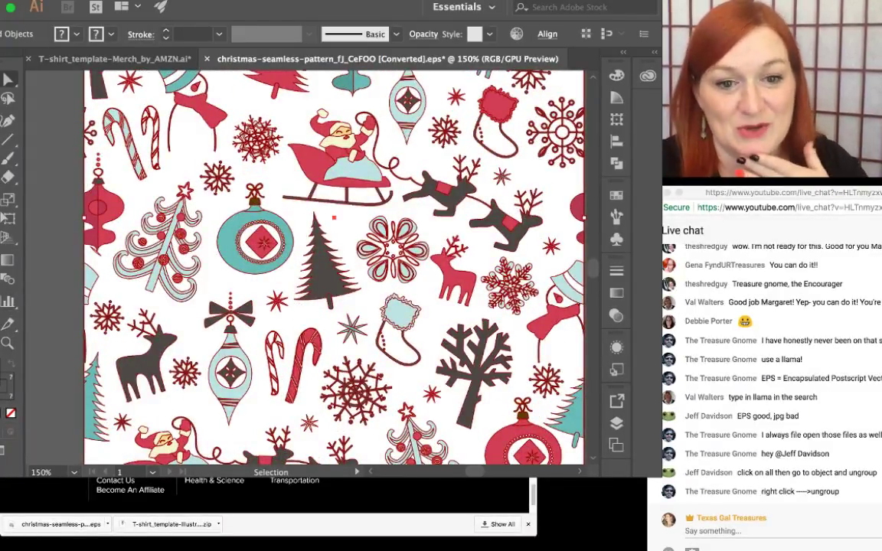
key(a)
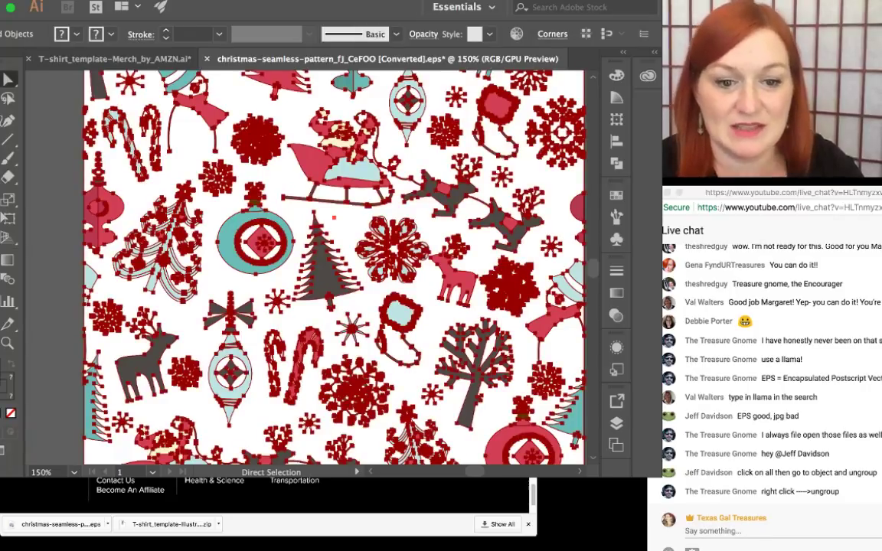
drag(268, 7, 301, 13)
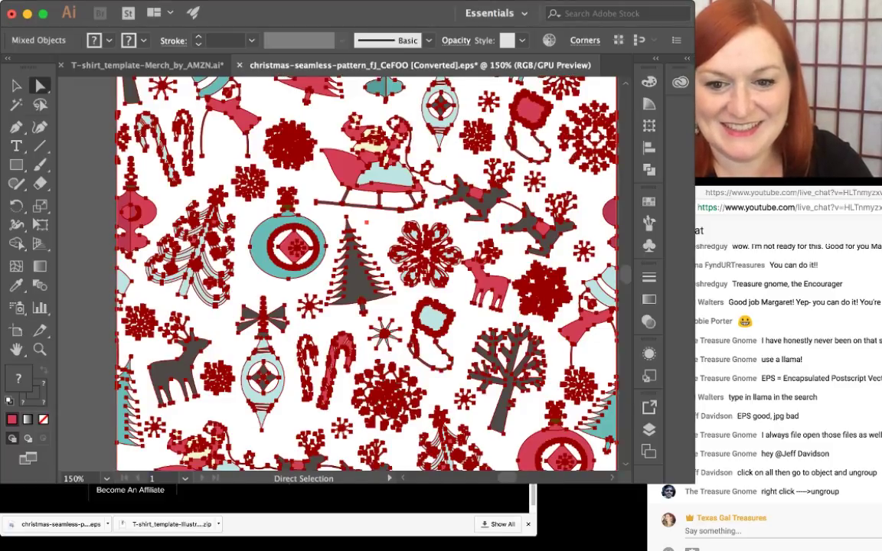
- Try selecting the pieces of Santa in the sleigh directly, and undo the accidental move of the white background
scroll(386, 142, down, 1)
click(379, 165)
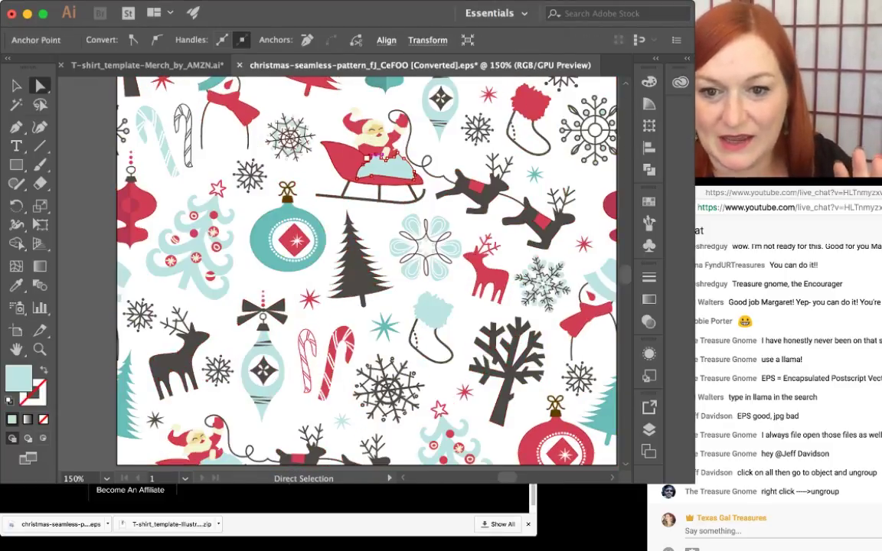
drag(359, 98, 379, 134)
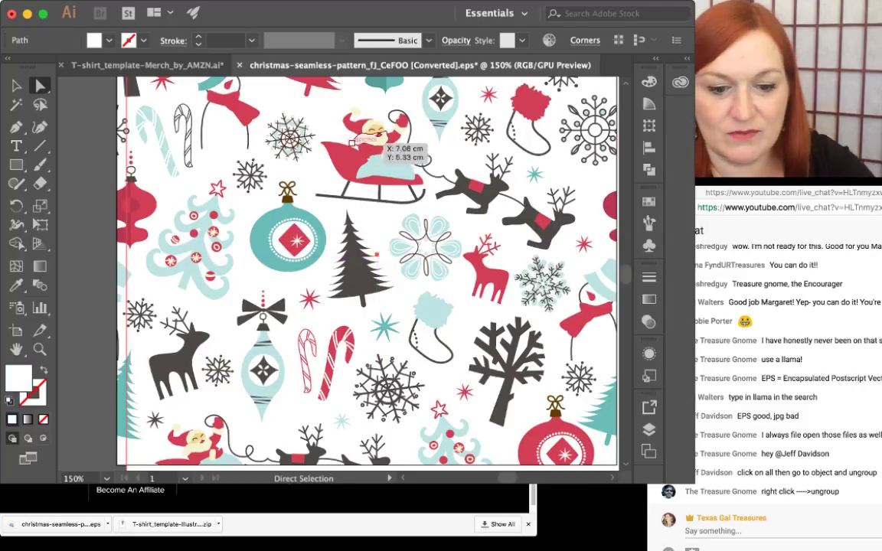
key(super+z)
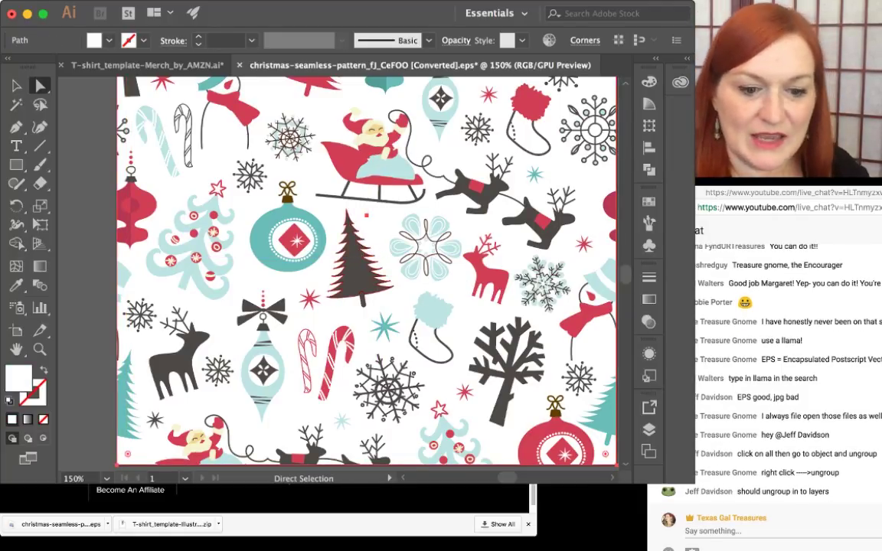
- Expand the collapsed panels to reach the layers, select Layer 2, and toggle its visibility off and on
key(ctrl+minus)
key(ctrl+minus)
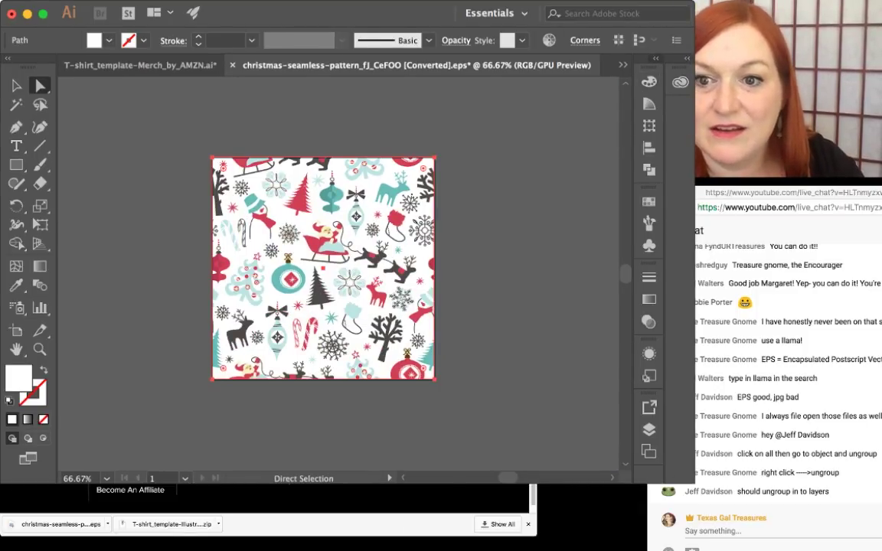
click(656, 58)
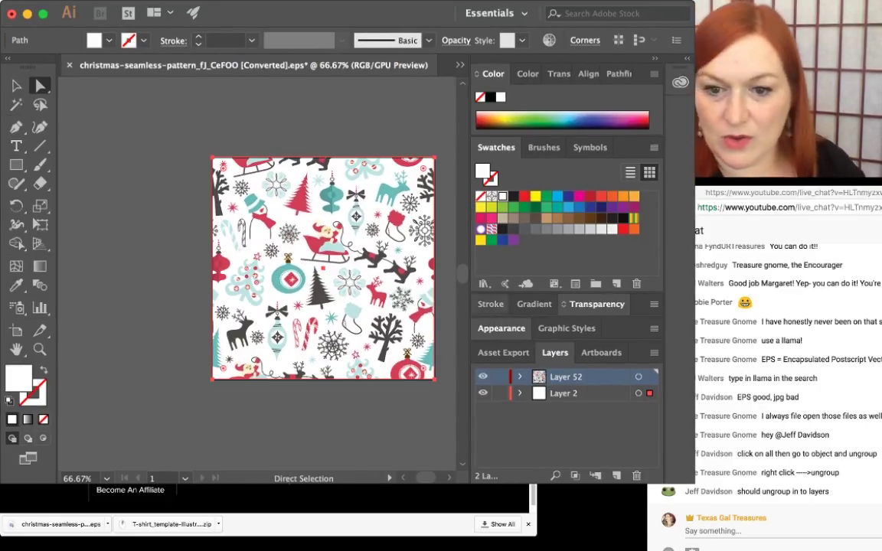
click(565, 394)
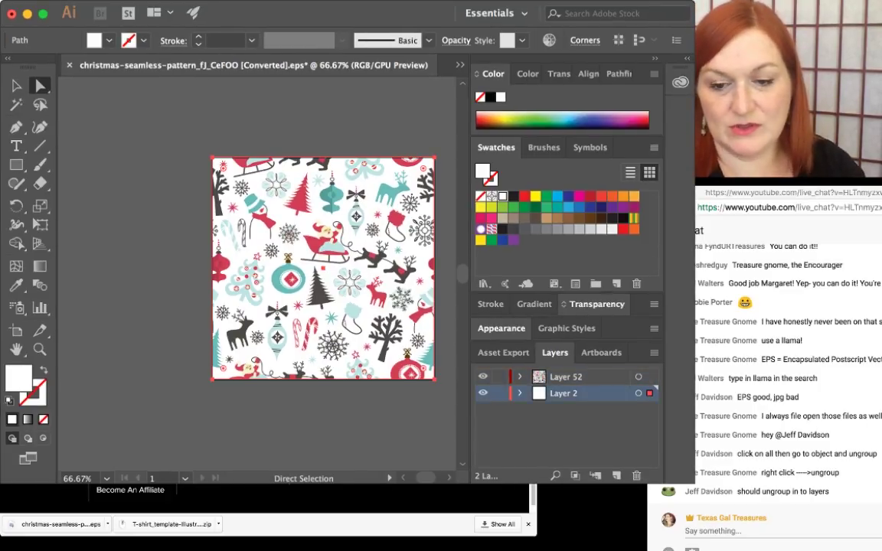
click(484, 394)
click(483, 394)
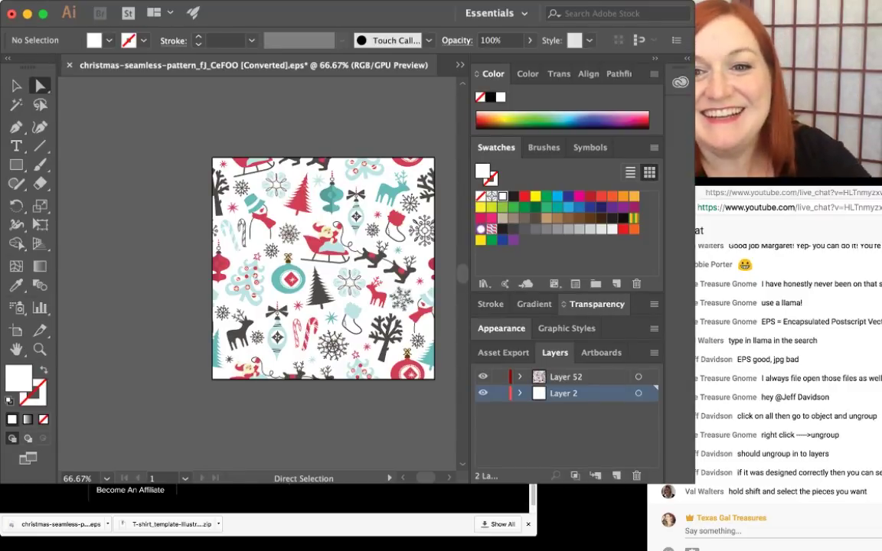
- Try selecting several pieces of Santa together with the Direct Selection tool, and undo the attempt
drag(330, 13, 308, 13)
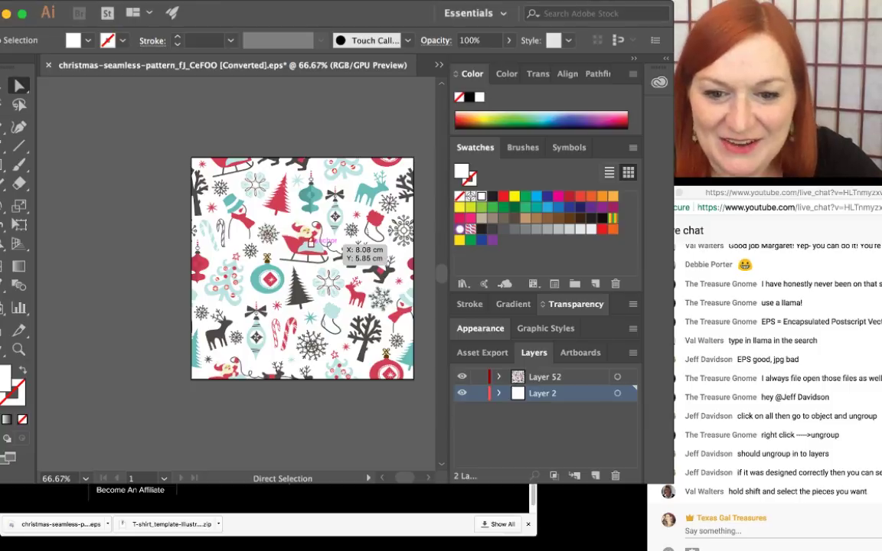
scroll(329, 234, up, 1)
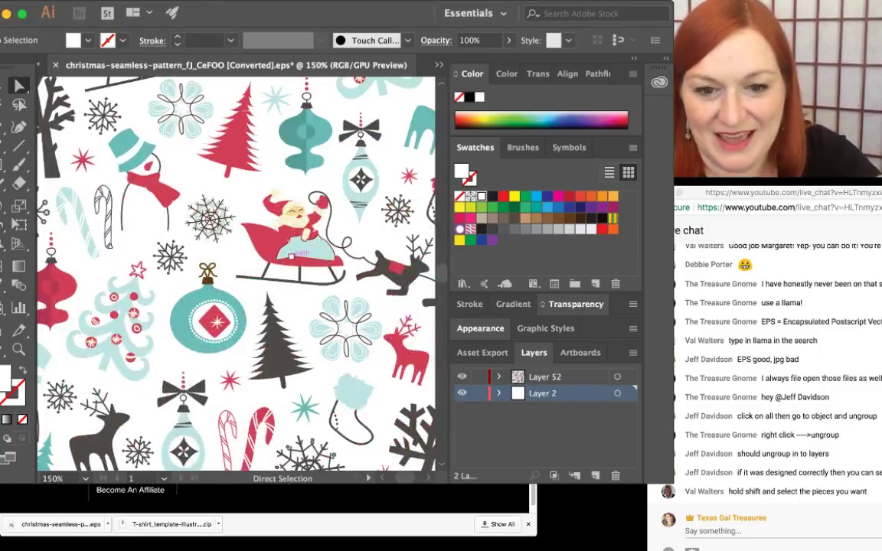
scroll(302, 226, up, 1)
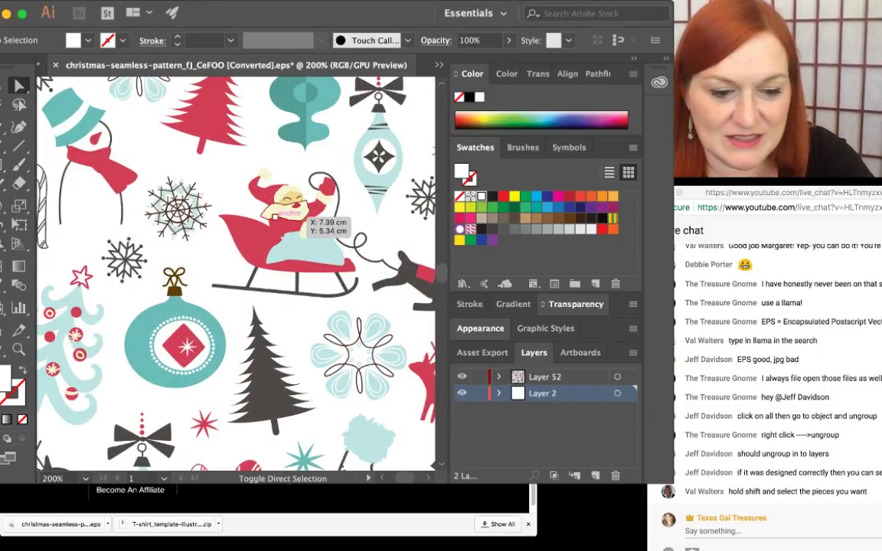
click(304, 230)
shift+click(308, 198)
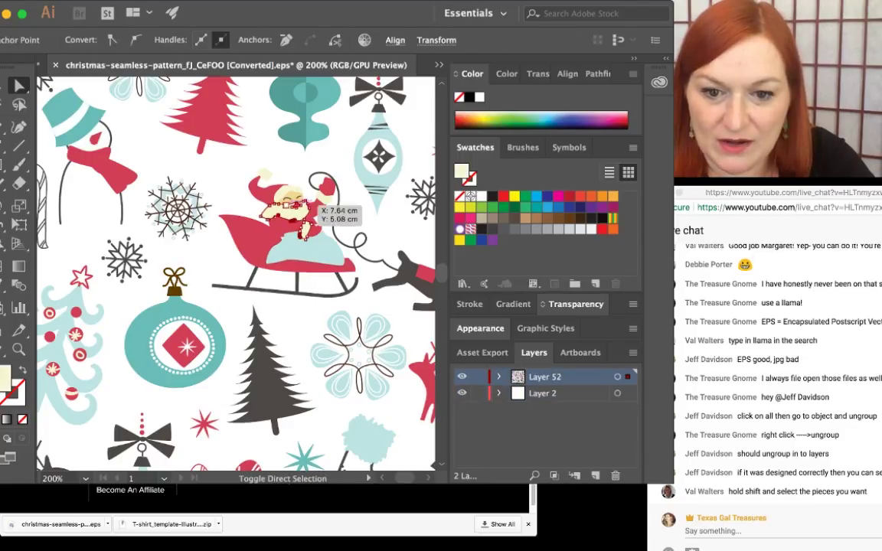
mouse_move(265, 177)
mouse_down()
mouse_move(291, 221)
mouse_move(277, 186)
mouse_up()
key(super+z)
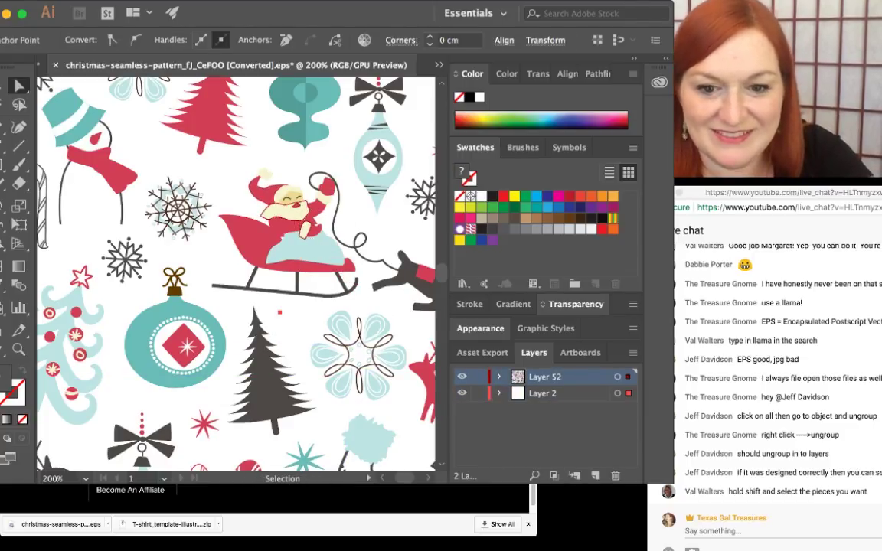
- Hide Layer 52 to check the white background layer by itself, and show Layer 52 again
key(super+z)
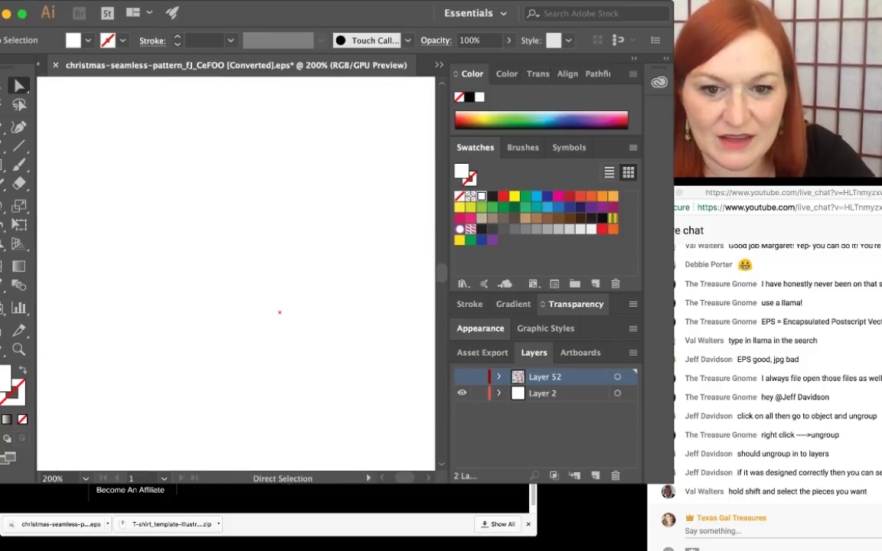
scroll(285, 309, down, 4)
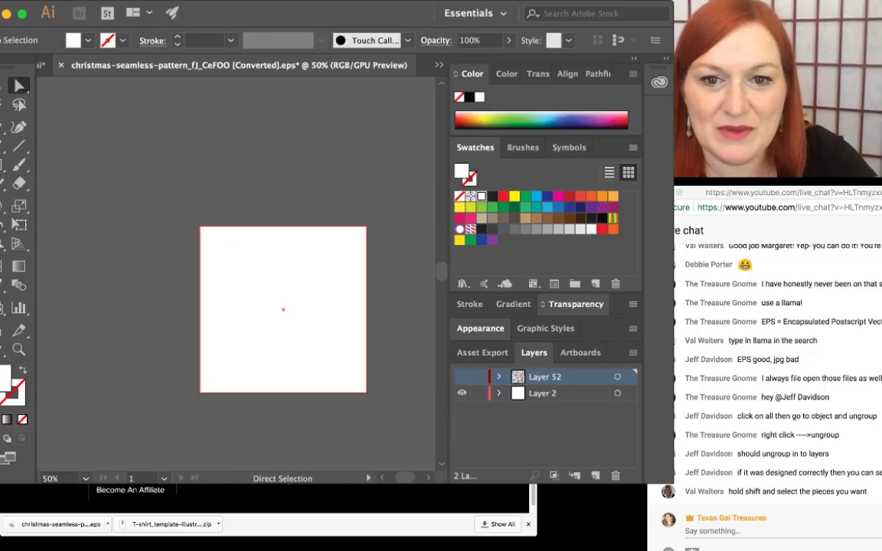
scroll(292, 294, up, 1)
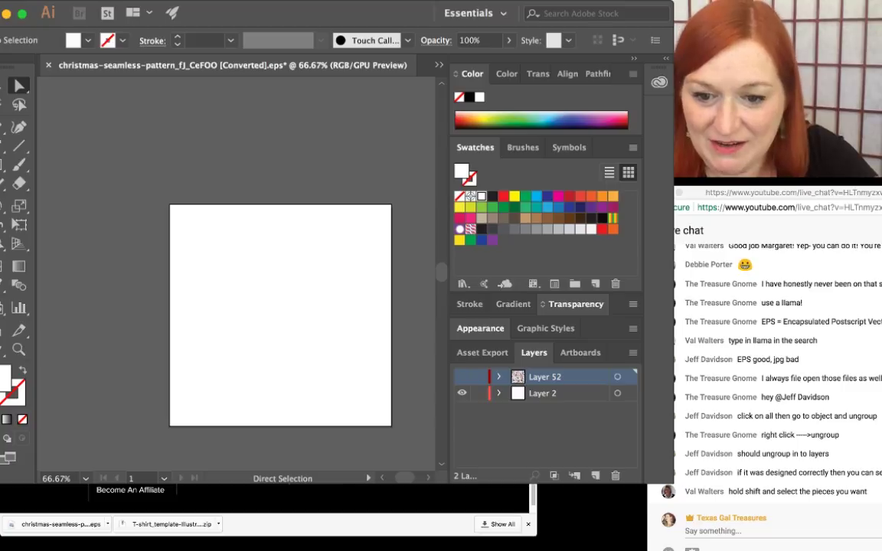
click(461, 377)
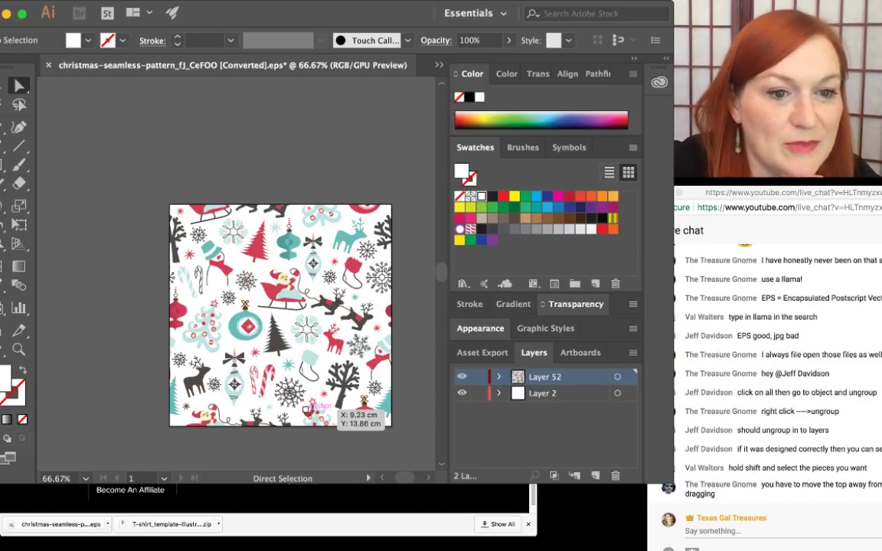
- Move the whole pattern with its white background up off the artboard using the Selection tool, and hide Layer 2
drag(293, 330, 30, 289)
key(super+z)
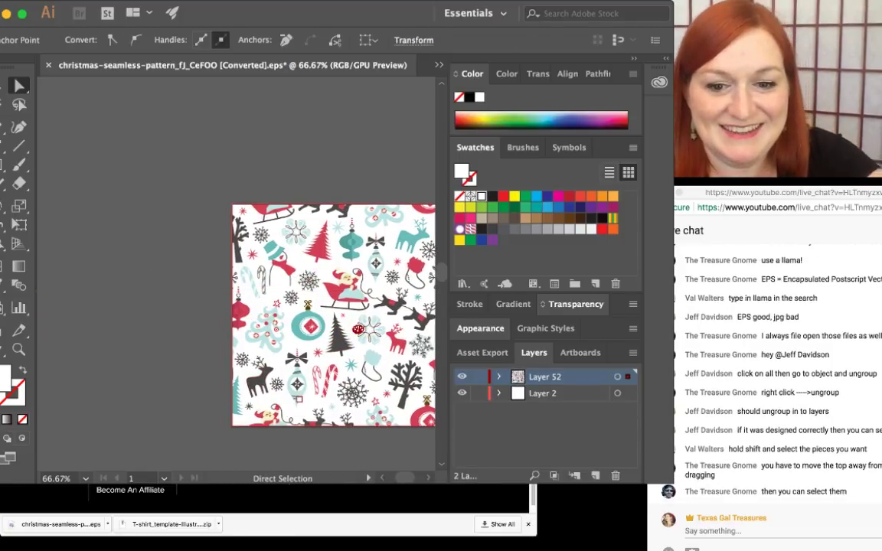
scroll(230, 334, down, 1)
scroll(230, 334, down, 1)
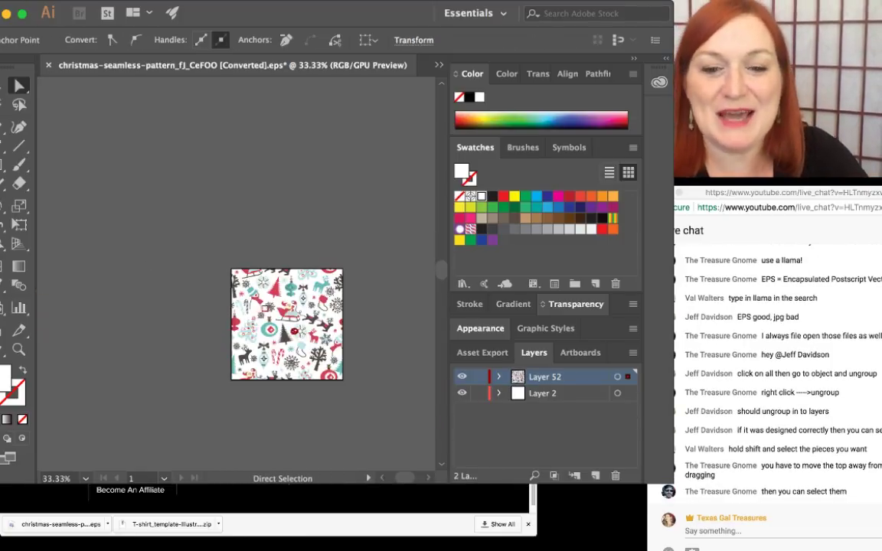
key(v)
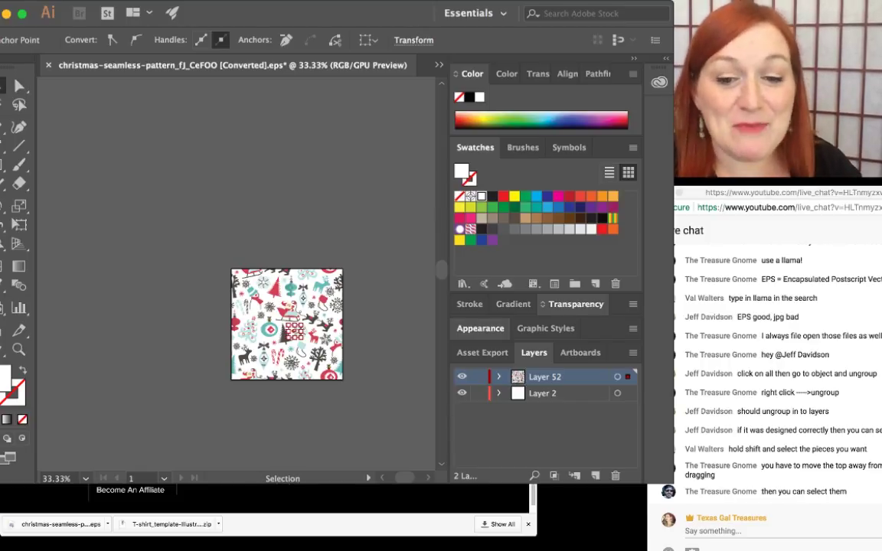
mouse_move(344, 378)
mouse_down()
mouse_move(273, 377)
mouse_move(366, 263)
mouse_up()
drag(203, 341, 156, 330)
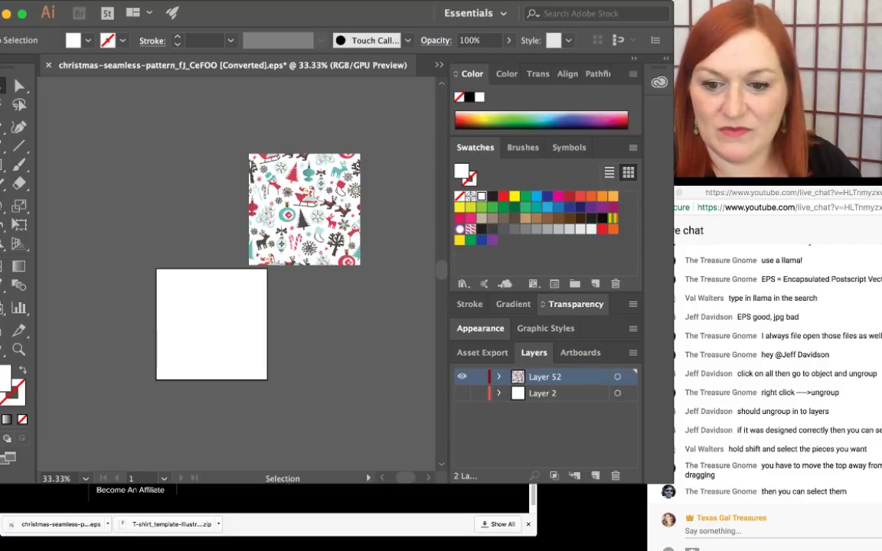
click(462, 393)
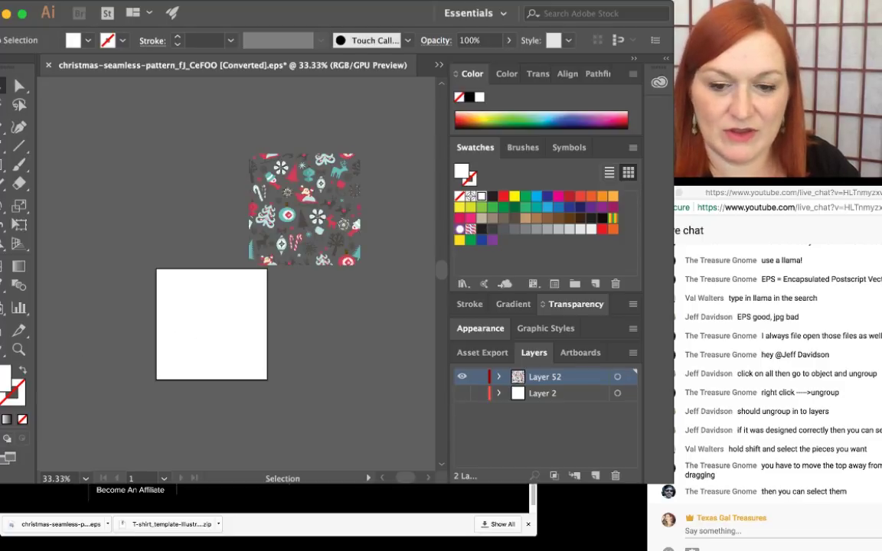
- Select all the pattern motifs and move them so that their lower part overlaps the artboard
drag(313, 168, 320, 188)
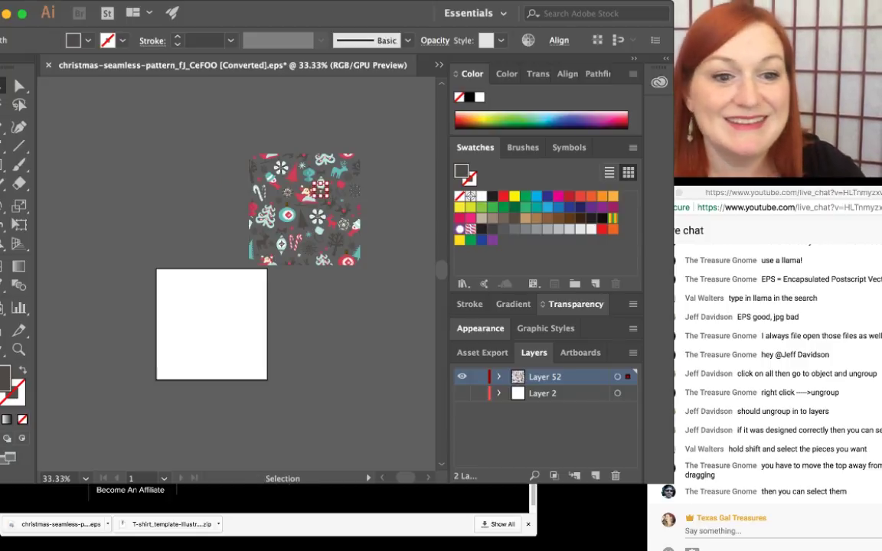
key(Delete)
drag(196, 130, 372, 345)
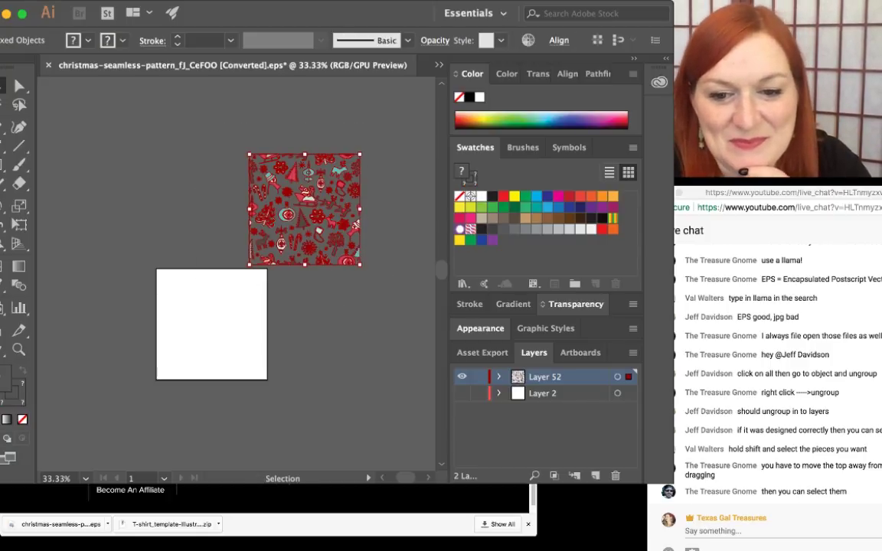
drag(318, 214, 280, 246)
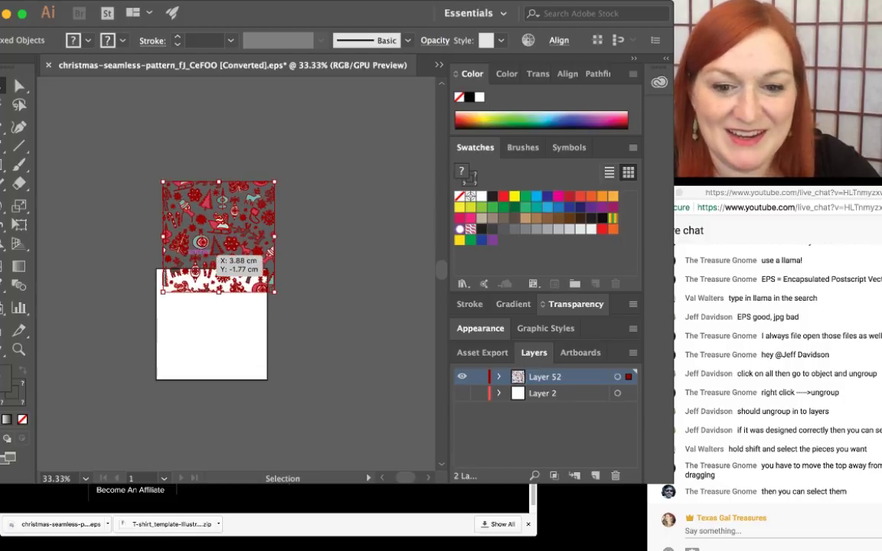
- Deselect everything, select all the pieces of the round teal ornament at once, and select the red star beneath it
key(super+equal)
key(super+equal)
key(super+equal)
key(super+equal)
key(super+shift+a)
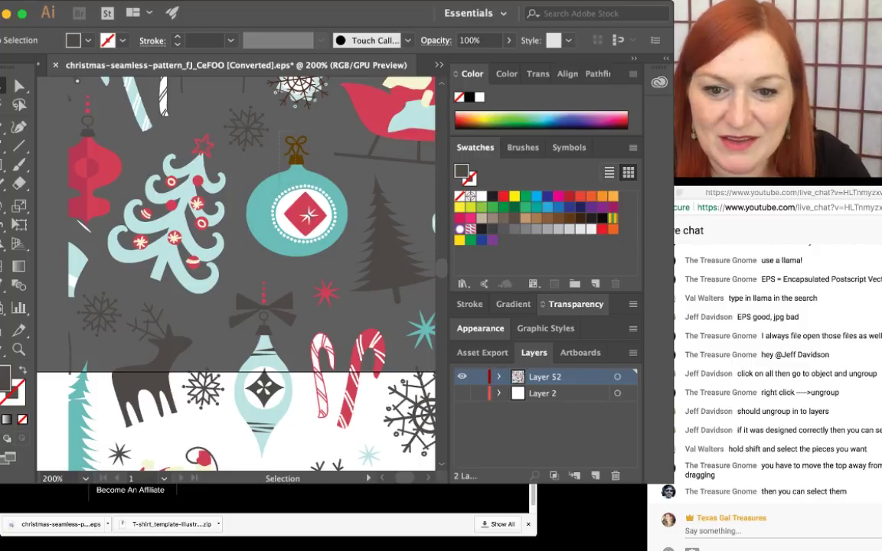
drag(280, 131, 218, 120)
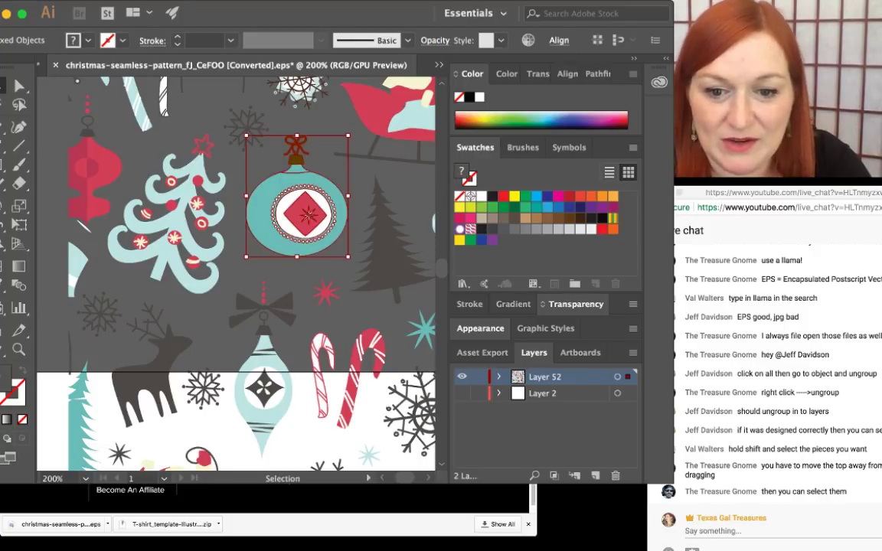
click(326, 290)
- Select Santa, his sleigh and the two dark reindeer in front of it
key(super+minus)
key(super+minus)
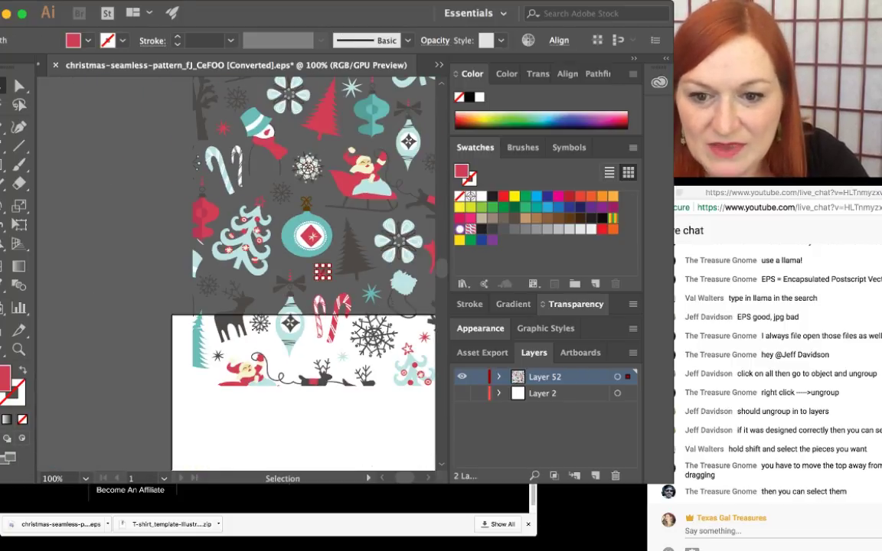
key(super+minus)
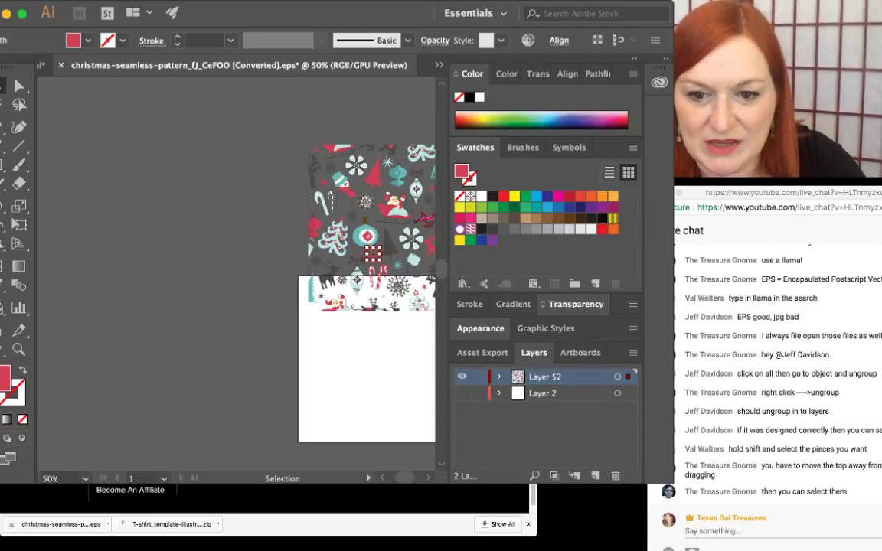
drag(402, 238, 227, 247)
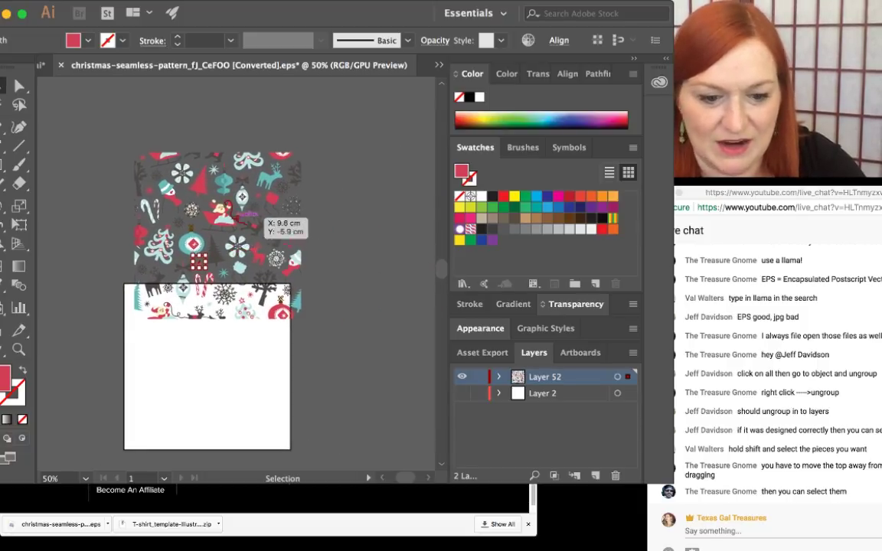
scroll(226, 211, up, 2)
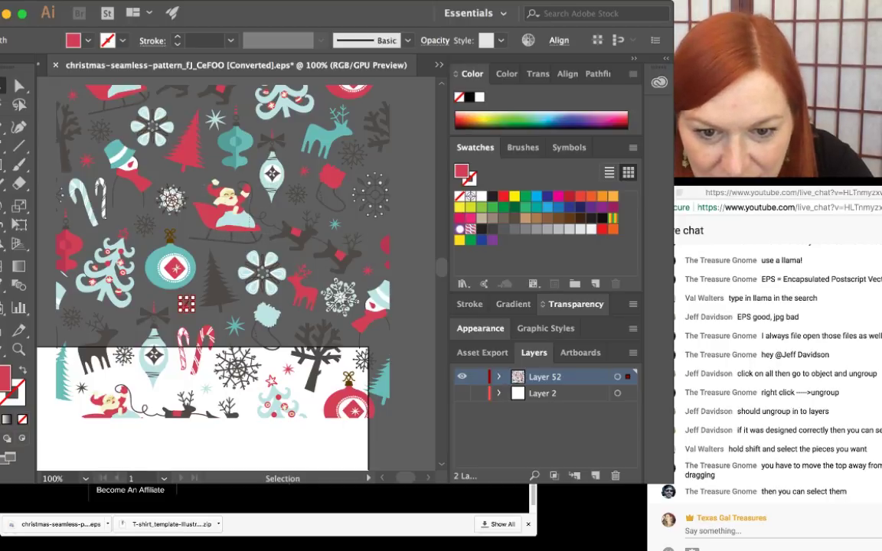
click(226, 207)
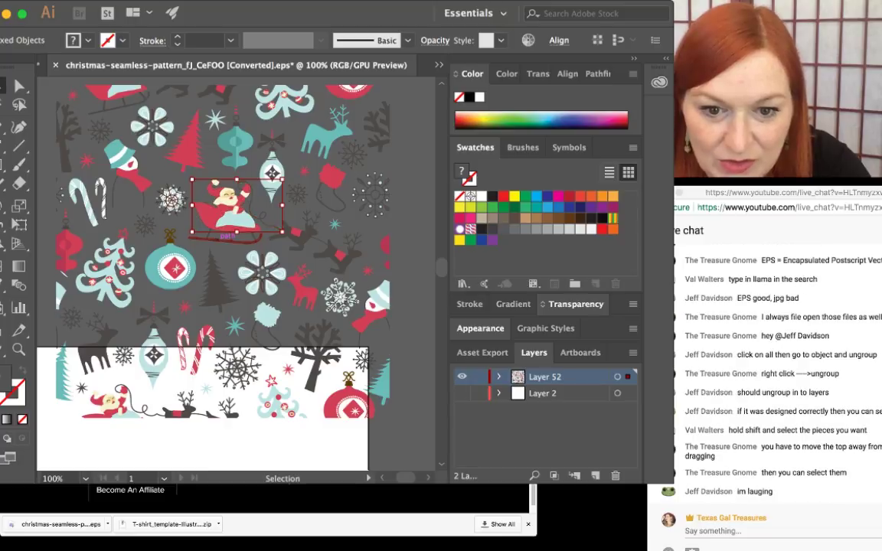
click(225, 240)
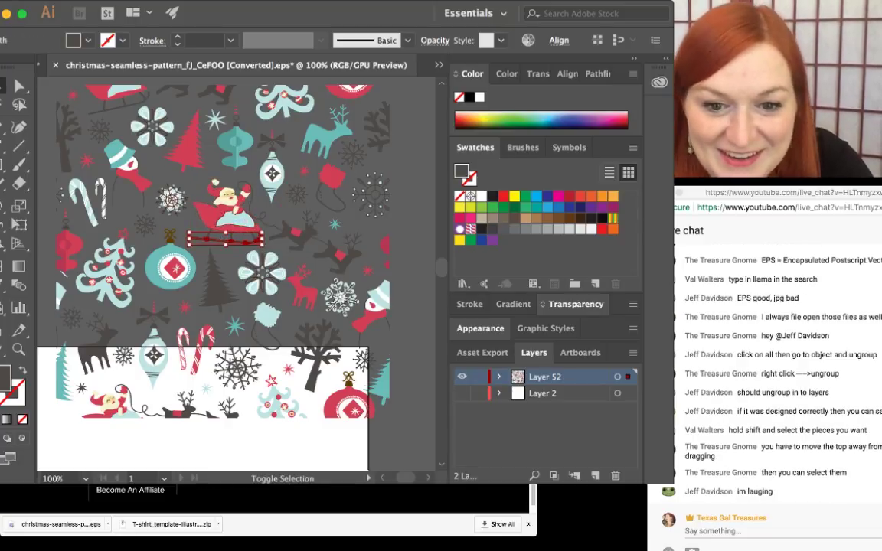
shift+click(227, 200)
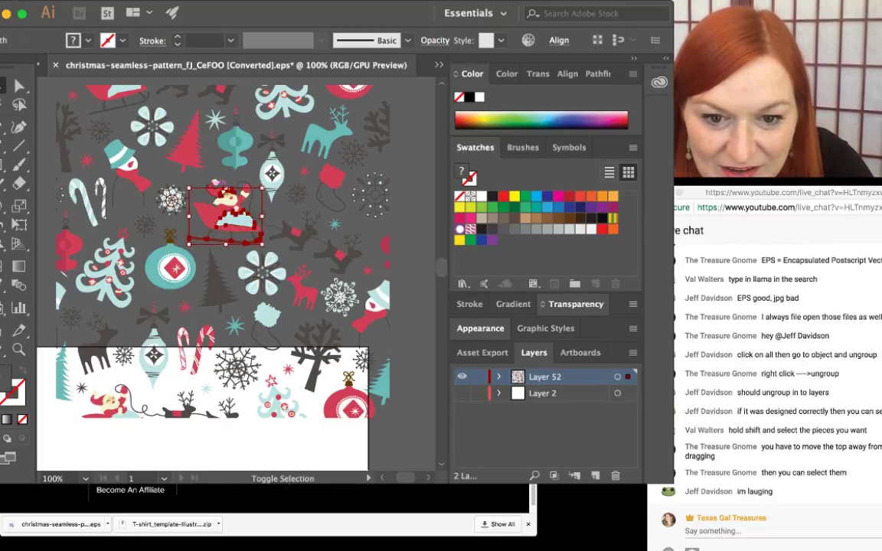
shift+click(216, 183)
drag(304, 236, 359, 267)
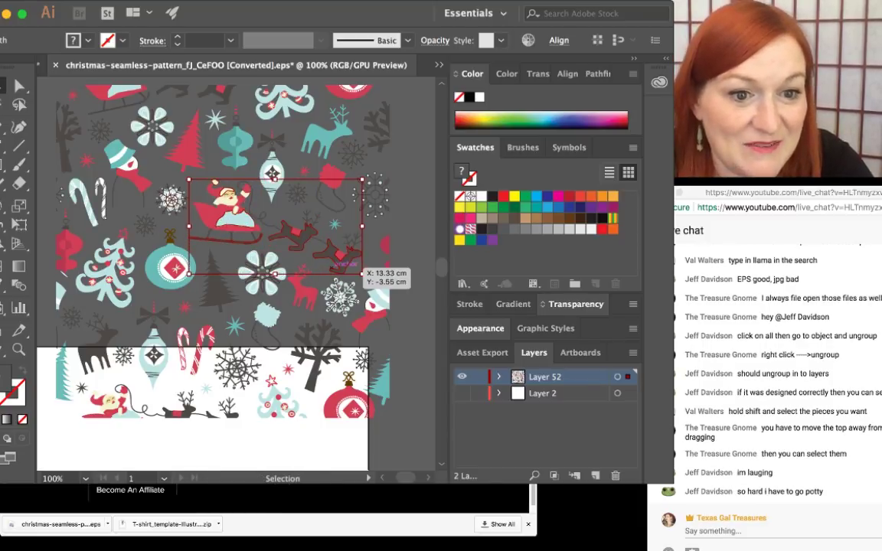
- Try to move the selected sleigh and reindeer out to the empty area beside the pattern, and put them back
scroll(309, 259, down, 2)
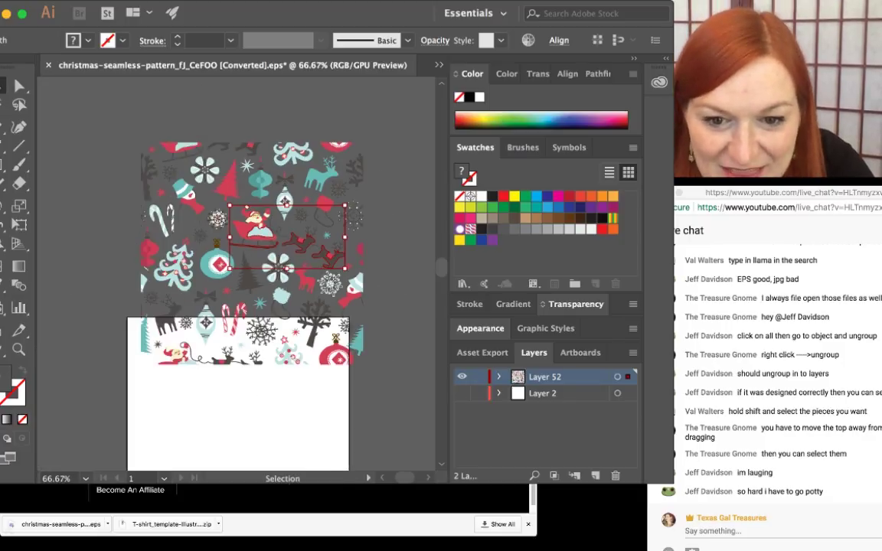
drag(303, 245, 101, 255)
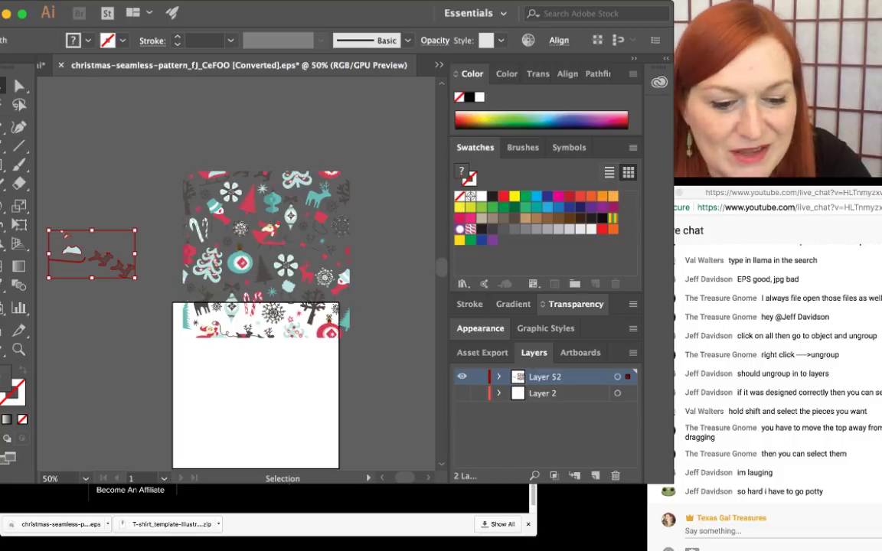
drag(101, 255, 334, 241)
- Clear the selection, try to select Santa's sleigh with a marquee around it, and deselect everything again
key(super+plus)
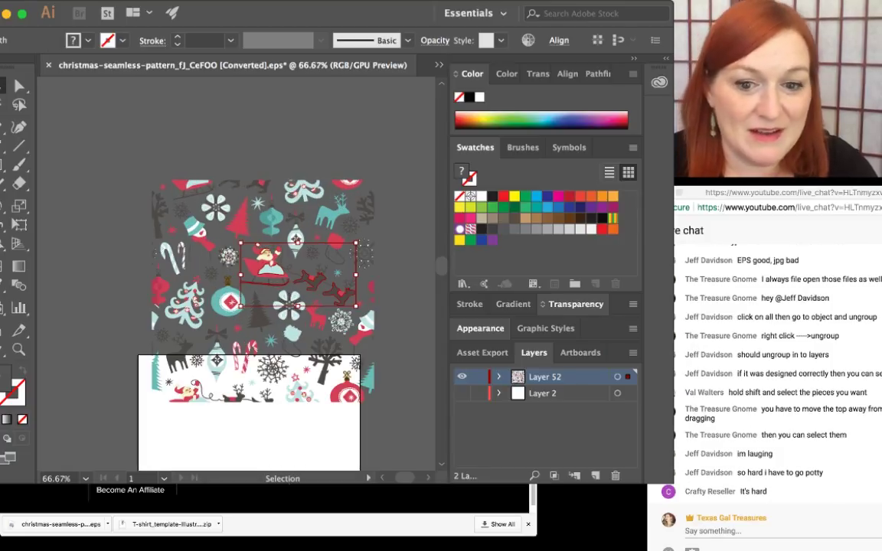
key(super+equal)
key(super+equal)
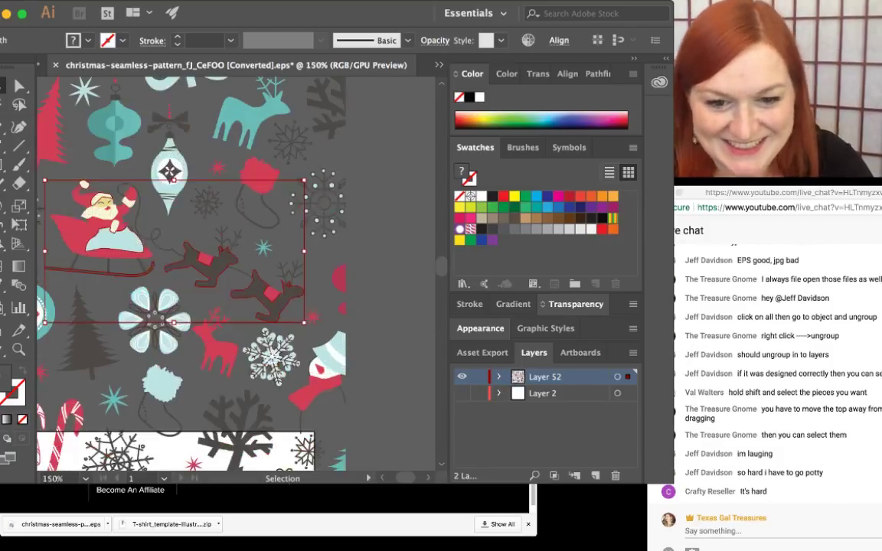
key(super+shift+a)
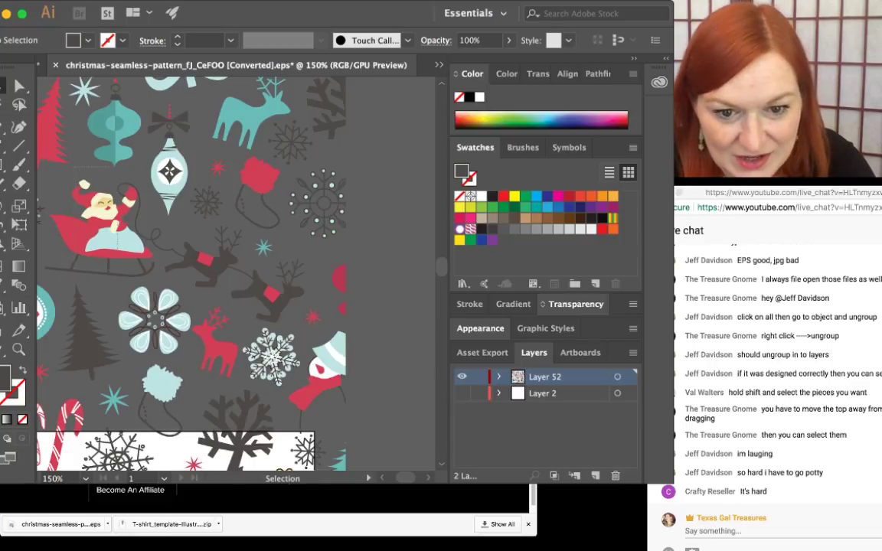
drag(43, 97, 186, 274)
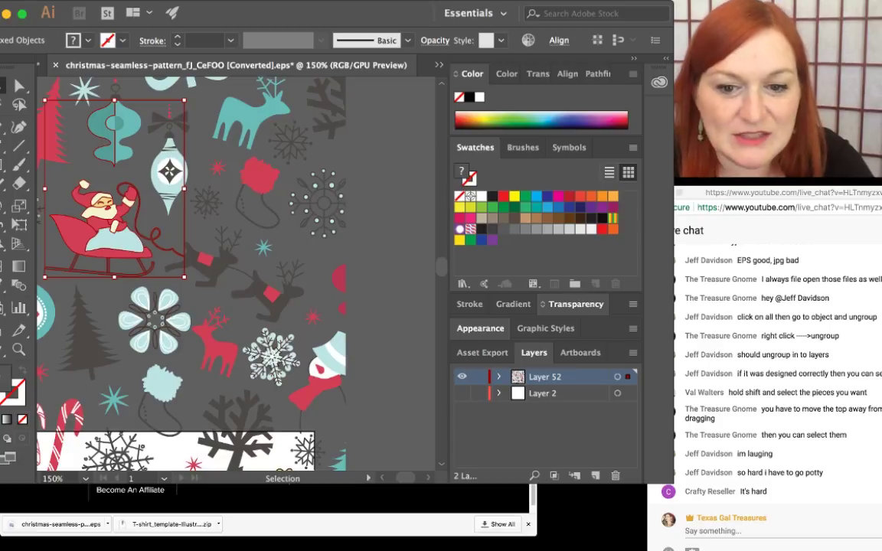
click(351, 222)
- Select the light blue sack, the red sleigh body and pieces of Santa one by one into a single selection
scroll(350, 222, down, 1)
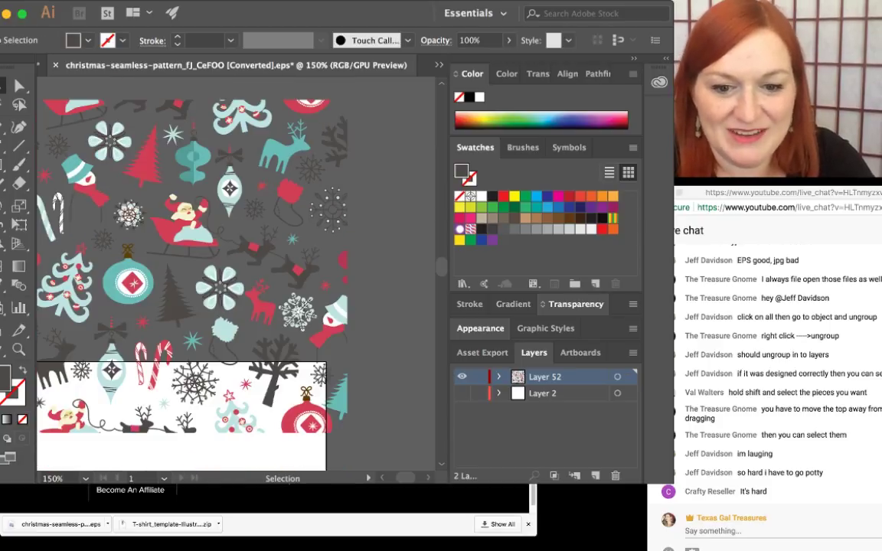
scroll(324, 257, down, 2)
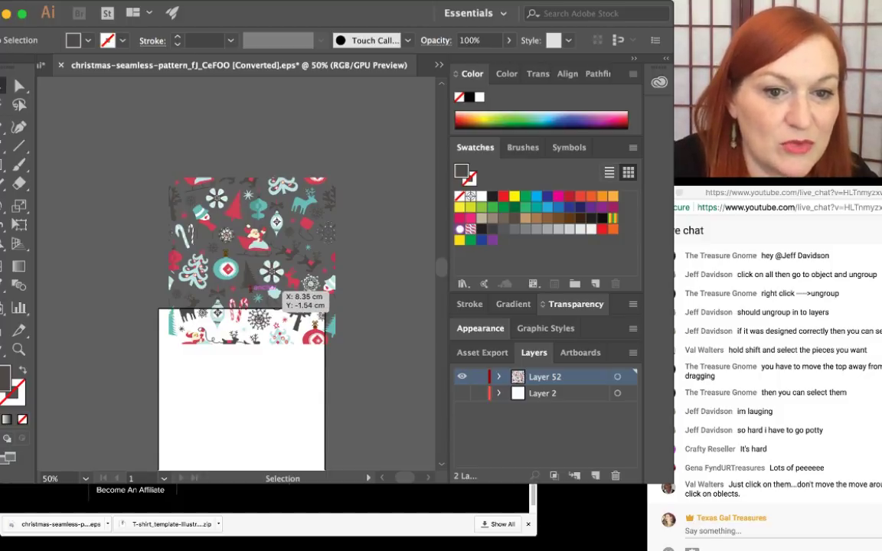
click(766, 417)
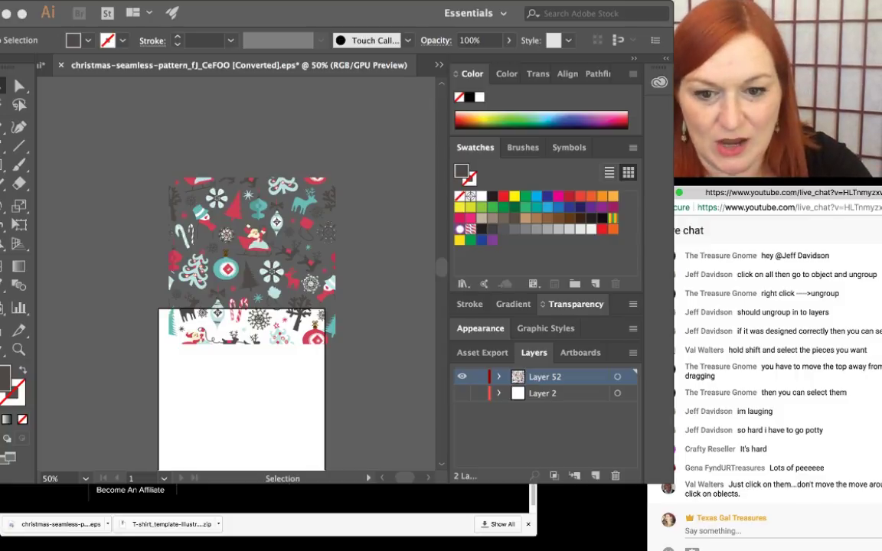
scroll(322, 306, up, 2)
click(110, 147)
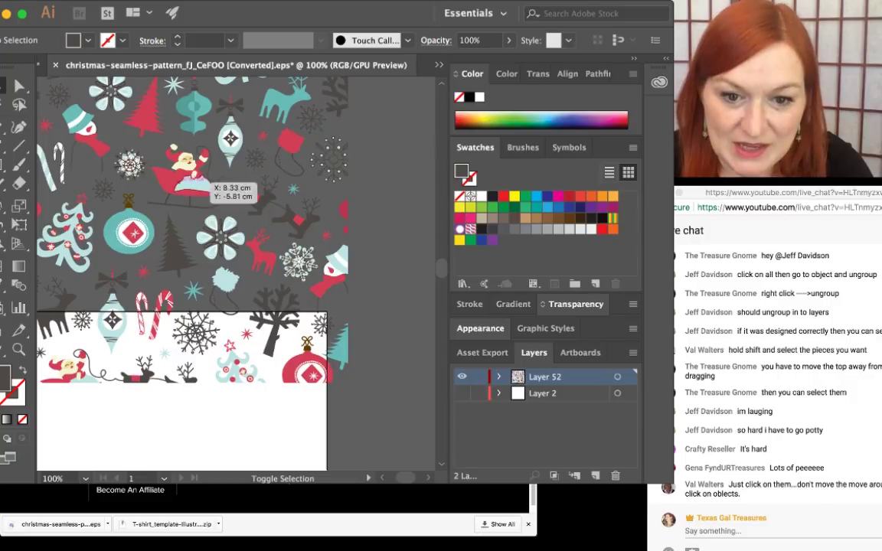
click(193, 184)
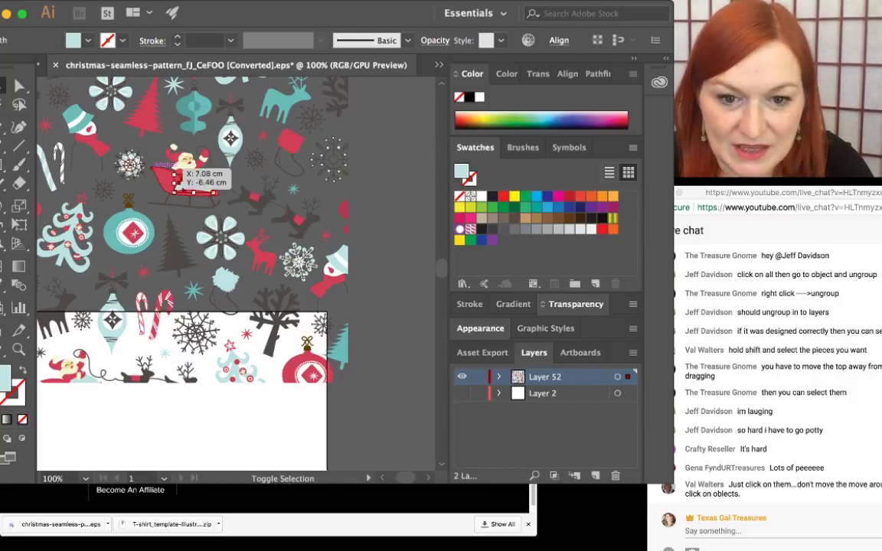
shift+click(153, 175)
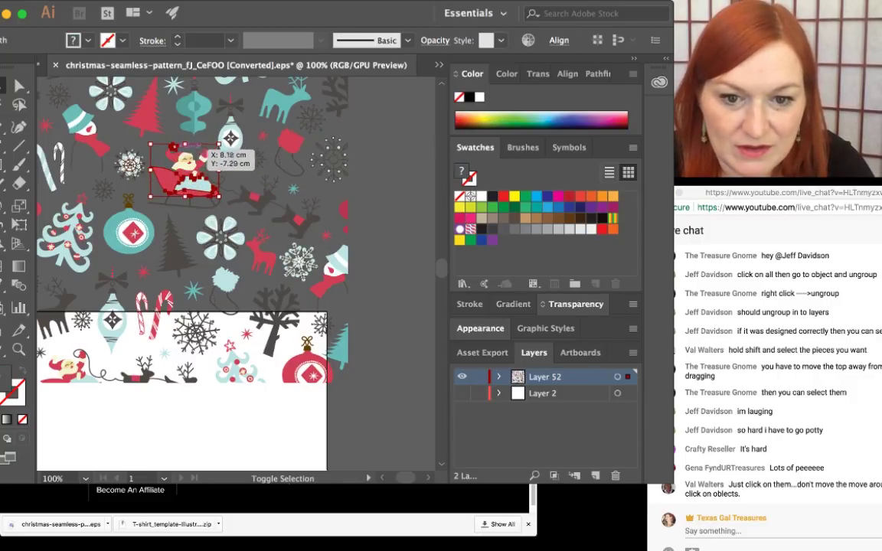
shift+click(185, 154)
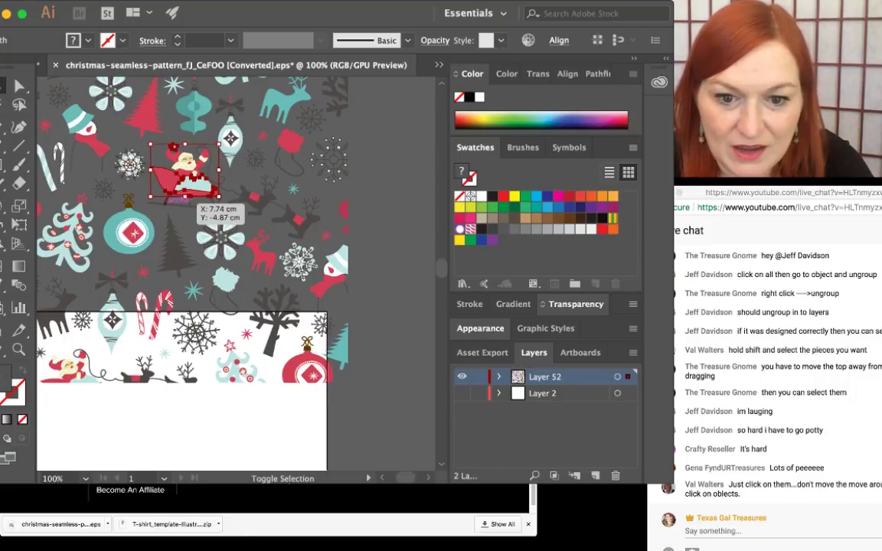
- Add the reindeer's red saddles, the front reindeer, the sleigh runners and Santa's remaining pieces to the selection
shift+click(251, 194)
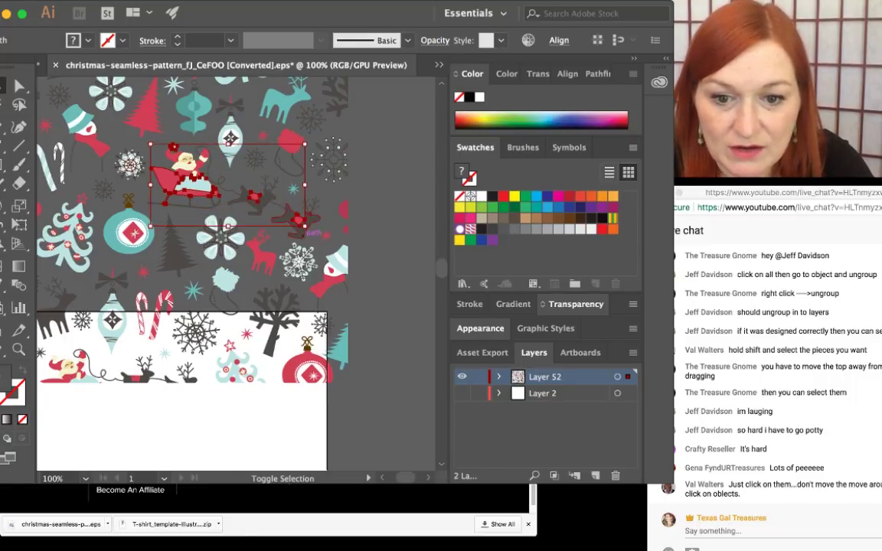
shift+click(299, 220)
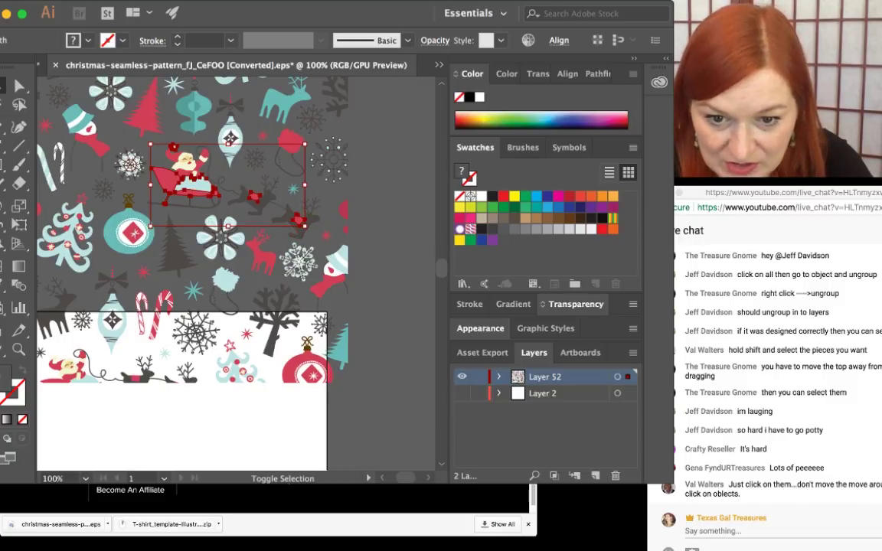
shift+click(309, 207)
shift+click(303, 229)
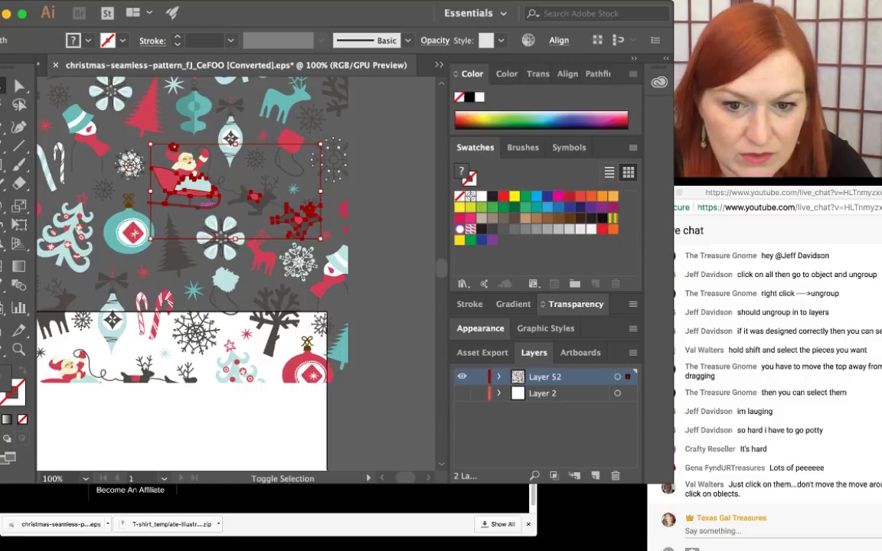
shift+click(196, 204)
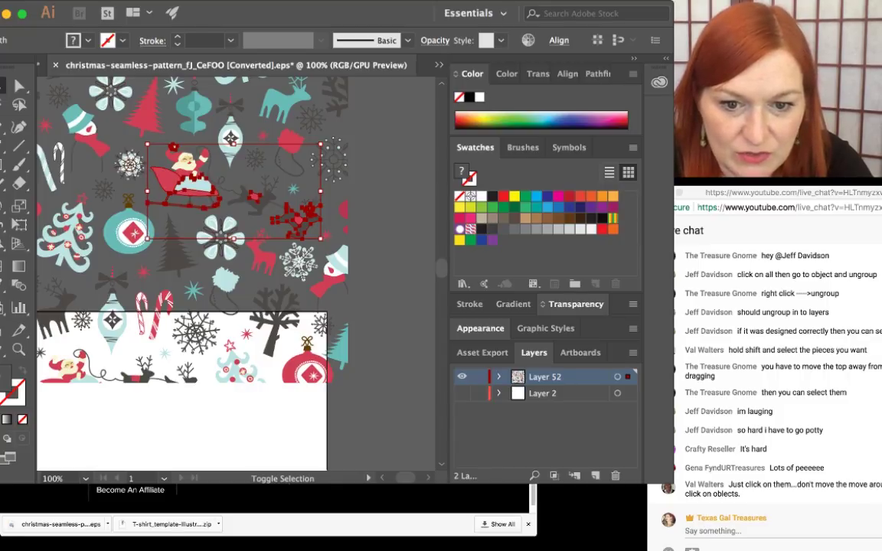
shift+click(188, 156)
shift+click(164, 169)
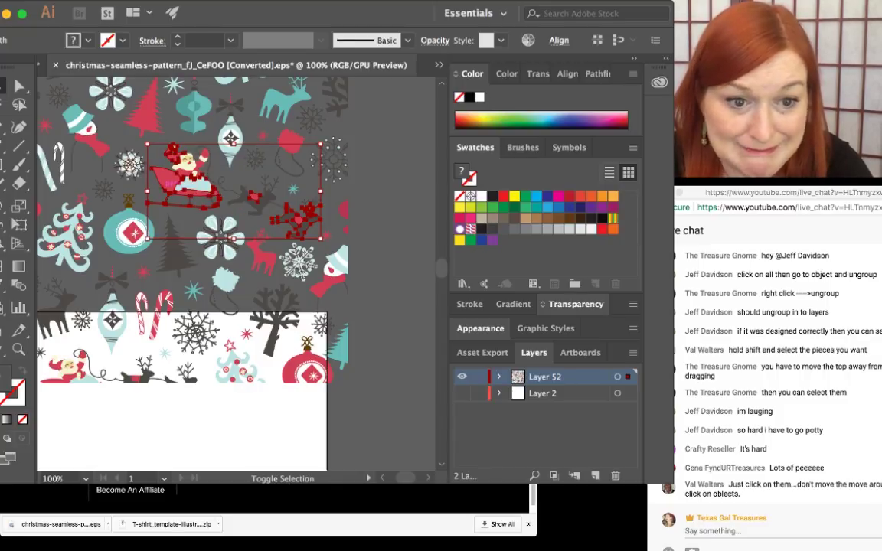
shift+click(164, 179)
key(super+g)
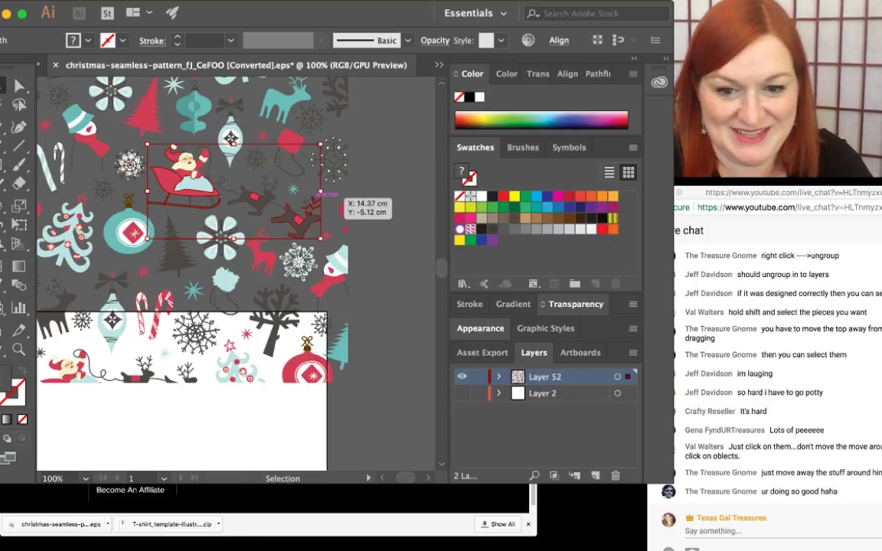
- Select only the two dark reindeer in front of the sleigh, and deselect everything
scroll(340, 245, down, 2)
scroll(340, 245, up, 3)
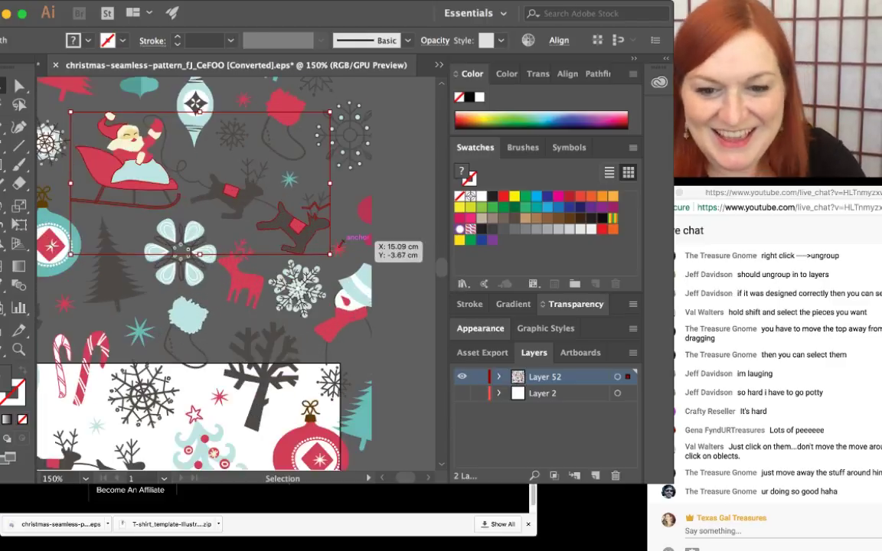
click(328, 216)
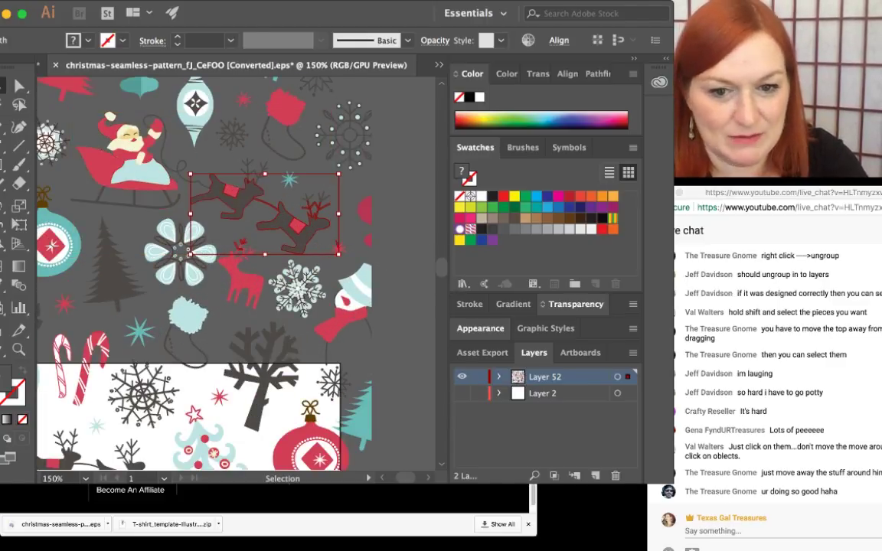
click(337, 211)
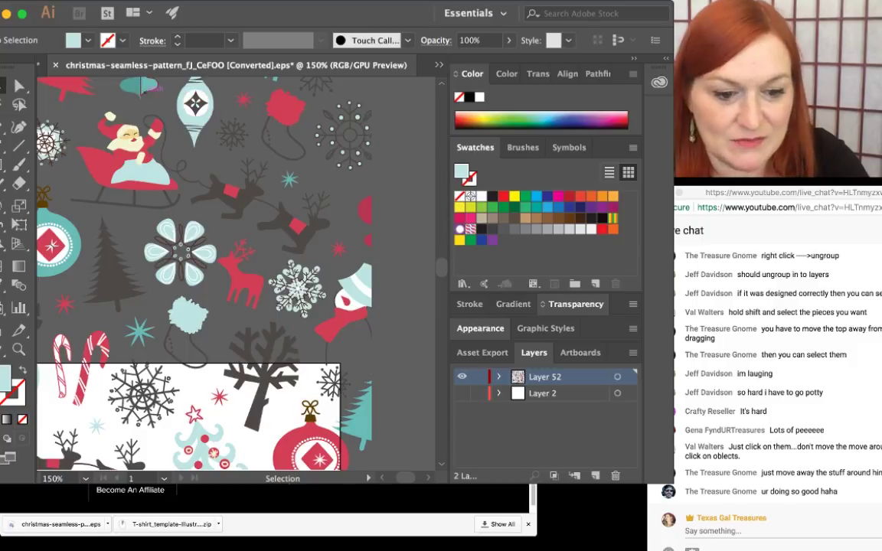
- Try to clear the red tree and the drop-shaped ornament away from around Santa's sleigh
scroll(176, 133, down, 2)
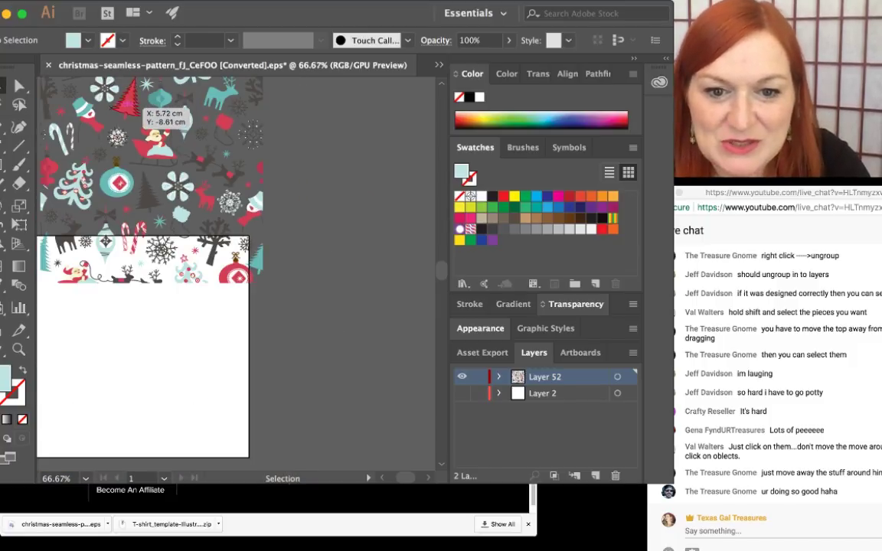
click(176, 108)
key(Delete)
drag(176, 126, 284, 120)
key(ctrl+z)
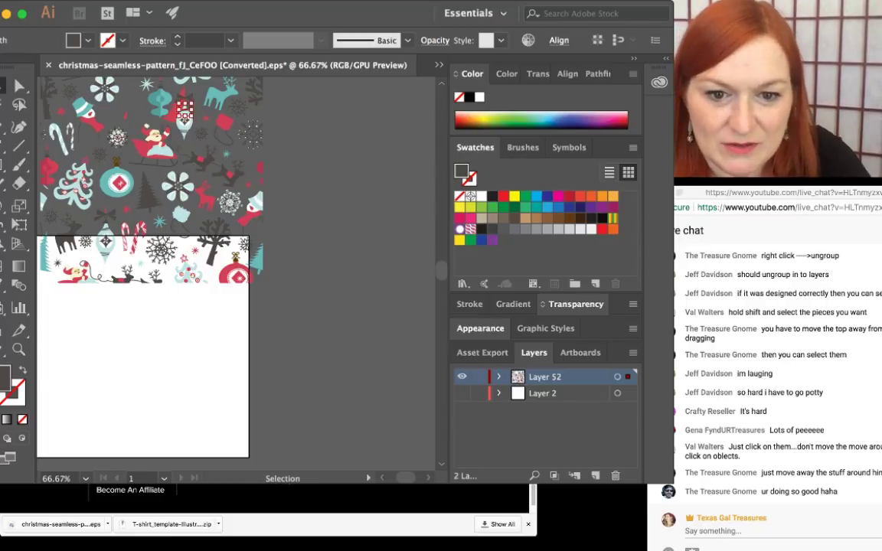
- Delete the motifs below Santa's sleigh, including the teal tree, round teal ornament, dark tree, flower snowflake and red reindeer
scroll(263, 181, up, 2)
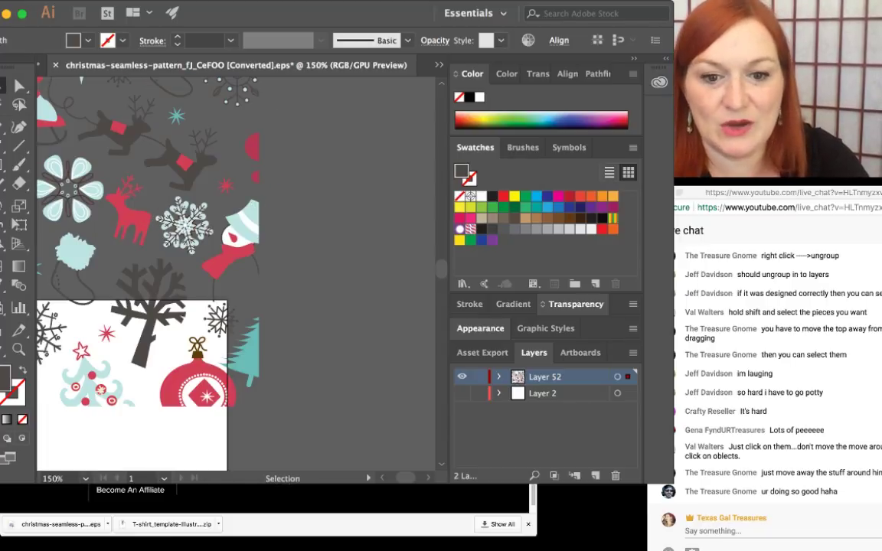
scroll(264, 186, down, 2)
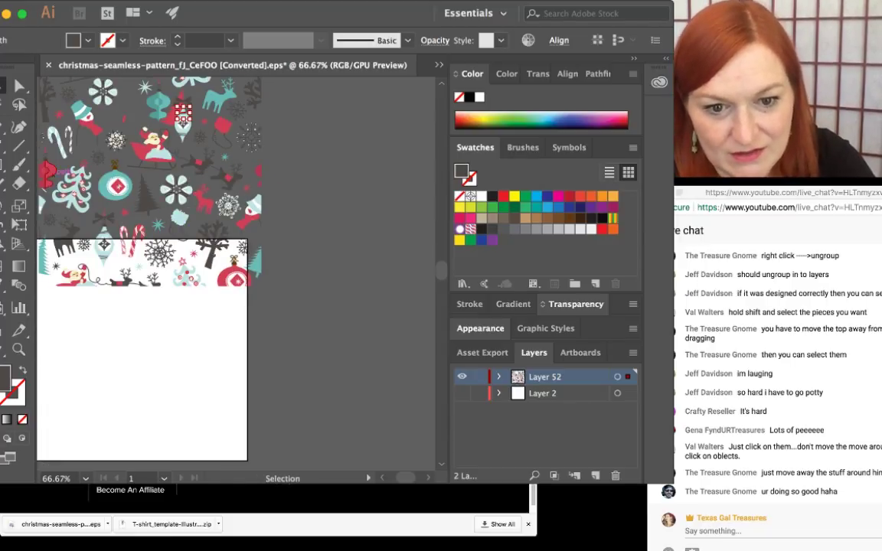
drag(60, 159, 208, 196)
key(Delete)
click(107, 176)
key(Delete)
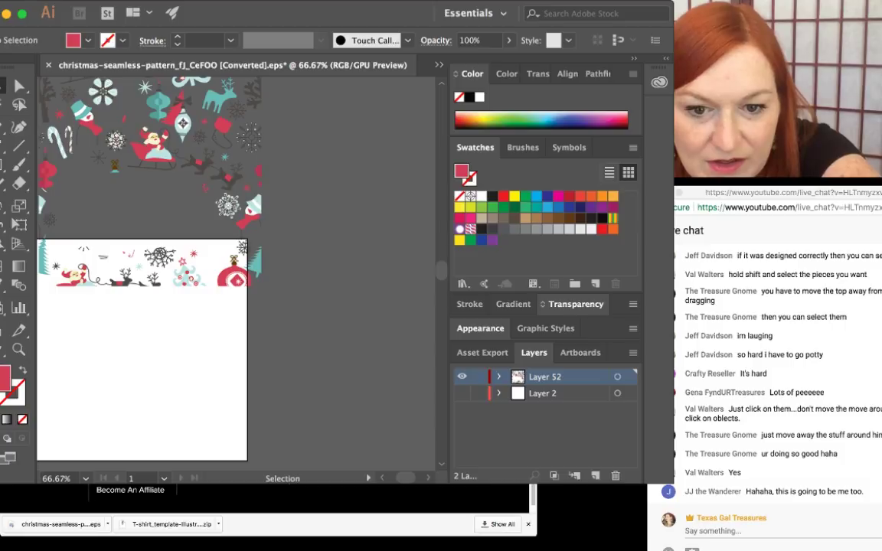
- Delete the white snowflake, the snowman, the red stars and their leftover fragments below and ahead of the front reindeer
drag(231, 231, 258, 240)
key(Delete)
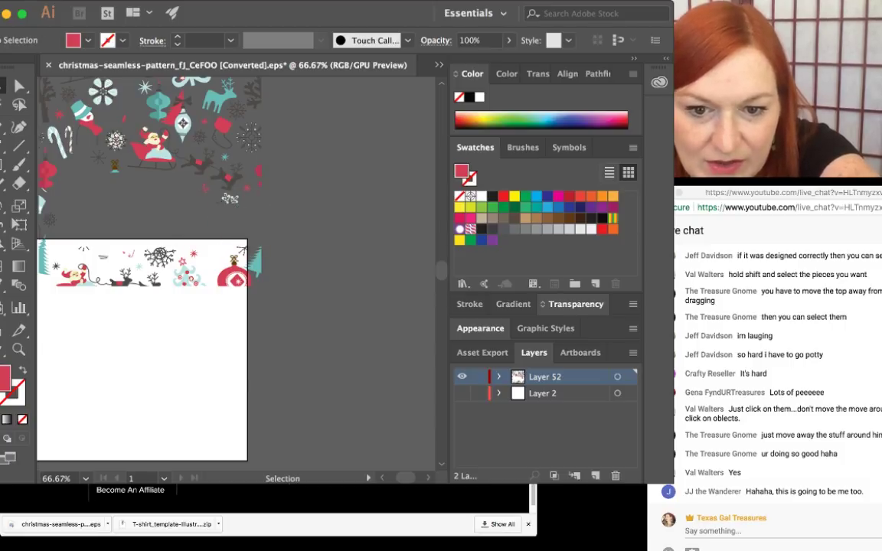
drag(230, 150, 266, 206)
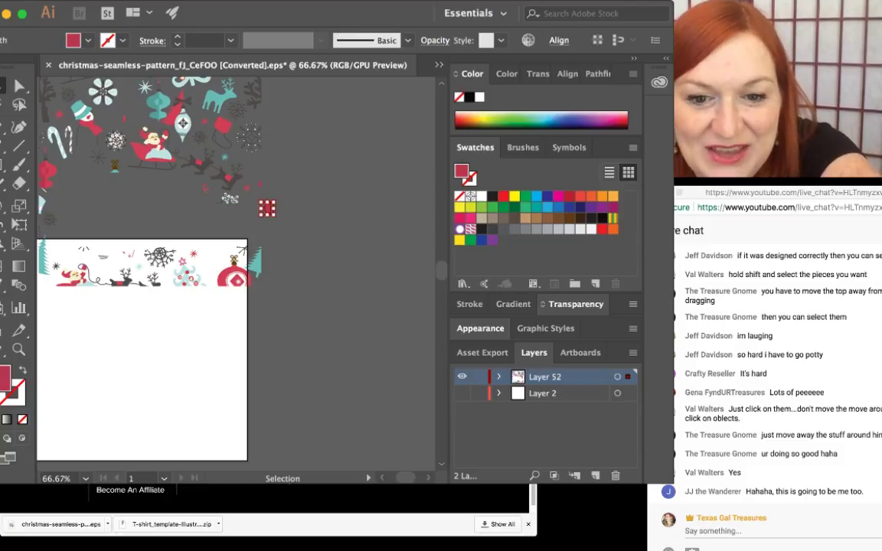
key(Delete)
scroll(230, 199, up, 2)
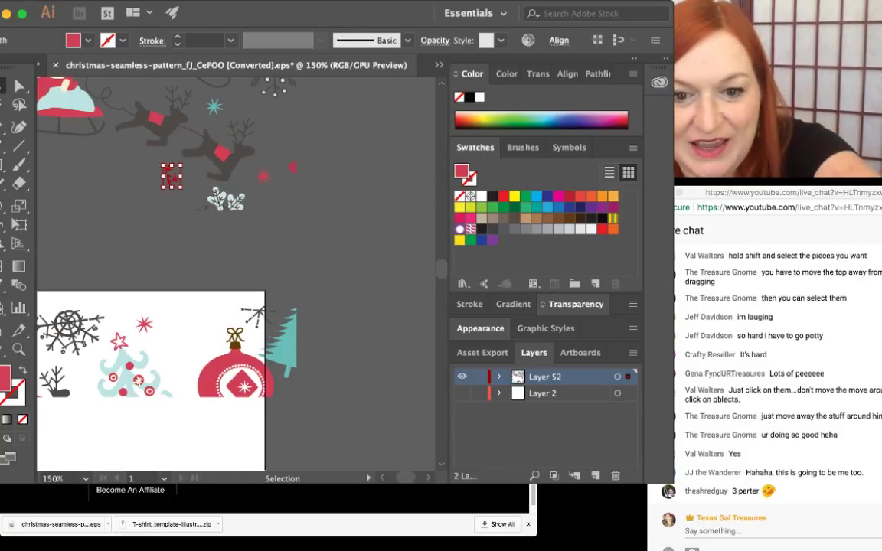
drag(205, 209, 215, 192)
key(Delete)
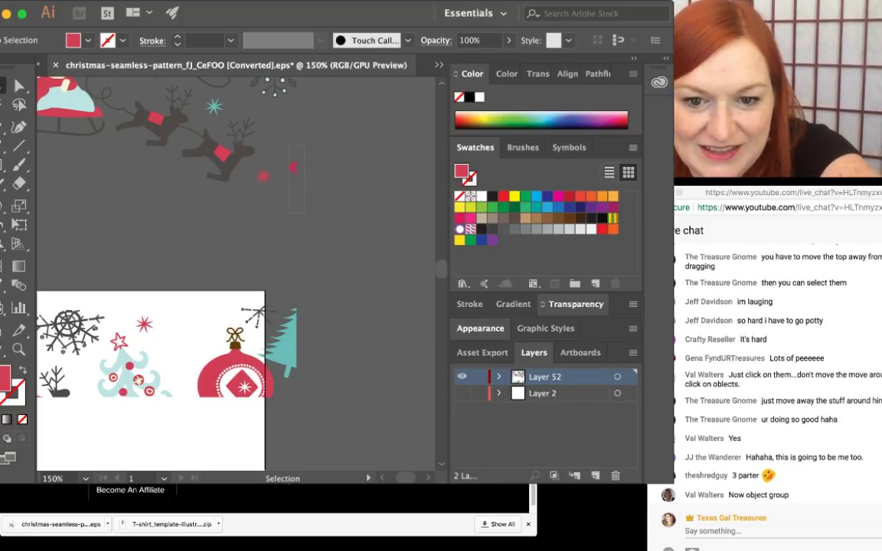
drag(305, 233, 266, 144)
key(Delete)
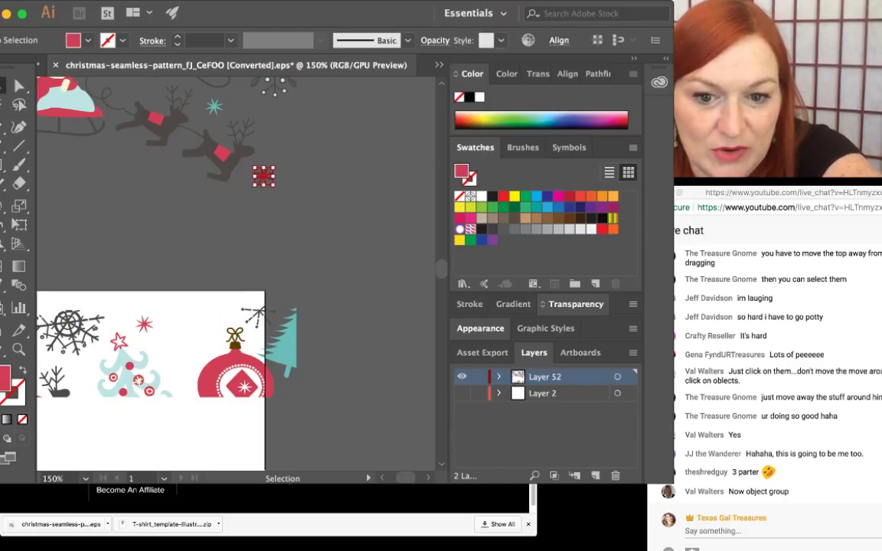
- Delete the ornament cap, the white round snowflake and the small red fragment behind Santa's sleigh
key(ctrl+minus)
key(ctrl+minus)
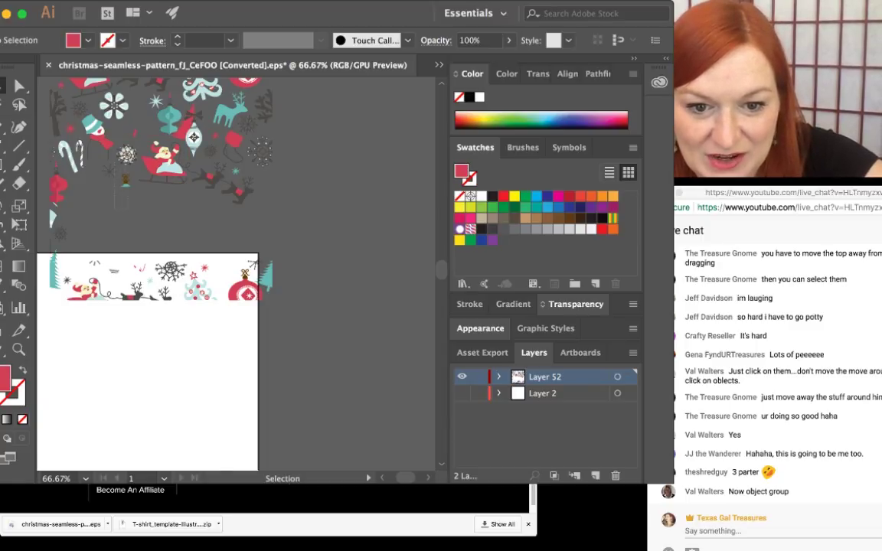
drag(115, 209, 128, 132)
key(Delete)
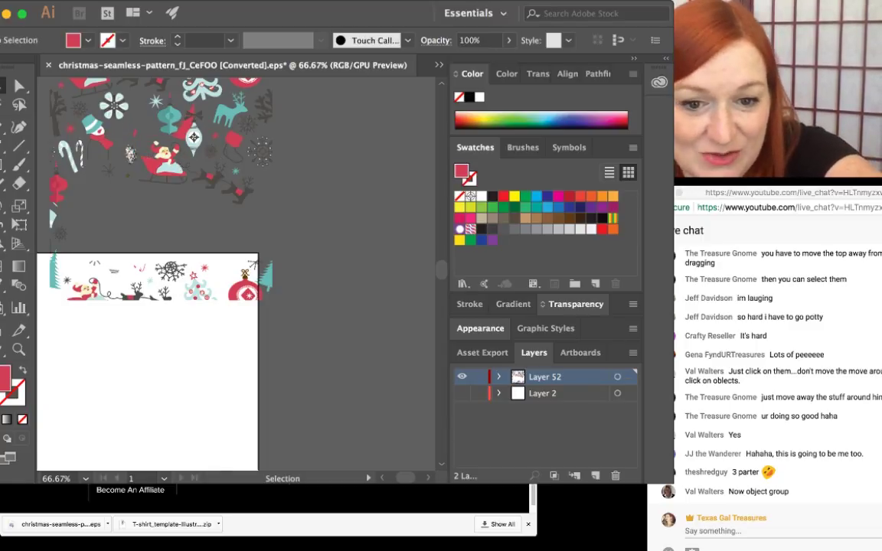
scroll(100, 162, up, 2)
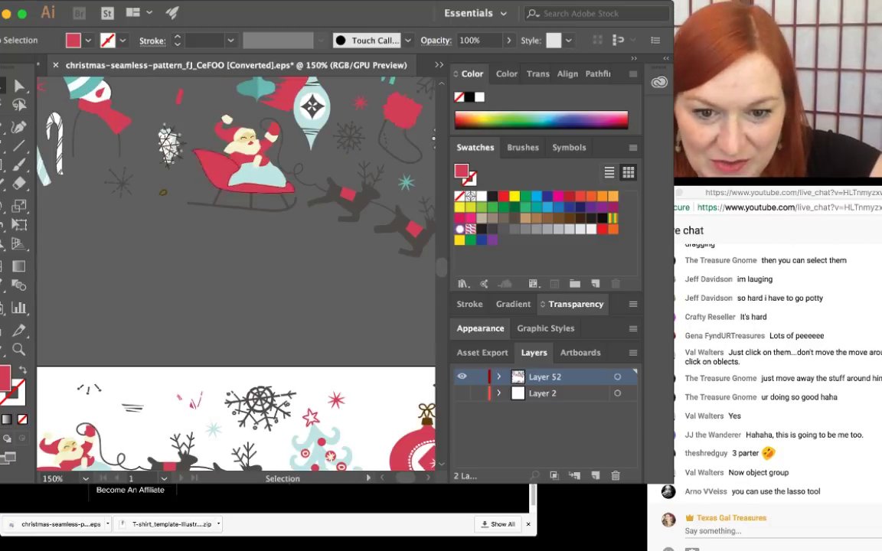
click(163, 191)
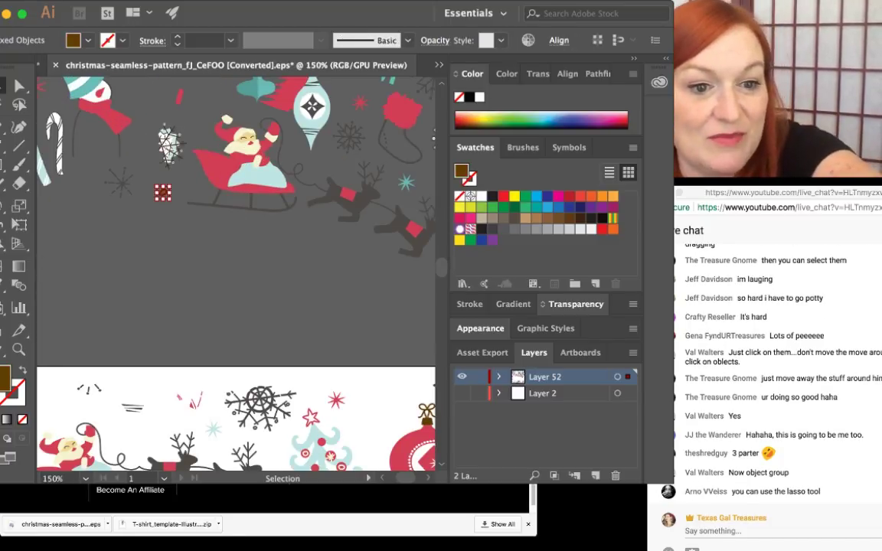
key(Delete)
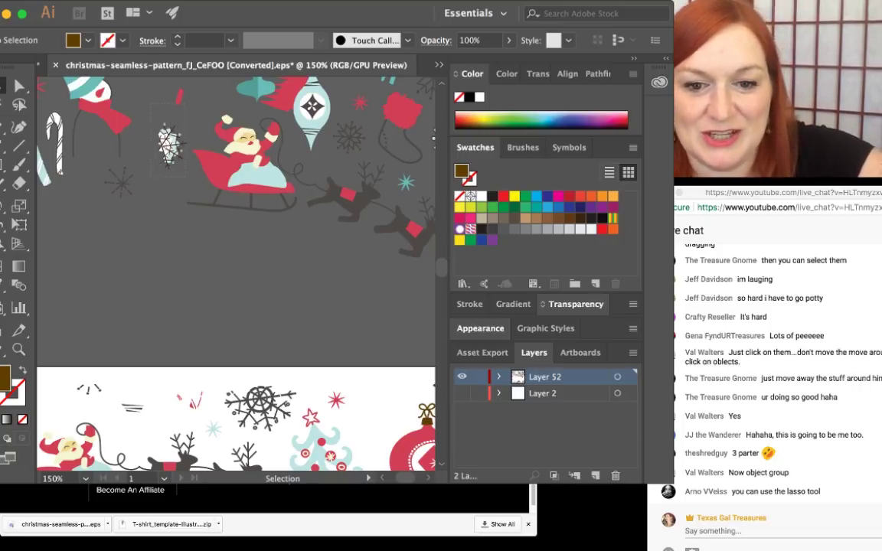
drag(151, 104, 187, 177)
key(Delete)
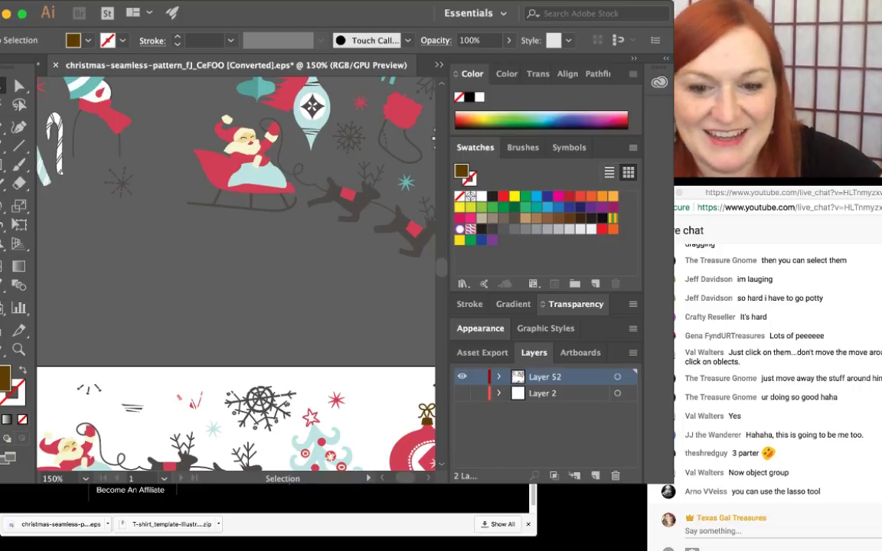
- Delete the teal ornament's body and the red tree above Santa's sleigh
scroll(329, 118, down, 2)
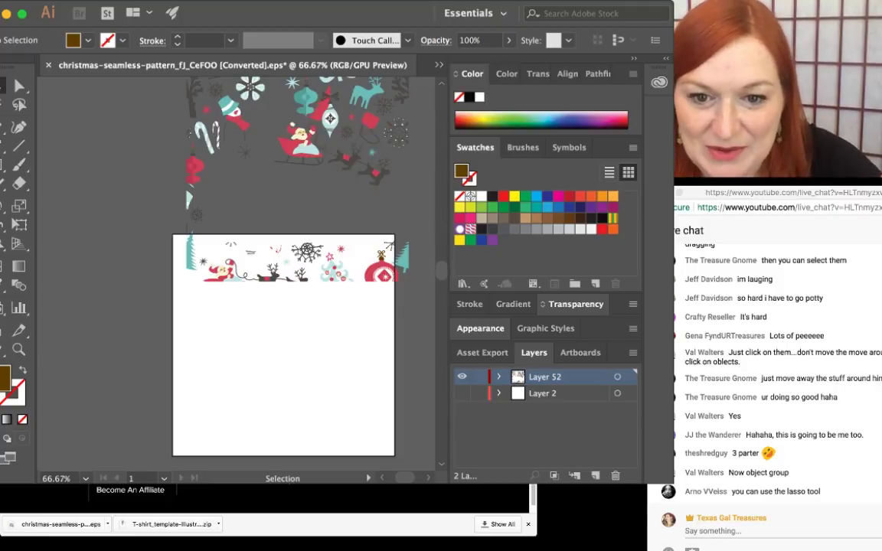
scroll(275, 89, up, 2)
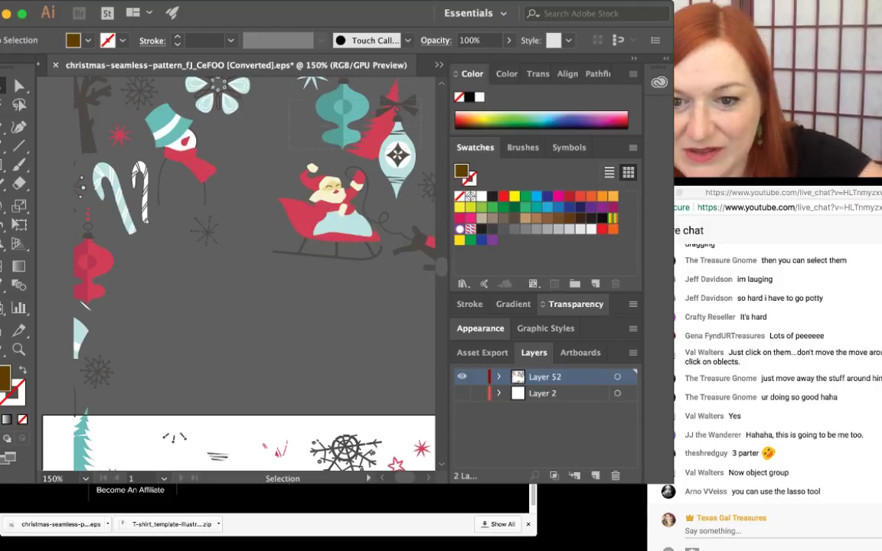
drag(290, 100, 421, 148)
click(422, 149)
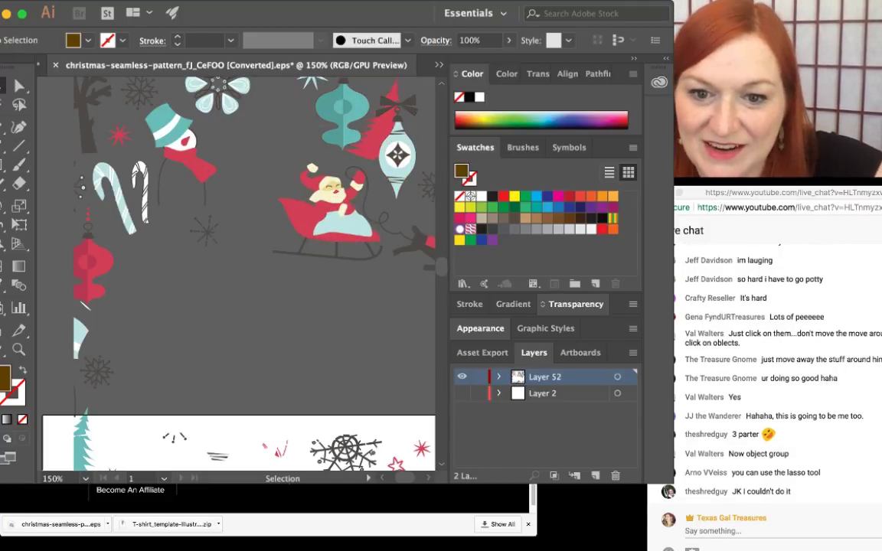
drag(301, 116, 372, 124)
key(Delete)
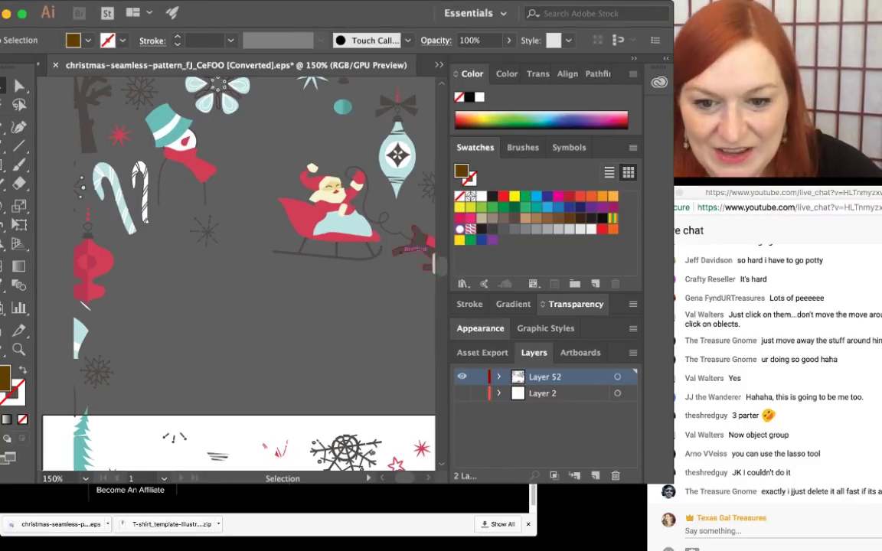
- Delete the row of motifs above the sleigh and reindeer, including the drop-shaped ornament, teal reindeer, red stocking top and dark branch
scroll(406, 246, right, 5)
scroll(229, 253, right, 8)
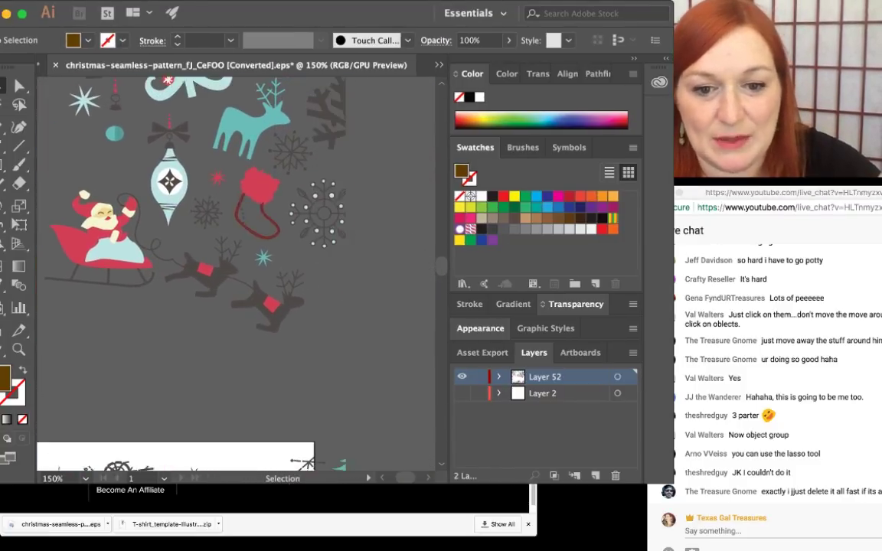
scroll(230, 252, left, 10)
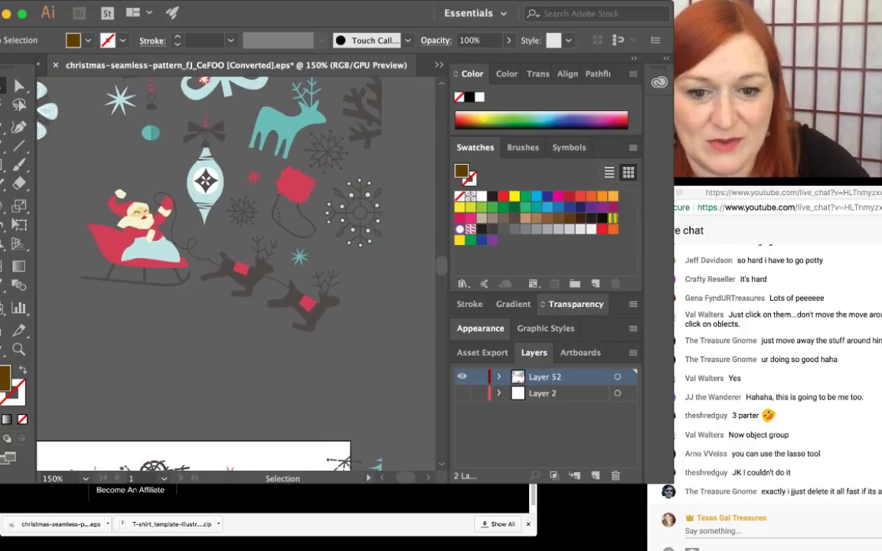
drag(142, 115, 257, 183)
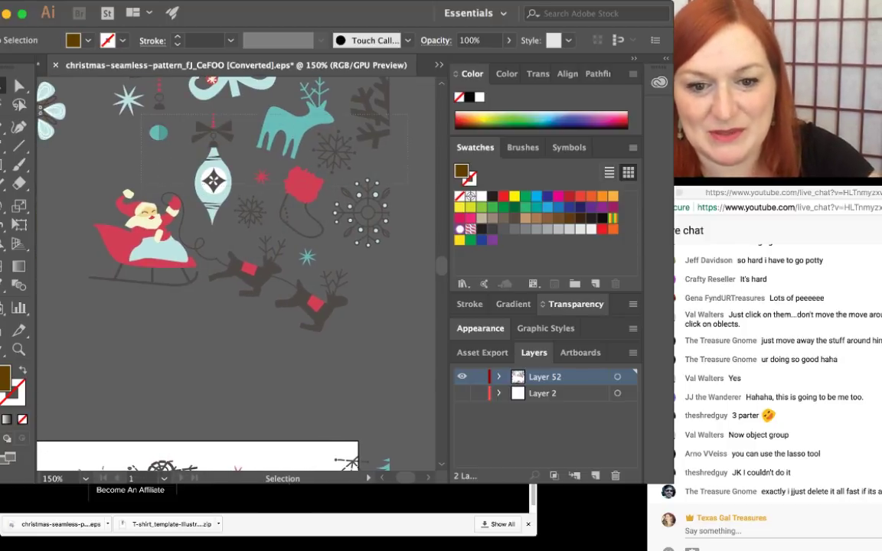
drag(408, 176, 410, 177)
key(Delete)
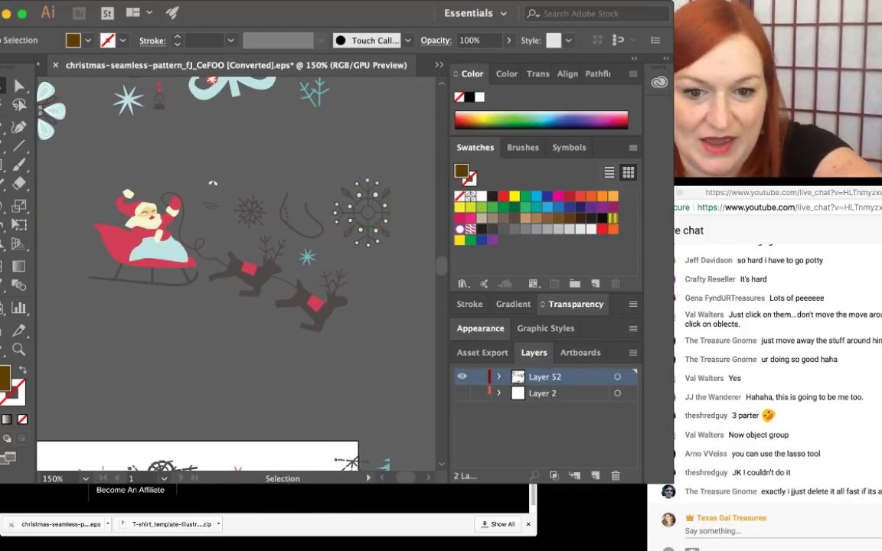
- Delete the ornament remnants, small dark snowflake, stocking outline and beaded snowflake above the two dark reindeer
drag(262, 216, 274, 222)
key(Delete)
key(Delete)
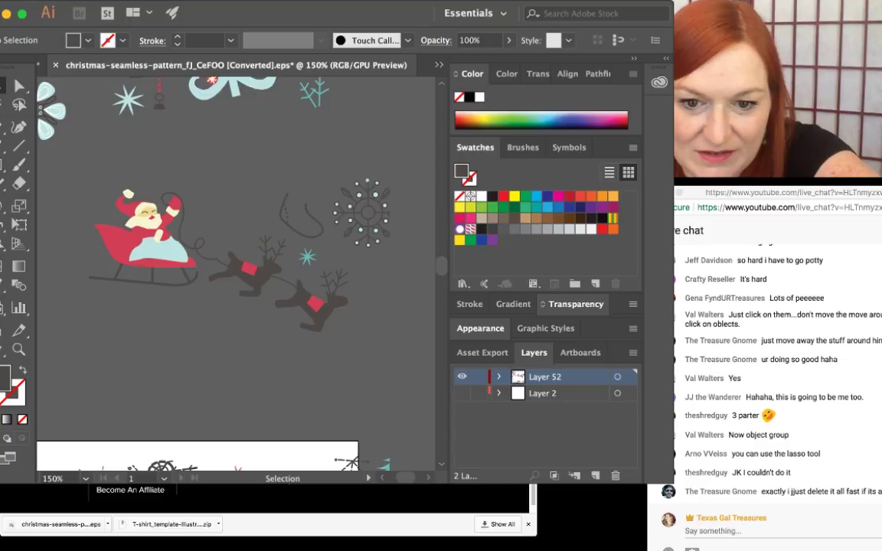
drag(285, 193, 441, 230)
key(Delete)
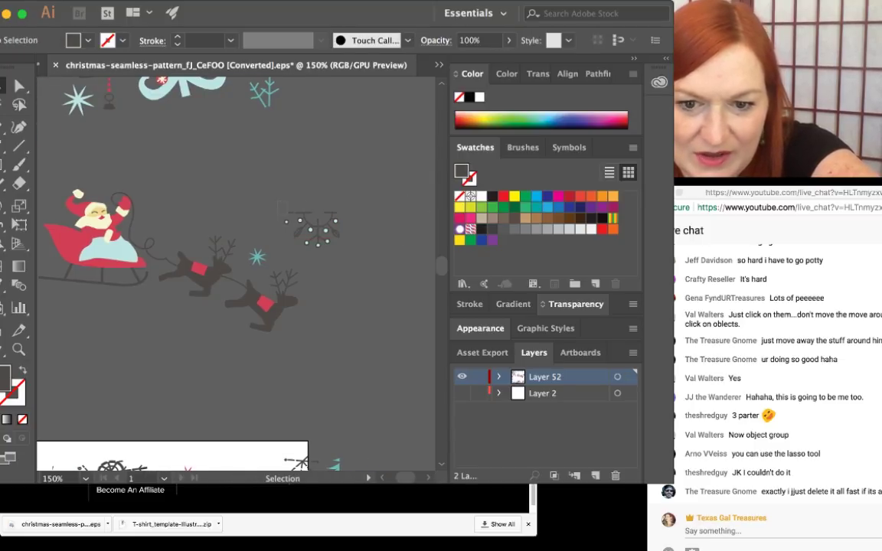
key(Delete)
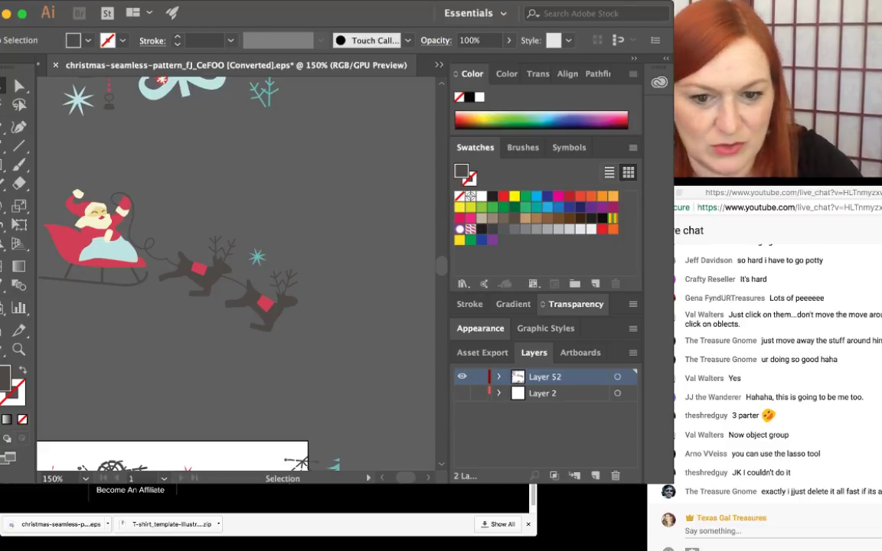
- Select Santa's whole sleigh together with the reins, both dark reindeer and the small teal star
scroll(230, 261, left, 5)
scroll(230, 260, up, 2)
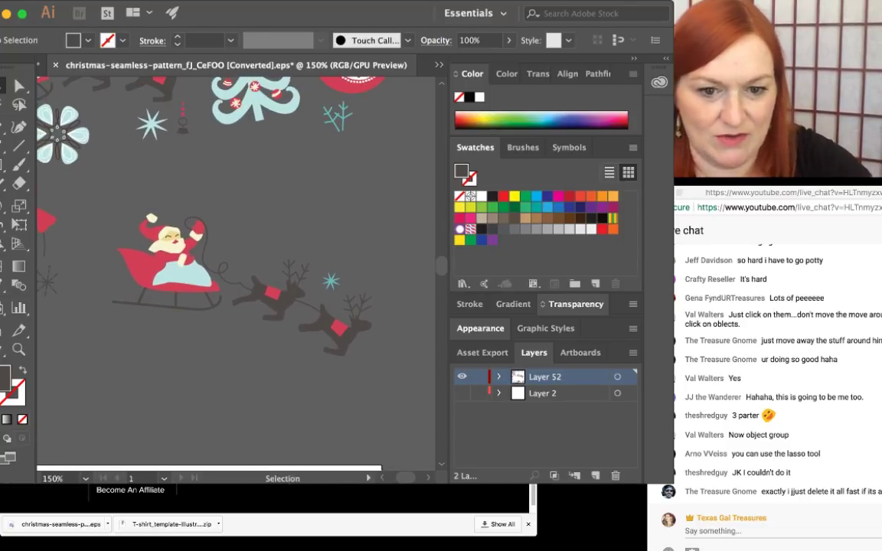
drag(101, 199, 366, 367)
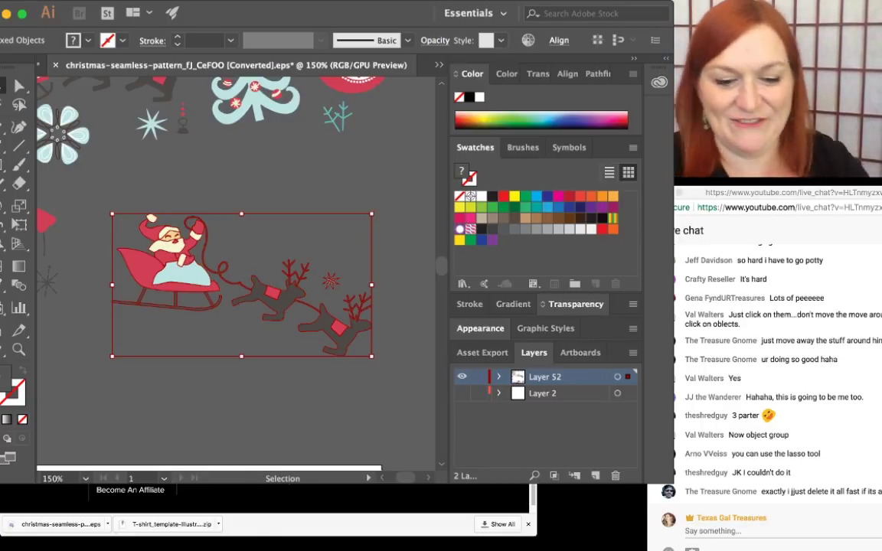
key(super+minus)
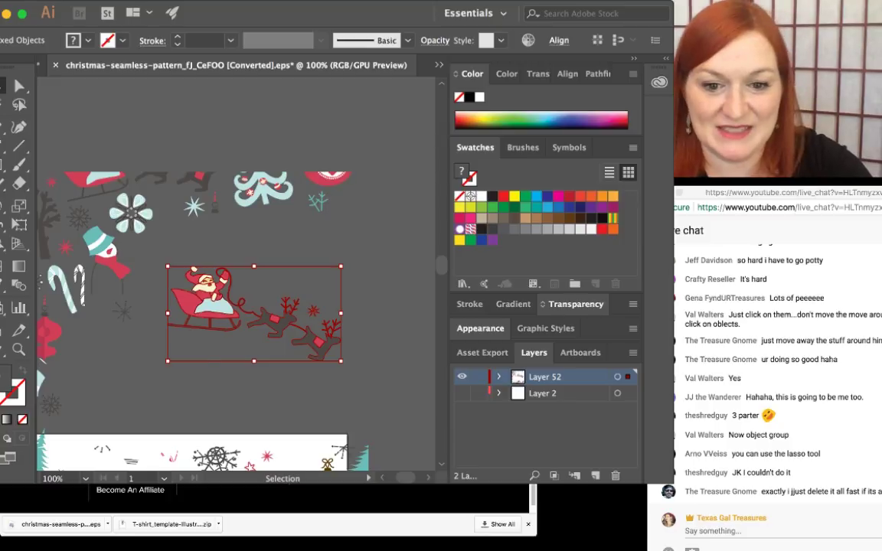
key(super+minus)
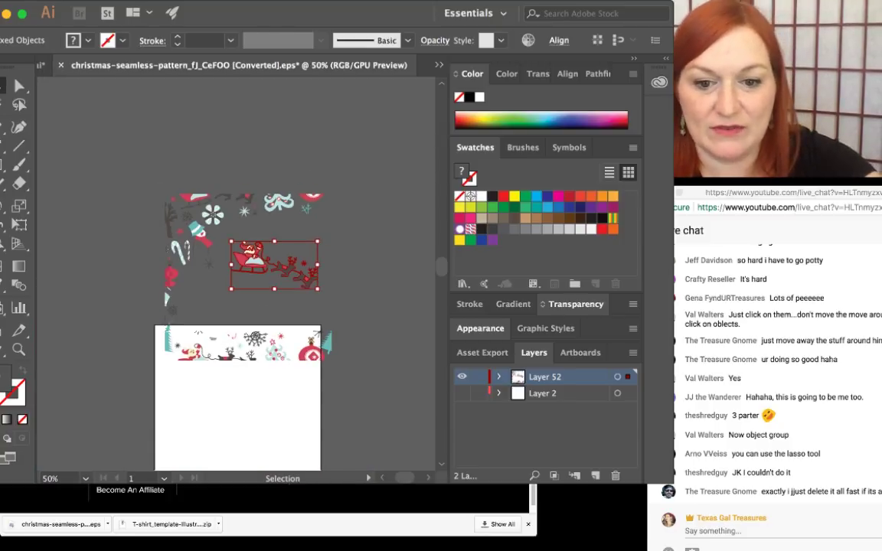
key(a)
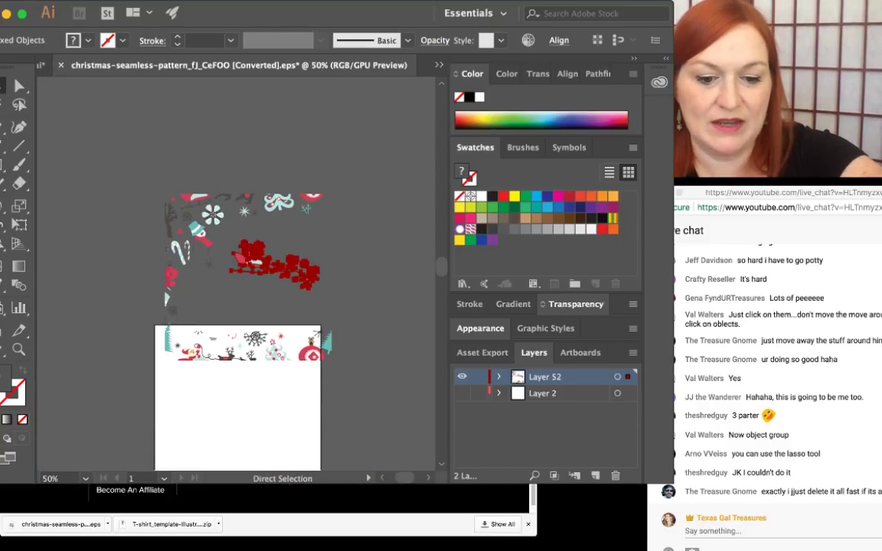
key(v)
key(a)
key(v)
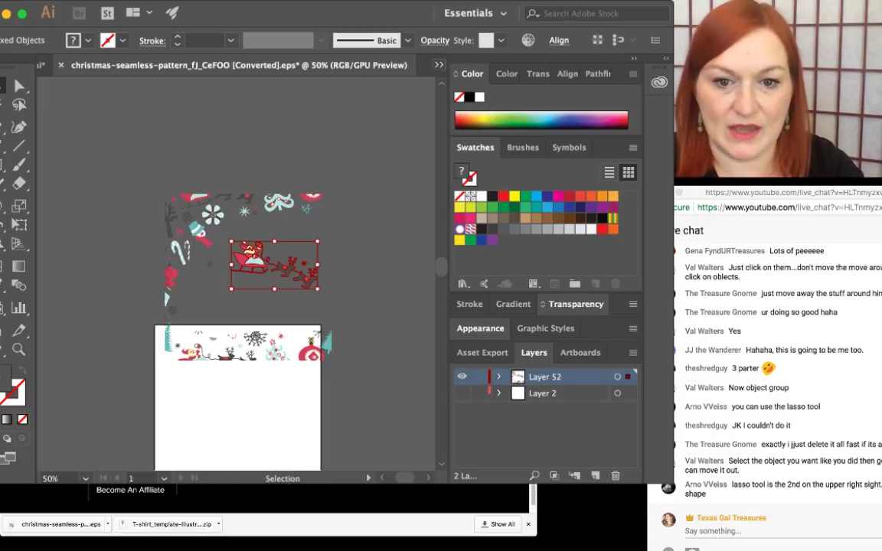
- Switch to the T-shirt_template-Merch_by_AMZN.ai document and bring its blank artboard into view
click(42, 65)
scroll(247, 275, down, 2)
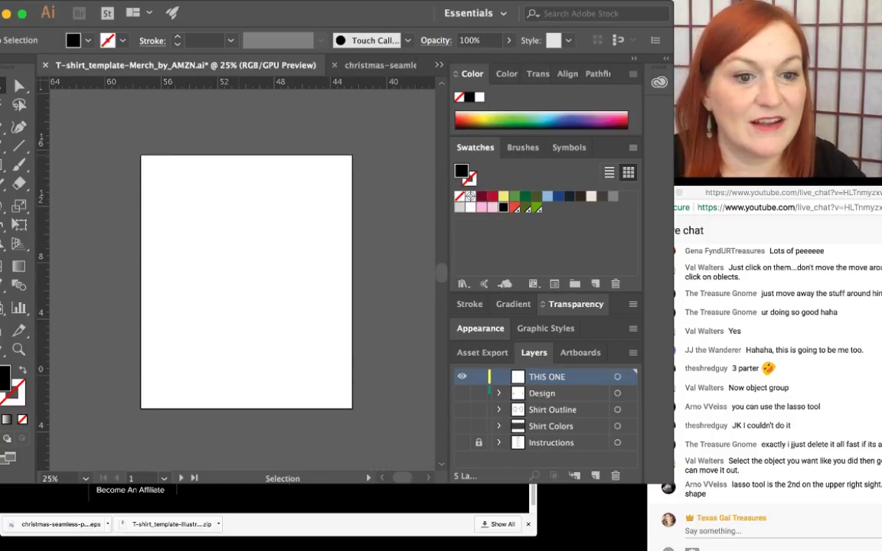
scroll(245, 284, down, 2)
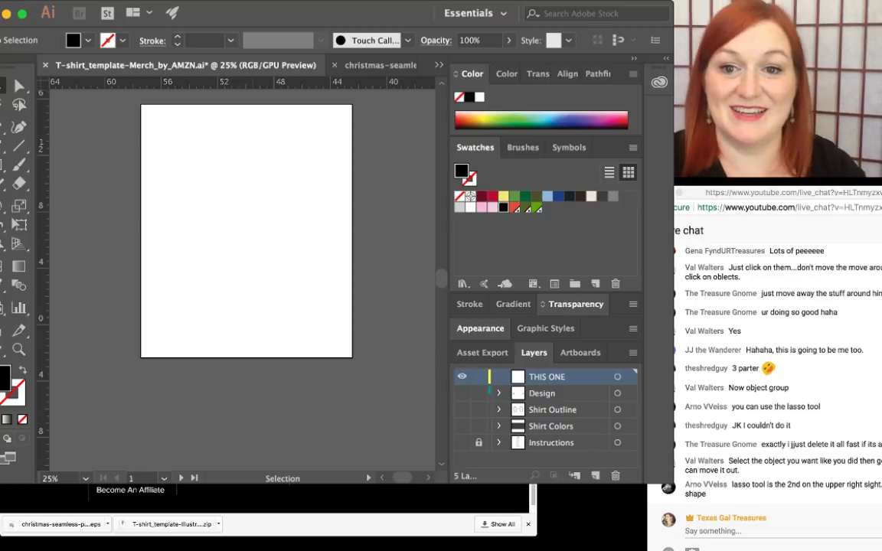
- Narrow the application window and reposition it so that the full set of tools fits beside the live chat
drag(307, 13, 327, 25)
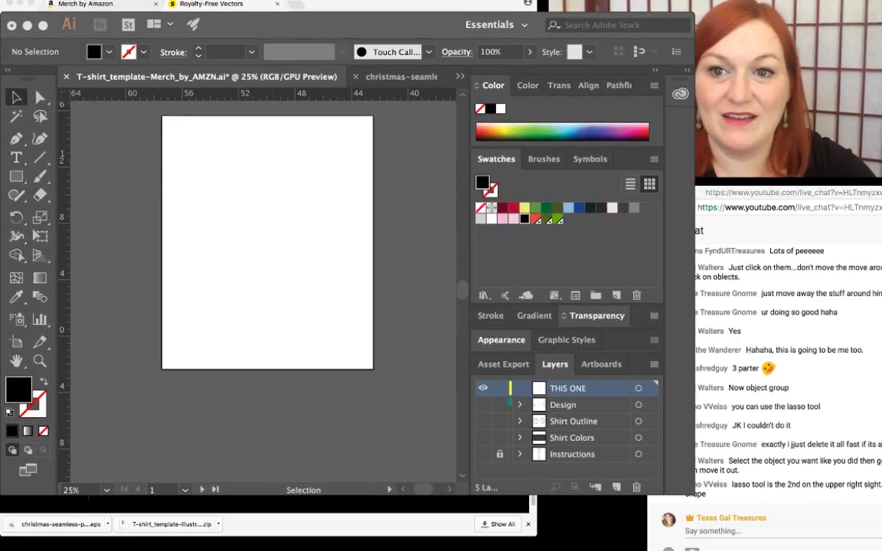
drag(694, 13, 610, 12)
drag(307, 25, 329, 4)
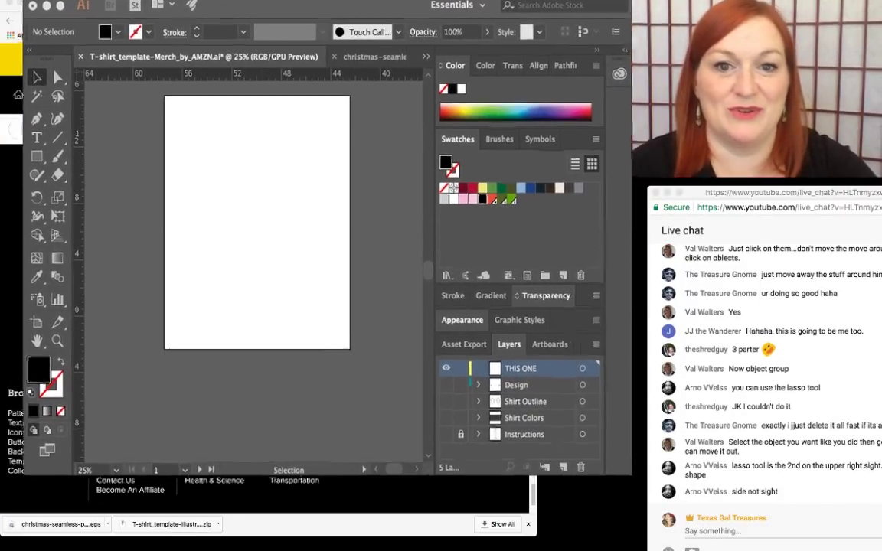
drag(46, 59, 17, 68)
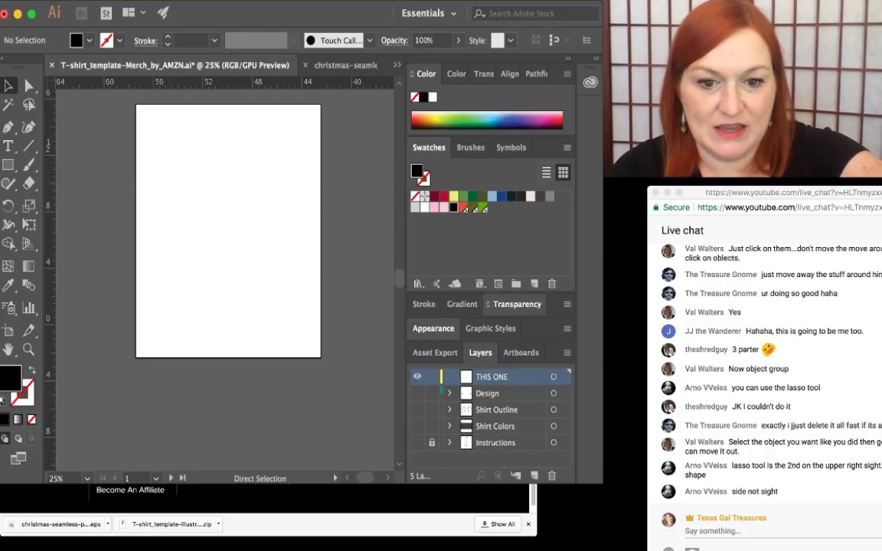
- Paste the Santa sleigh artwork onto the THIS ONE layer and enlarge it proportionally to about 4.6 in wide
key(super+v)
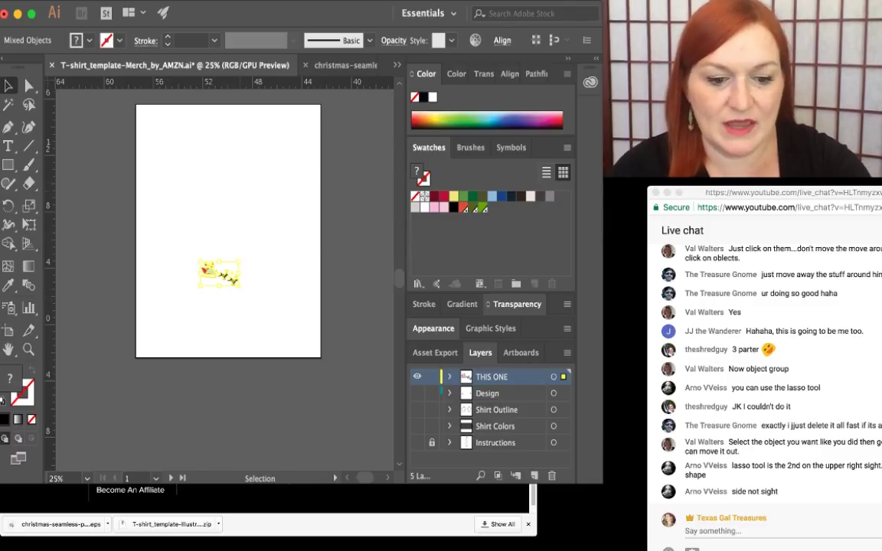
key(super+1)
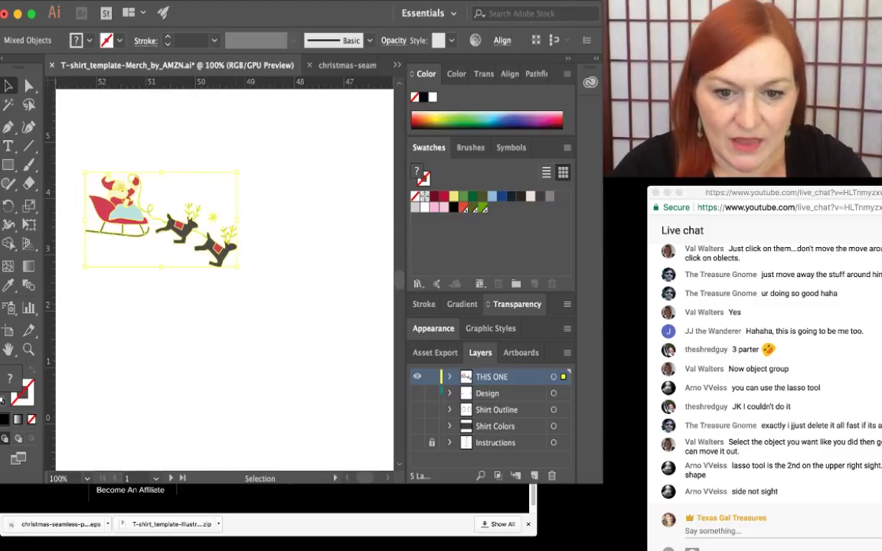
key(super+equal)
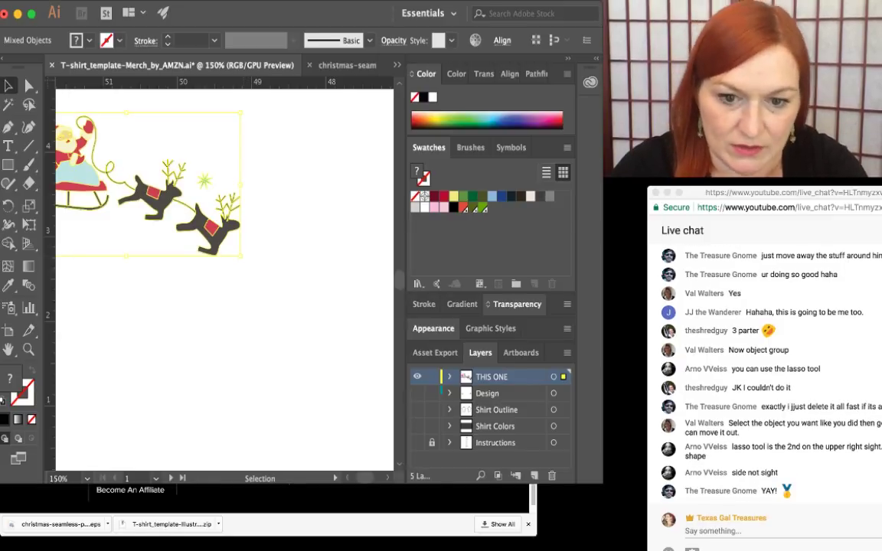
drag(241, 257, 356, 328)
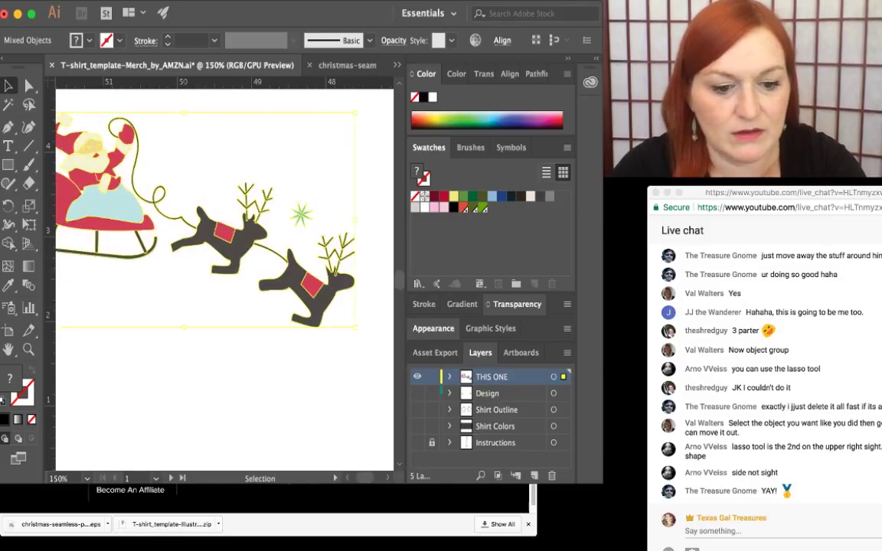
key(super+minus)
key(super+minus)
key(super+minus)
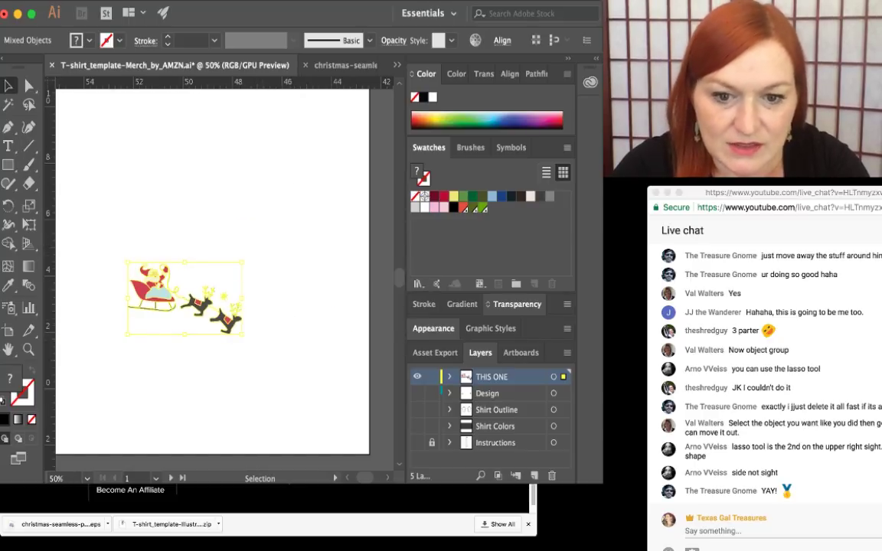
- Enlarge the pasted Santa sleigh artwork proportionally to about 6.7 in wide
key(super+equal)
key(super+equal)
drag(246, 262, 346, 200)
key(super+minus)
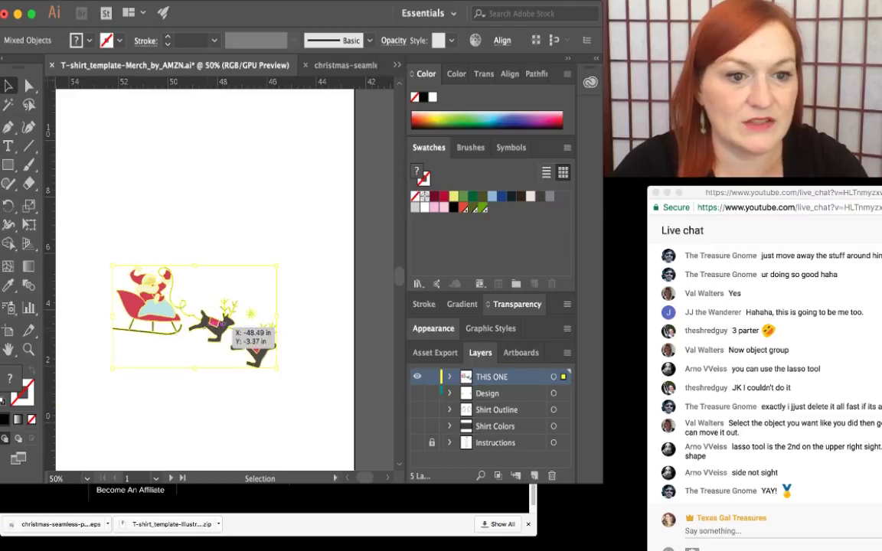
key(super+equal)
key(super+equal)
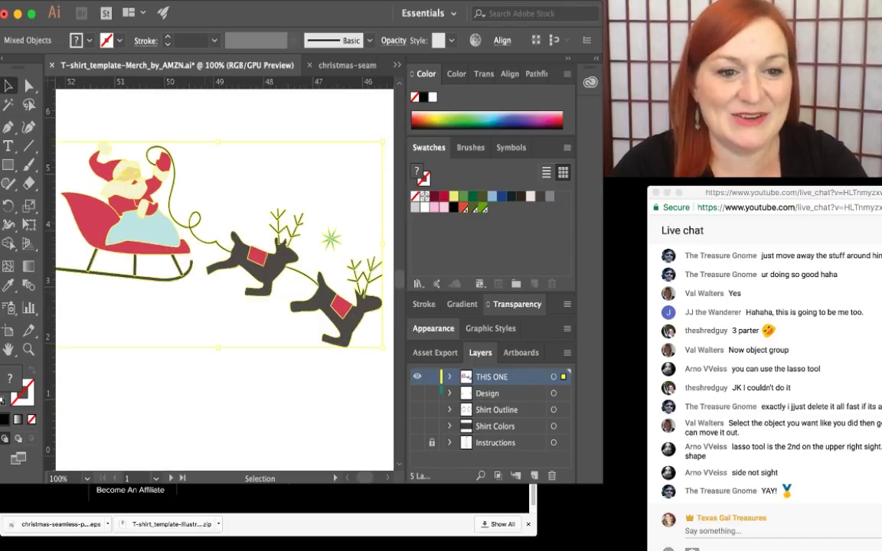
key(super+minus)
key(super+minus)
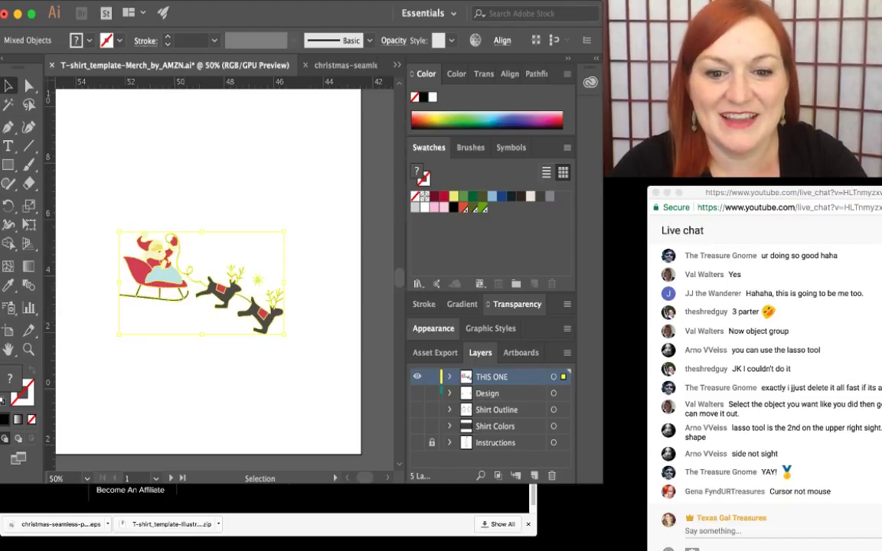
- Move the Santa sleigh artwork to the artboard's upper-left area and scale it up proportionally to about 10.6 in wide
key(super+minus)
drag(188, 267, 167, 200)
key(super+equal)
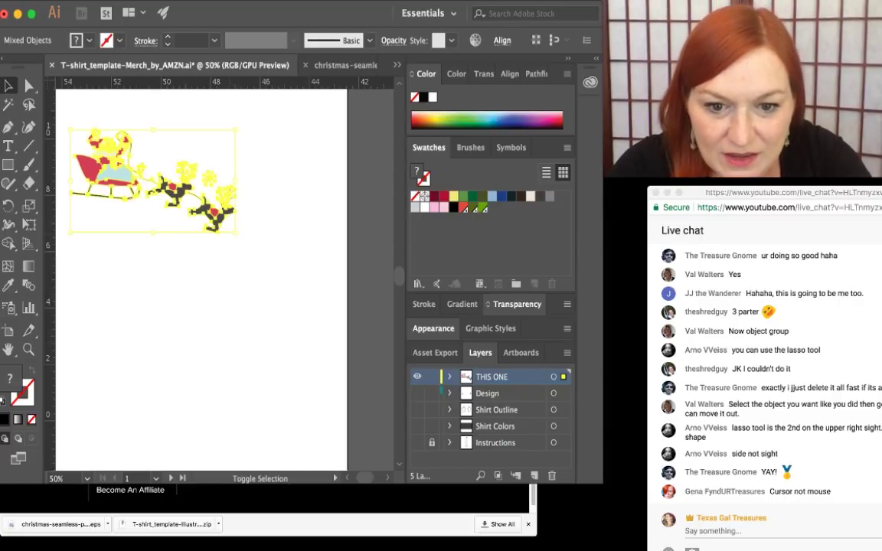
drag(236, 232, 335, 293)
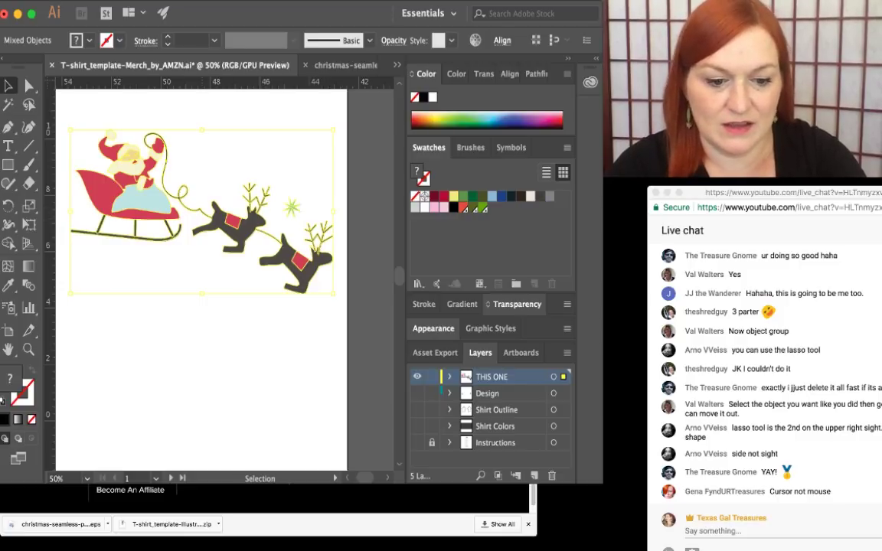
key(super+minus)
key(super+minus)
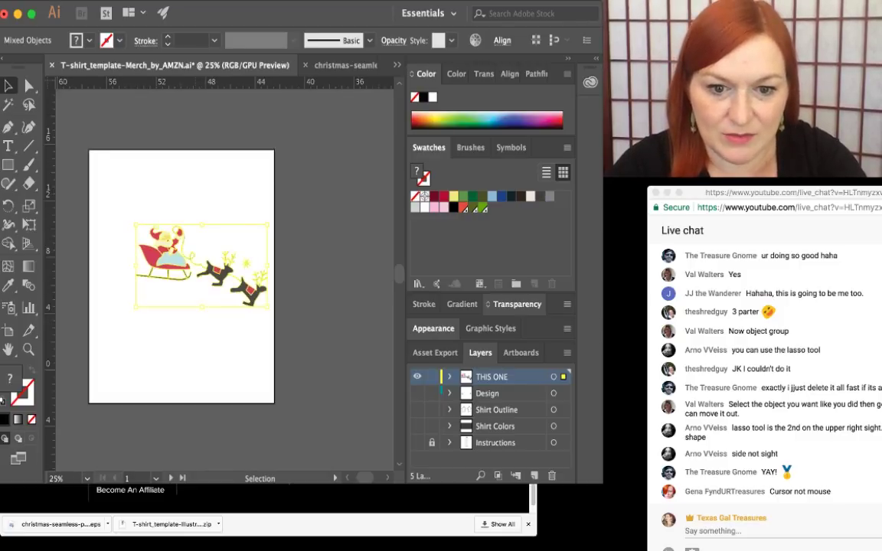
- Scale the Santa artwork to about 12.5 in wide and position it within the upper half of the artboard
drag(215, 268, 189, 247)
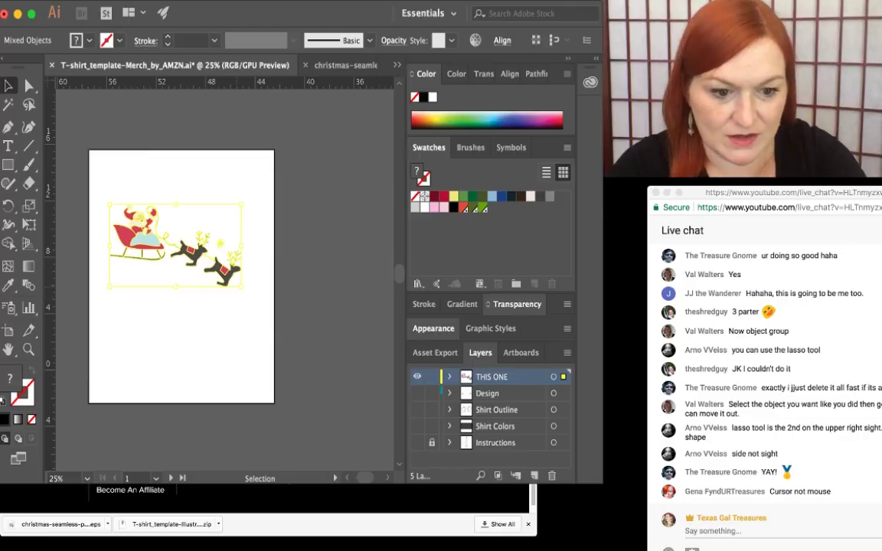
drag(242, 287, 266, 302)
drag(196, 249, 193, 243)
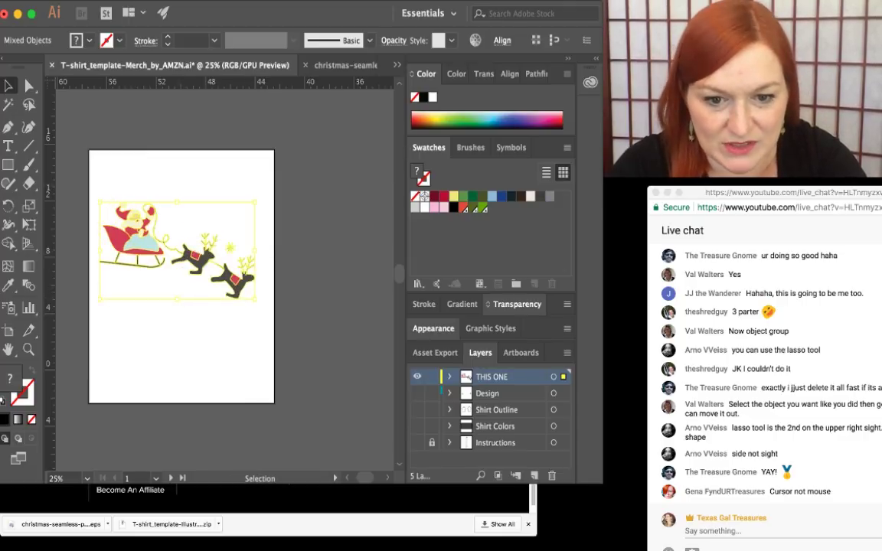
- Try out other angles for the Santa artwork, rotating it steeply upward and back to a slight downward tilt
drag(178, 193, 155, 193)
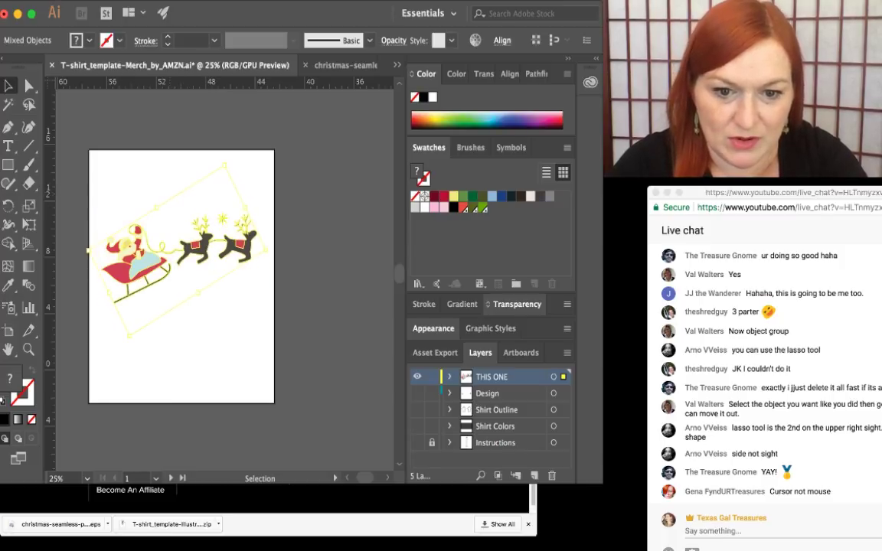
drag(225, 164, 188, 151)
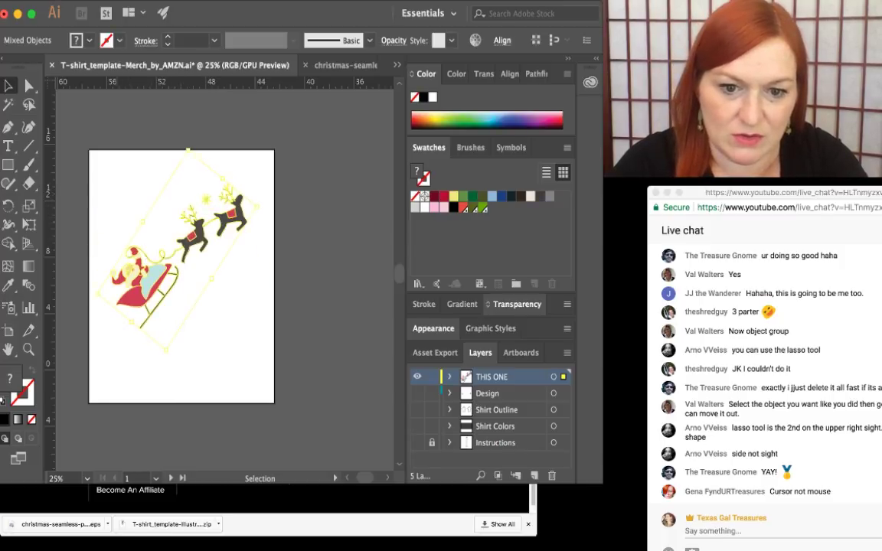
drag(141, 221, 203, 202)
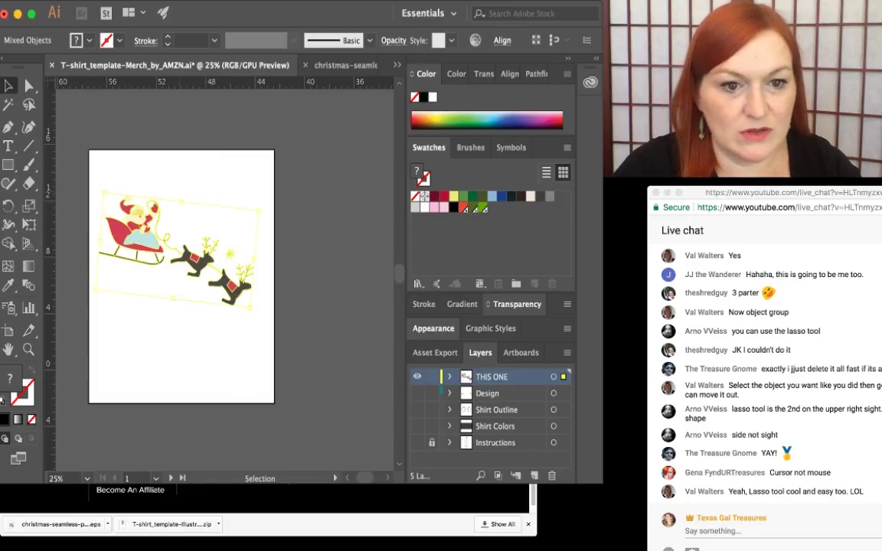
click(176, 190)
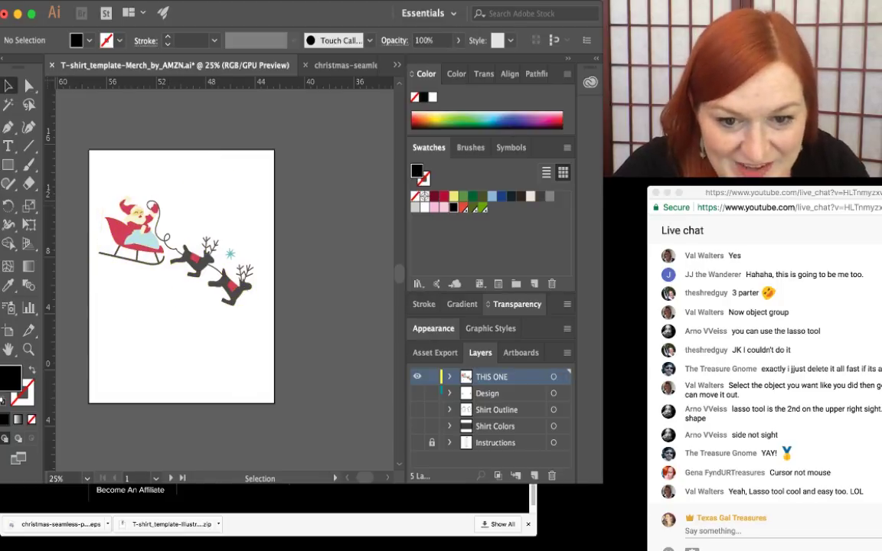
click(168, 239)
click(190, 201)
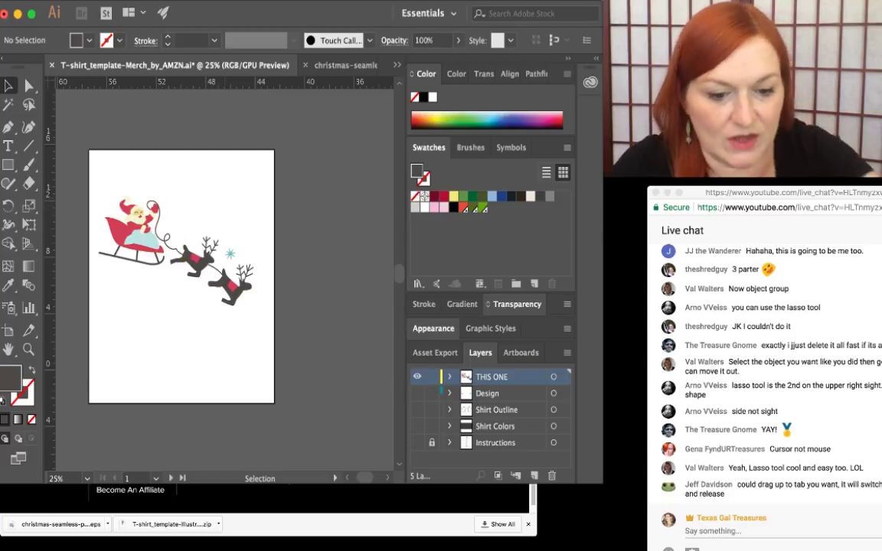
- Undo the last rotation and rotate the Santa artwork so that the sleigh's runners are level
key(super+z)
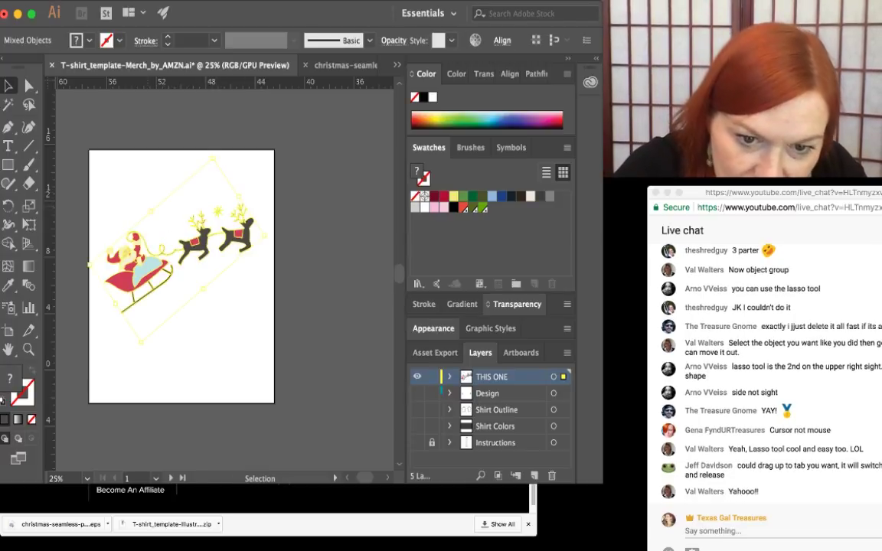
drag(149, 208, 173, 202)
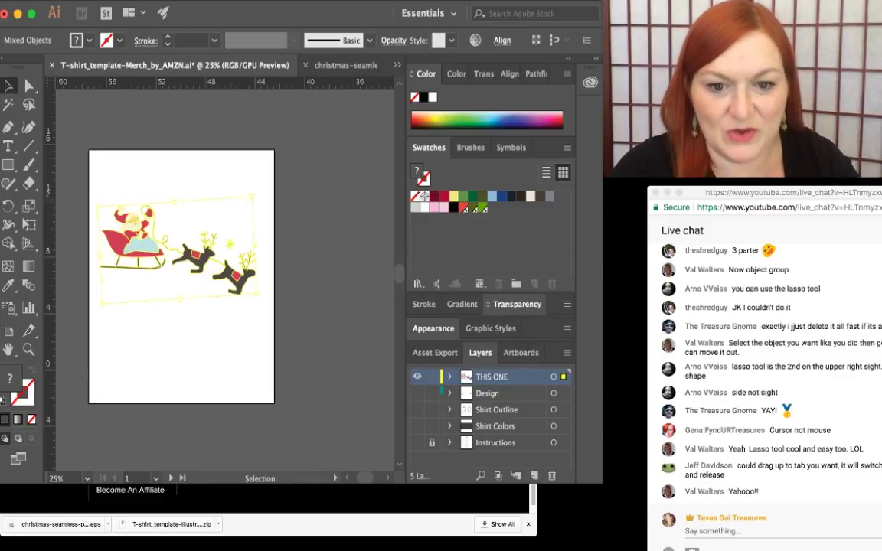
click(306, 222)
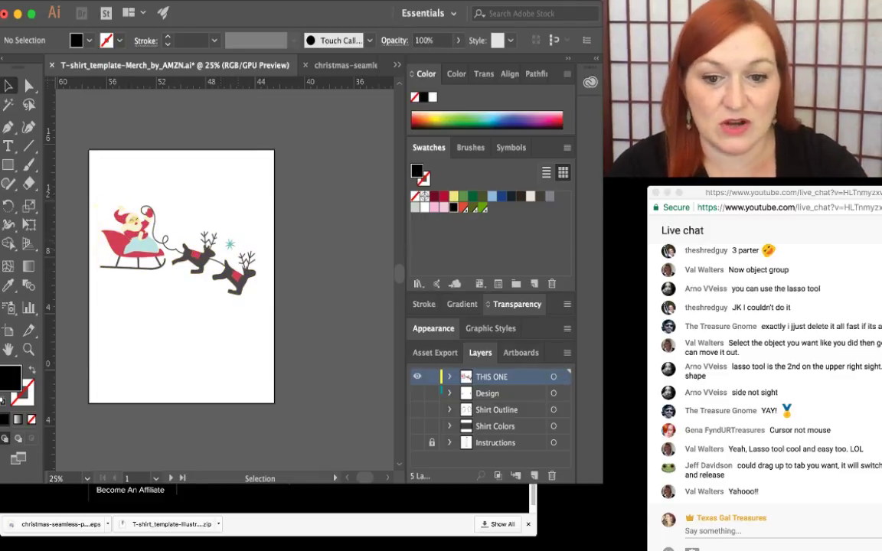
- Try to move the teal snowflake above the reindeer away from its original spot
key(super+equal)
key(super+equal)
drag(228, 230, 236, 250)
click(264, 225)
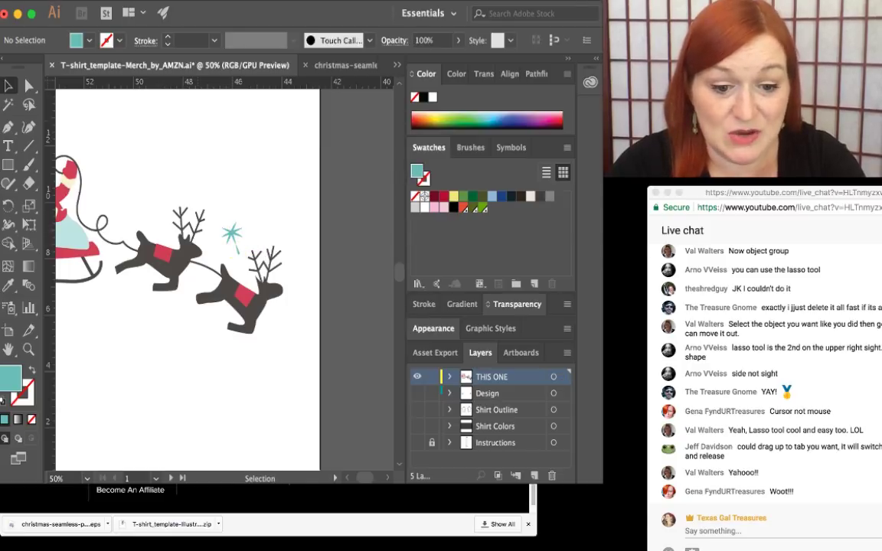
click(231, 230)
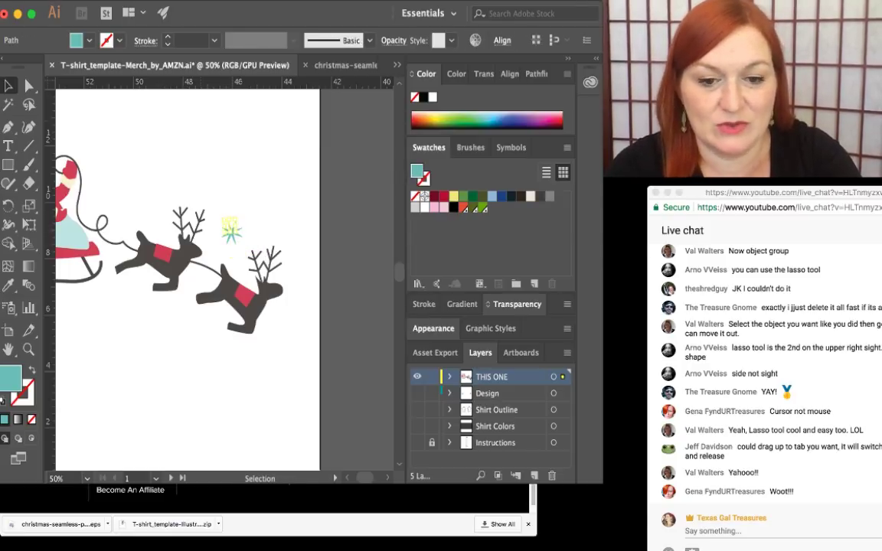
key(super+shift+a)
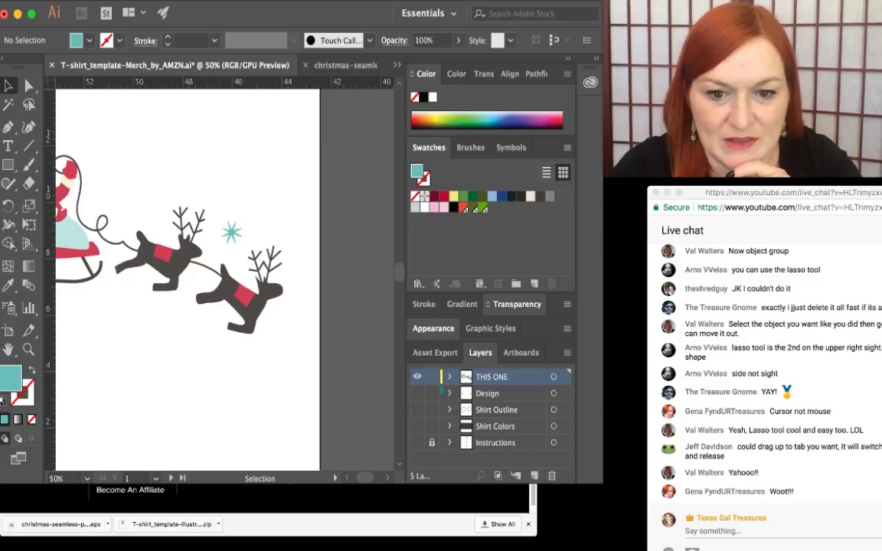
- Move one teal snowflake path up above the reindeer, apart from the snowflake at the original spot, and deselect it
drag(217, 211, 256, 257)
click(279, 223)
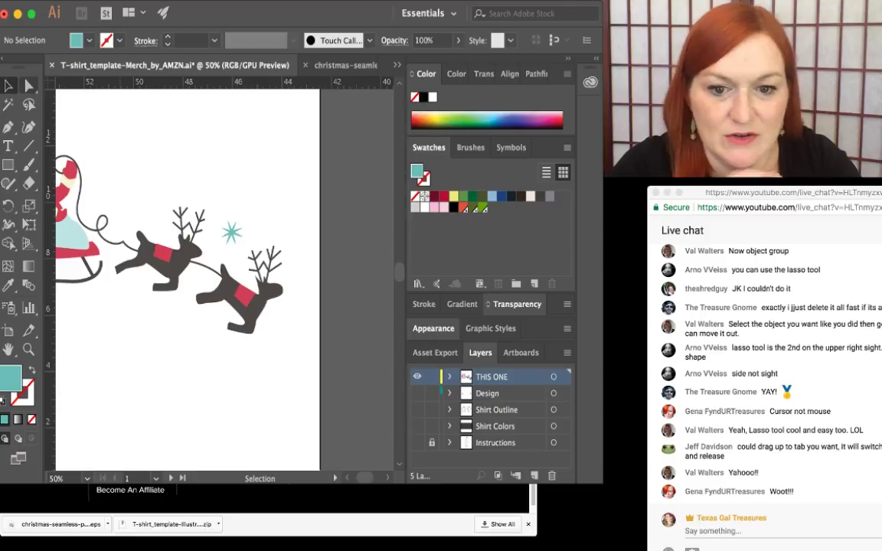
drag(219, 217, 244, 168)
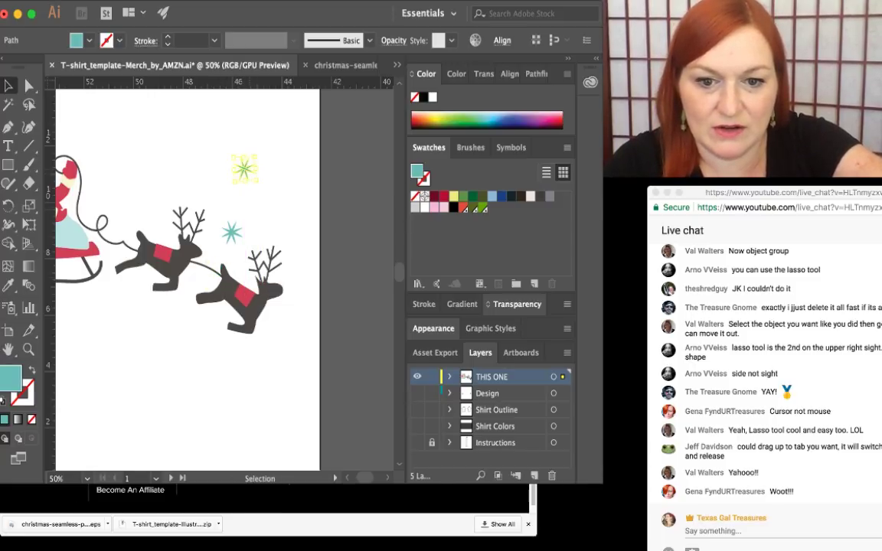
key(super+shift+a)
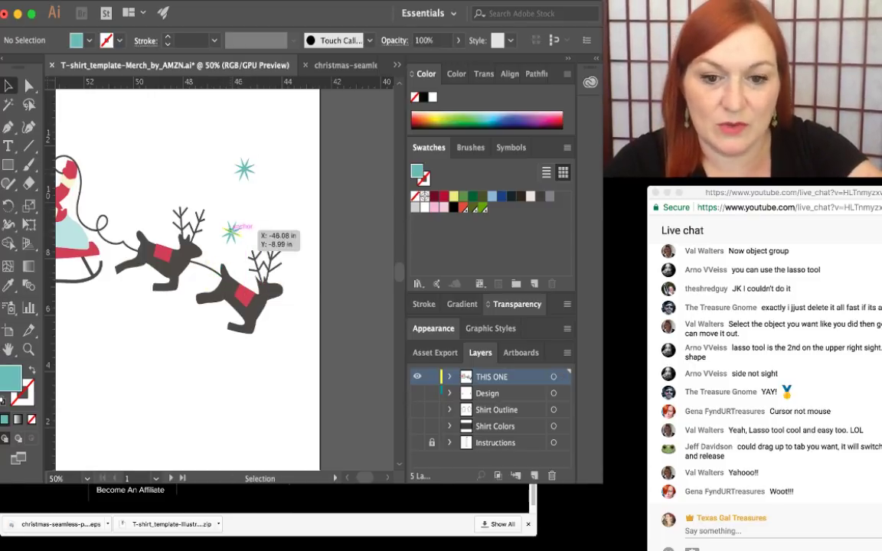
- Paste a copy of the teal snowflake and place it in the empty area below Santa's sleigh
key(super+minus)
key(super+minus)
key(super+v)
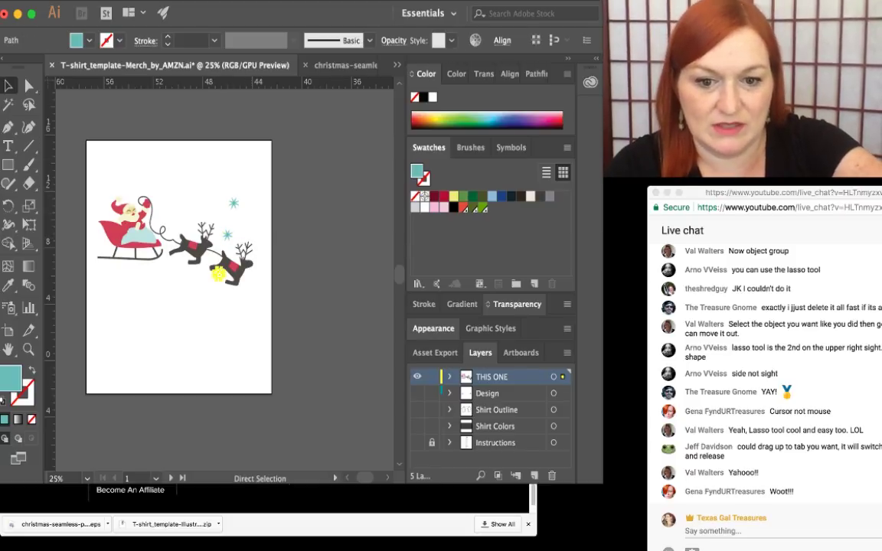
key(super+plus)
drag(218, 271, 77, 305)
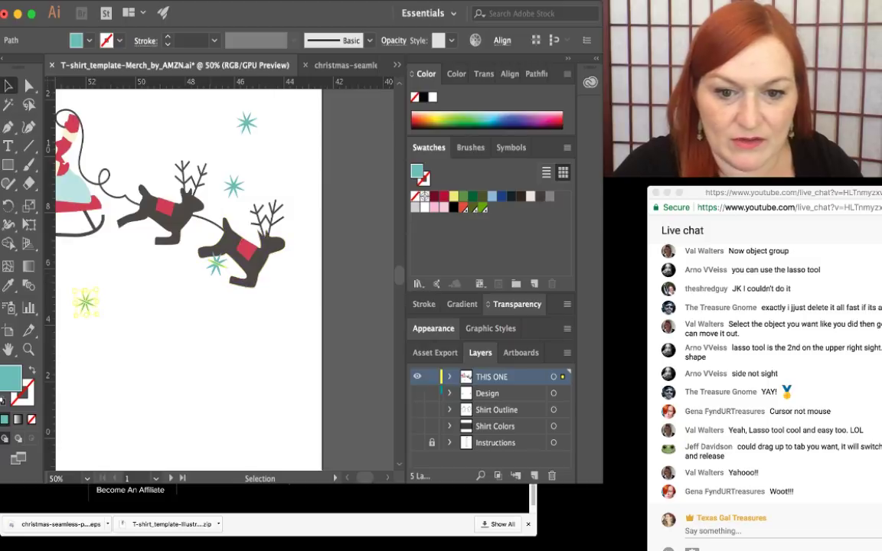
- Try to move the leftover teal snowflake at the front reindeer's hind leg, and deselect it
drag(208, 267, 104, 110)
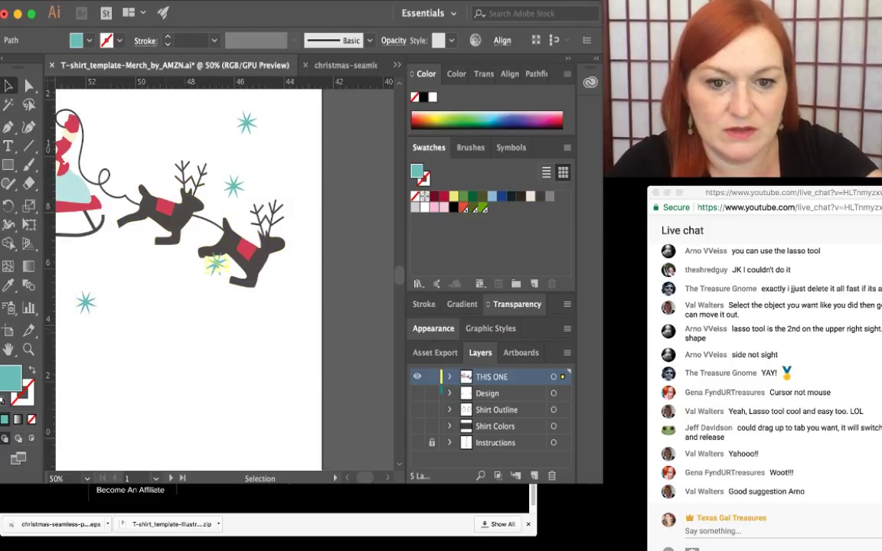
key(ctrl+minus)
key(ctrl+minus)
mouse_move(180, 291)
mouse_down()
mouse_move(199, 298)
mouse_move(181, 293)
mouse_up()
key(ctrl+plus)
key(ctrl+plus)
key(ctrl+plus)
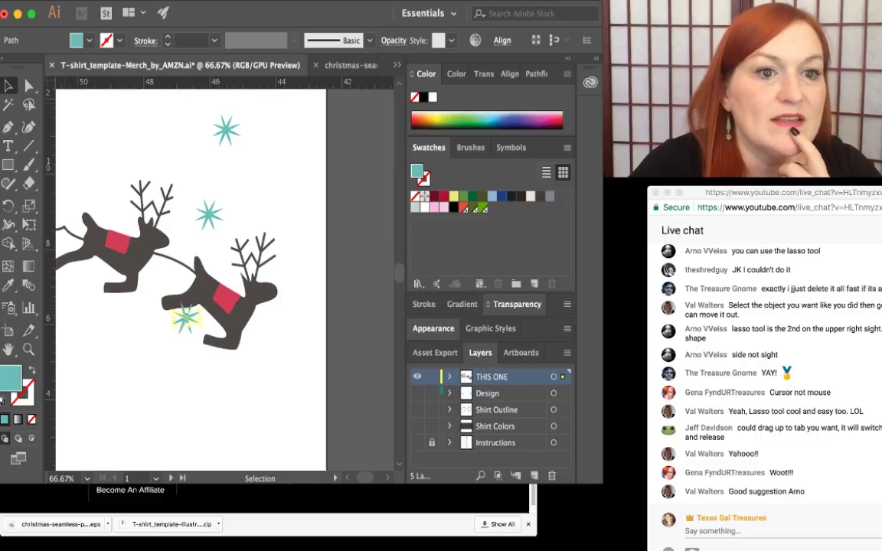
click(766, 368)
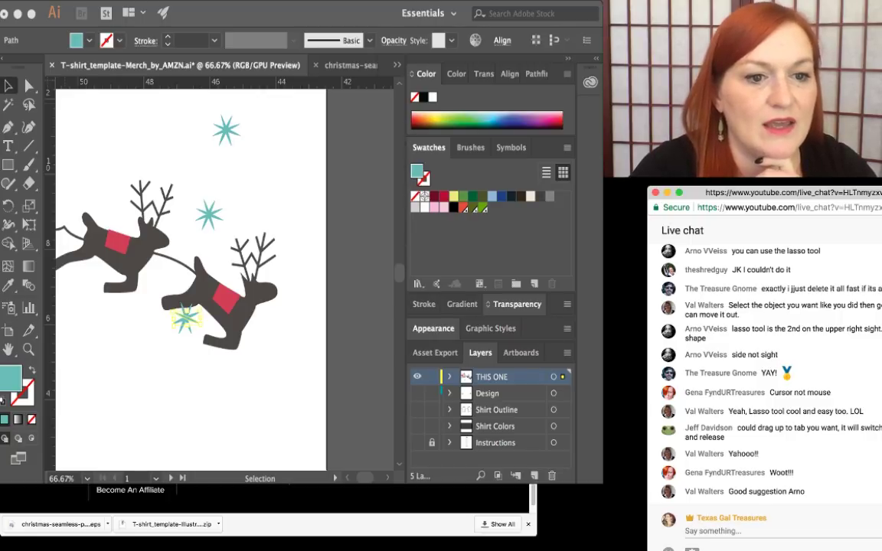
key(super+minus)
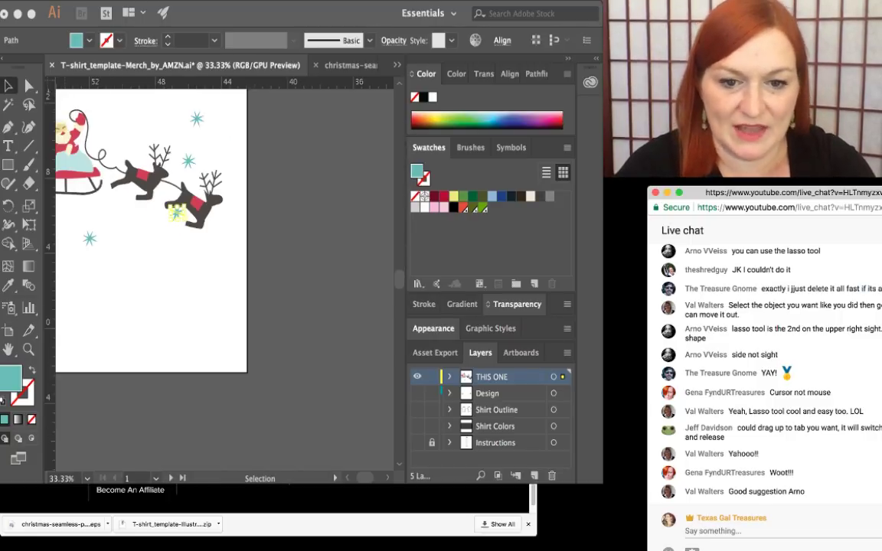
scroll(174, 206, up, 4)
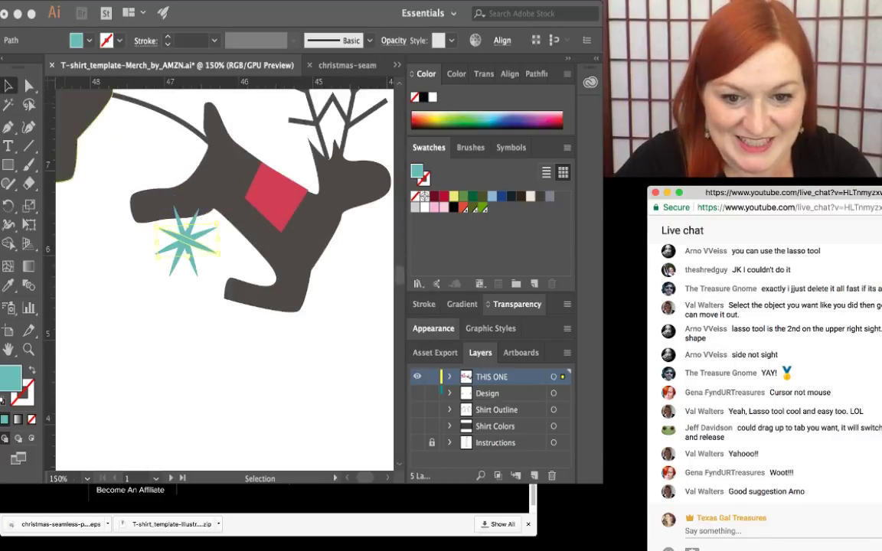
click(186, 240)
click(176, 283)
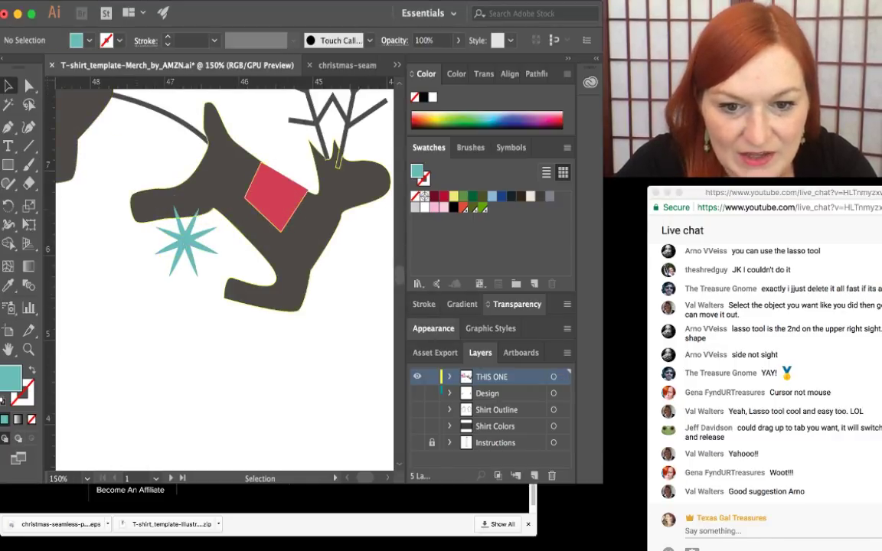
- Select the leftover snowflake without its one spike over the front reindeer's hind leg, and delete the selected pieces
mouse_move(146, 238)
mouse_down()
mouse_move(190, 270)
mouse_move(163, 315)
mouse_move(190, 314)
mouse_move(211, 241)
mouse_up()
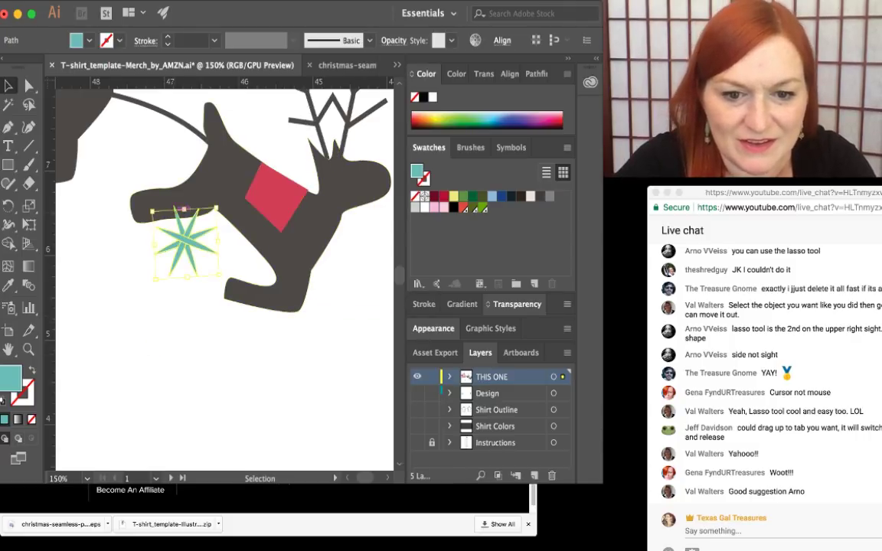
click(180, 224)
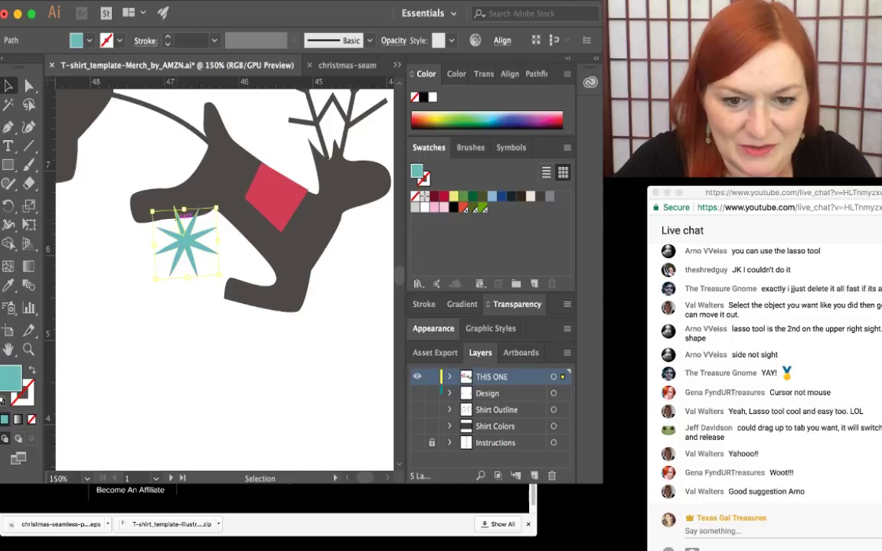
drag(141, 236, 184, 334)
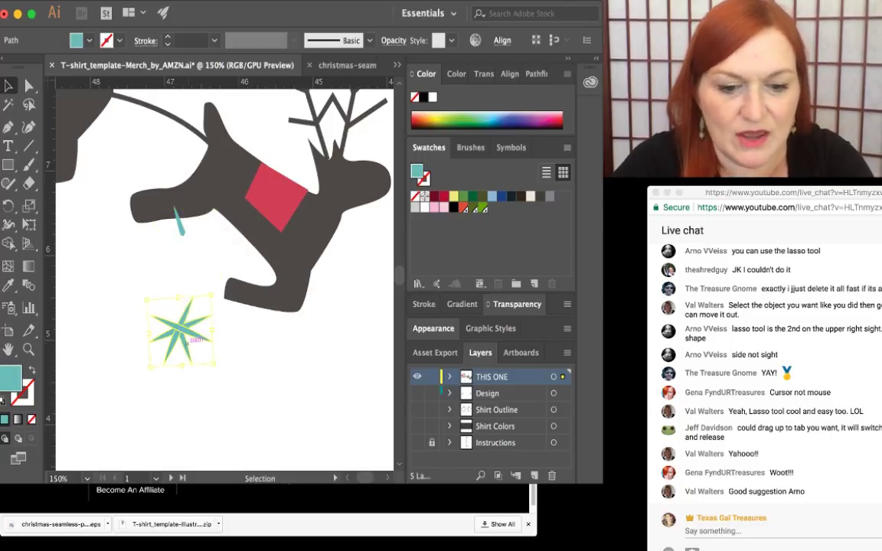
key(super+z)
key(Delete)
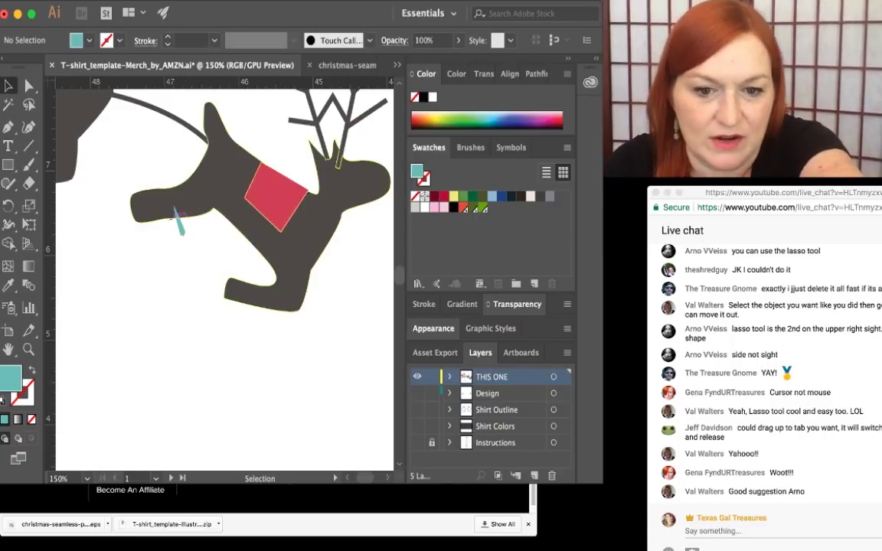
- Delete the last teal snowflake spike on the front reindeer's hind leg
click(181, 226)
key(Delete)
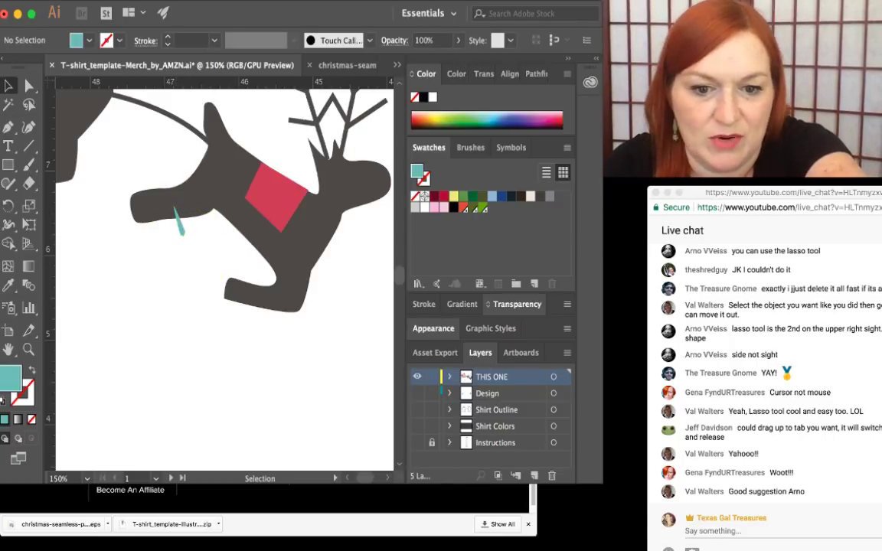
click(181, 230)
key(Delete)
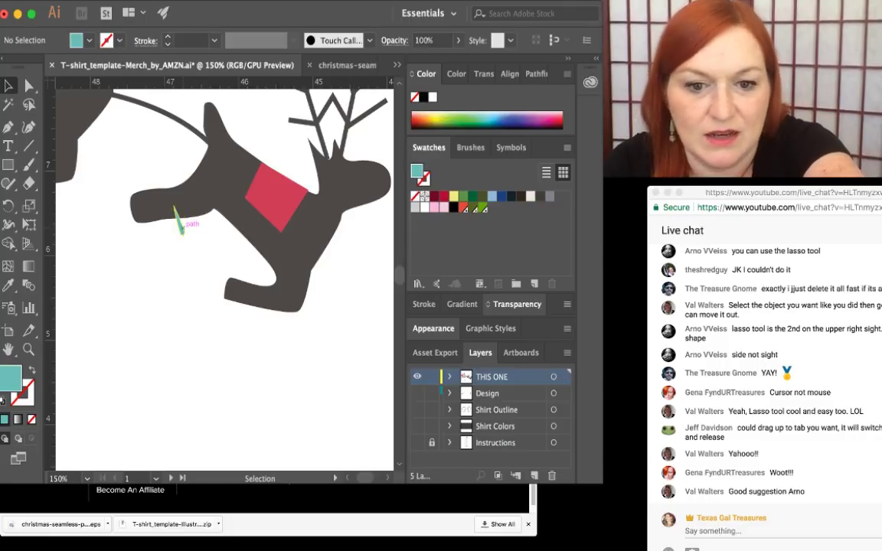
drag(163, 242, 186, 224)
key(Delete)
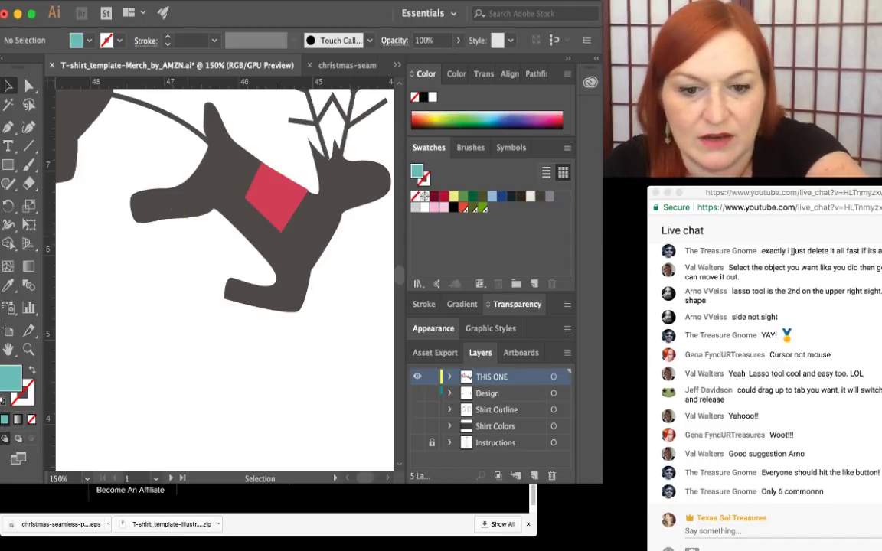
- Place a new point text object on the empty area of the artboard above Santa's hat
key(ctrl+minus)
key(ctrl+minus)
key(ctrl+minus)
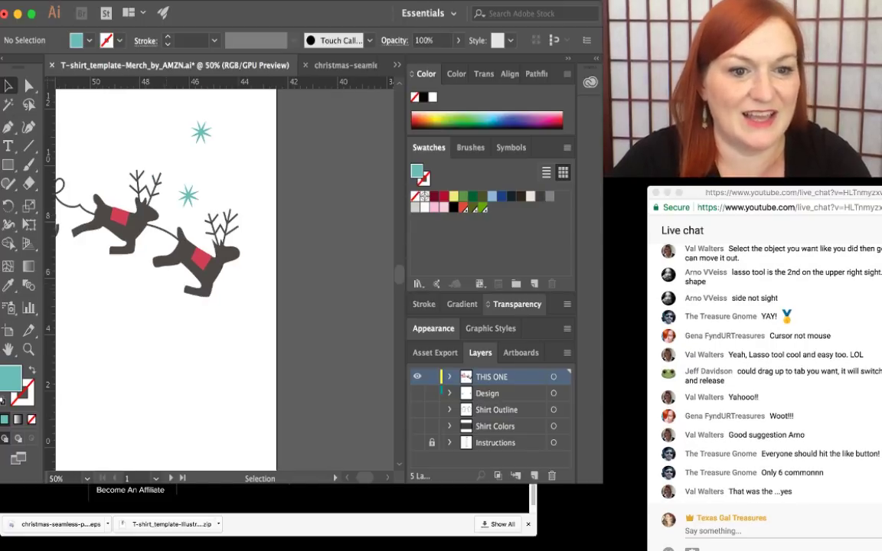
key(ctrl+minus)
scroll(127, 219, down, 3)
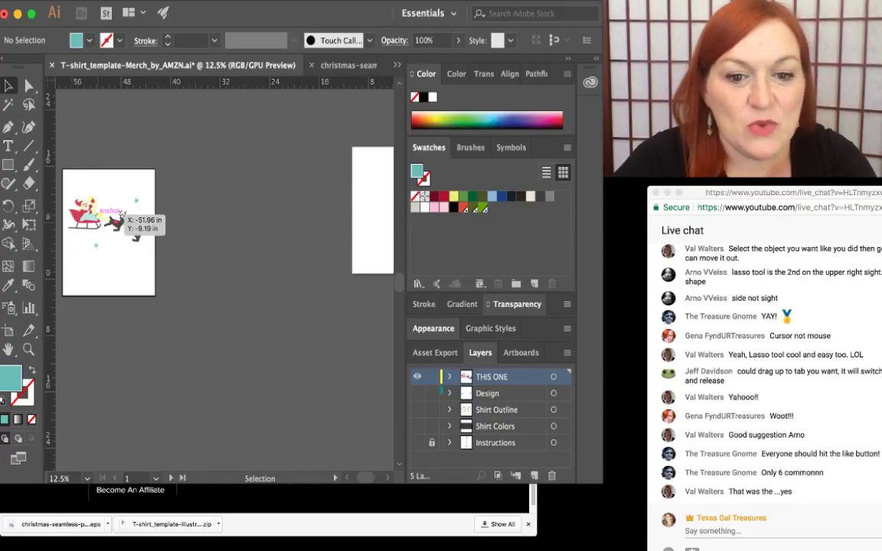
scroll(72, 208, up, 3)
key(ctrl+plus)
key(ctrl+minus)
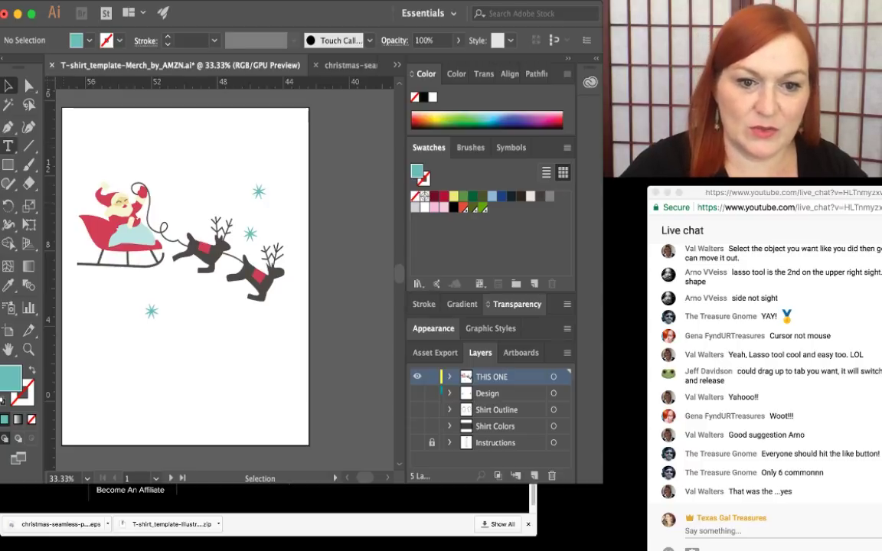
key(t)
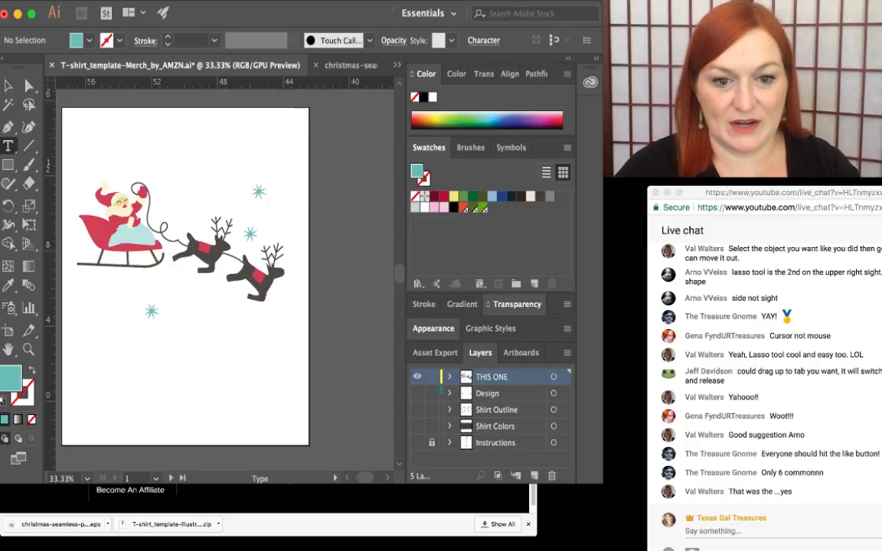
click(96, 134)
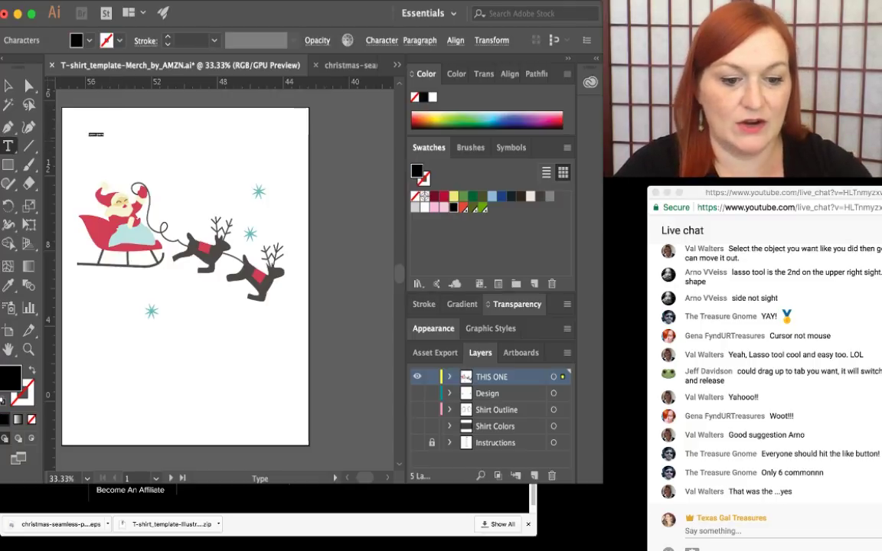
scroll(86, 139, up, 2)
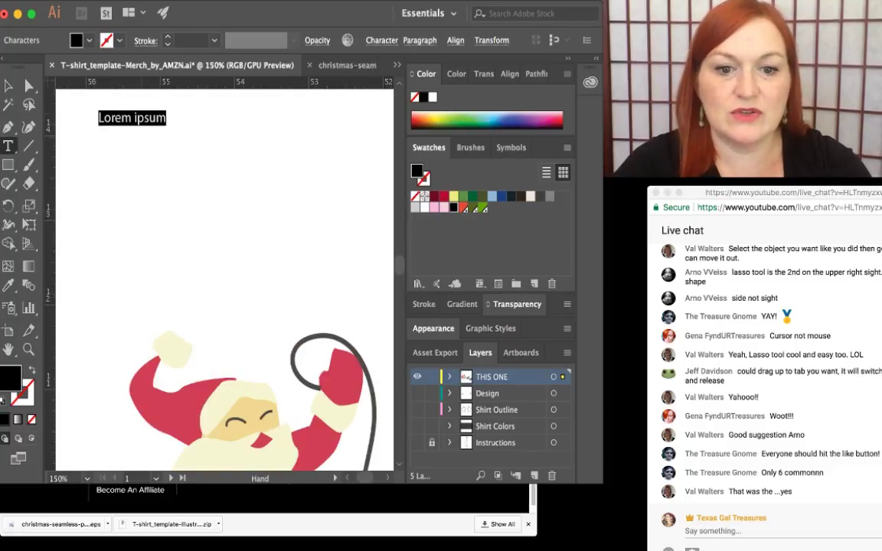
- Replace the placeholder text with "Best" and enlarge the word to about 2.7 in wide
double_click(150, 118)
double_click(150, 118)
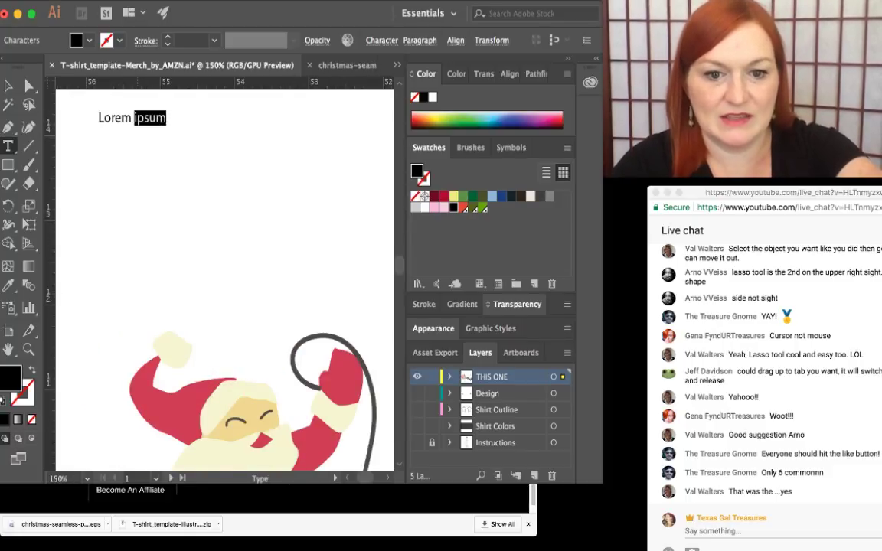
triple_click(150, 118)
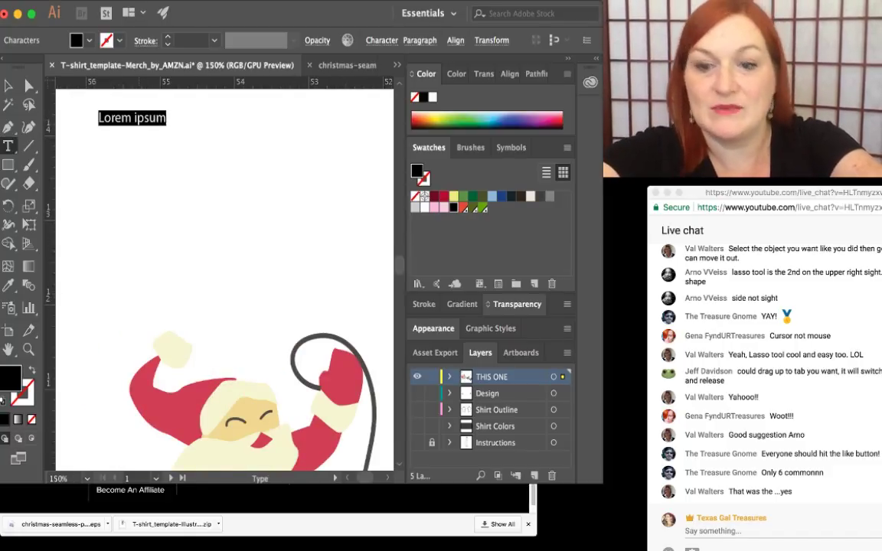
text(Best)
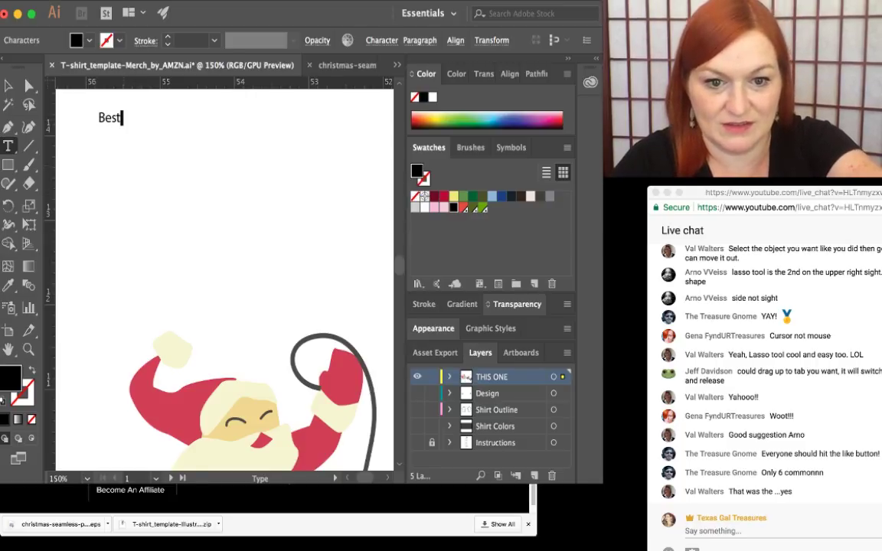
key(Escape)
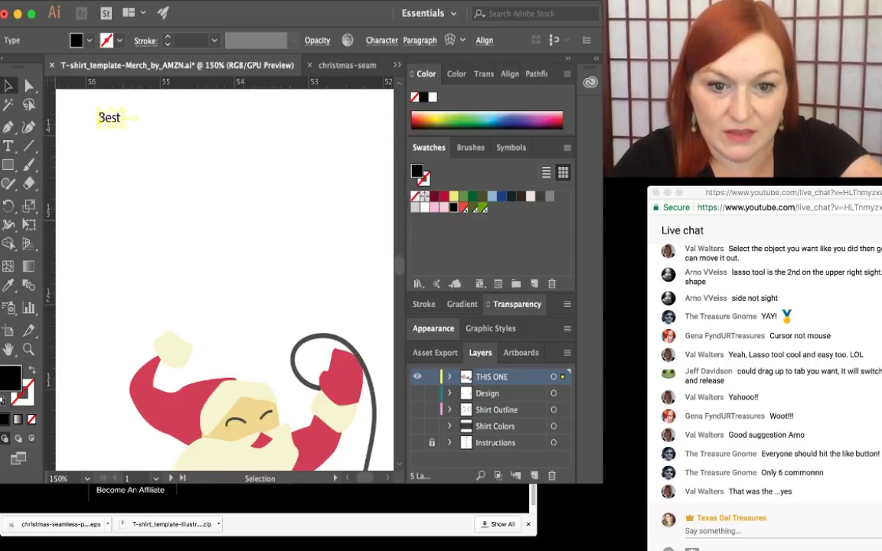
drag(123, 127, 298, 239)
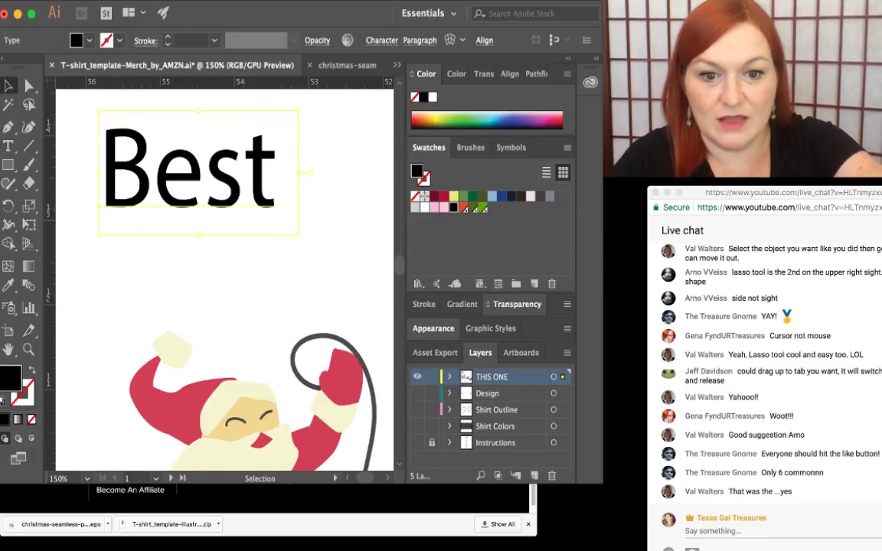
- Duplicate the word "Best" directly below the original and change the copy's text to "Dang"
drag(182, 175, 187, 270)
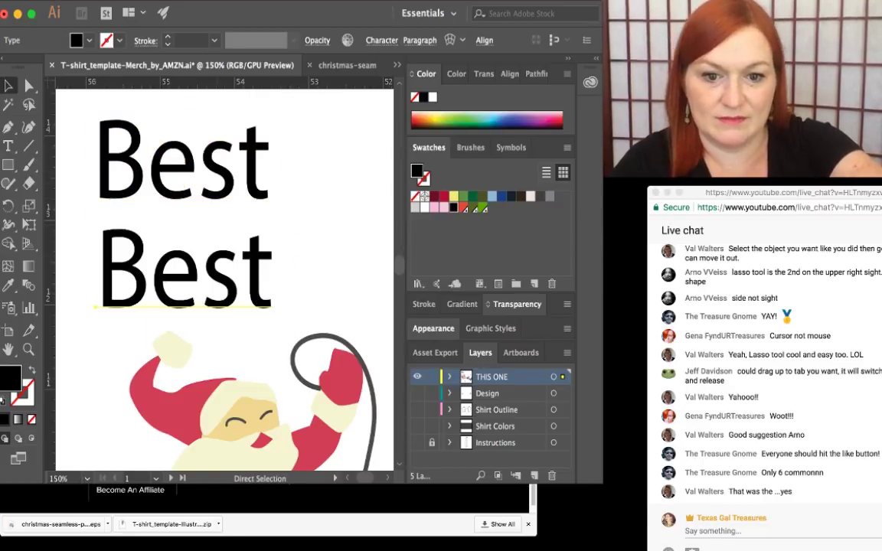
double_click(187, 269)
key(super+a)
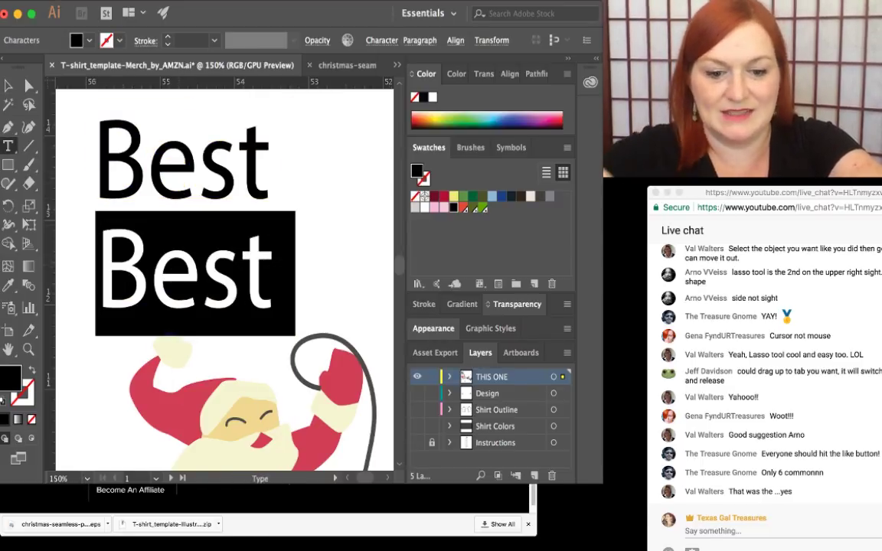
text(Dang)
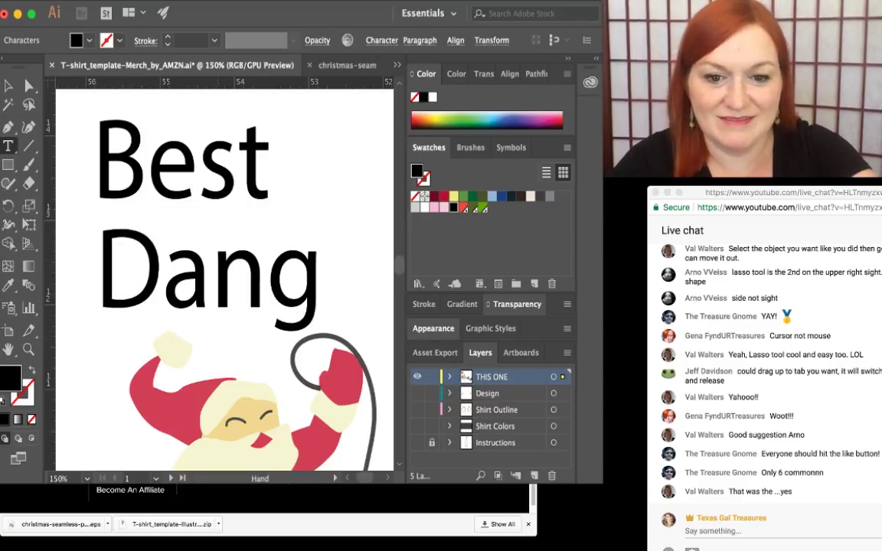
- Move "Dang" to the right of "Best" above the reindeer, and shift "Best" slightly down above Santa
key(super+minus)
key(super+minus)
key(super+minus)
key(super+minus)
key(ctrl+minus)
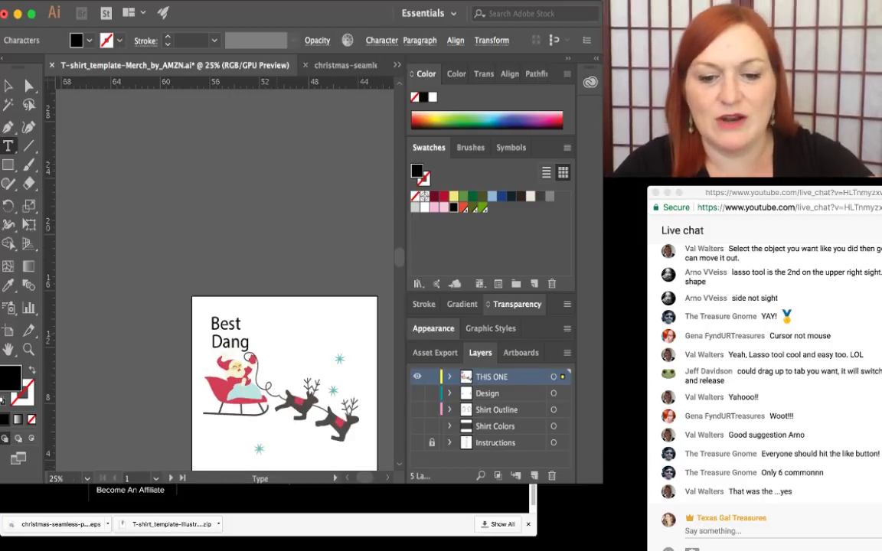
scroll(226, 279, down, 5)
scroll(226, 280, right, 3)
scroll(223, 268, up, 2)
scroll(222, 268, left, 4)
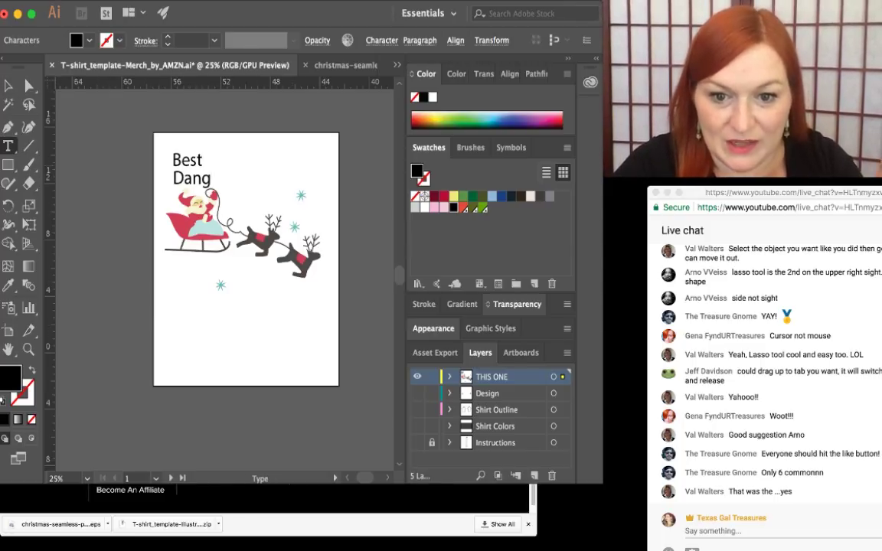
key(Escape)
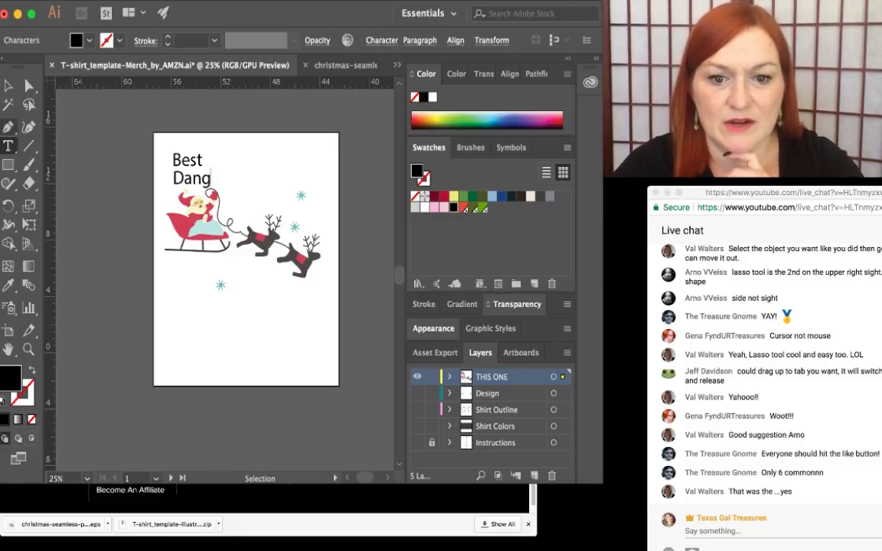
key(Escape)
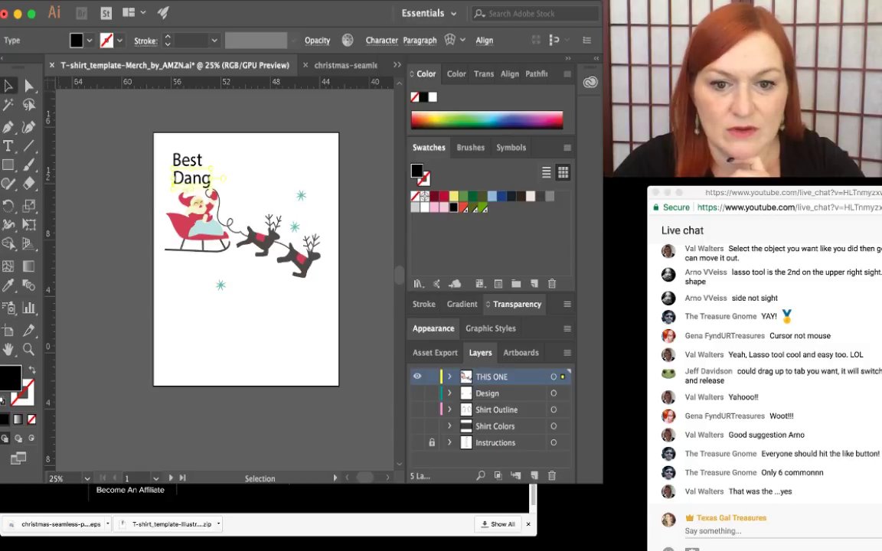
drag(208, 177, 293, 160)
drag(184, 161, 184, 166)
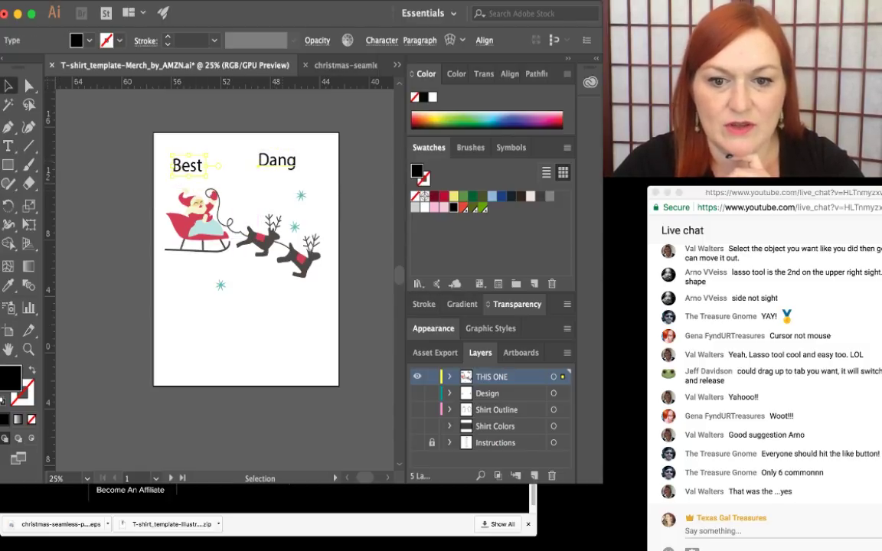
drag(271, 160, 268, 173)
- Duplicate the word "Dang", place the copy below the sleigh and snowflake, and change its text to "Christmas"
key(super+c)
key(super+v)
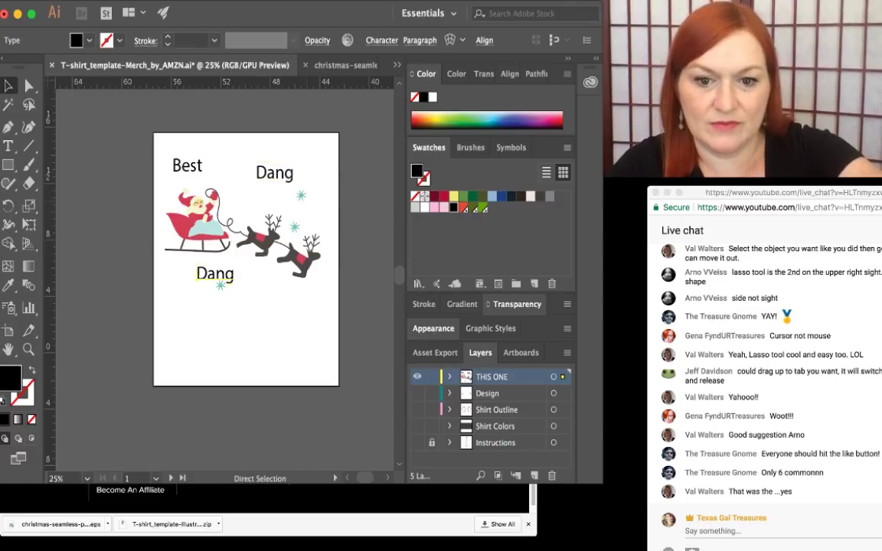
drag(222, 273, 221, 316)
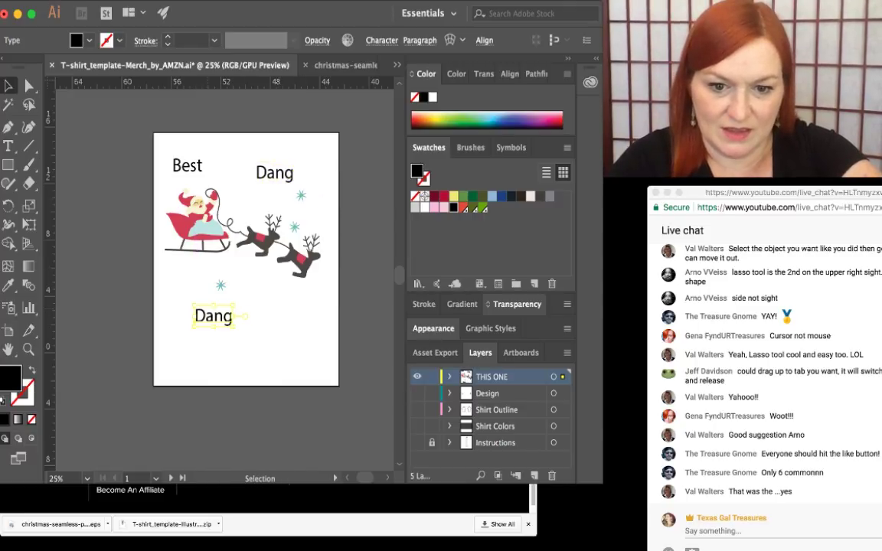
double_click(220, 316)
double_click(219, 316)
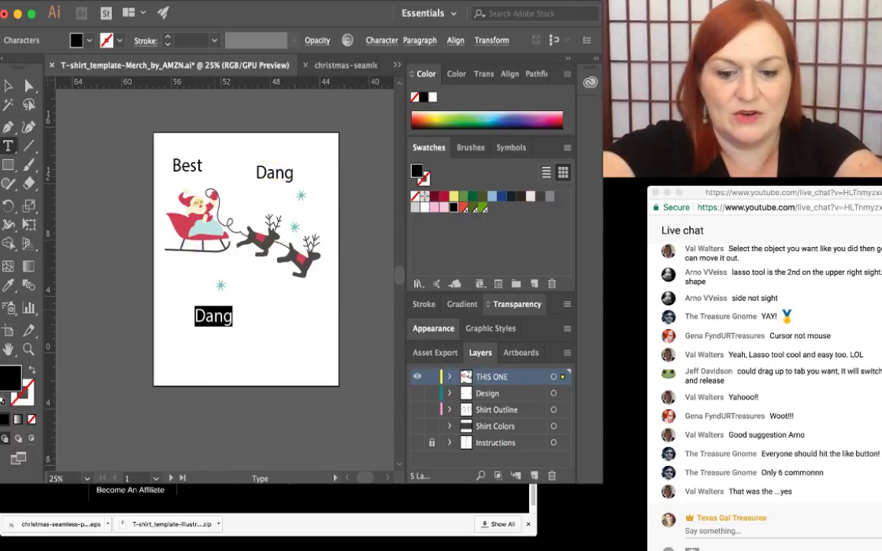
text(Christ)
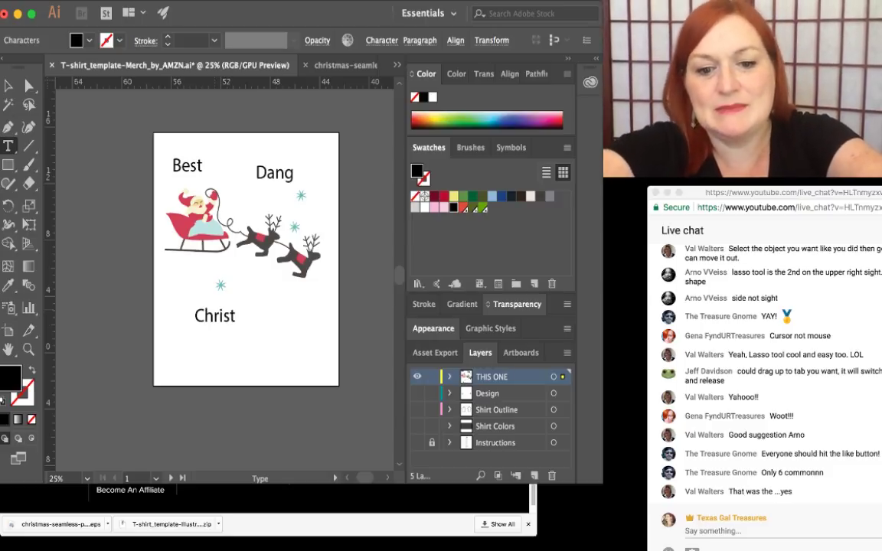
text(mas)
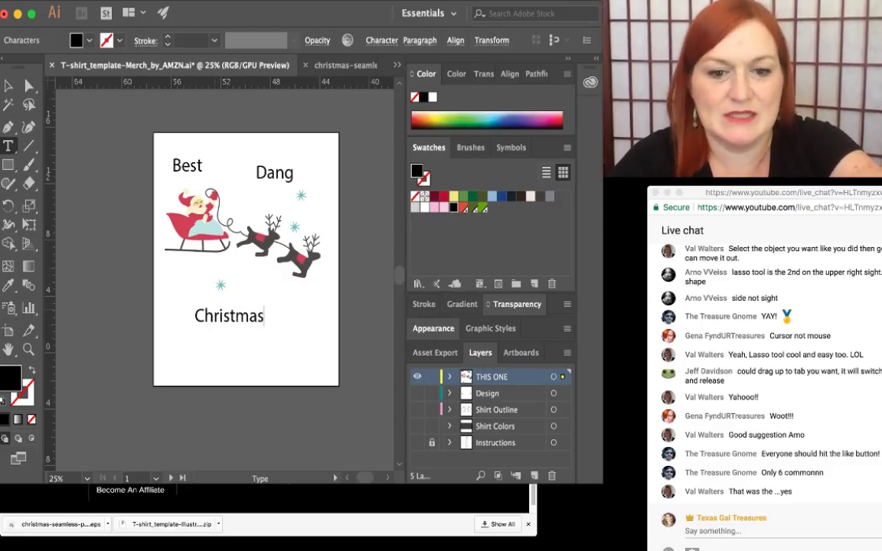
key(Escape)
key(Escape)
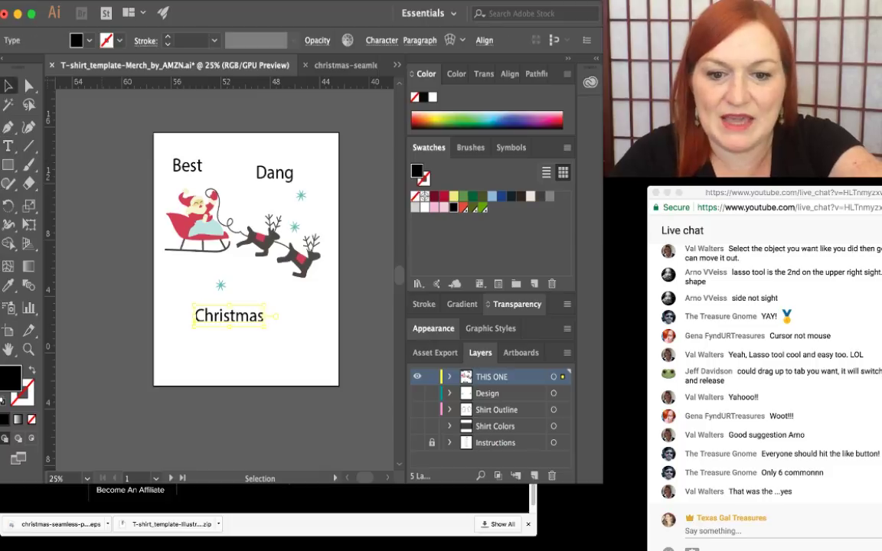
click(107, 199)
click(9, 145)
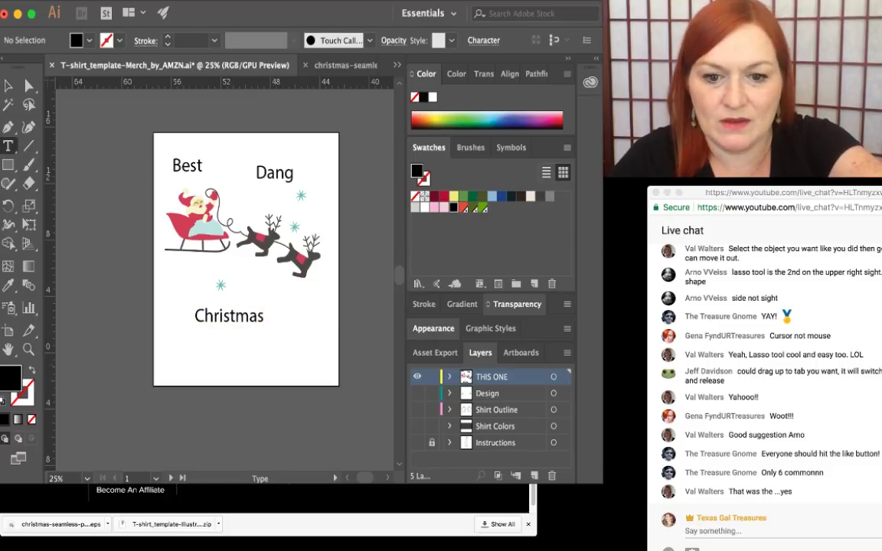
click(241, 345)
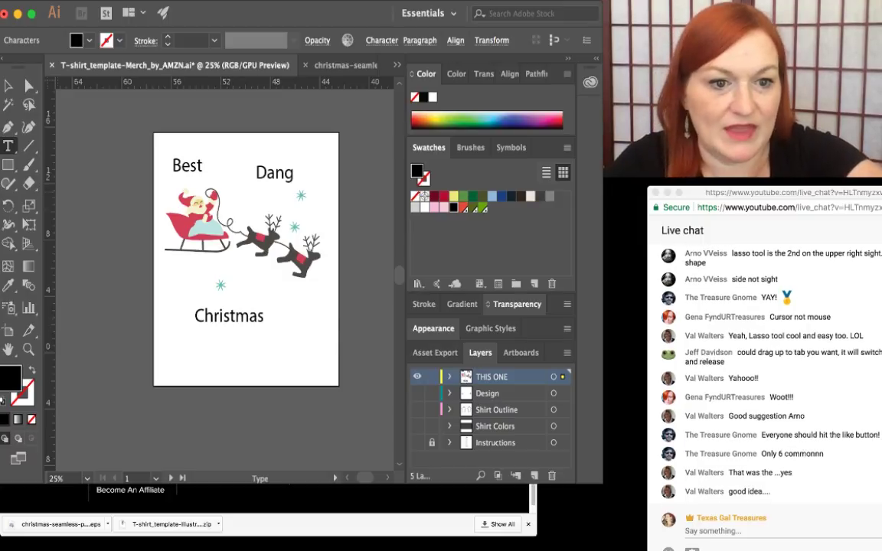
key(v)
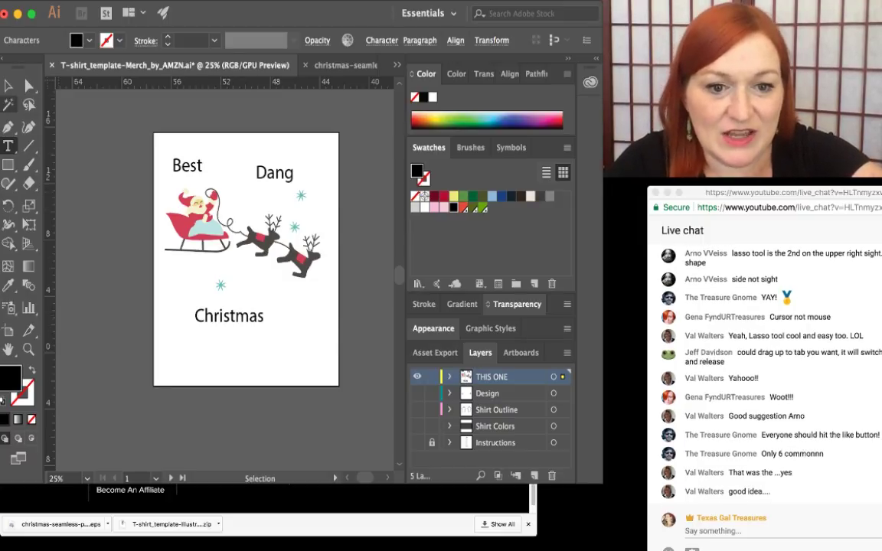
- Duplicate the word "Christmas" and change the copy's text to "Shirt", leaving it between the sleigh and the original word
click(230, 316)
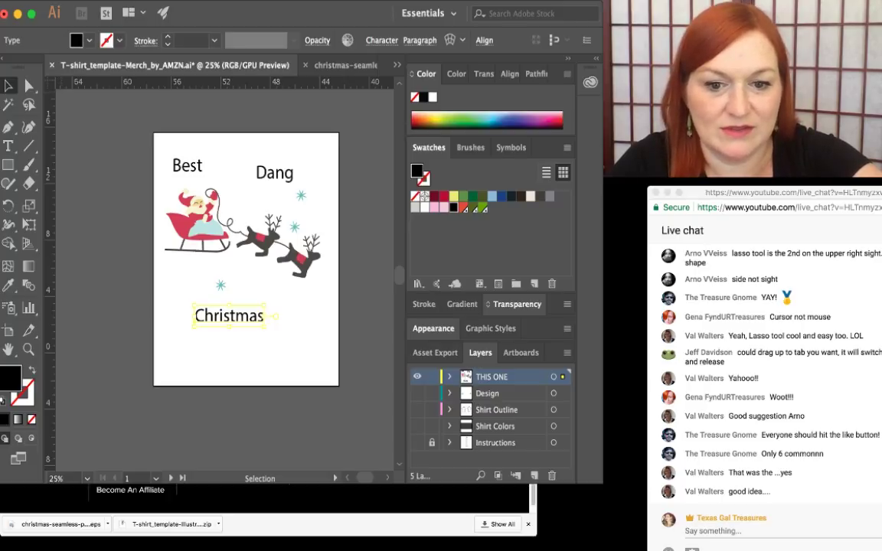
key(ctrl+v)
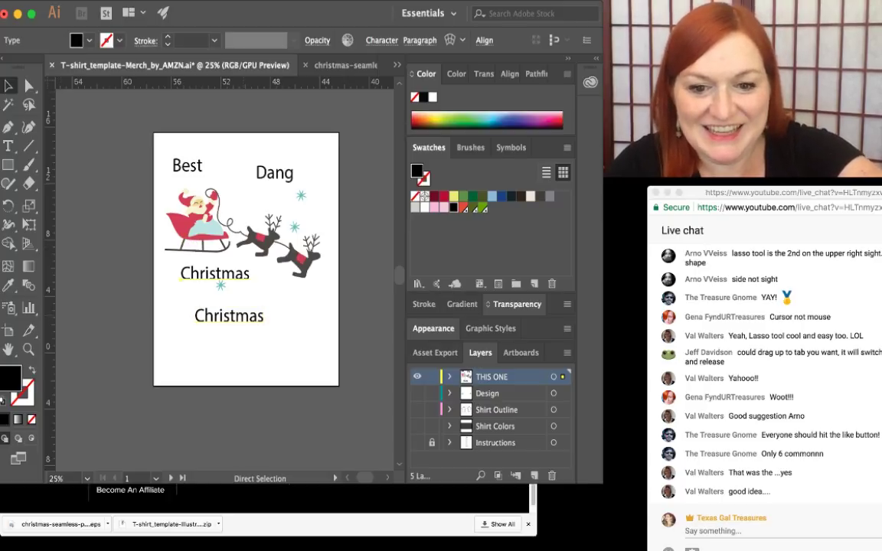
key(t)
click(216, 273)
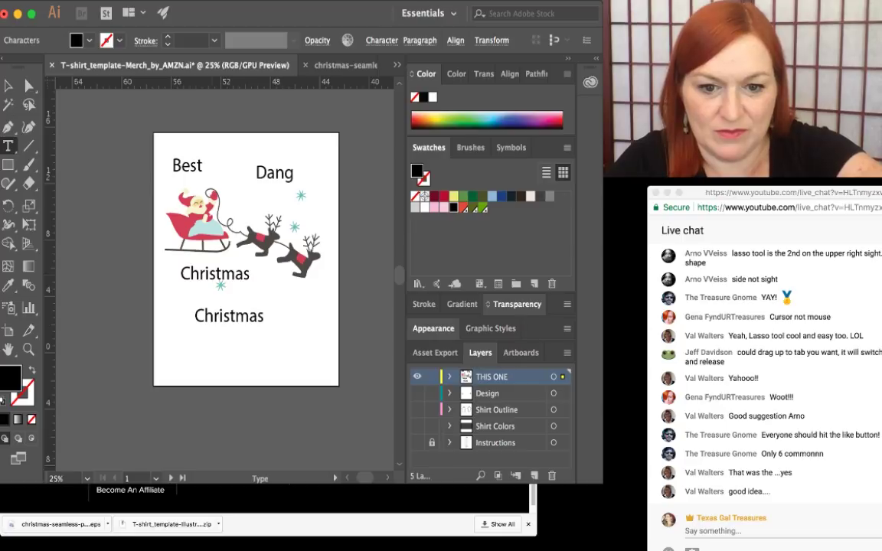
double_click(215, 274)
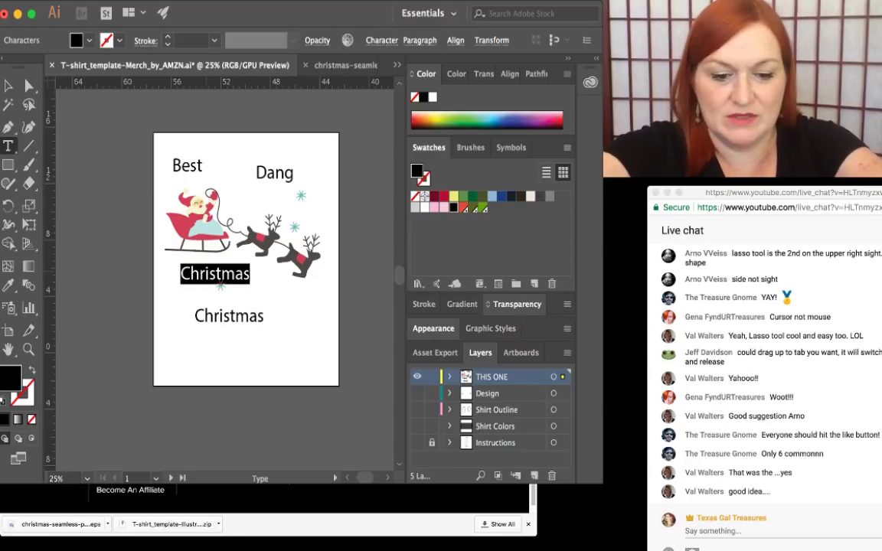
text(Shirt)
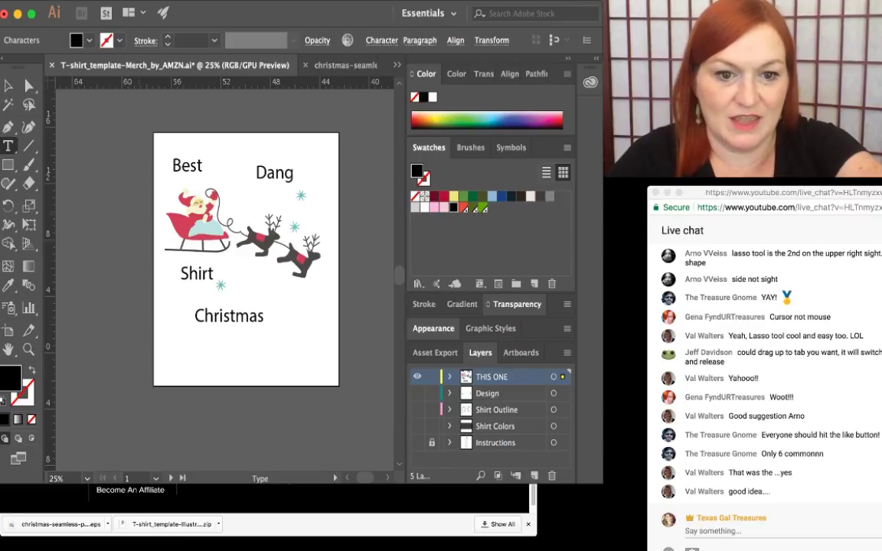
key(Escape)
- Paste another copy of "Christmas", place it directly below the existing one, and change its text to "Ever!"
key(super+v)
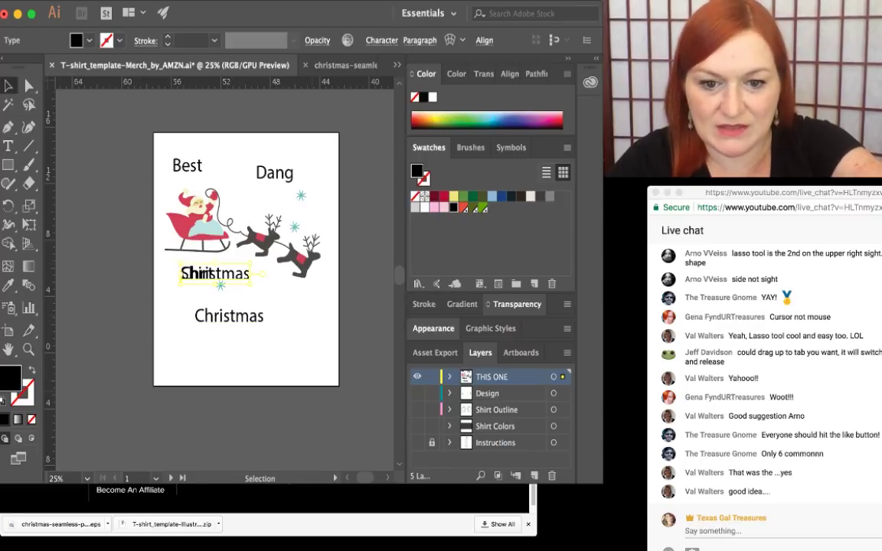
drag(237, 273, 252, 350)
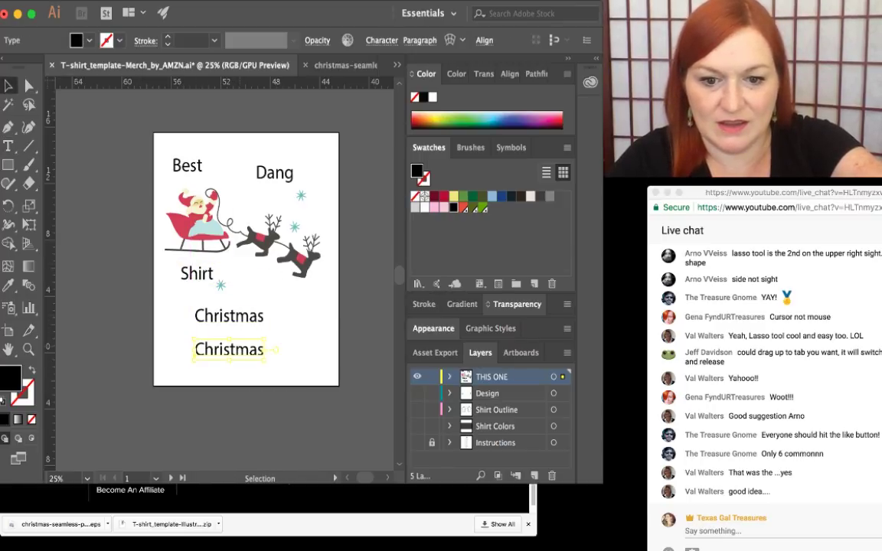
double_click(251, 349)
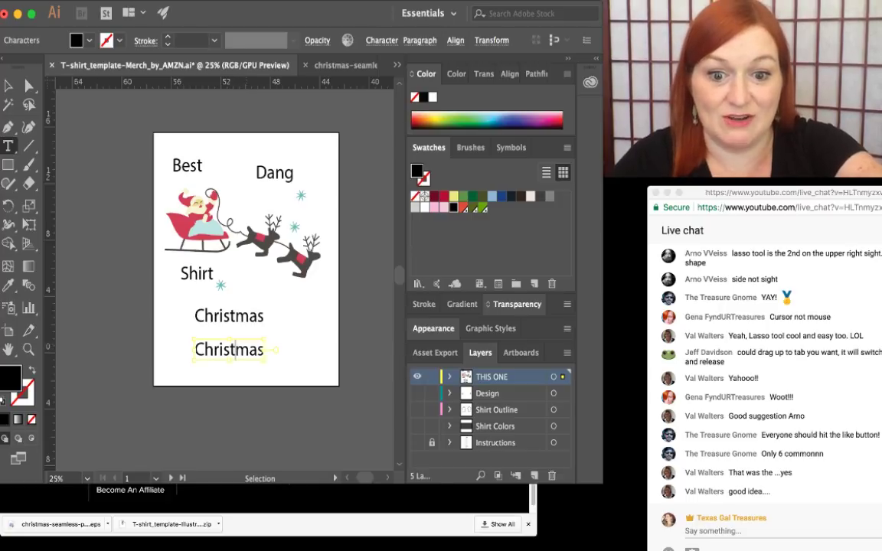
double_click(228, 349)
text(Ever)
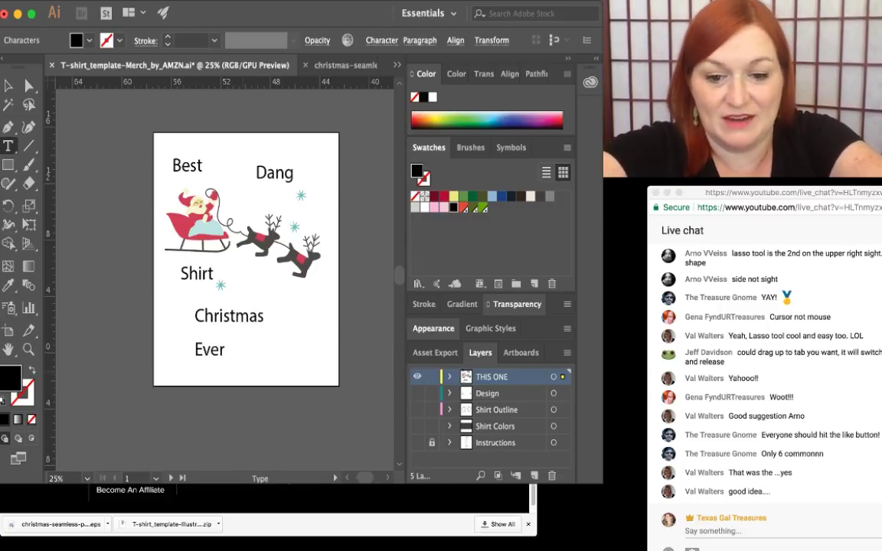
text(!)
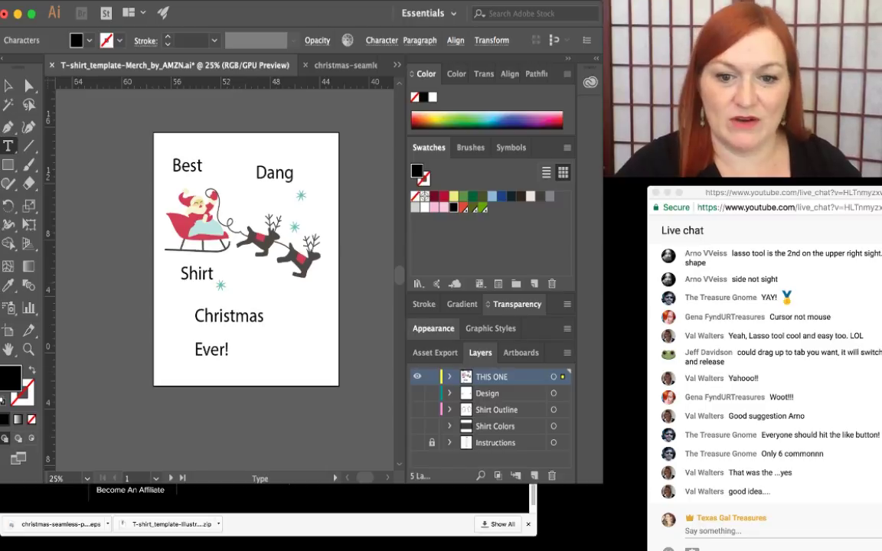
key(super+equal)
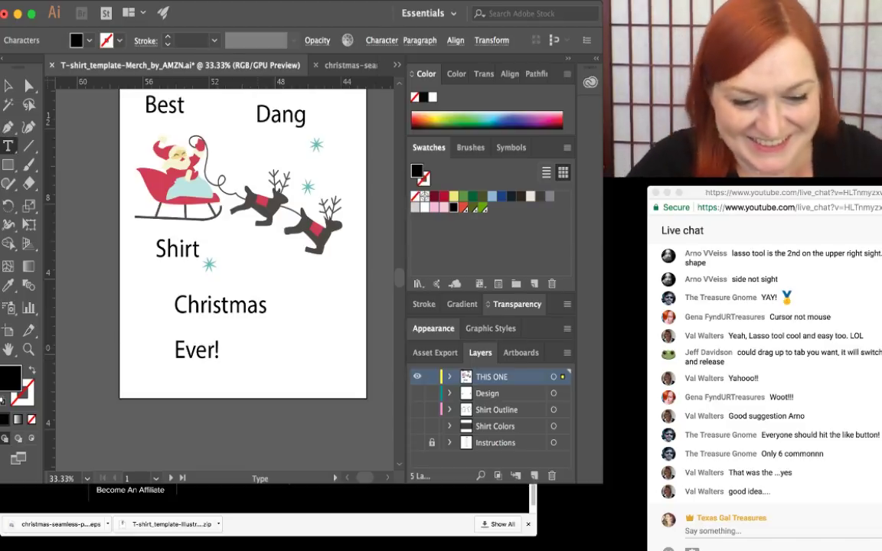
key(super+minus)
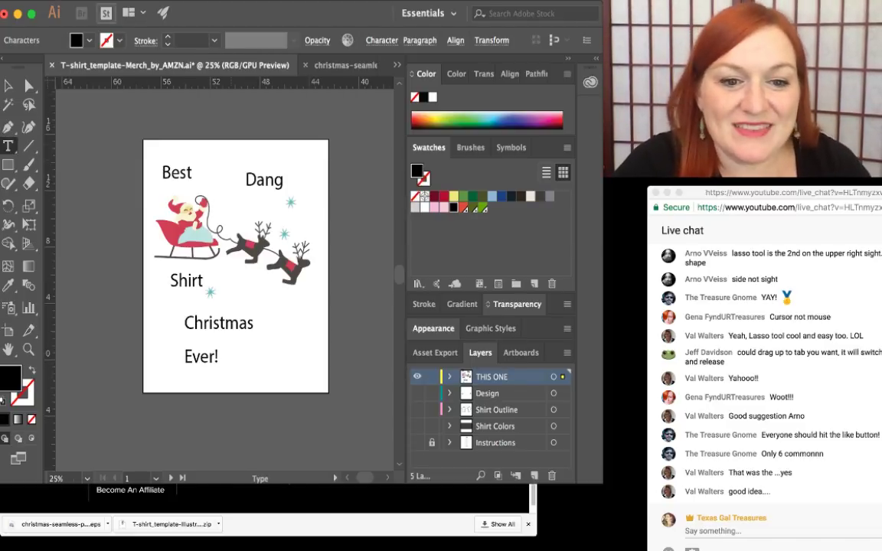
key(Escape)
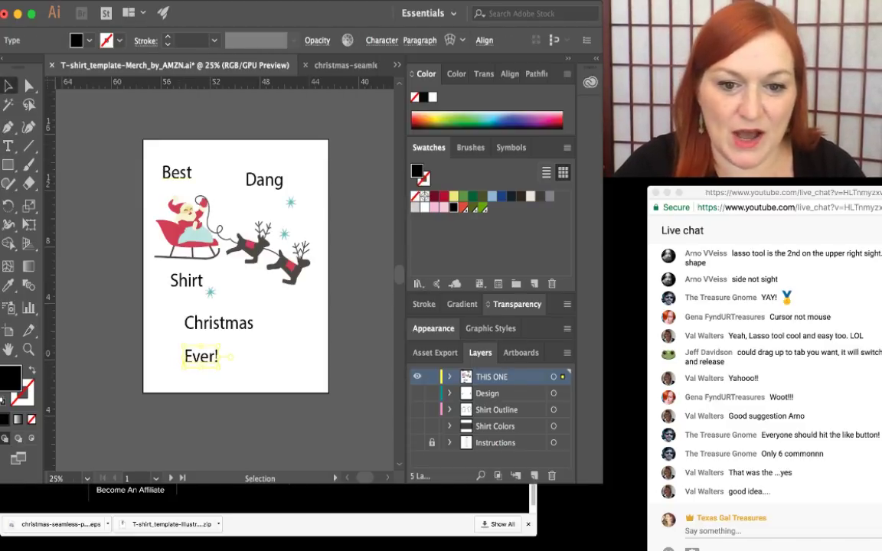
- Enlarge "Best" above Santa and make "Dang" even larger beside it above the reindeer, keeping the two words from touching
drag(176, 173, 177, 166)
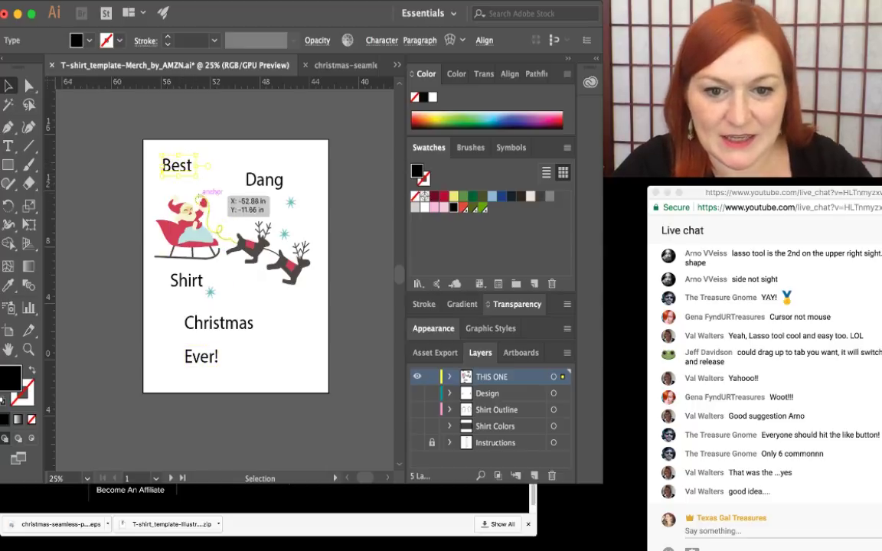
drag(202, 197, 285, 187)
click(264, 180)
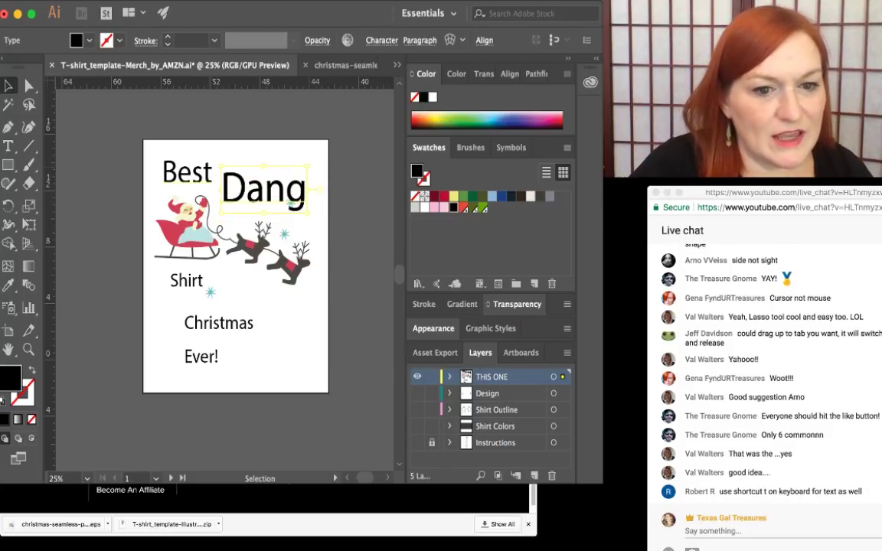
mouse_move(200, 178)
mouse_down()
mouse_move(196, 184)
mouse_move(201, 176)
mouse_up()
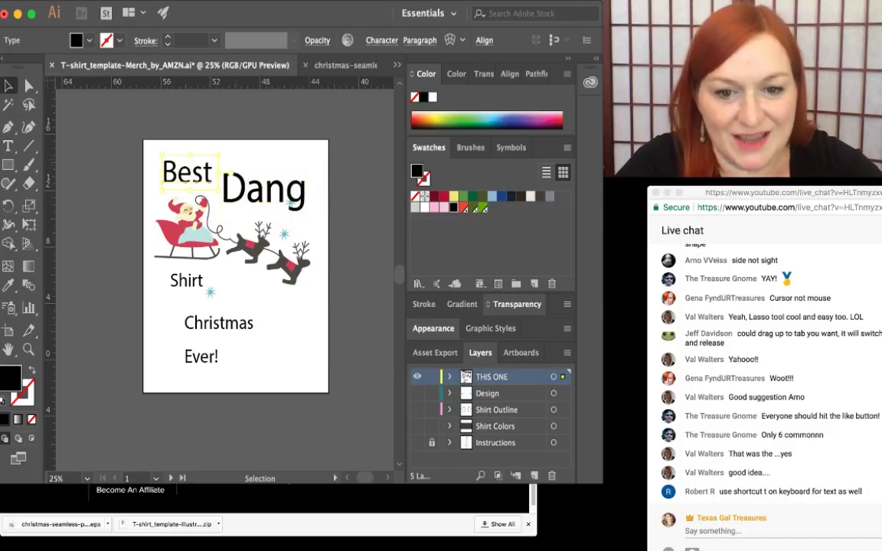
mouse_move(289, 189)
mouse_down()
mouse_move(308, 178)
mouse_move(295, 186)
mouse_move(298, 196)
mouse_up()
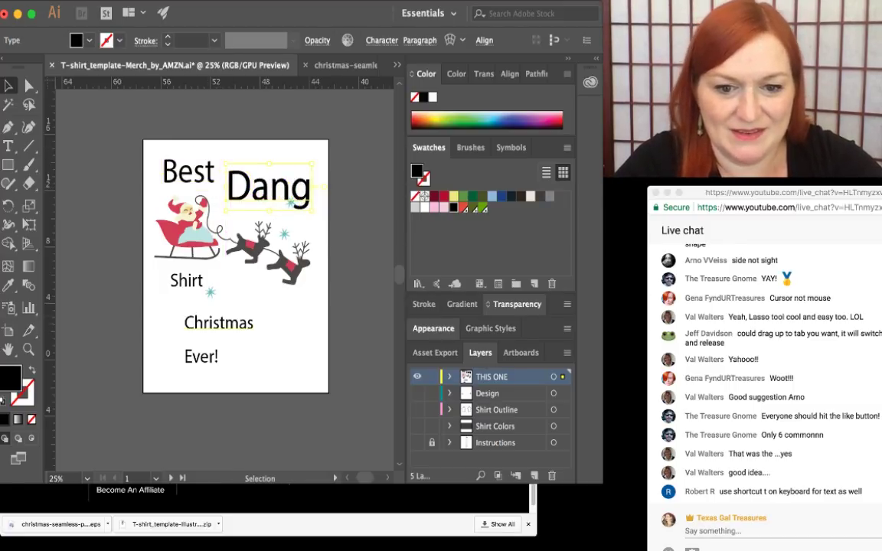
- Move "Shirt" to the right of "Ever!", then enlarge "Christmas" and place it directly below the sleigh
drag(191, 281, 262, 358)
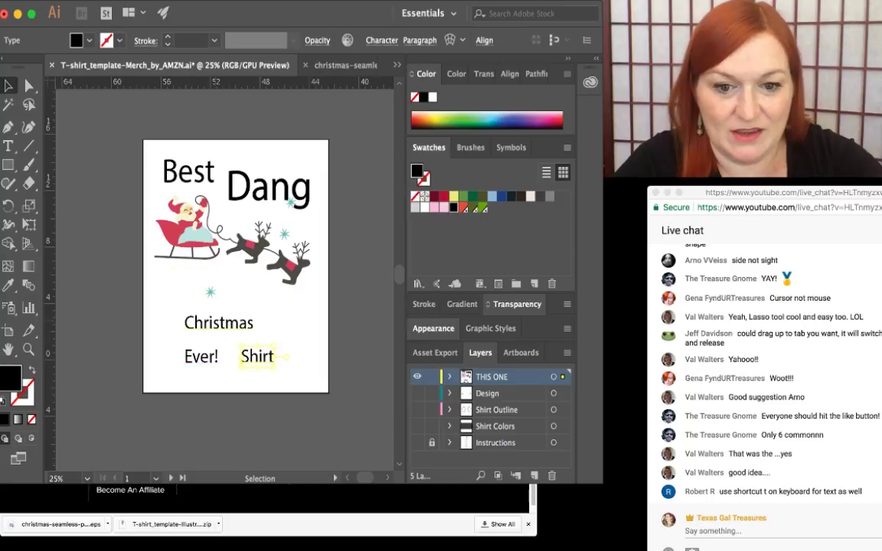
drag(230, 324, 288, 311)
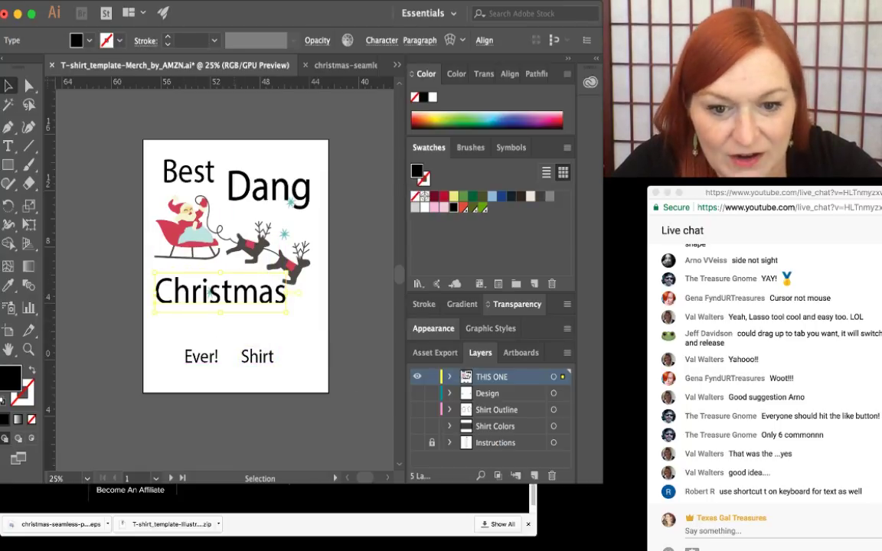
drag(242, 287, 237, 287)
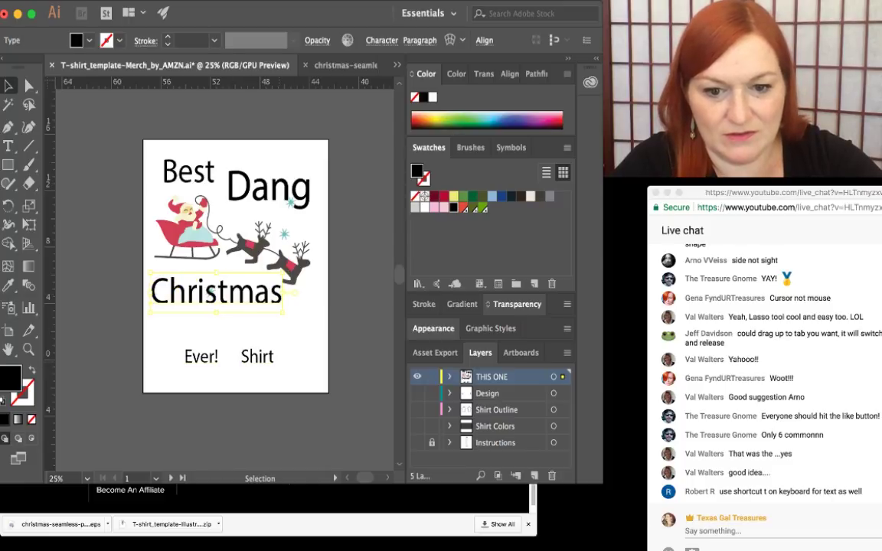
- Enlarge "Shirt" and "Ever!" and place them side by side below "Christmas", with "Shirt" first
drag(265, 356, 236, 366)
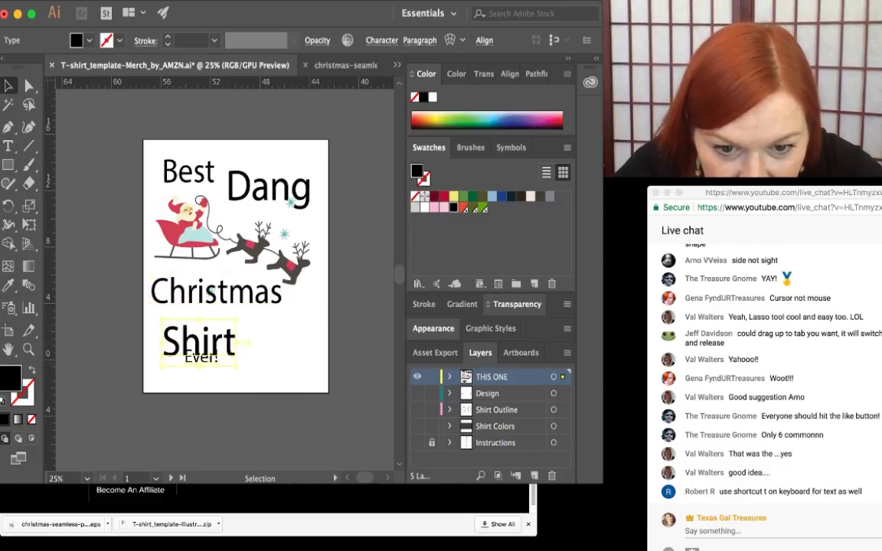
drag(213, 335, 206, 317)
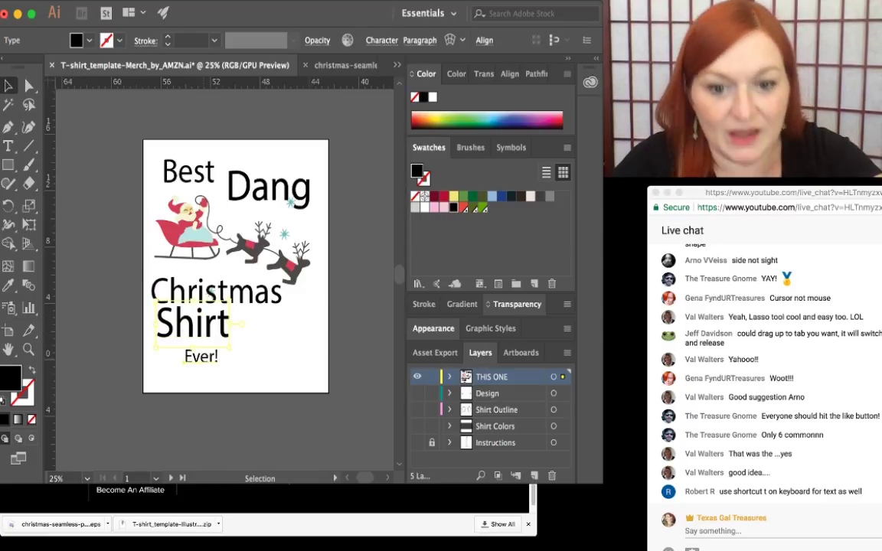
drag(201, 357, 296, 330)
shift+drag(241, 355, 252, 348)
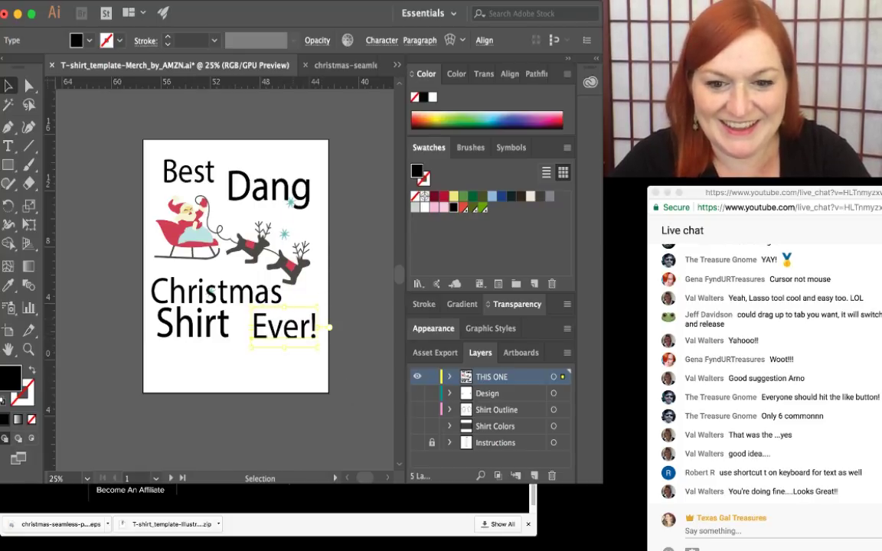
- Lower "Christmas", "Shirt" and "Ever!" slightly and bring "Shirt" and "Ever!" closer together as a row beneath "Christmas"
drag(311, 320, 307, 329)
mouse_move(210, 323)
mouse_down()
mouse_move(239, 332)
mouse_move(229, 333)
mouse_move(230, 311)
mouse_move(212, 334)
mouse_up()
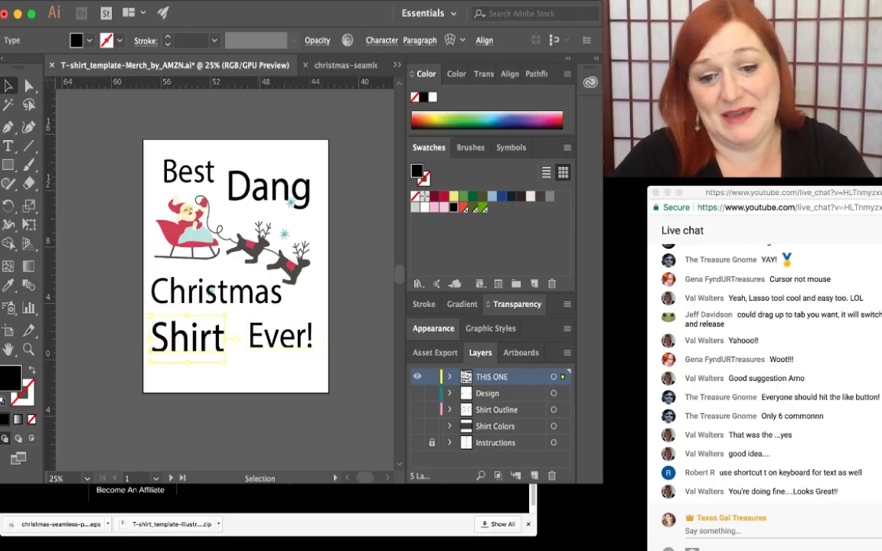
drag(290, 330, 311, 334)
click(275, 296)
drag(220, 332, 233, 331)
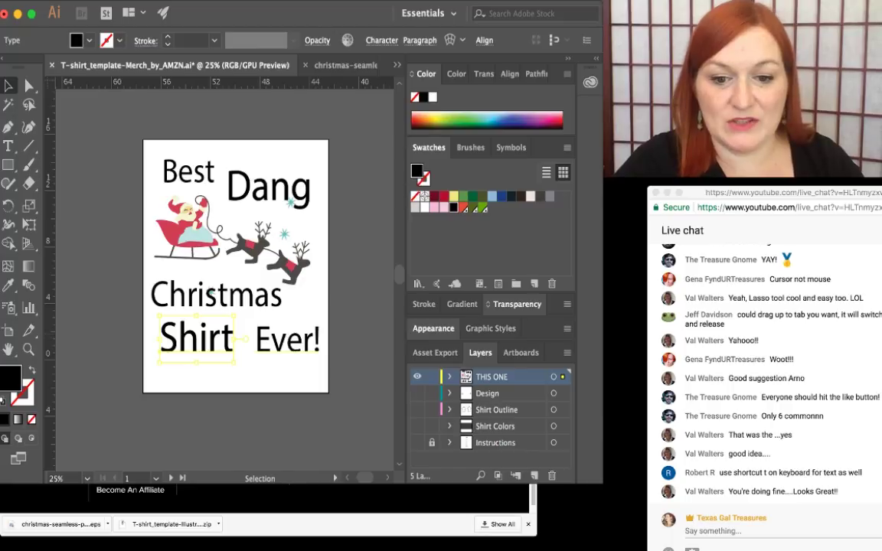
drag(299, 328, 291, 331)
click(283, 296)
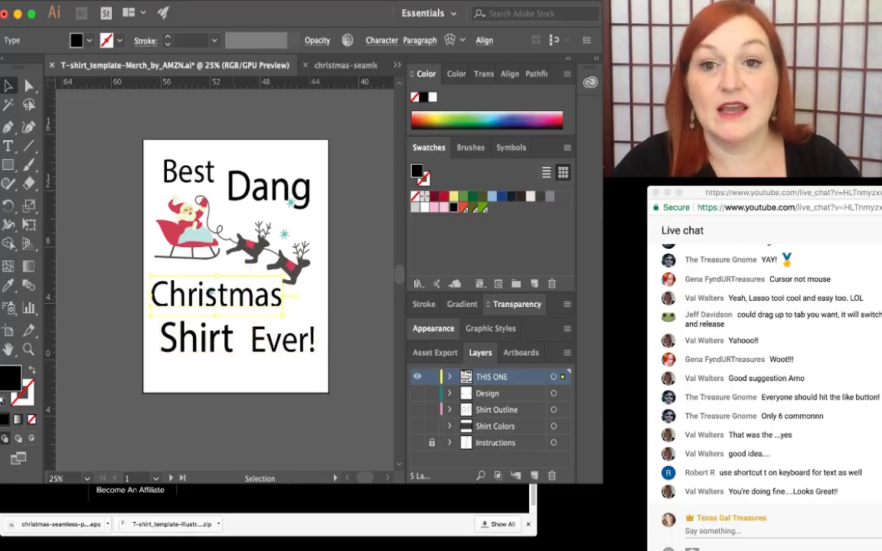
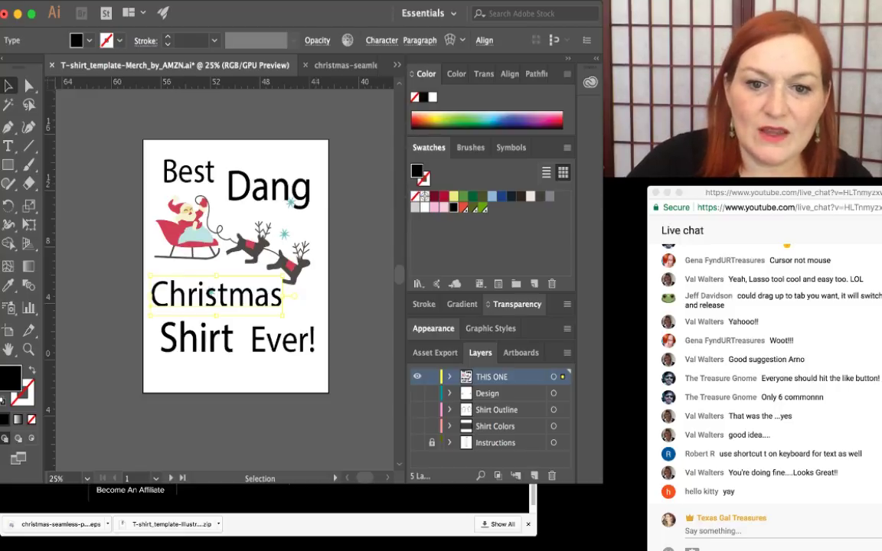
- Change the font of "Christmas" to a bold, condensed brush-script typeface
key(Down)
key(Down)
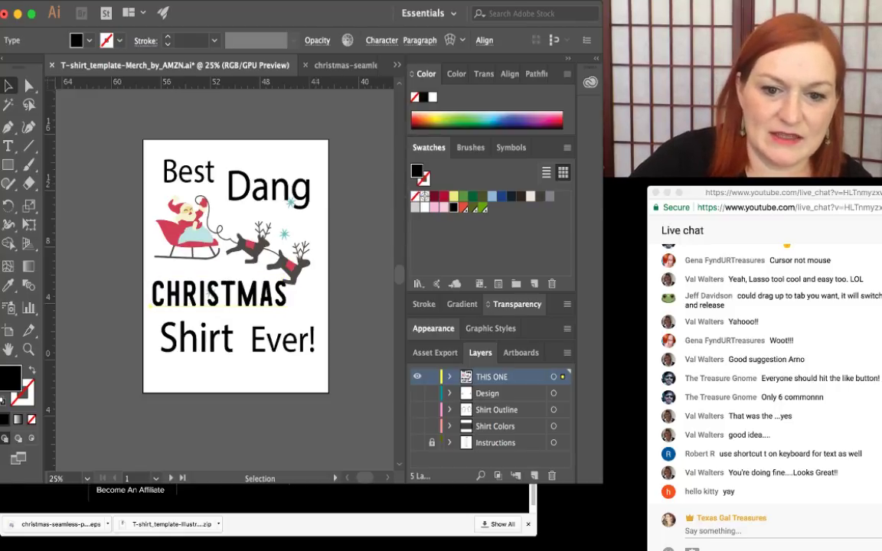
key(Down)
key(Down)
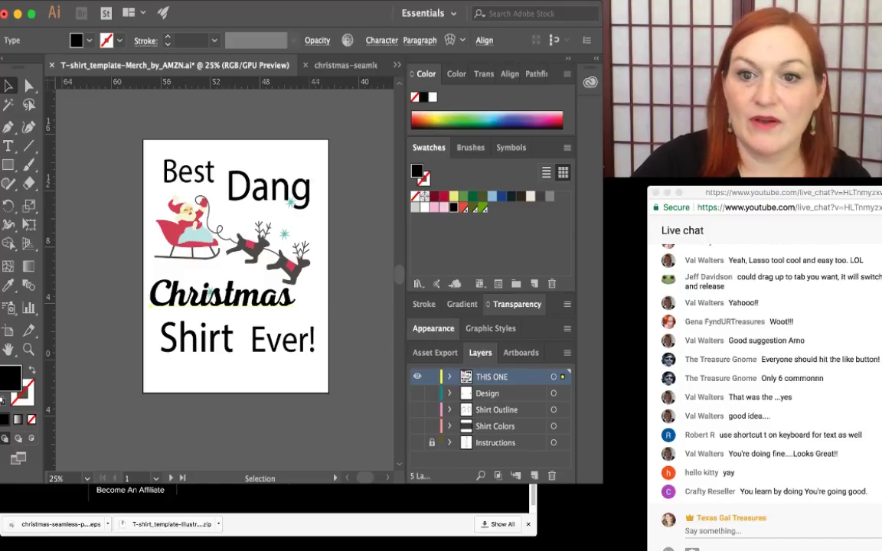
key(Down)
key(Down)
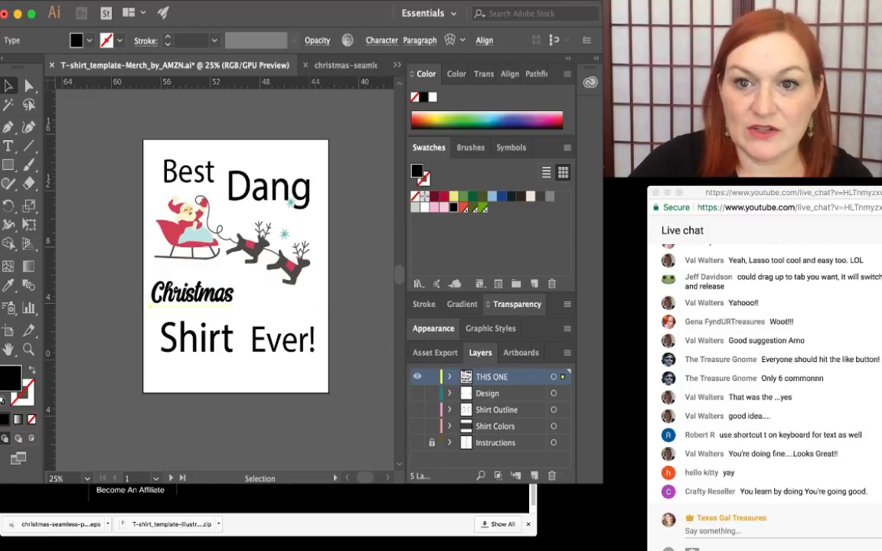
key(Return)
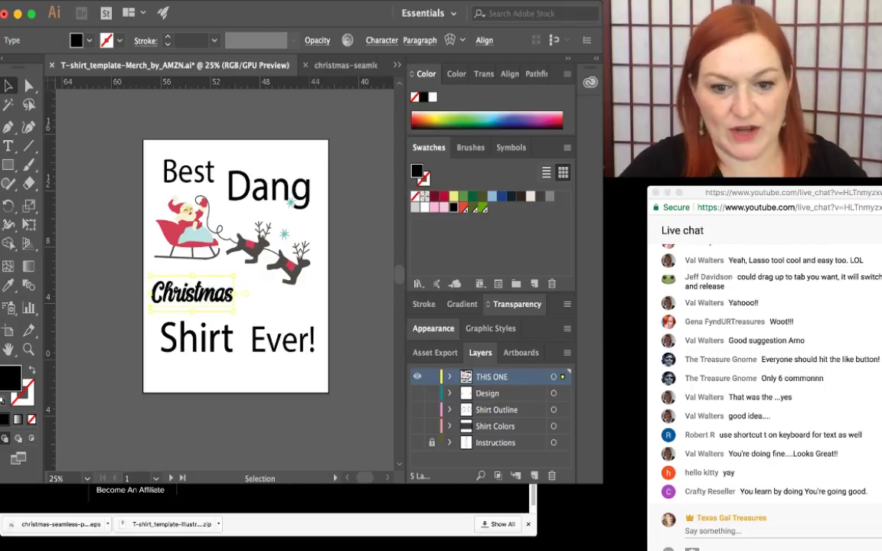
- Enlarge "Christmas" to nearly the width of the artboard and center it between the sleigh and the "Shirt Ever!" row
mouse_move(233, 277)
mouse_down()
mouse_move(280, 262)
mouse_move(240, 286)
mouse_up()
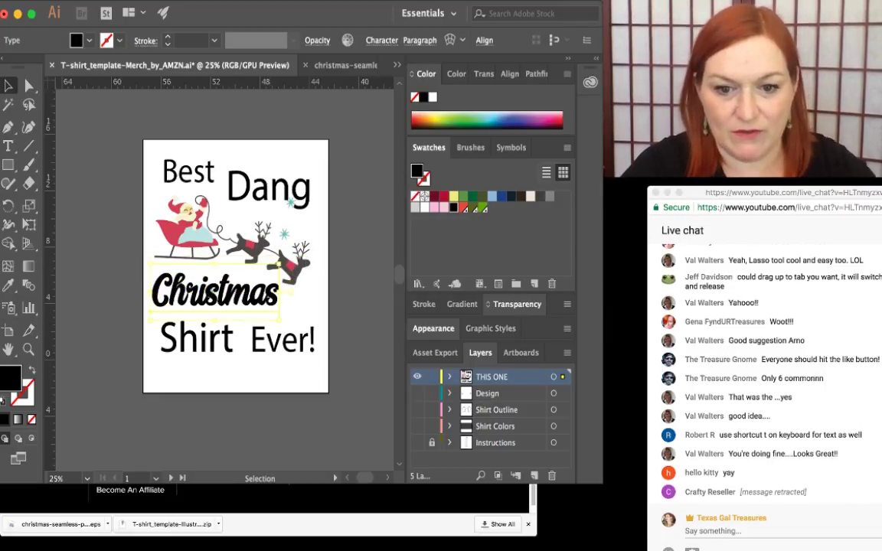
drag(279, 320, 321, 342)
drag(245, 295, 243, 293)
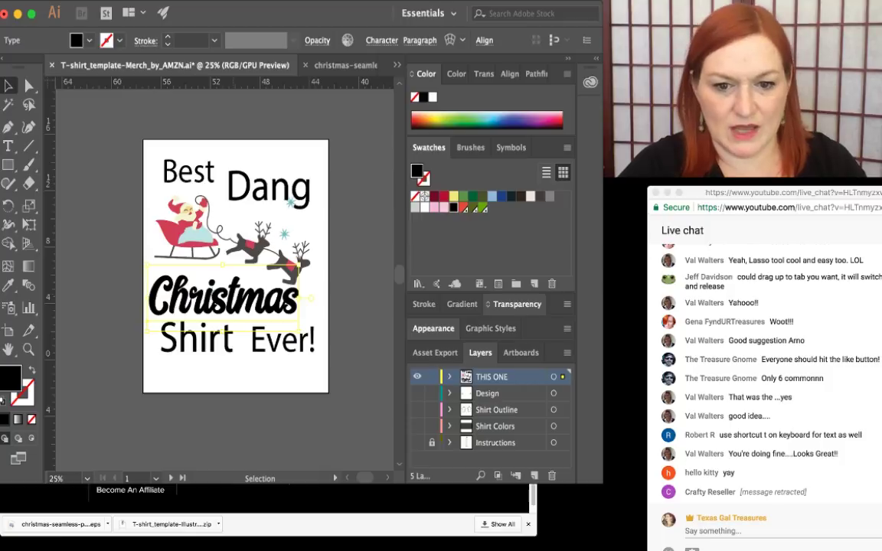
- Widen the application window and set "Best" in the same bold brush-script font as "Christmas"
click(195, 338)
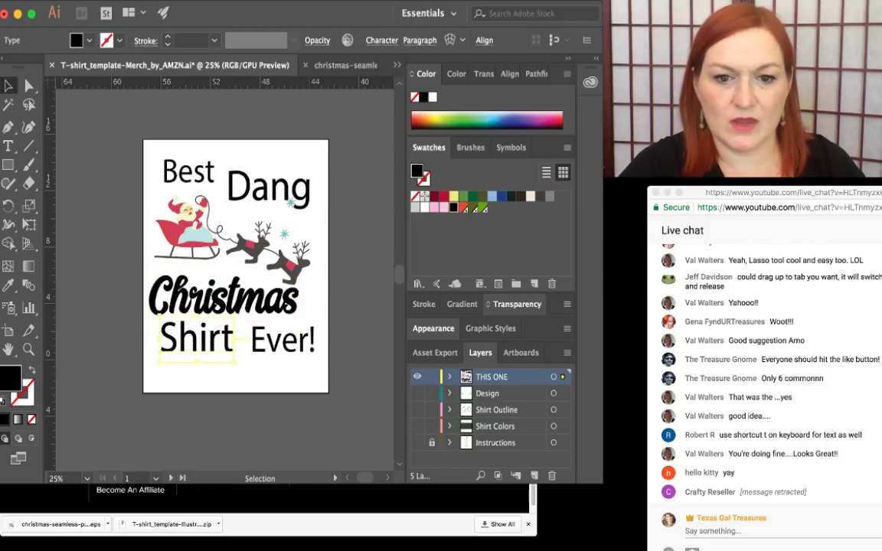
click(188, 172)
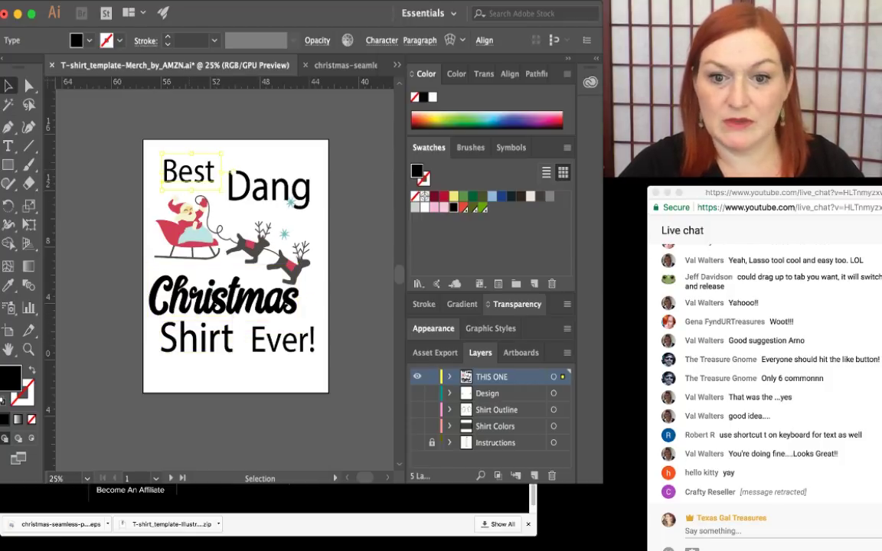
click(230, 297)
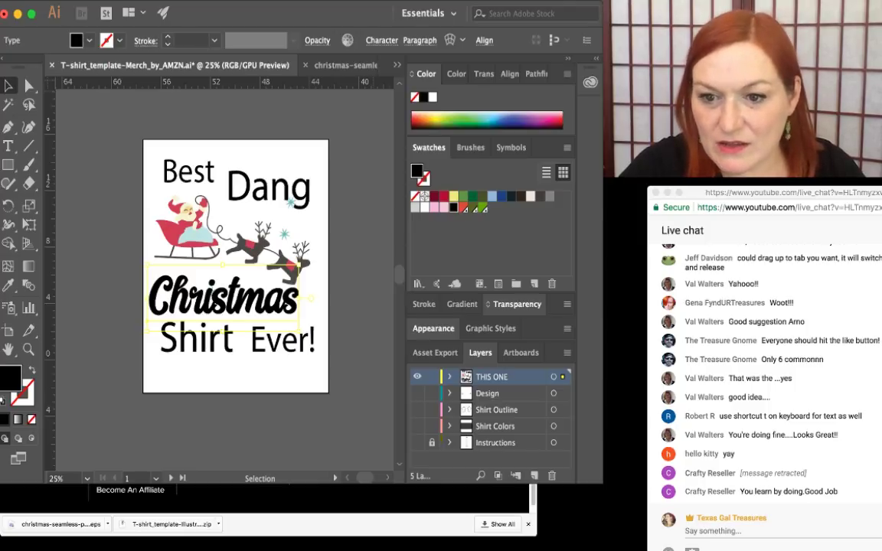
drag(603, 483, 708, 484)
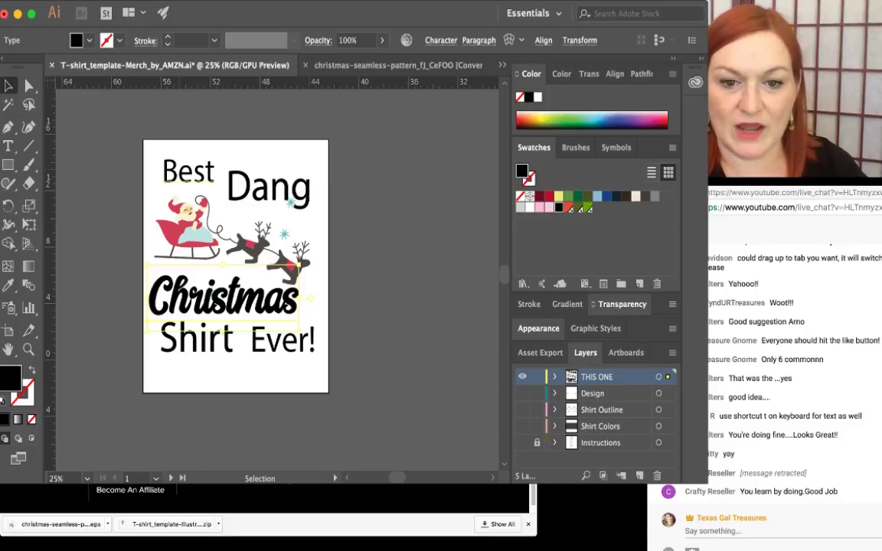
click(188, 172)
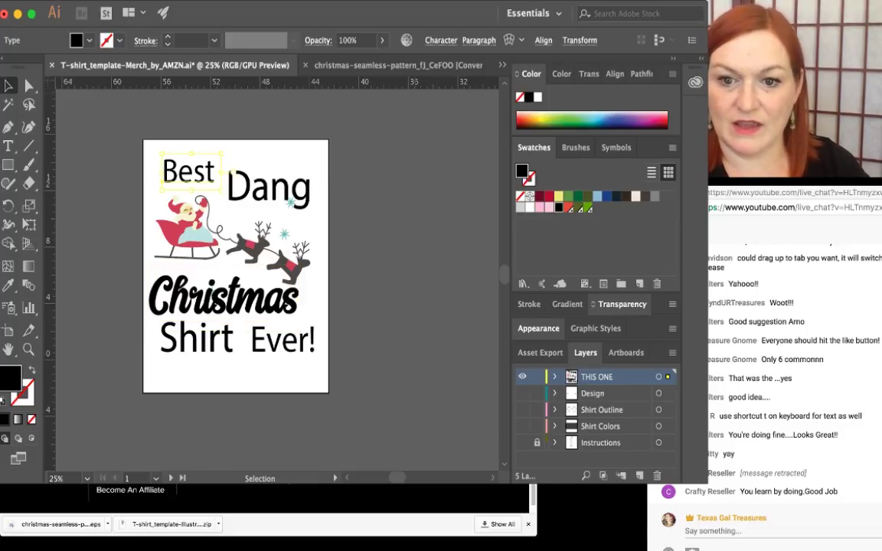
key(Down)
key(Down)
key(Down)
key(Down)
key(Down)
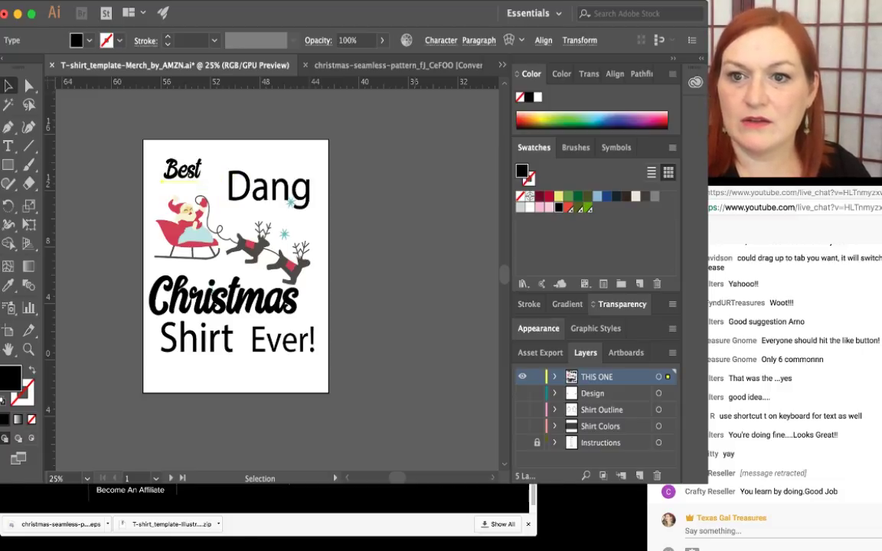
key(Down)
key(Up)
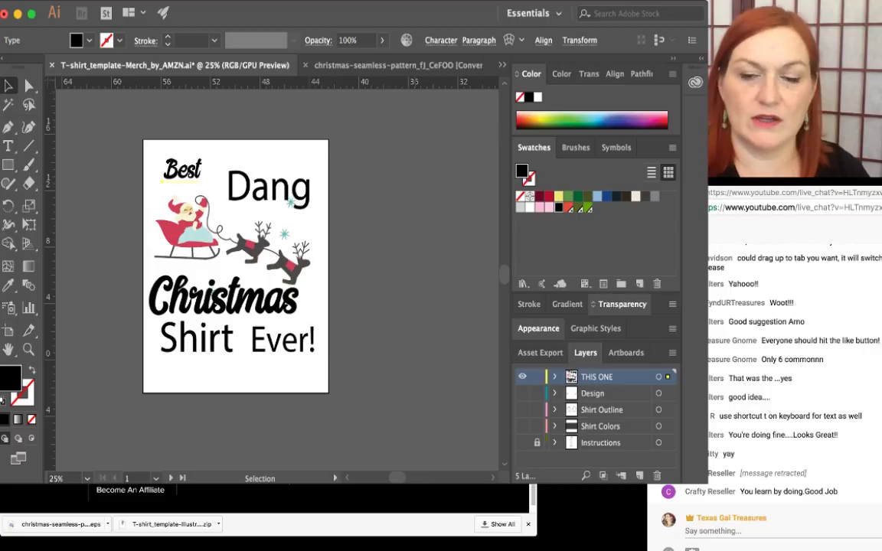
key(Return)
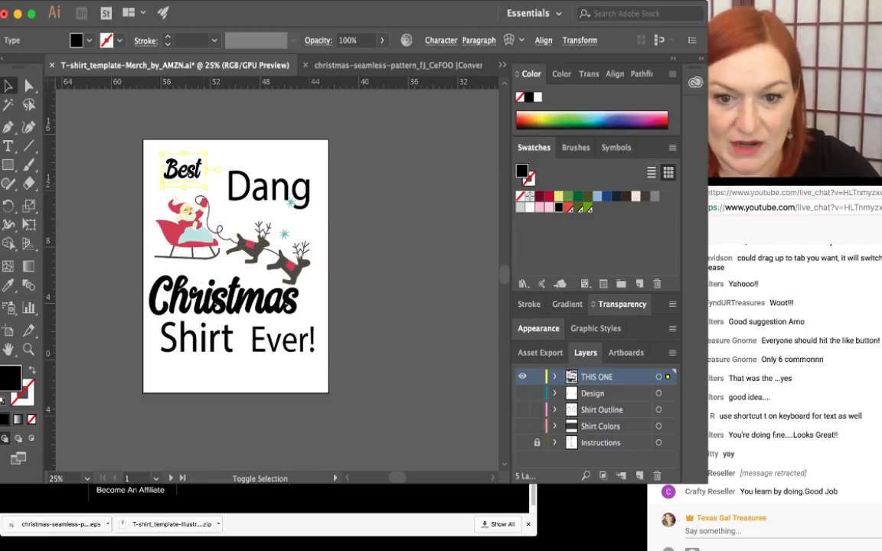
- Enlarge "Best" above Santa and tilt "Dang" slightly clockwise beside it, keeping the two words apart
drag(207, 186, 196, 171)
drag(297, 182, 328, 193)
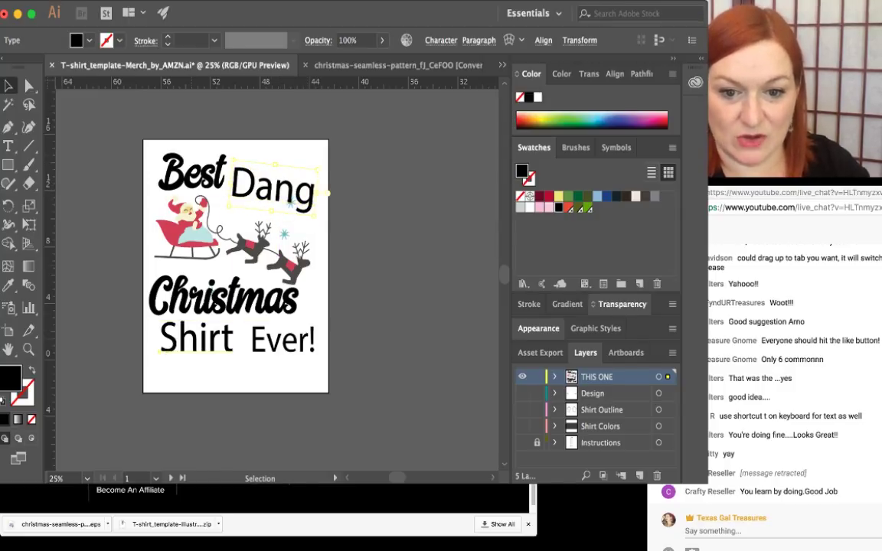
- Enlarge "Shirt" and "Ever!" so the row fills the width beneath "Christmas", leaving a small gap between the words
mouse_move(235, 363)
mouse_down()
mouse_move(253, 368)
mouse_move(211, 348)
mouse_move(226, 357)
mouse_up()
drag(283, 348, 328, 348)
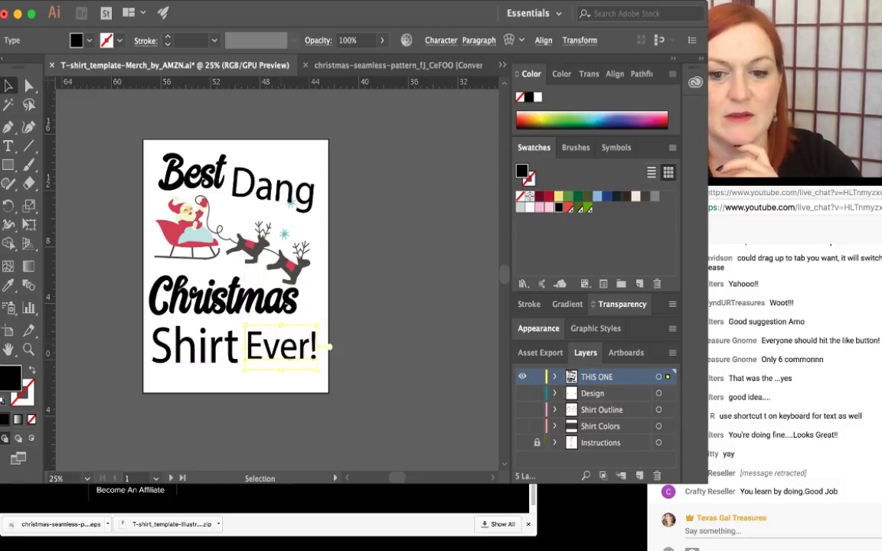
click(386, 346)
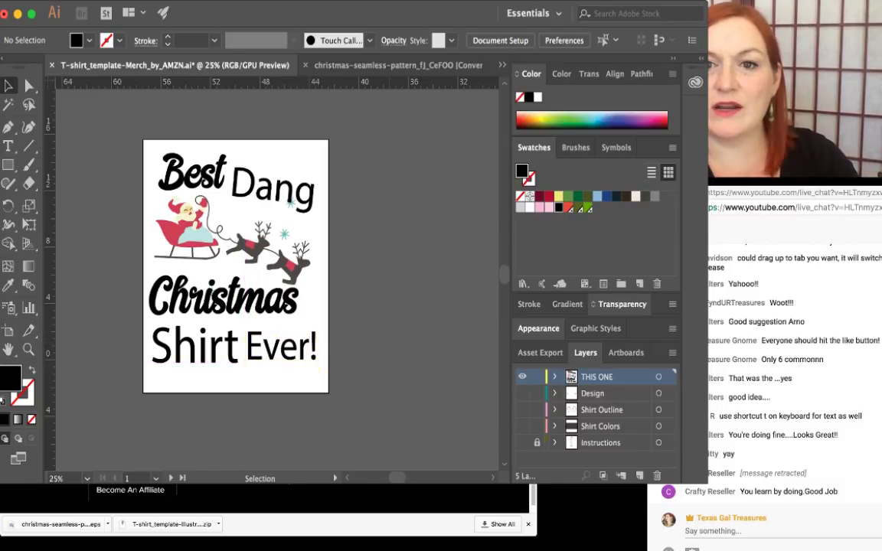
- Set "Shirt" in a hand-lettered font mixing capitals and small letters, and scale it down to clear "Christmas" and "Ever!"
drag(337, 13, 267, 13)
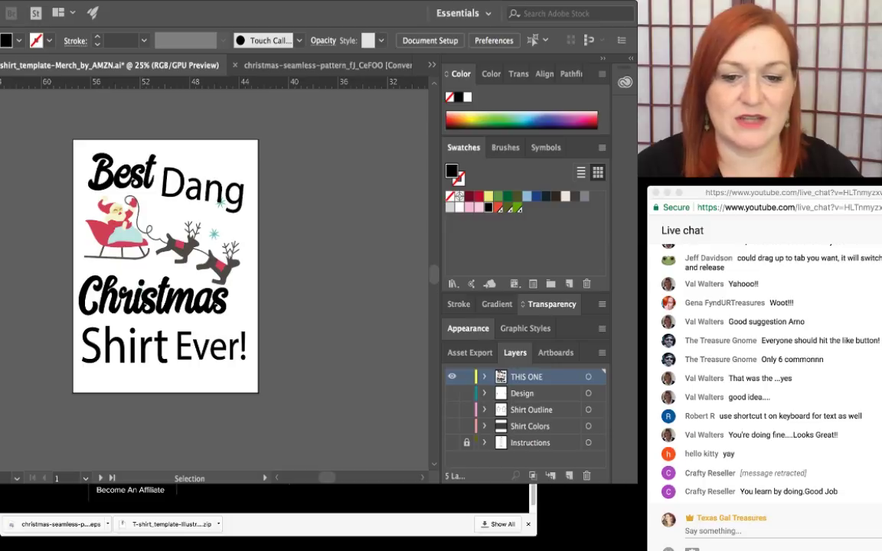
click(125, 348)
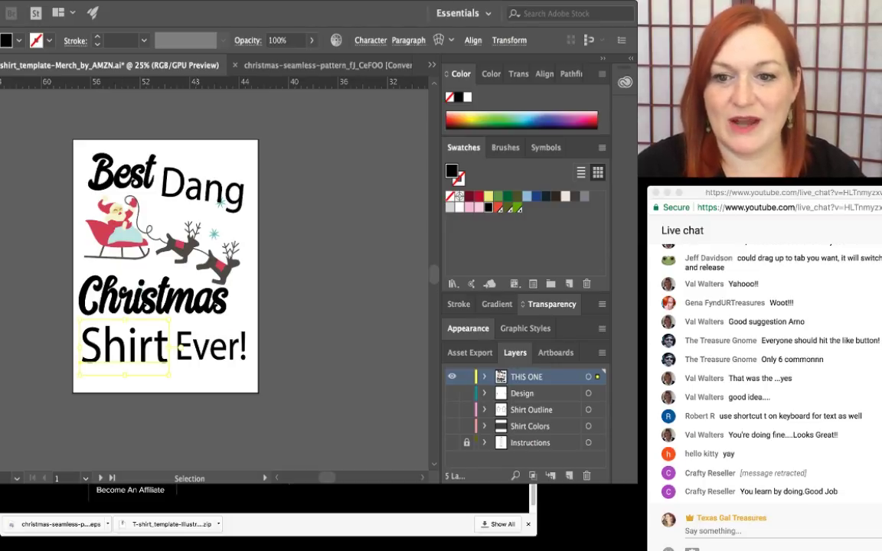
key(Down)
key(Down)
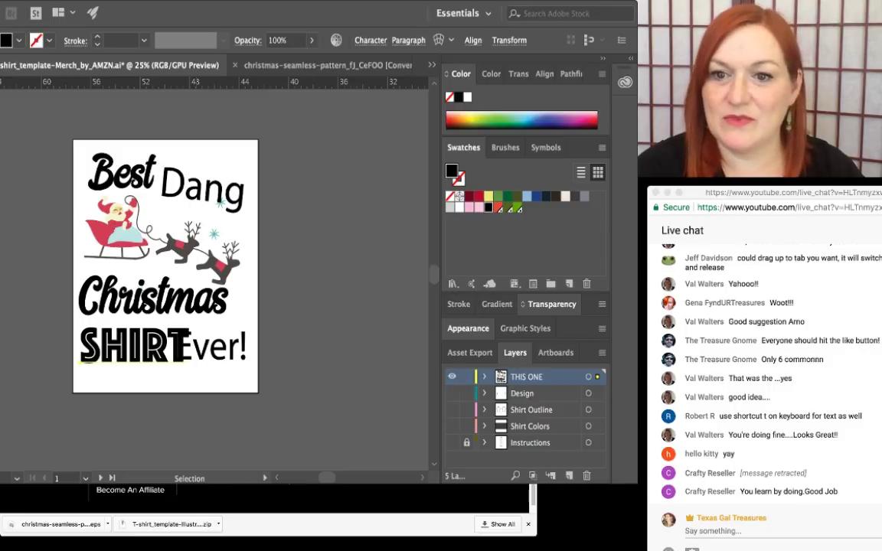
key(Down)
key(Down)
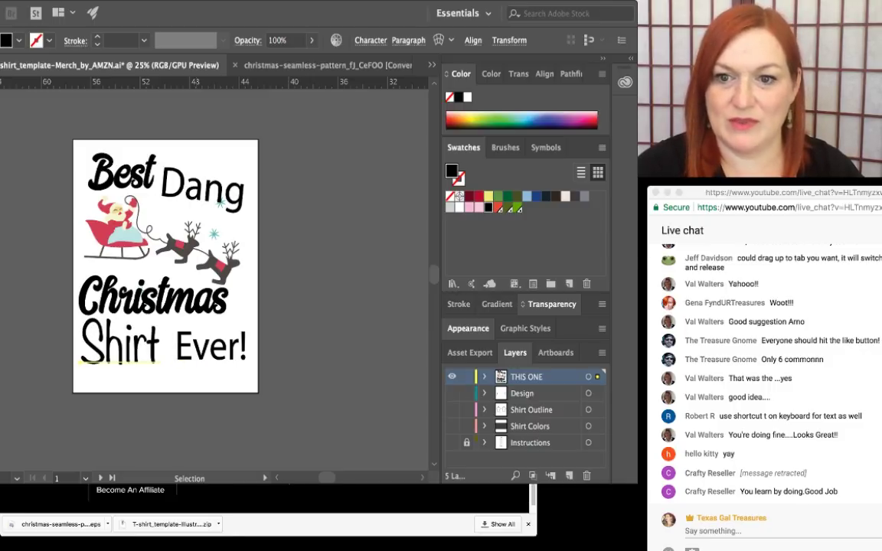
key(Down)
key(Down)
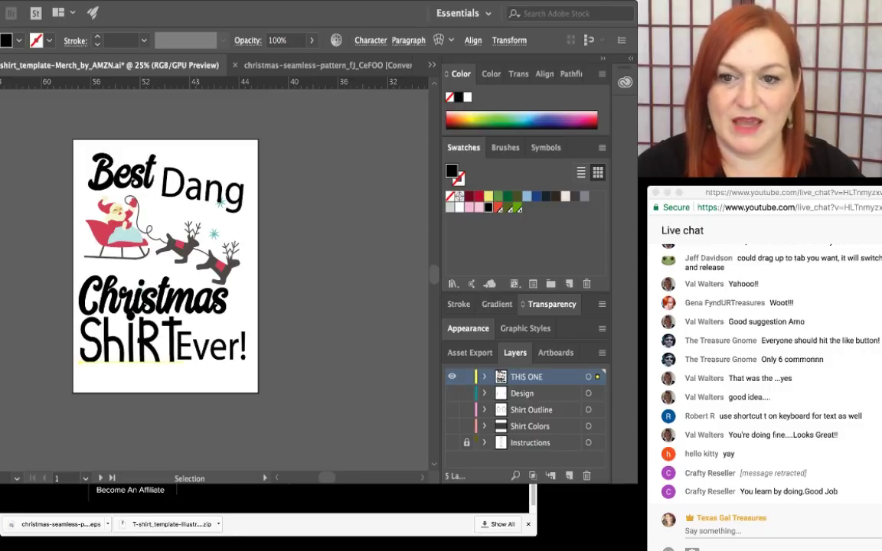
key(Return)
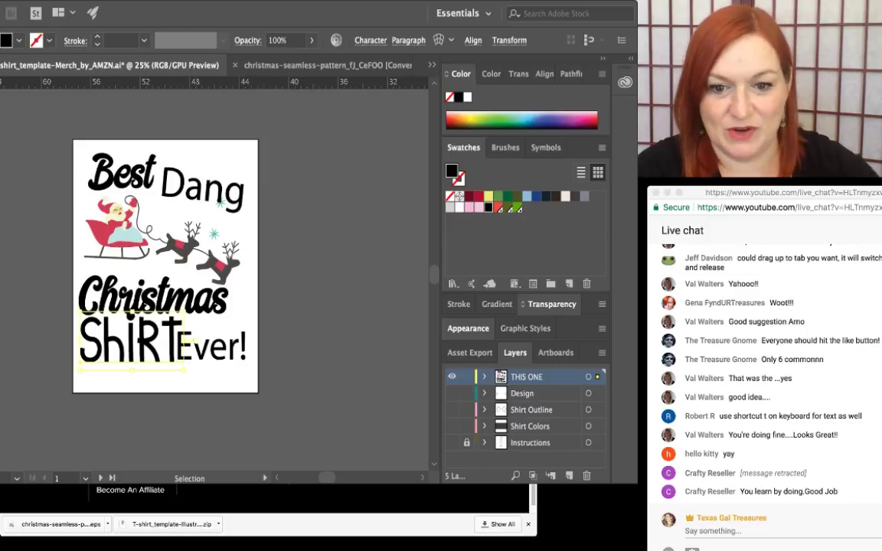
drag(183, 312, 120, 326)
click(211, 348)
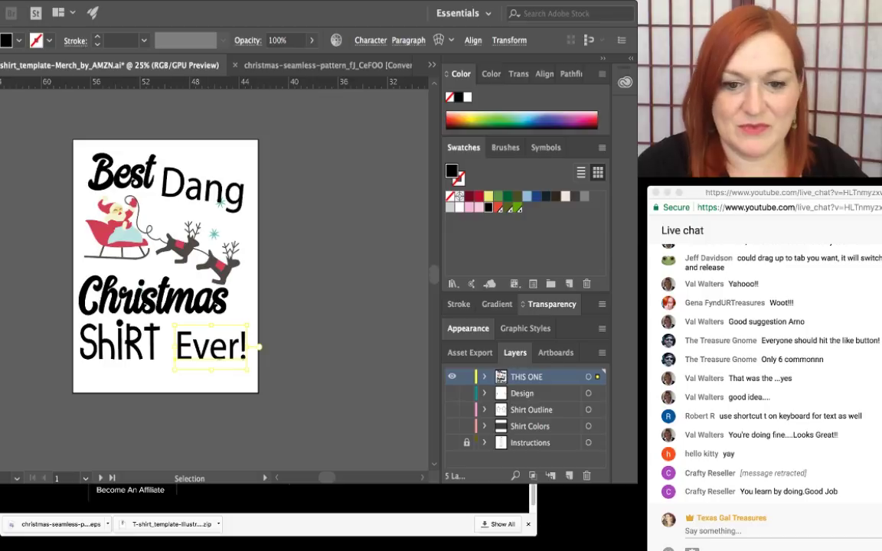
- Browse alternative fonts for "Shirt" and set it in a bold, rough-edged, widely spaced all-capitals sans serif
click(122, 341)
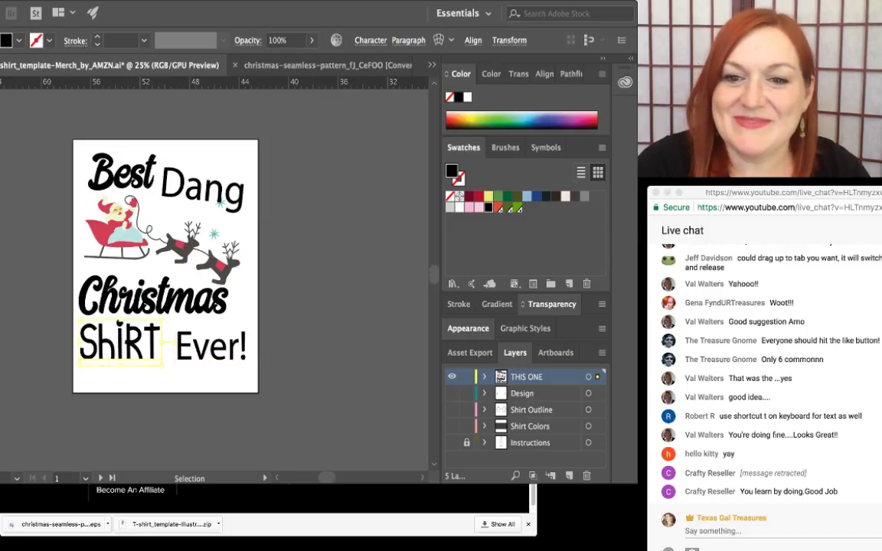
key(Down)
key(Down)
key(Down)
key(Down)
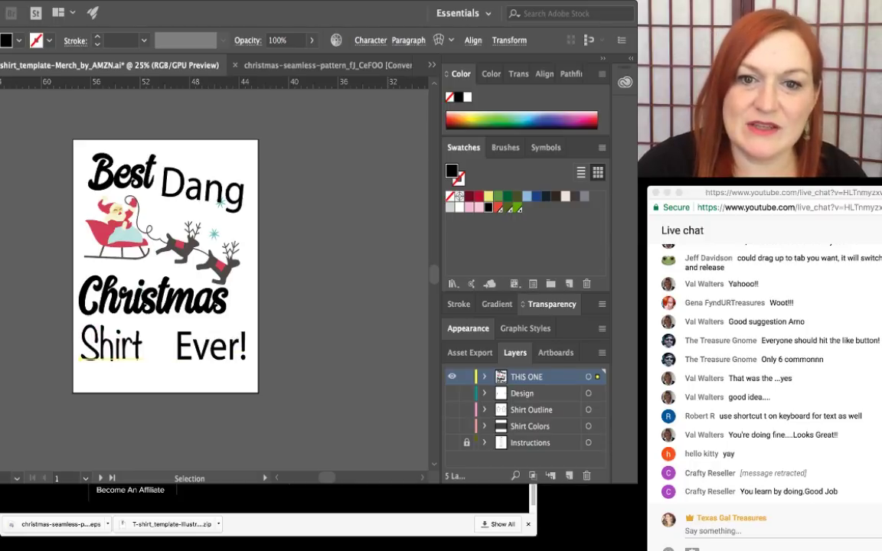
key(Down)
key(Down)
key(Down)
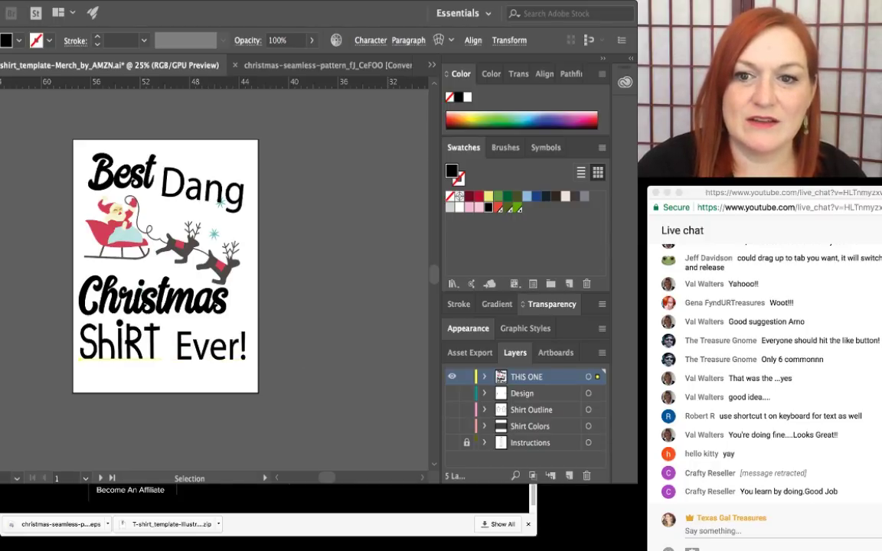
key(Down)
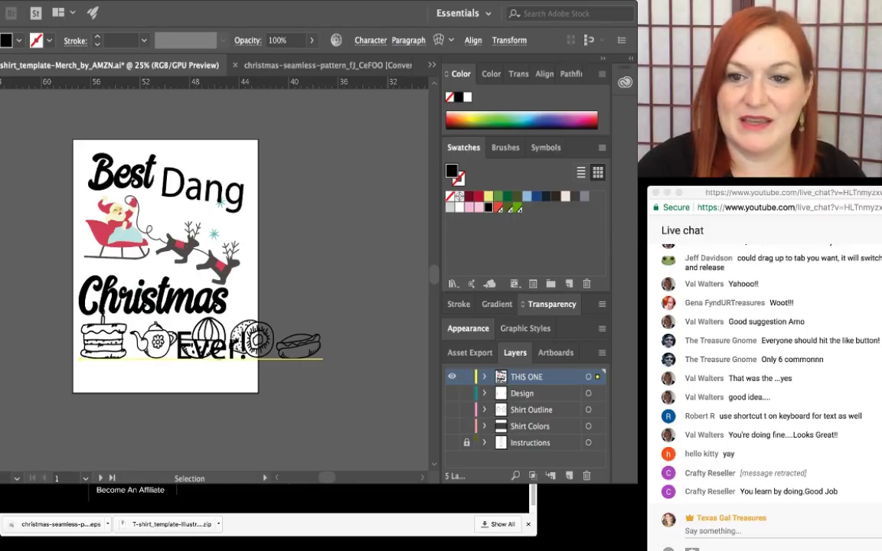
key(Down)
key(Down)
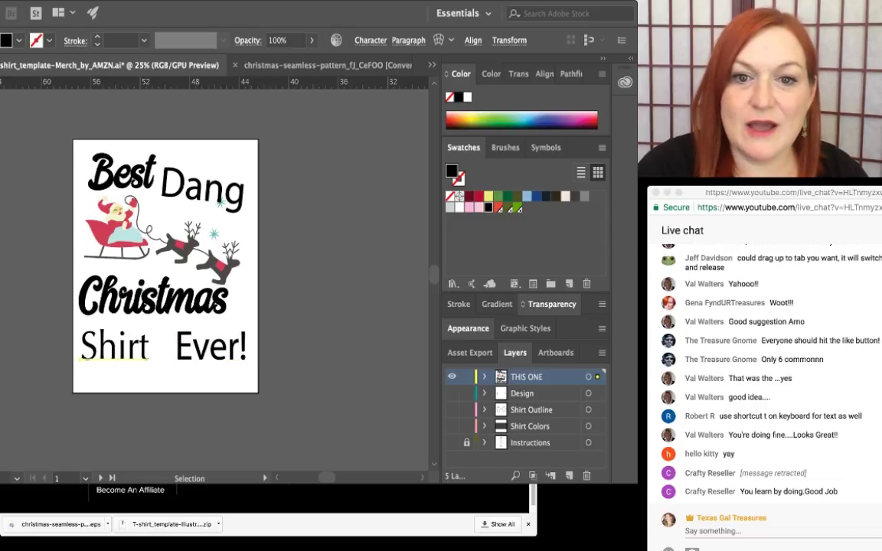
key(Down)
key(Down)
key(Down)
key(Down)
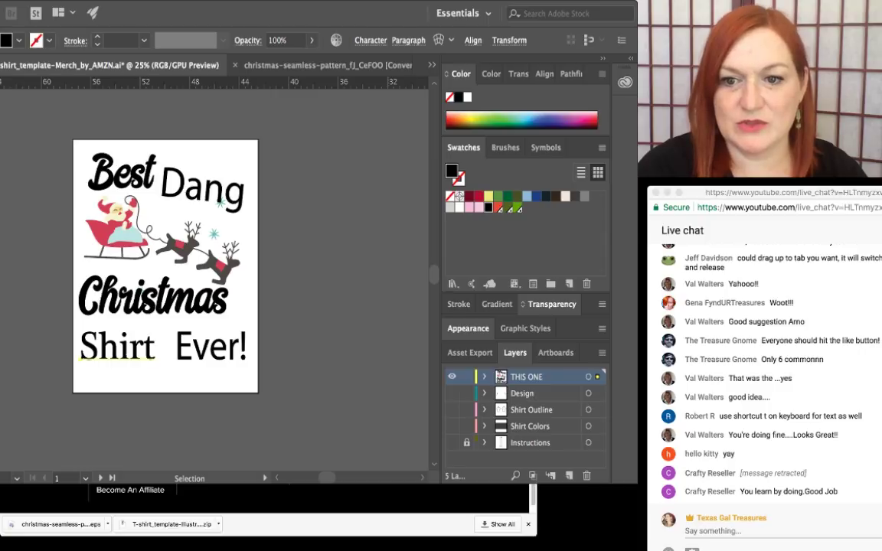
key(Down)
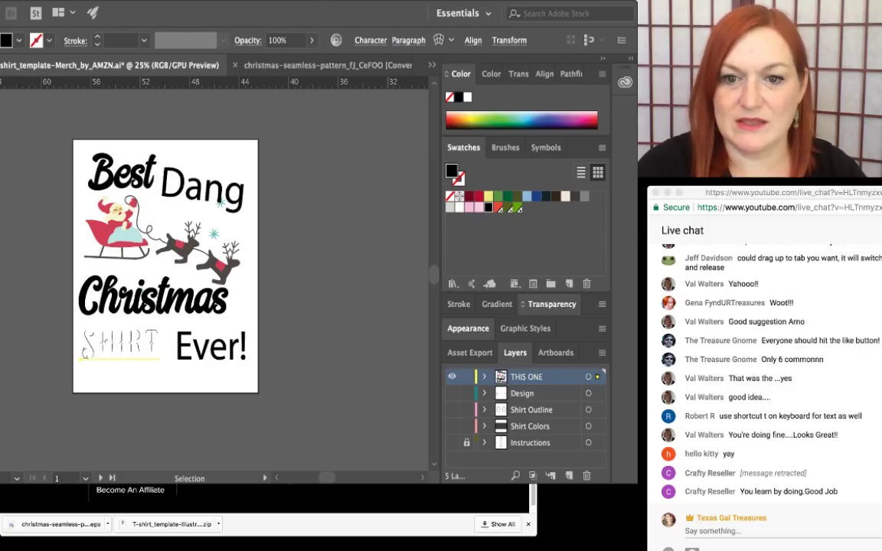
key(Down)
key(Down)
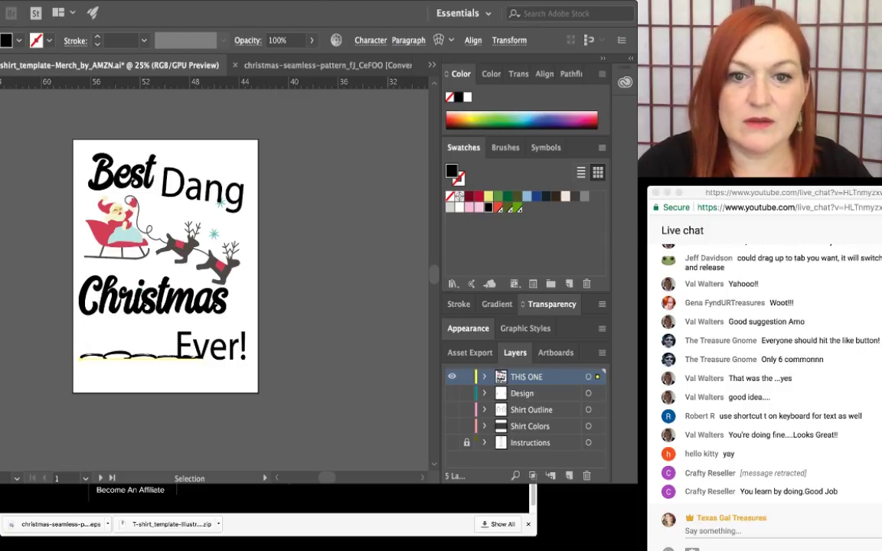
key(Down)
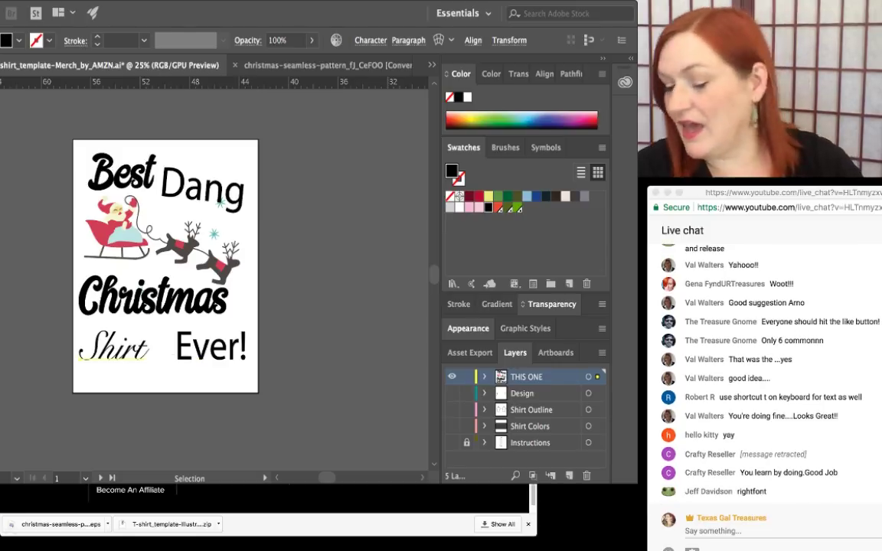
key(Down)
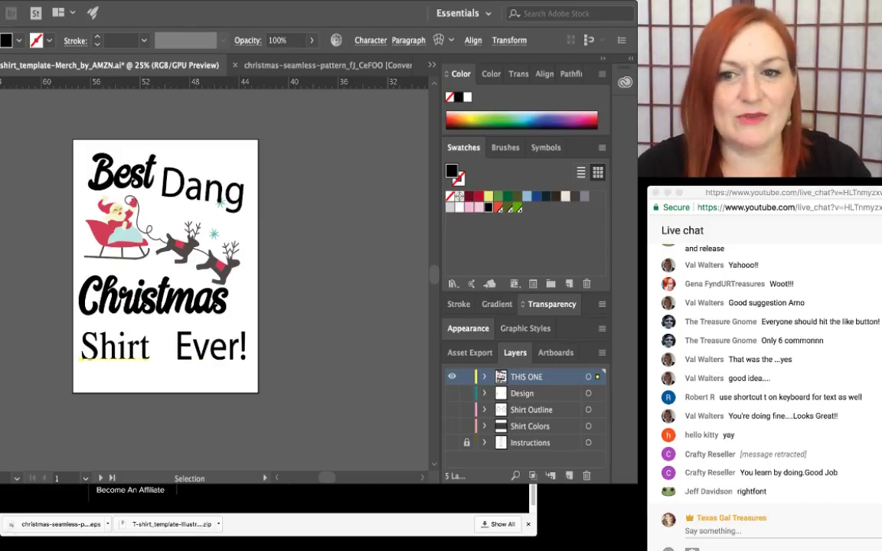
key(Down)
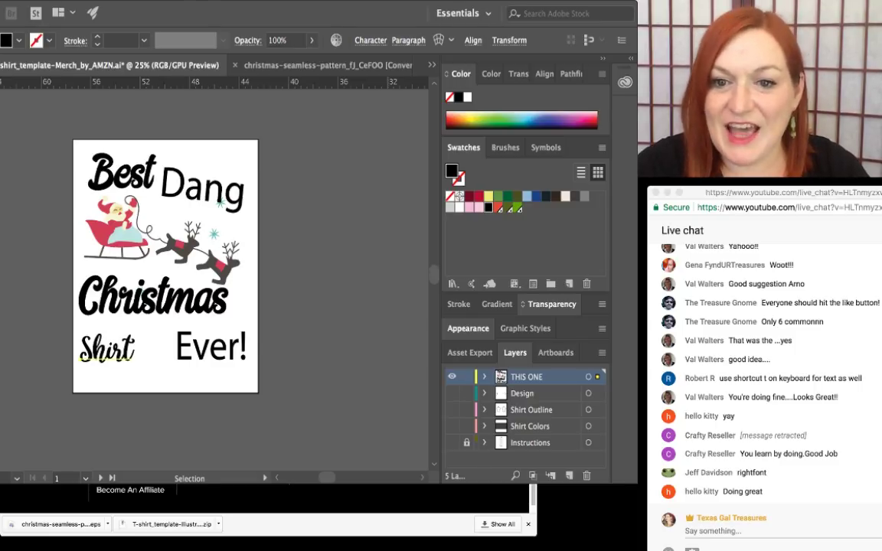
key(Down)
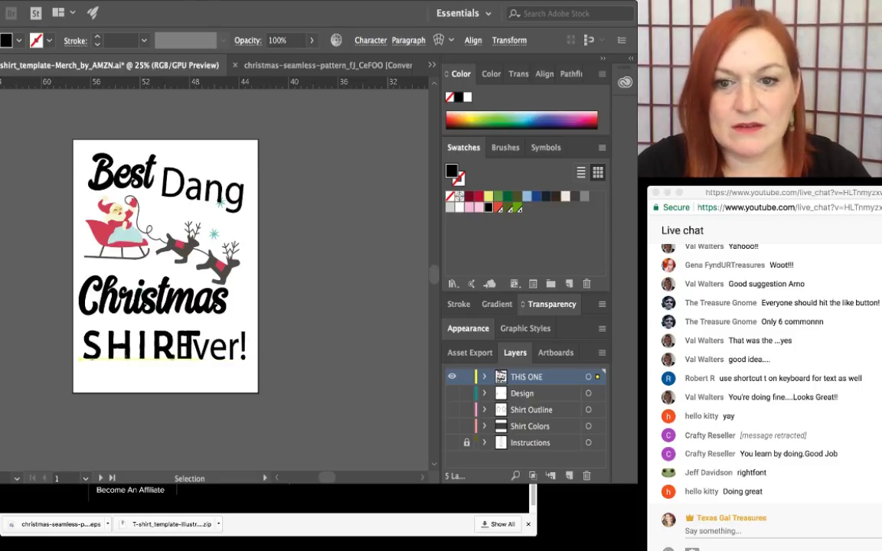
key(Down)
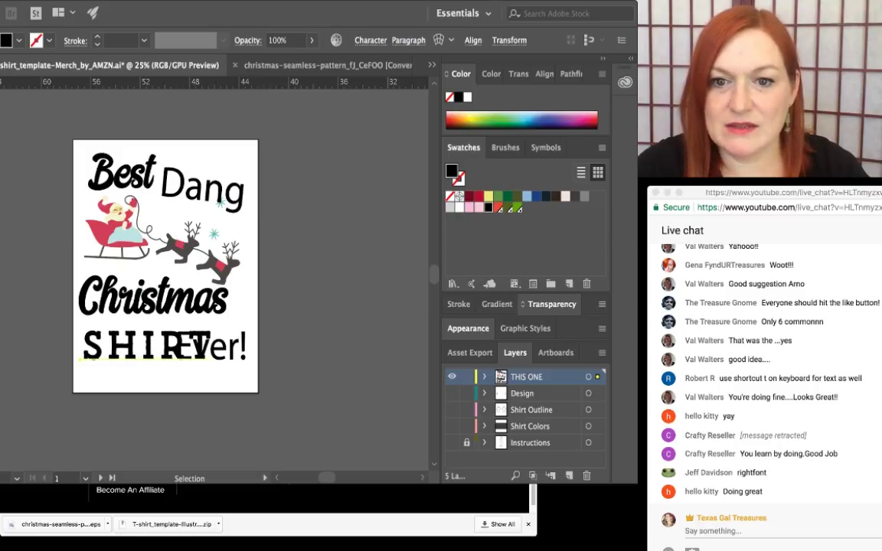
key(Down)
key(Down)
key(Down)
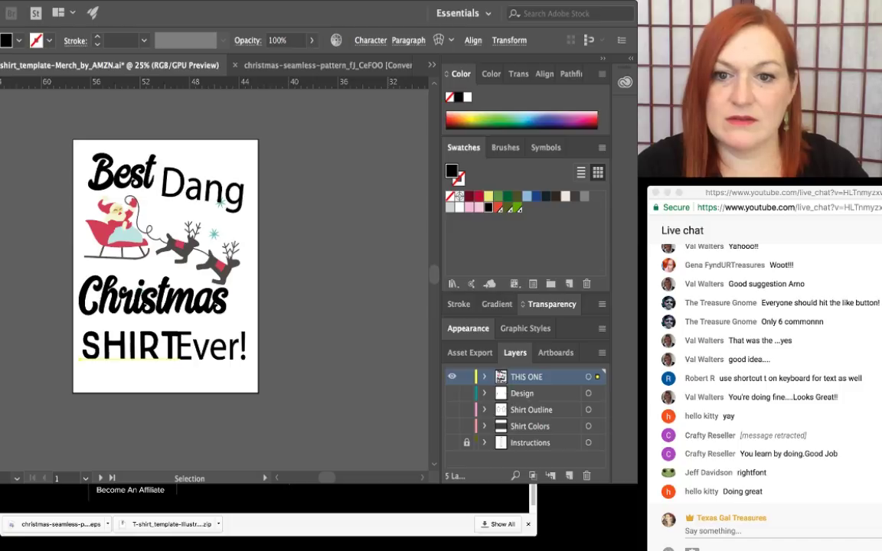
key(Down)
key(Down)
key(Up)
key(Return)
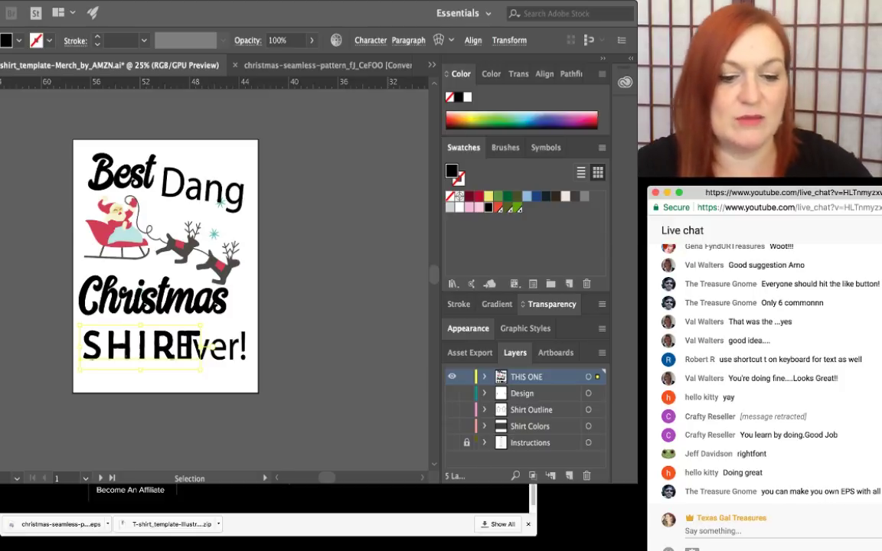
- Scale "Shirt" down and place it just beneath "Christmas" so it no longer overlaps "Ever!"
key(super+equal)
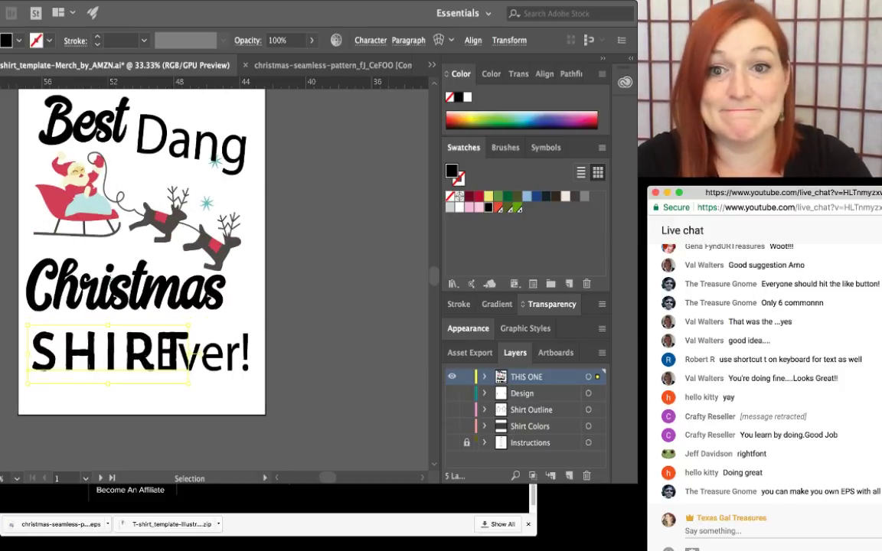
key(super+equal)
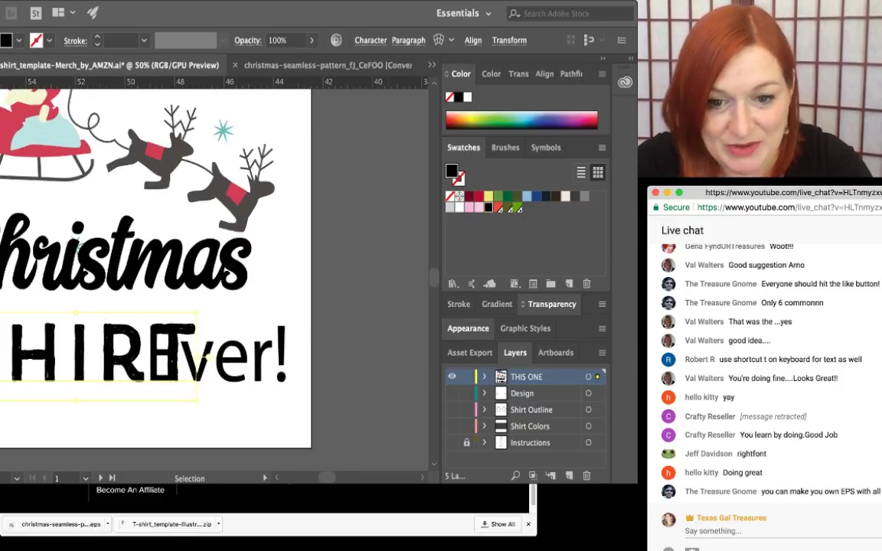
key(super+Tab)
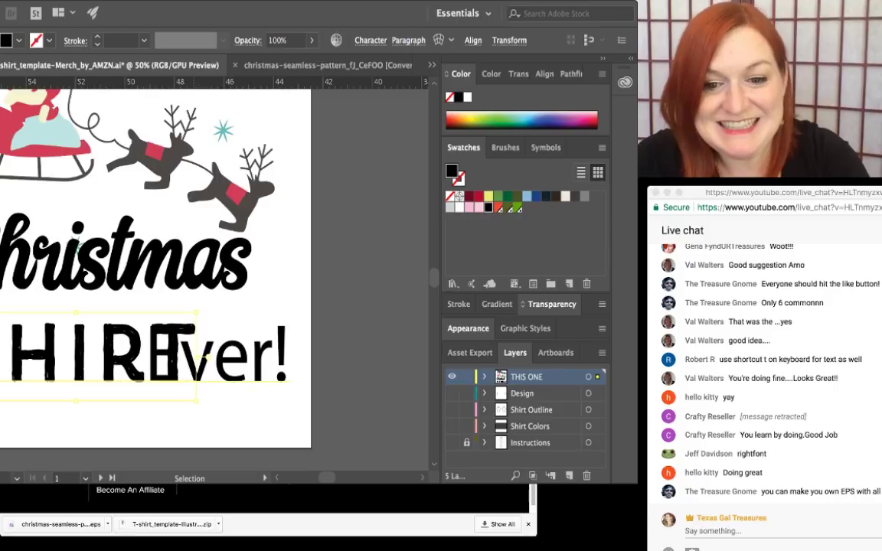
drag(196, 313, 106, 333)
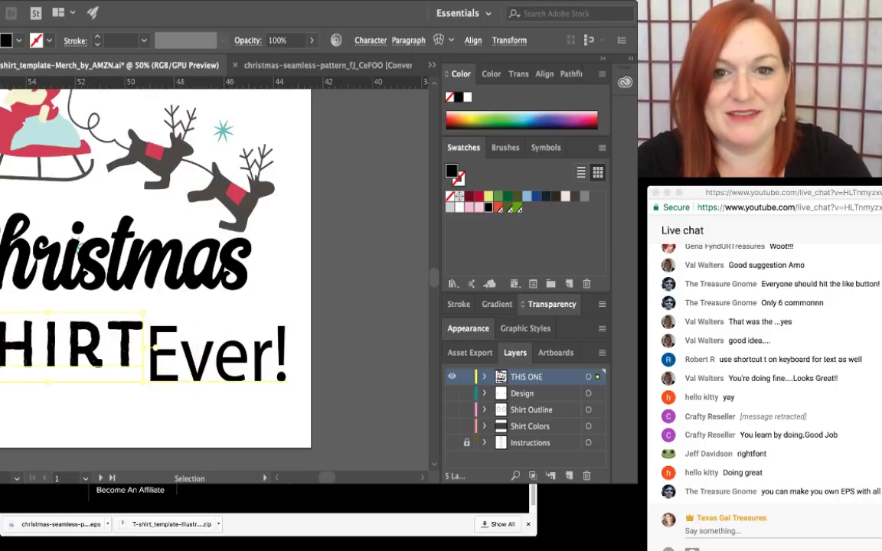
scroll(151, 313, up, 3)
scroll(149, 305, down, 4)
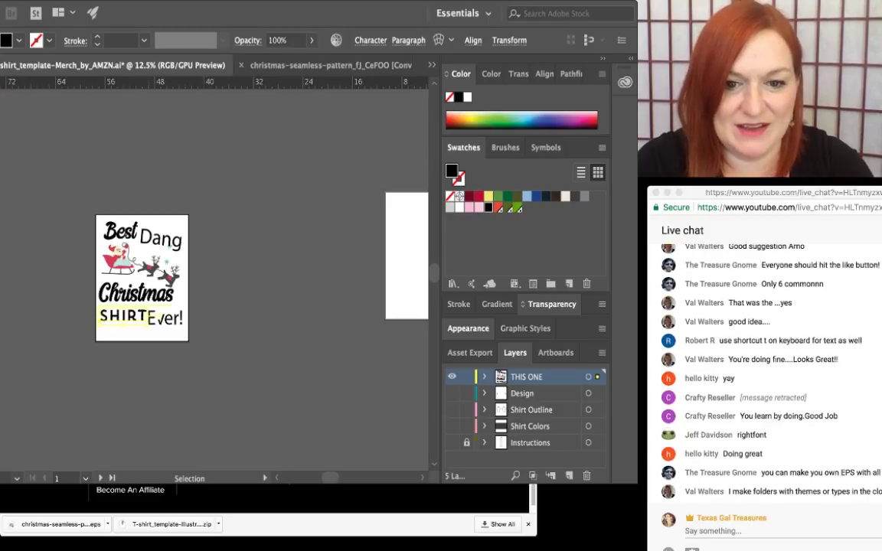
scroll(117, 320, up, 2)
drag(135, 307, 157, 301)
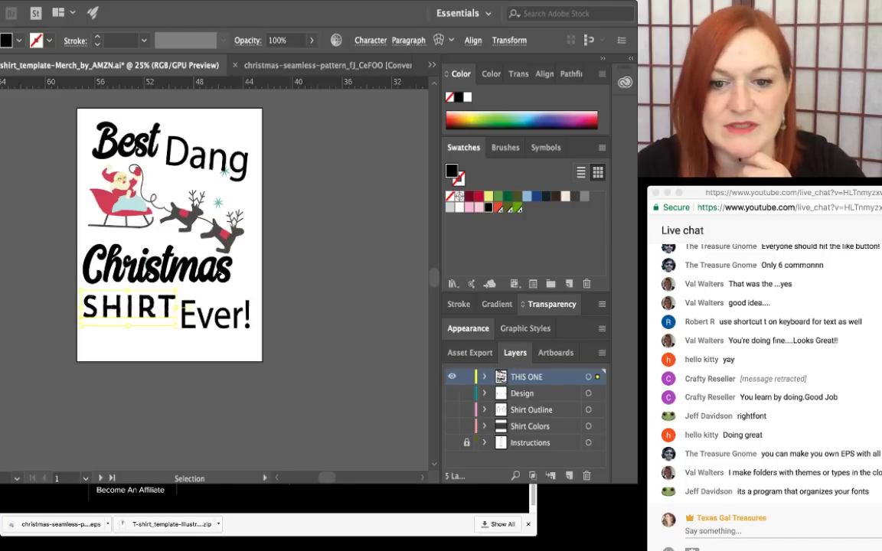
- Set "Ever!" and "Dang" together in the same rough-edged all-capitals font as "Shirt"
click(215, 316)
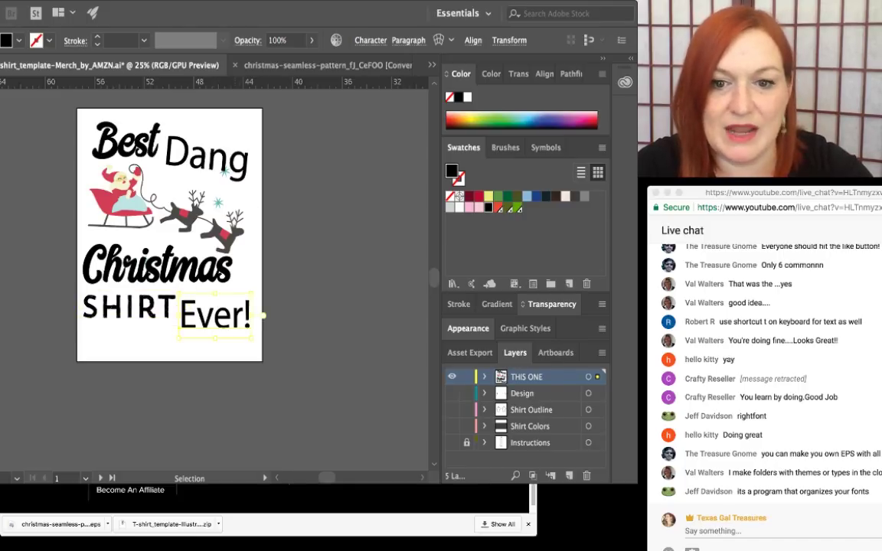
shift+click(208, 157)
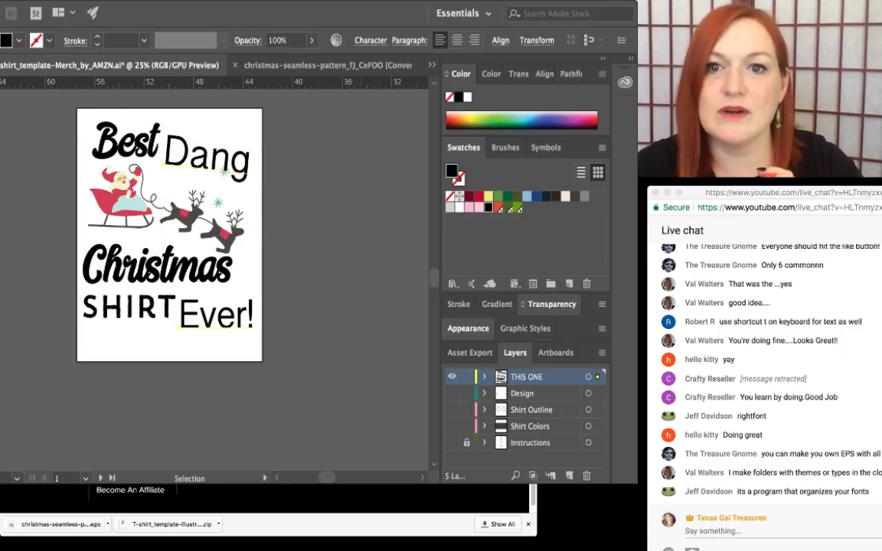
key(Return)
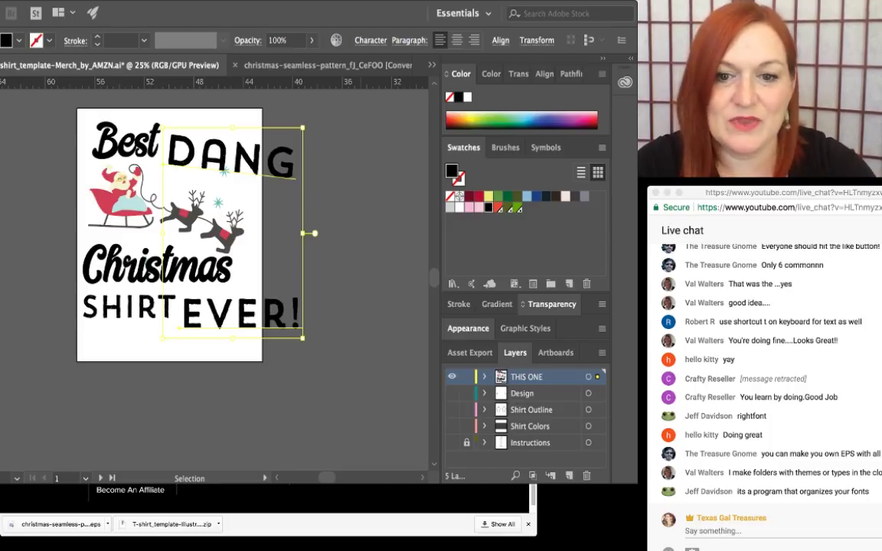
click(349, 210)
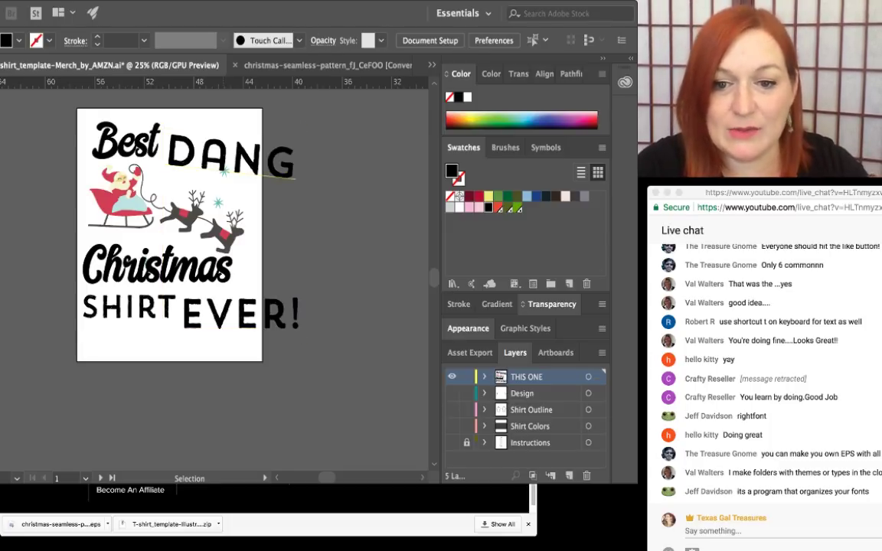
- Scale "Dang" down proportionally so it fits on the artboard beside "Best"
click(251, 160)
drag(294, 189, 268, 170)
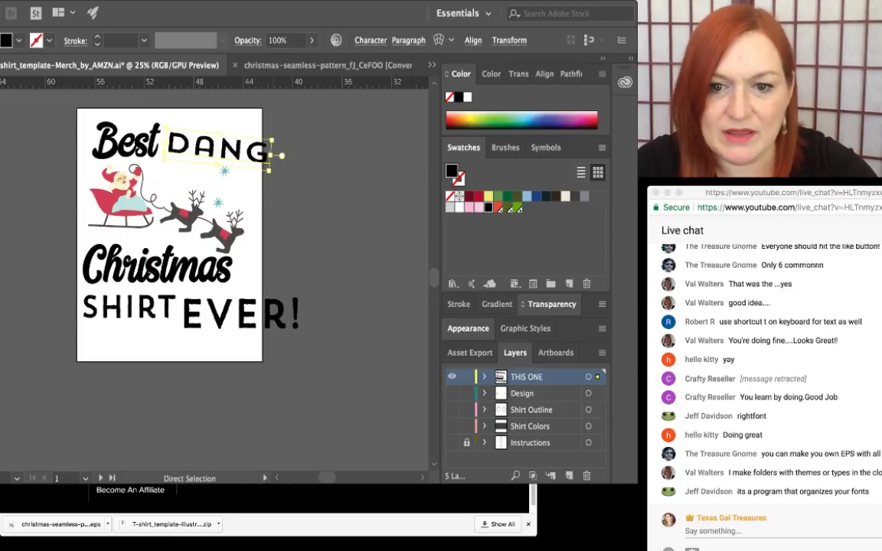
key(super+z)
drag(299, 143, 226, 147)
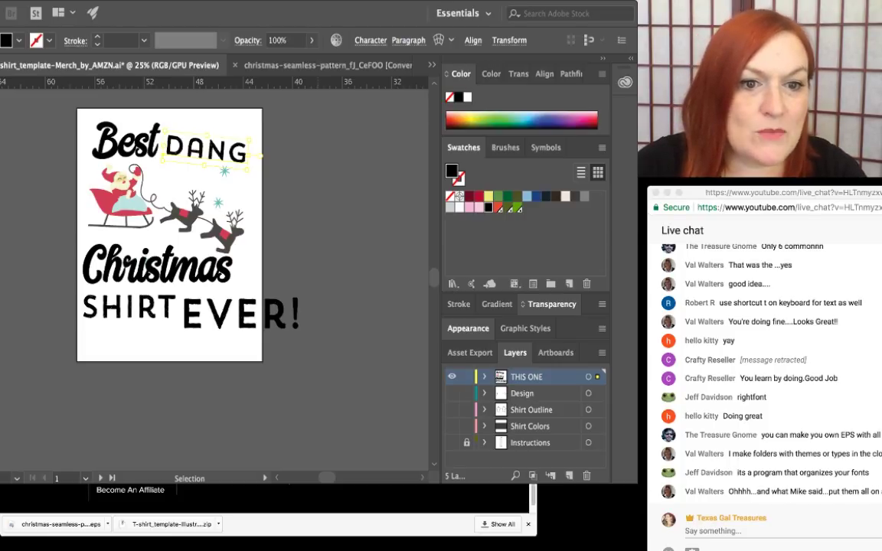
- Tighten the letter spacing of "Dang" and enlarge the word to fill the space beside "Best"
click(766, 368)
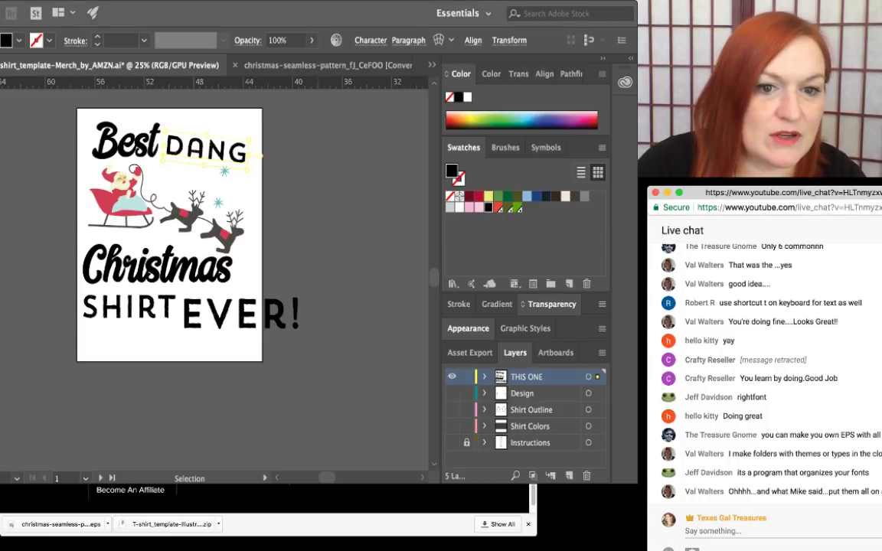
key(super+Tab)
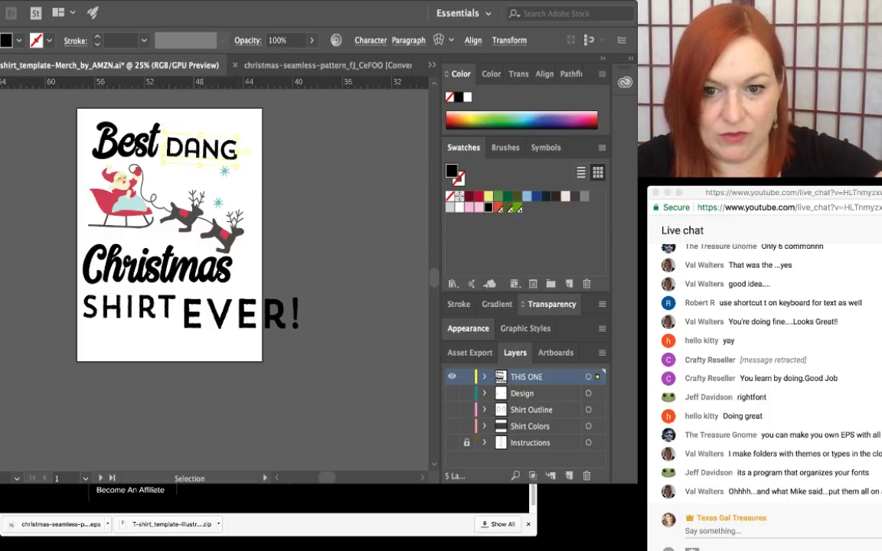
drag(238, 137, 255, 130)
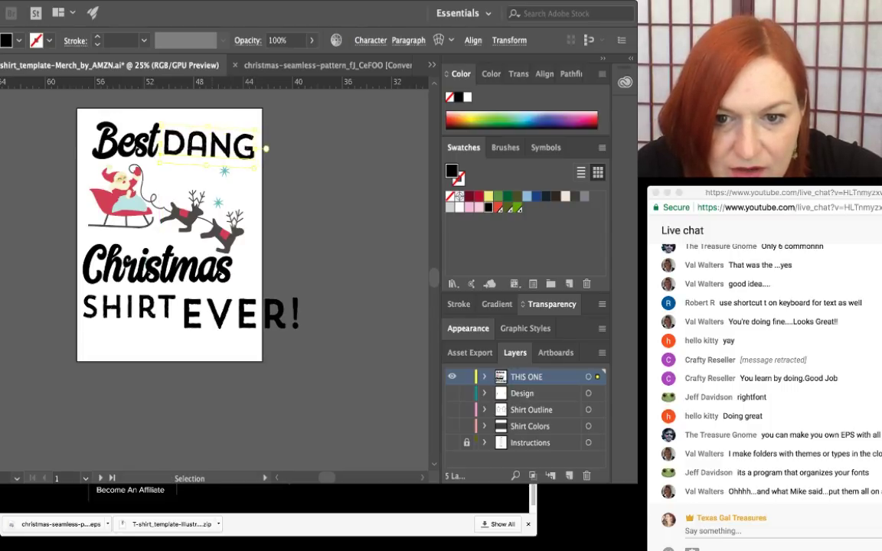
key(super+shift+a)
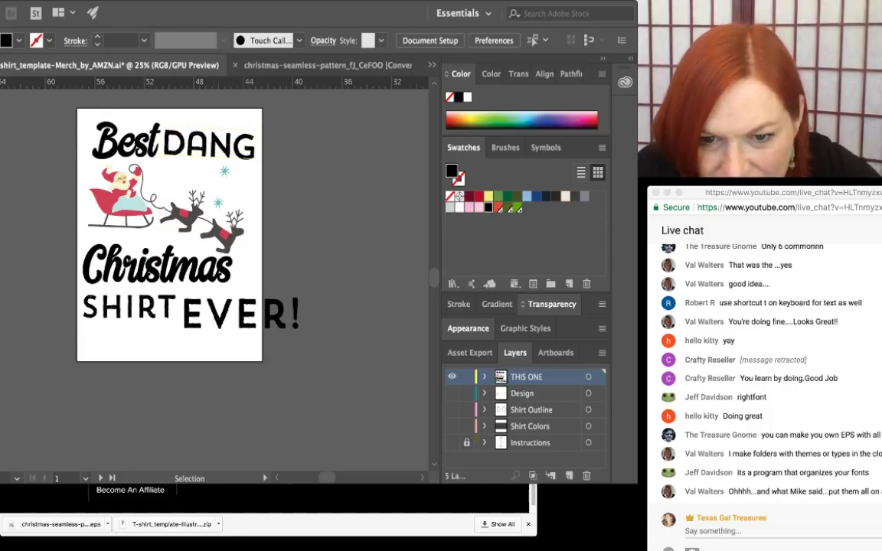
- Straighten "Dang" to horizontal at a slightly smaller size and shift it about 0.33 in away from "Best"
click(209, 145)
drag(206, 120, 259, 142)
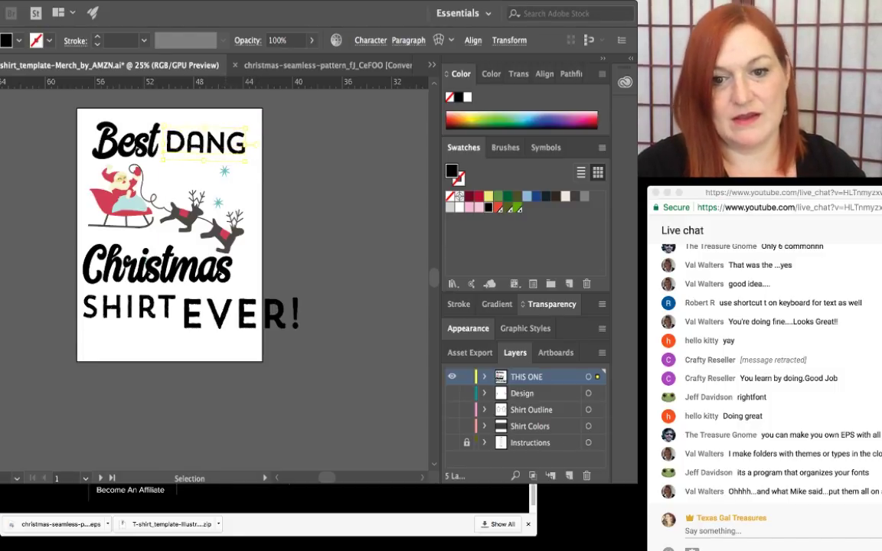
click(323, 157)
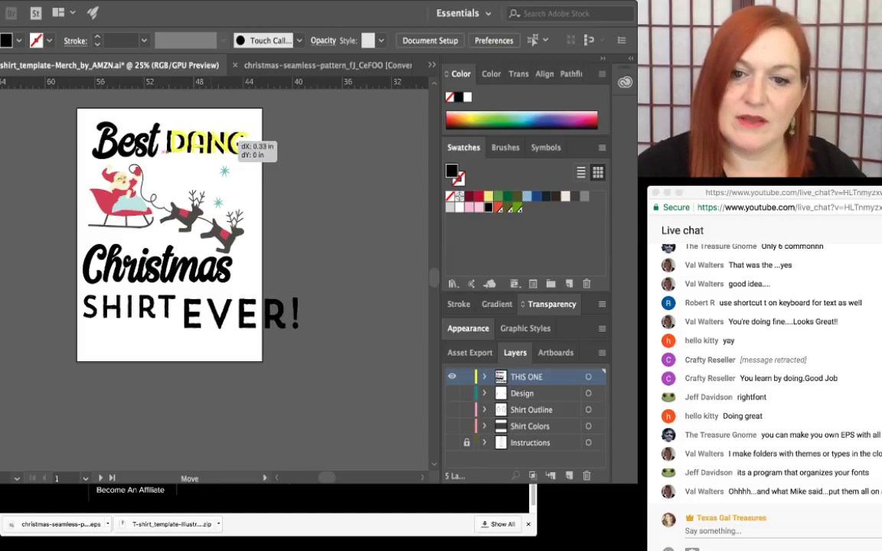
click(244, 142)
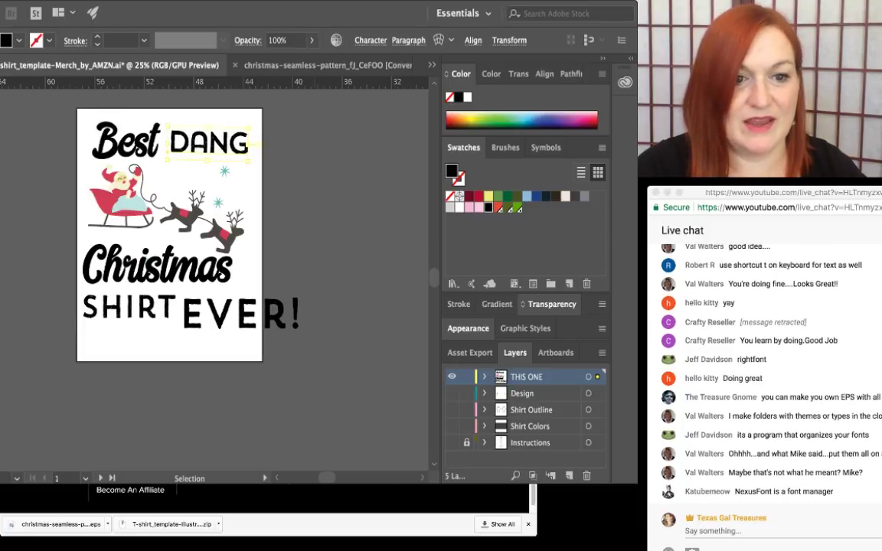
- Widen the letter spacing of "Dang" slightly so it reaches nearer the artboard's edge
key(Up)
key(Up)
key(Up)
key(Up)
key(Up)
key(Up)
key(Up)
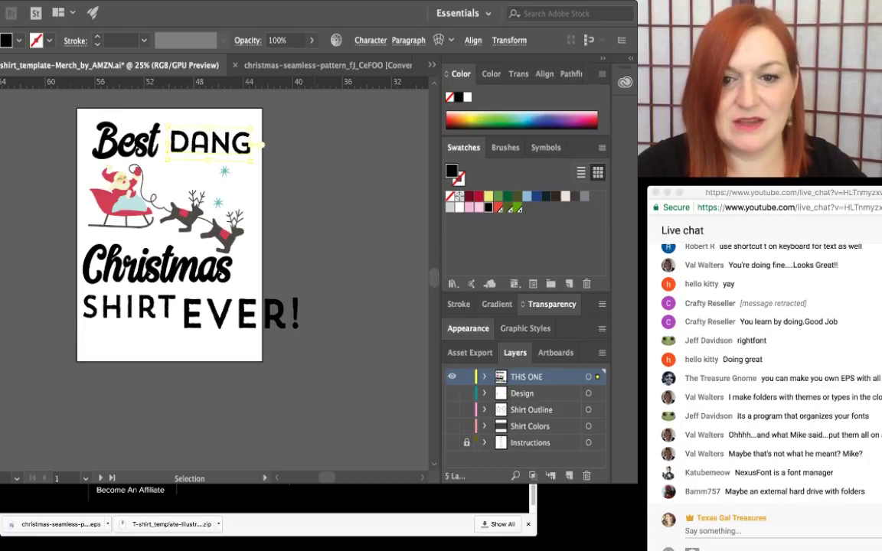
- Nudge the word "Dang" up in small increments to line it up with "Best"
key(Up)
key(Up)
key(Up)
key(Up)
key(Up)
key(Up)
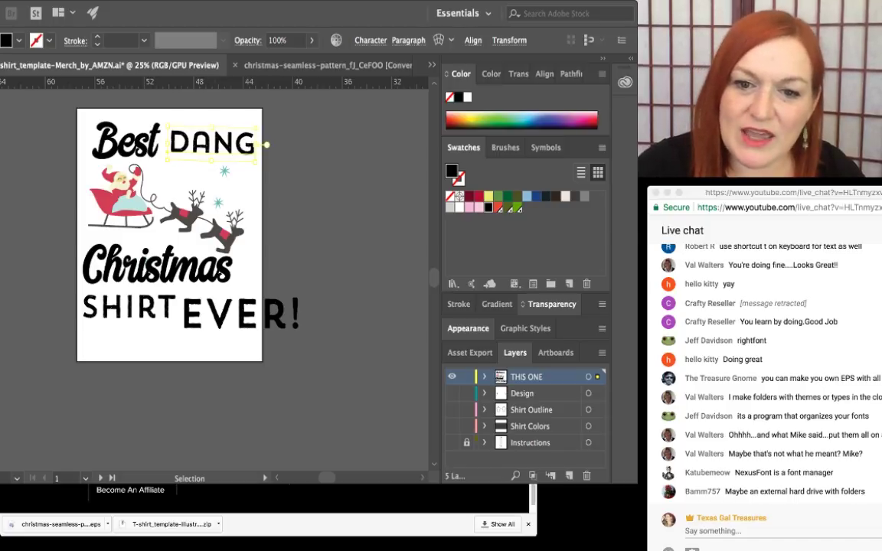
mouse_move(212, 120)
mouse_down()
mouse_move(230, 149)
mouse_move(212, 127)
mouse_up()
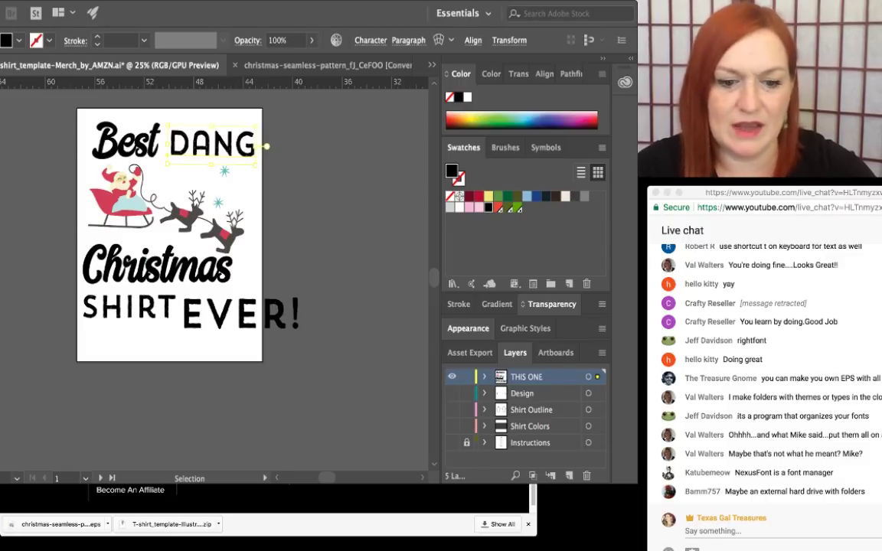
key(super+z)
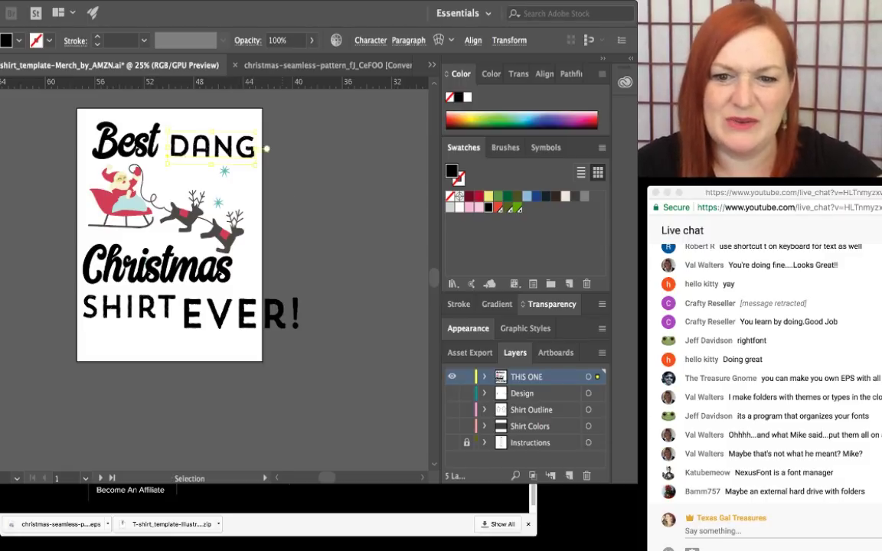
key(super+z)
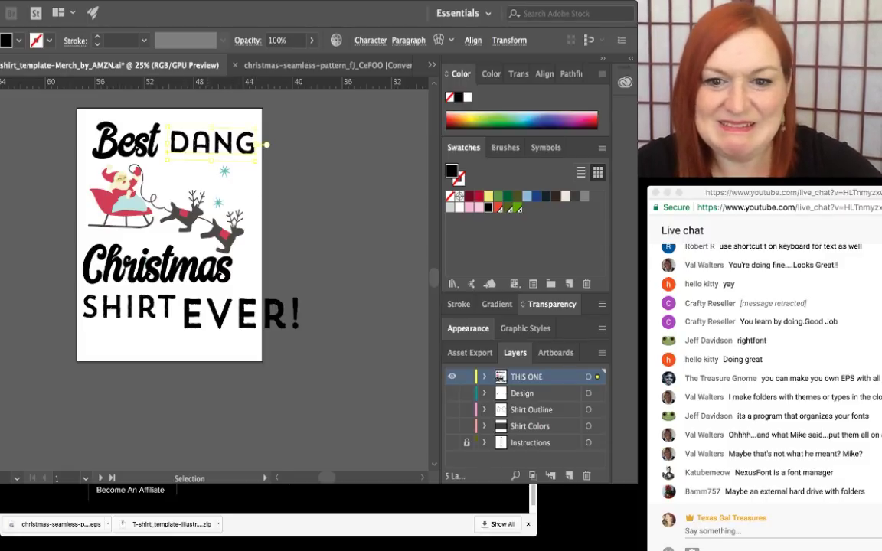
- Rotate the slightly tilted "Dang" until the word sits horizontally beside "Best"
scroll(208, 165, up, 2)
scroll(245, 151, down, 2)
scroll(253, 107, up, 2)
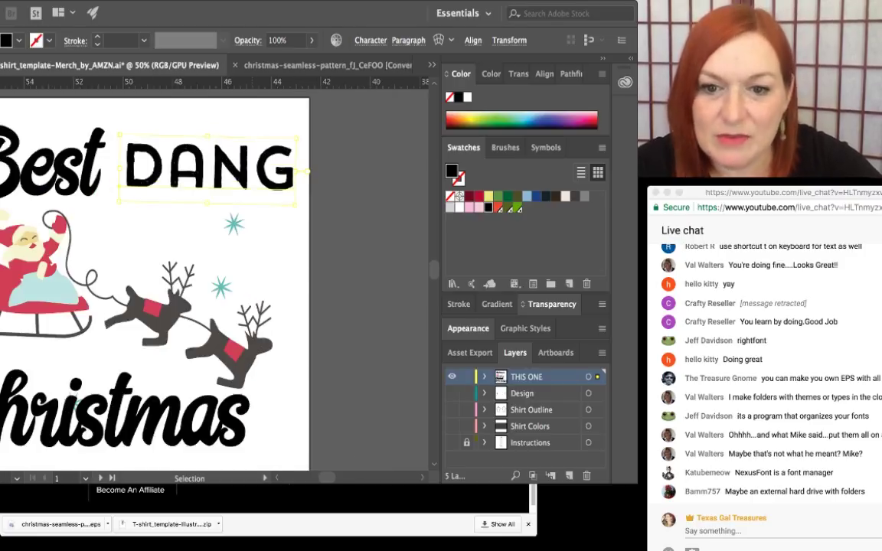
drag(303, 133, 303, 128)
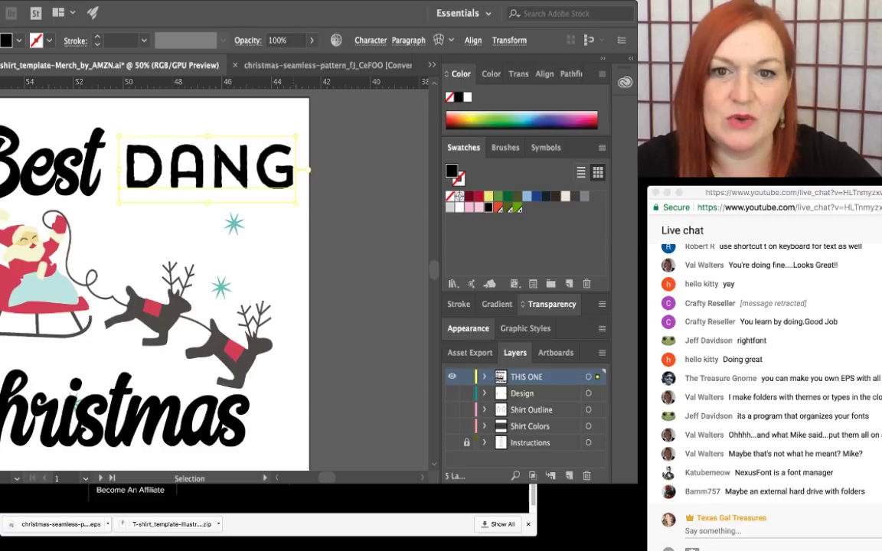
- Shift "EVER!" towards "SHIRT" and scale it down to match that word's height and end at the artboard's edge
scroll(79, 237, down, 4)
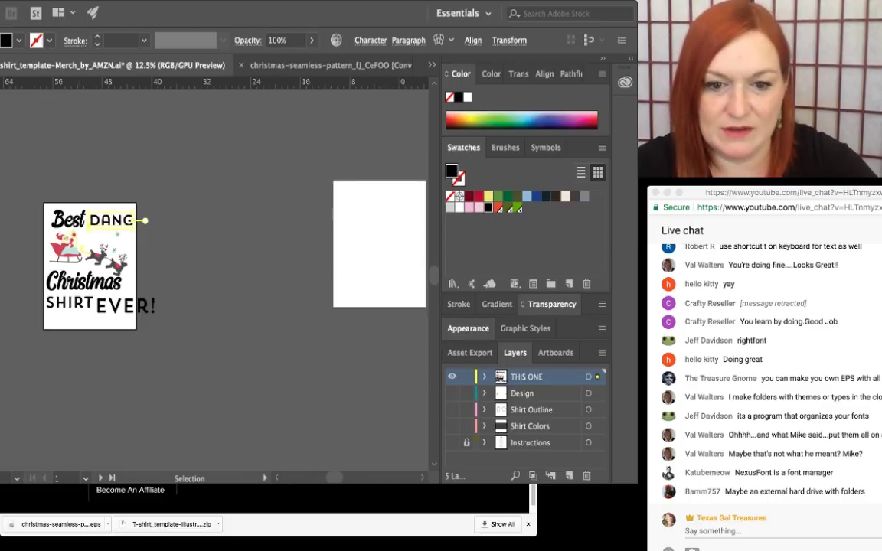
drag(147, 304, 146, 305)
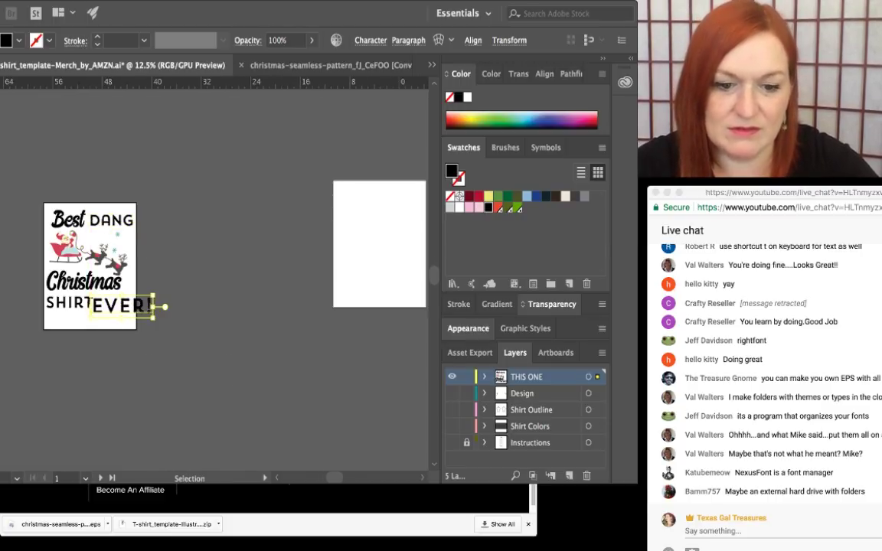
key(super+equal)
key(super+equal)
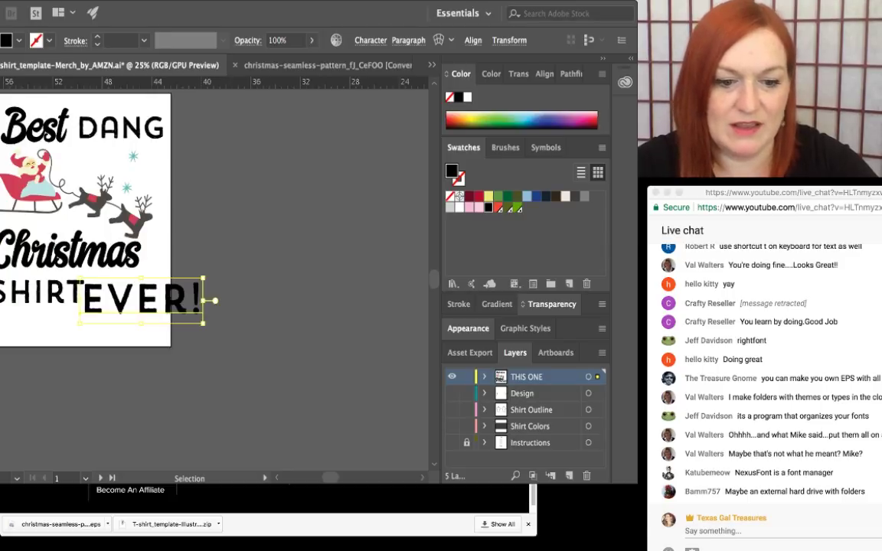
drag(203, 278, 161, 289)
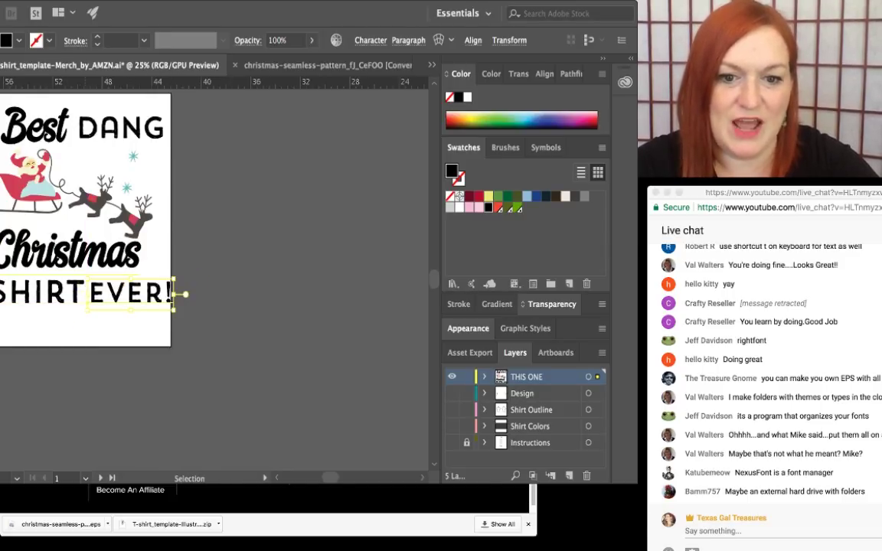
- Shift "SHIRT" slightly away from "EVER!" to even the gap between the words, and deselect all artwork
scroll(46, 337, down, 2)
drag(54, 315, 52, 315)
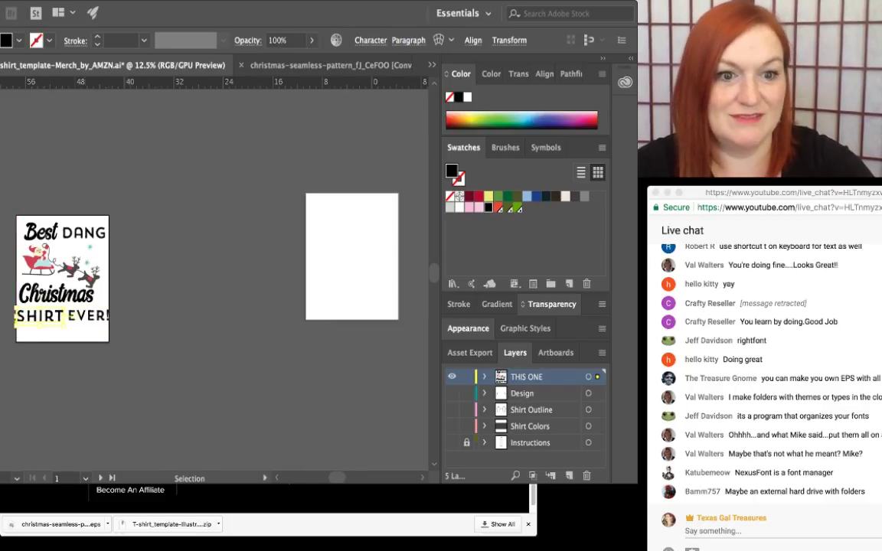
scroll(61, 309, up, 1)
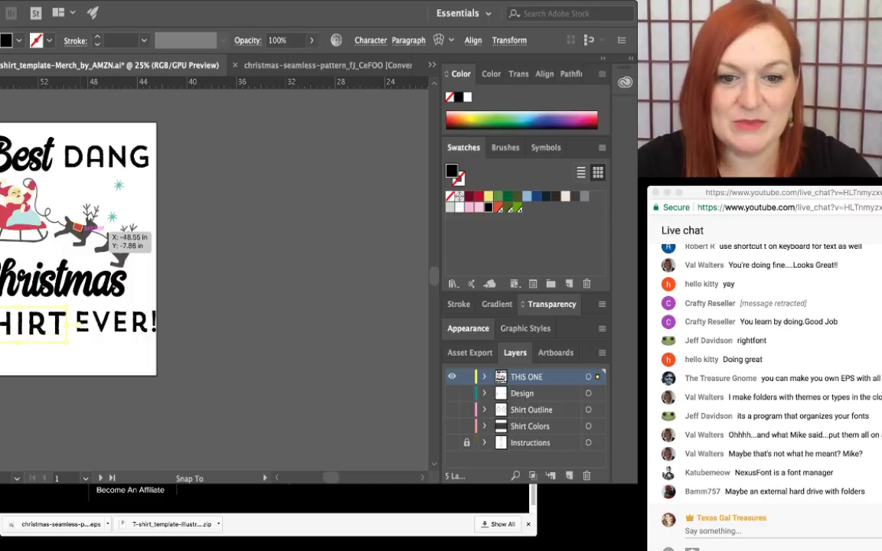
click(77, 227)
click(201, 230)
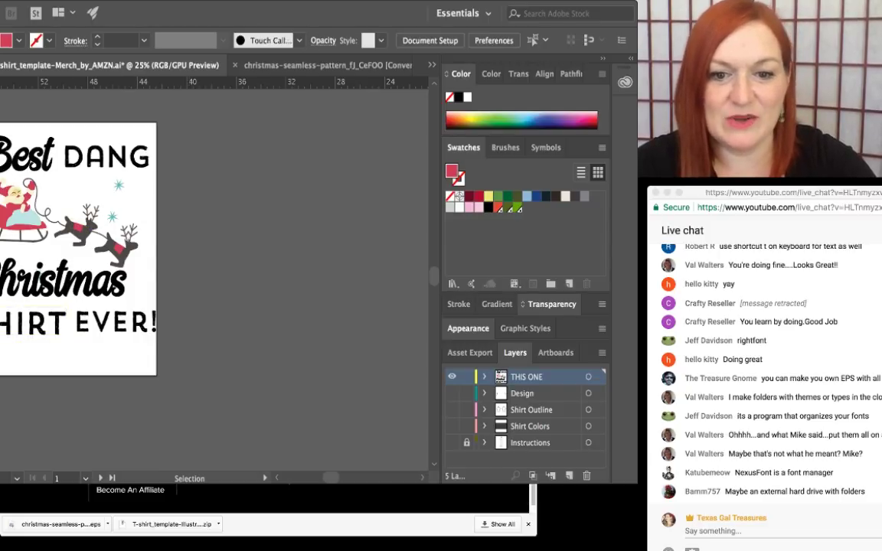
key(super+minus)
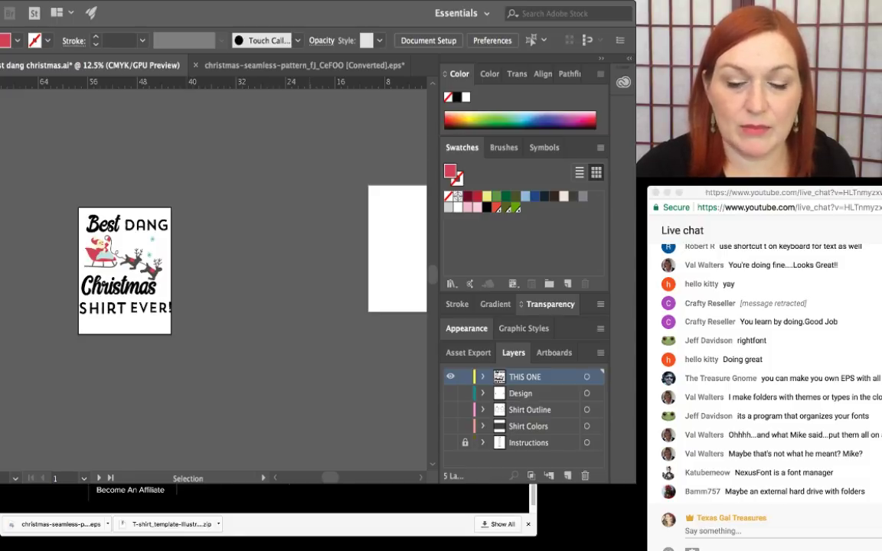
- Switch to the browser's Merch by Amazon T-shirt template page and review the required image size, color space and file size
key(super+Tab)
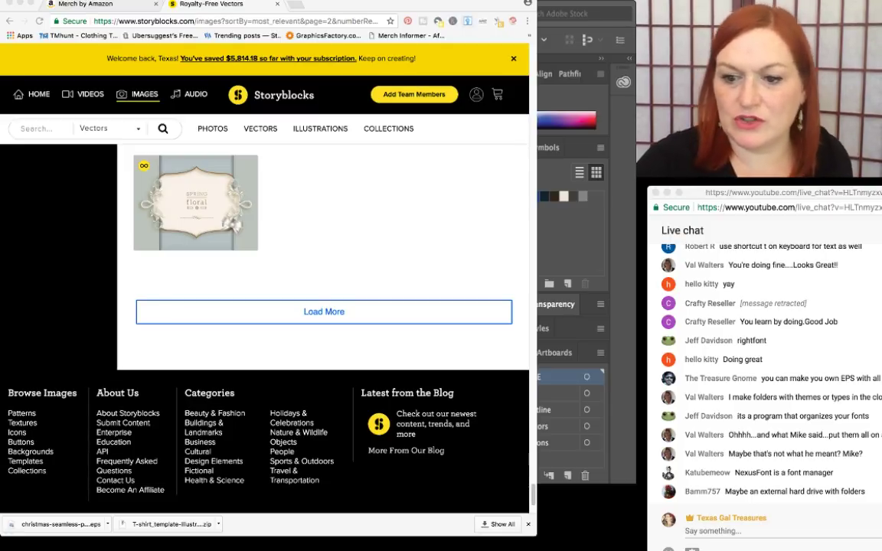
click(84, 4)
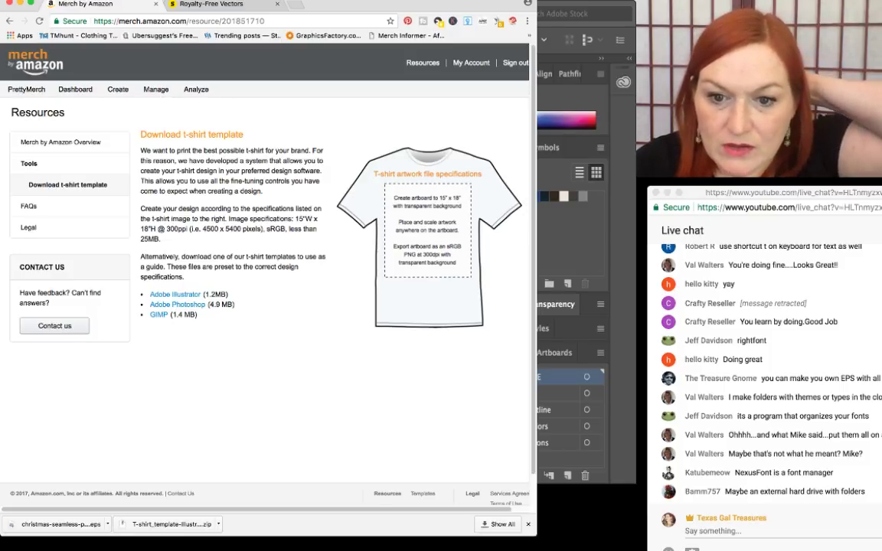
drag(169, 209, 169, 240)
click(168, 240)
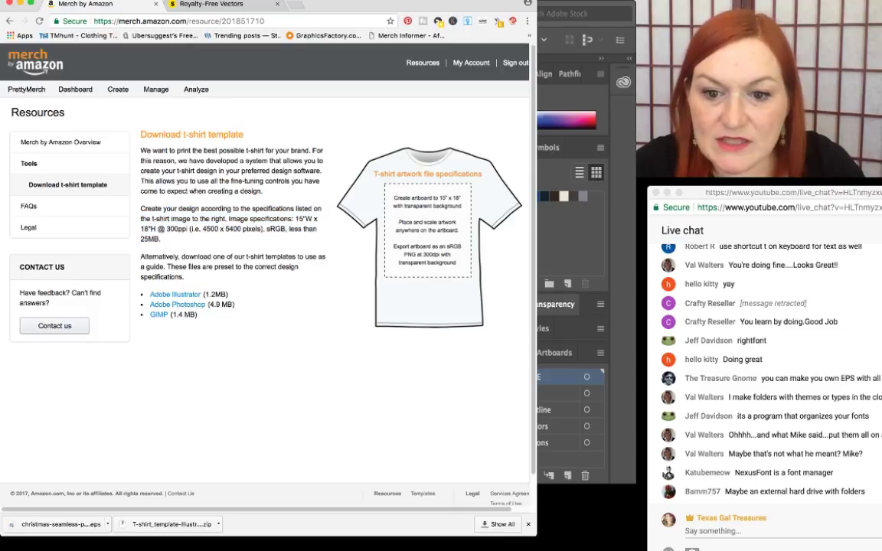
drag(267, 228, 161, 238)
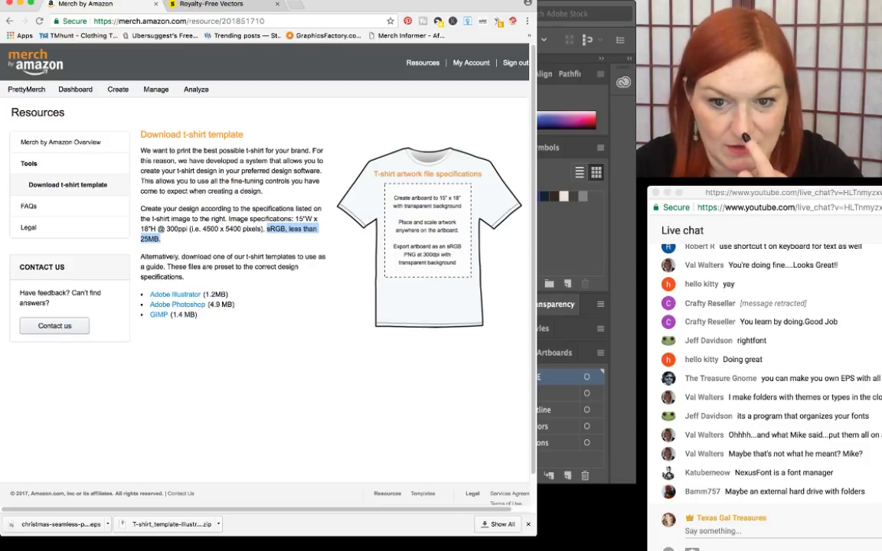
click(29, 206)
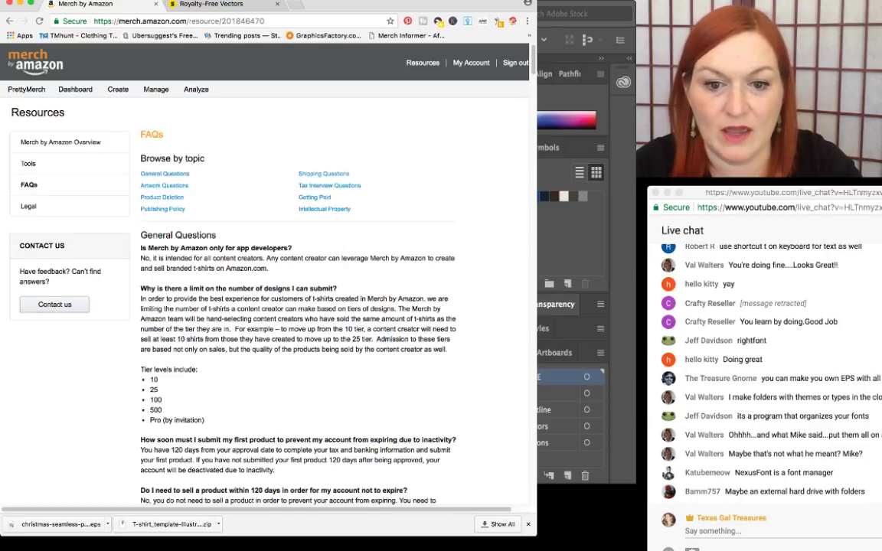
click(29, 164)
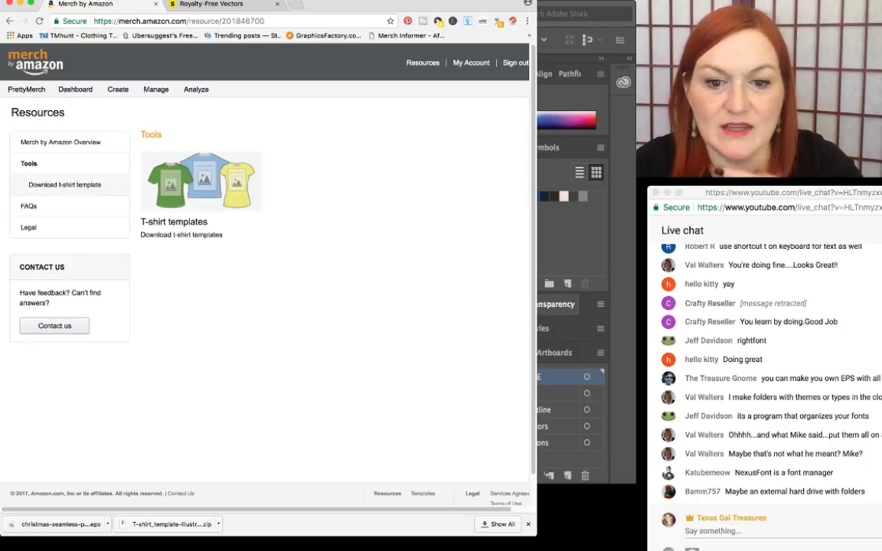
click(65, 185)
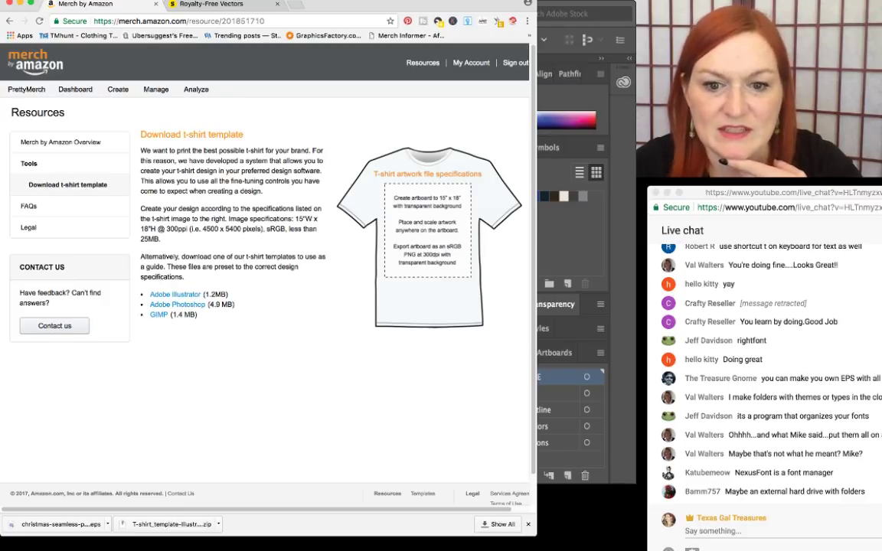
- Search the Merch by Amazon FAQs for "rgb" and read the answer about using the sRGB color space
click(29, 206)
scroll(299, 284, down, 3)
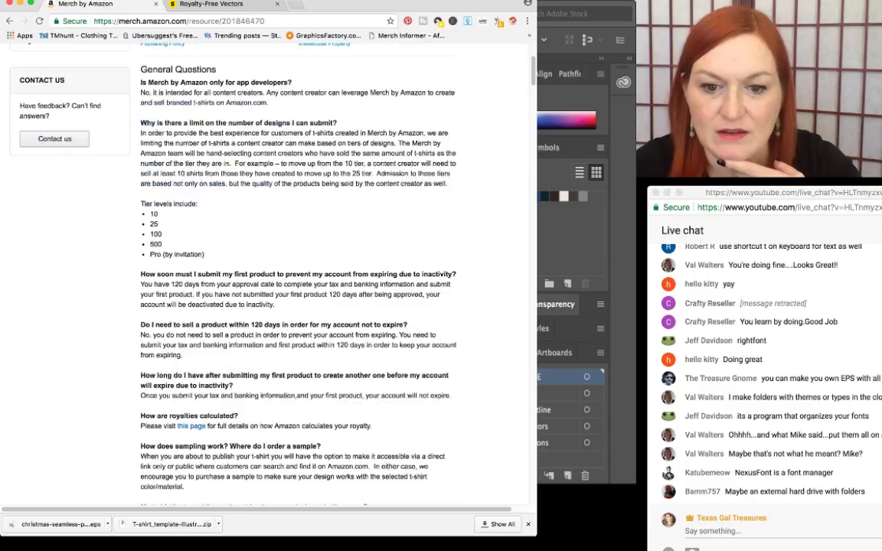
scroll(299, 275, down, 3)
scroll(299, 276, down, 1)
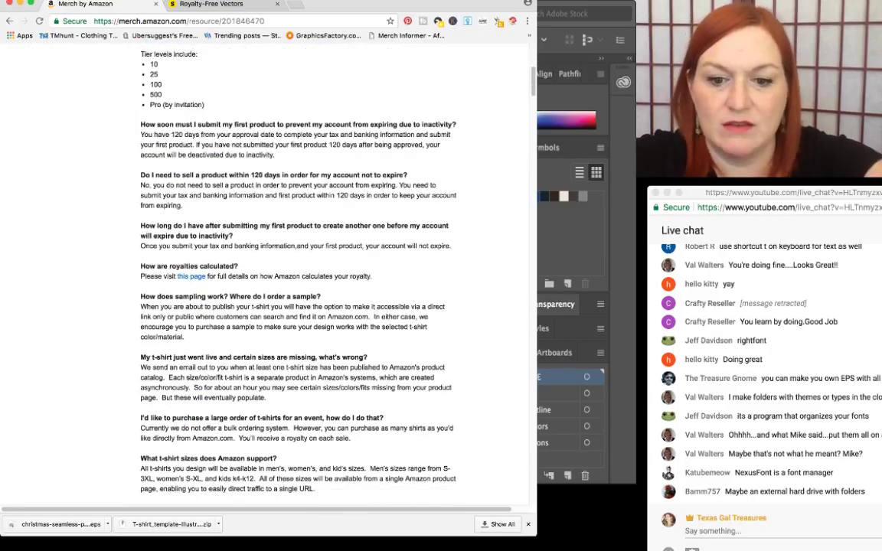
key(super+f)
text(rg)
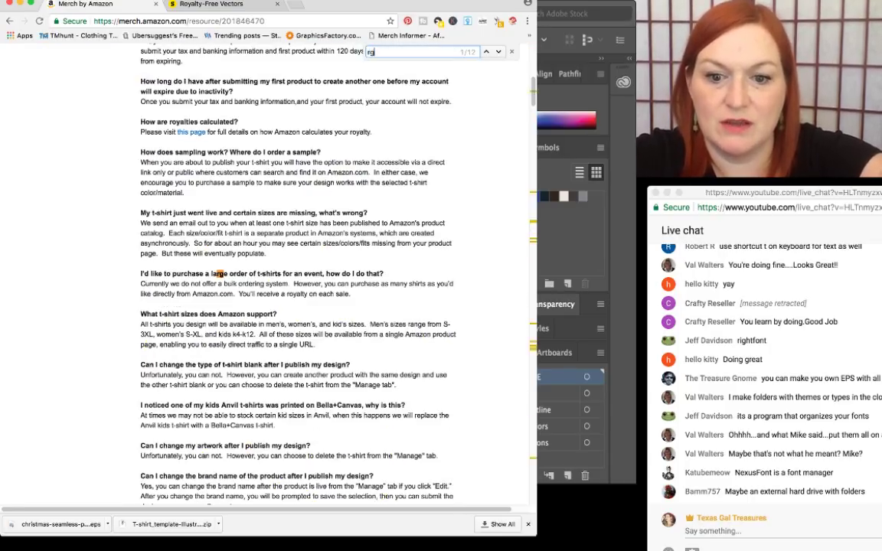
text(b)
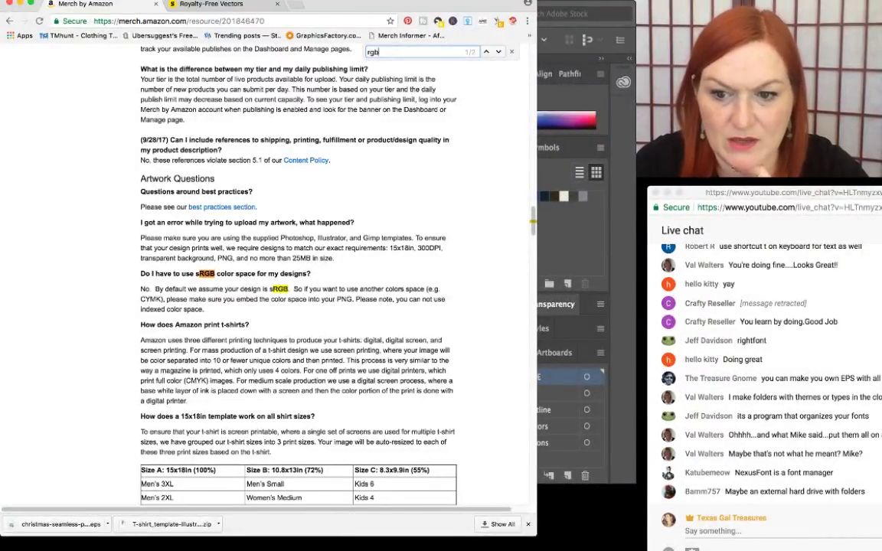
drag(155, 290, 205, 310)
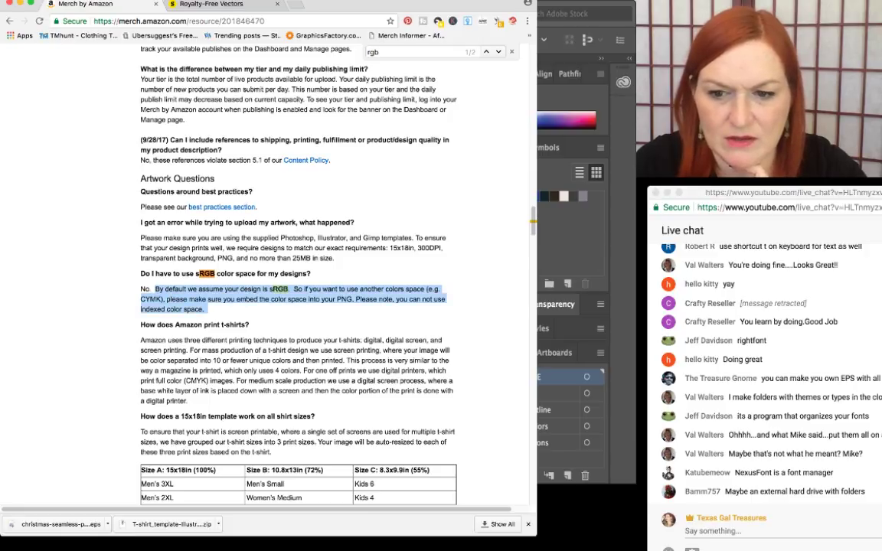
drag(305, 289, 307, 299)
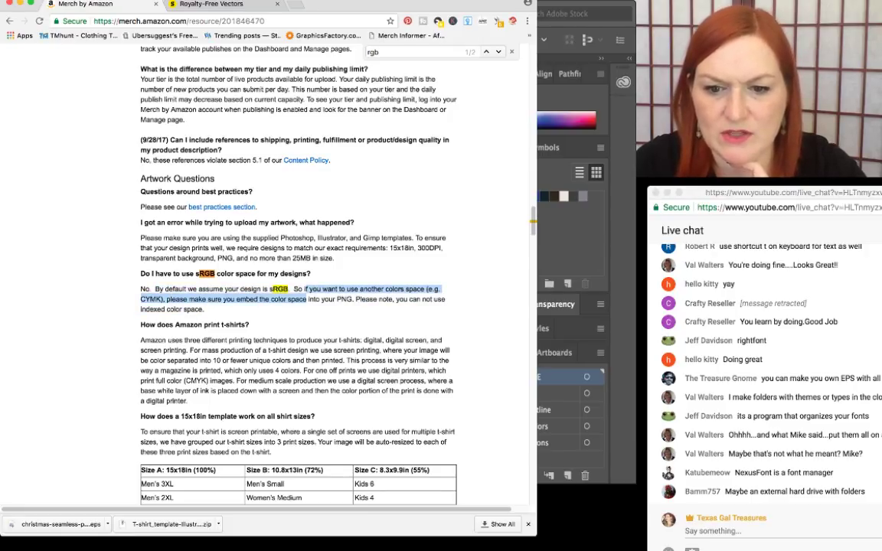
click(307, 300)
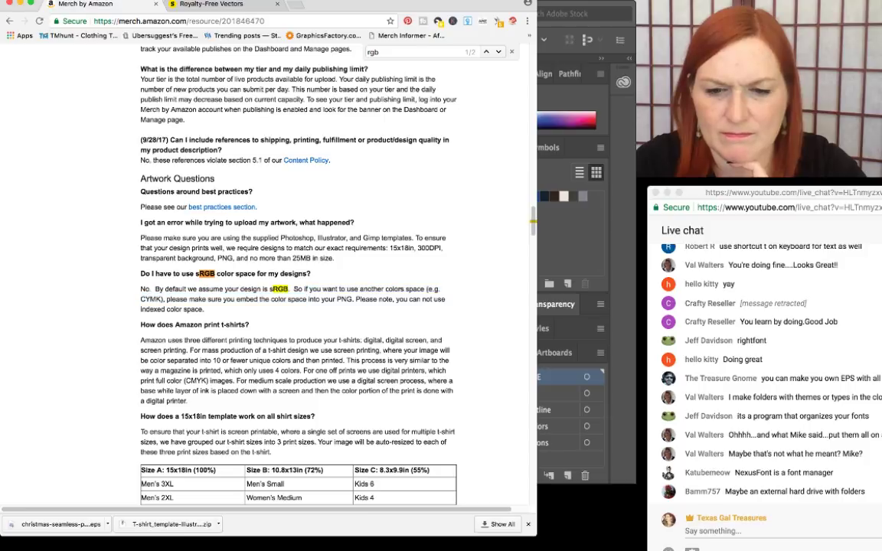
- Go from the FAQs to the Merch by Amazon Overview page in the Resources section
scroll(299, 276, up, 15)
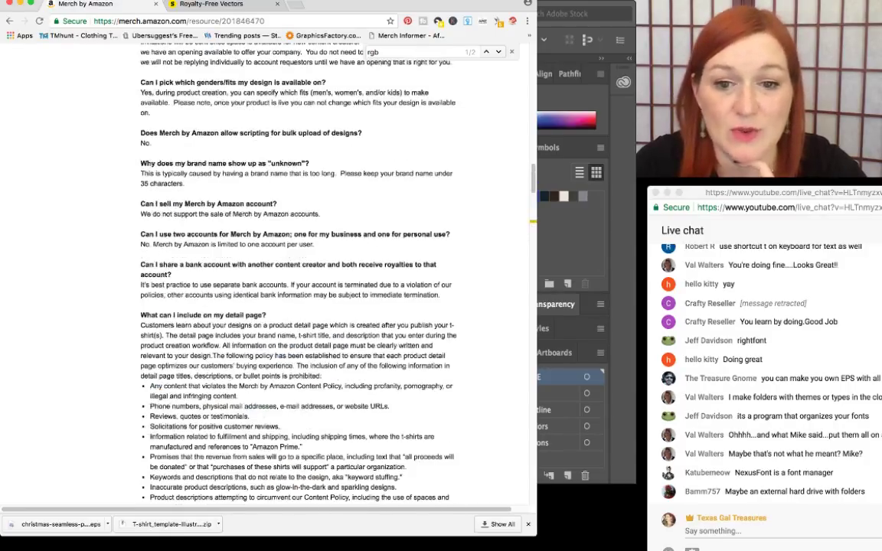
scroll(299, 276, up, 15)
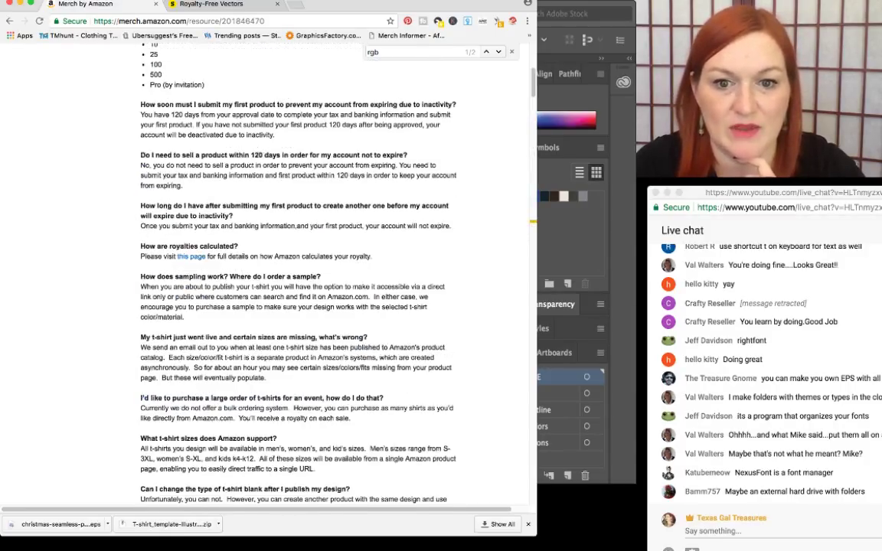
scroll(299, 276, up, 3)
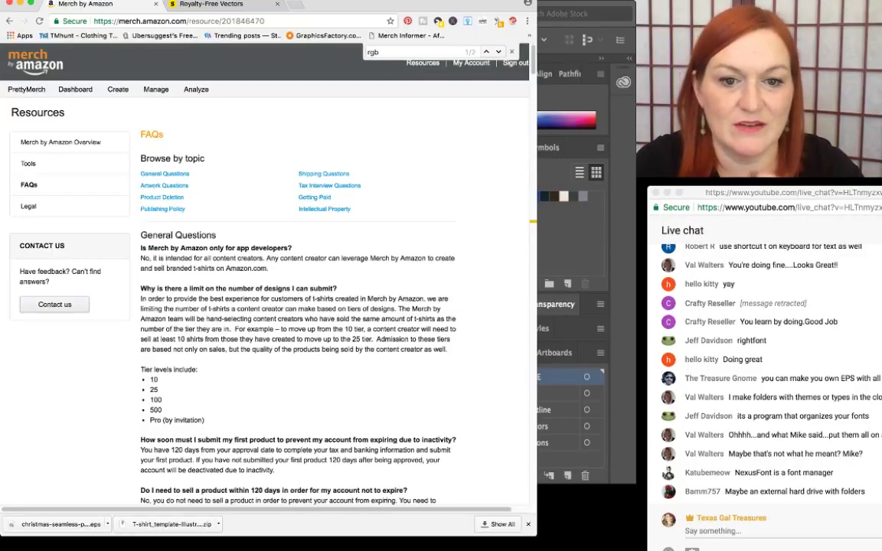
click(61, 143)
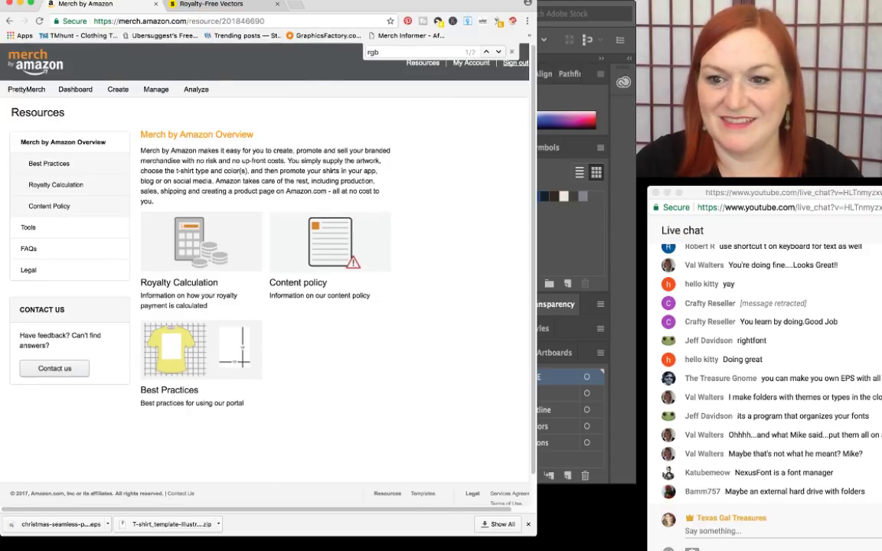
- Look over the Merch by Amazon landing page and its invitation request section, and return to Resources
click(46, 67)
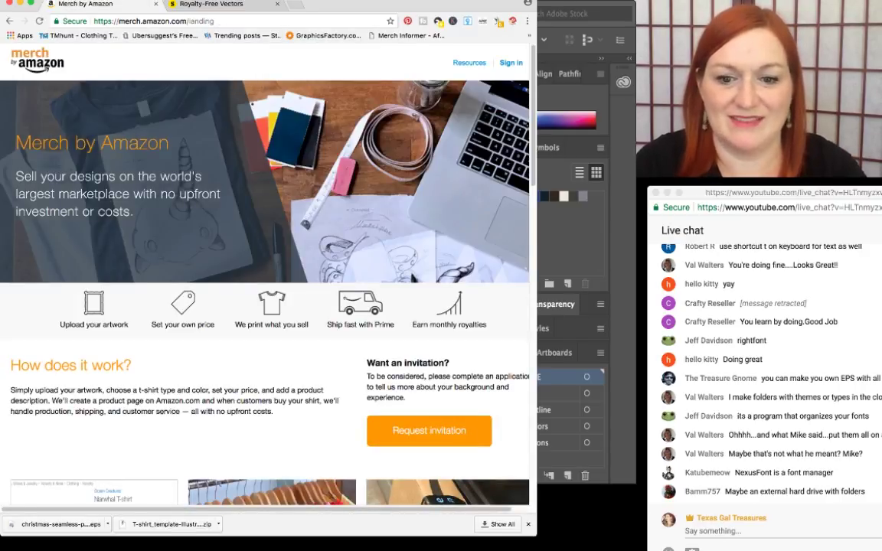
scroll(264, 276, down, 5)
scroll(264, 276, up, 4)
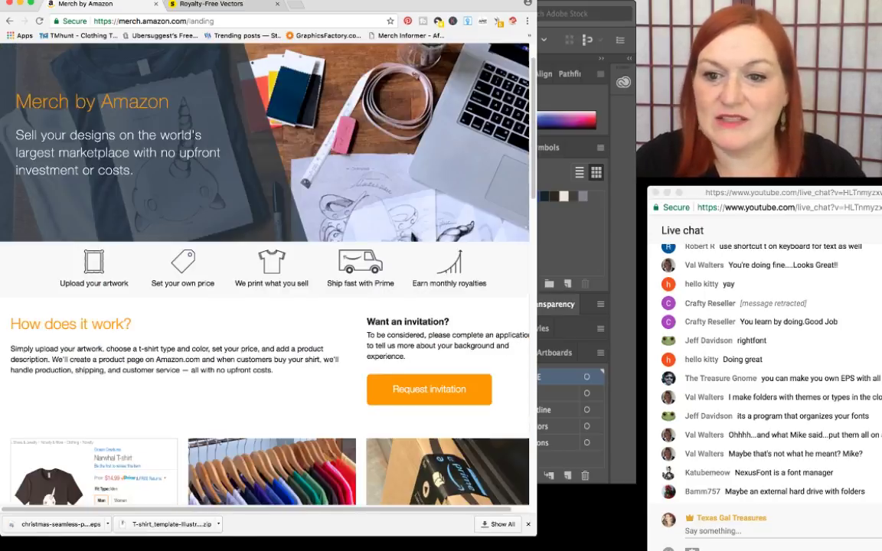
scroll(264, 276, up, 1)
click(469, 62)
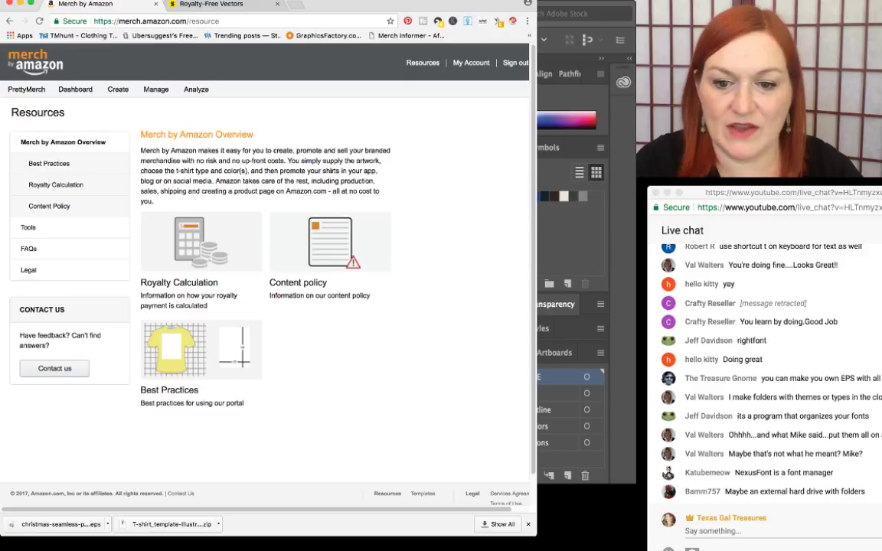
- Open the Merch by Amazon Content Policy page and search its text for "cym" and "cm"
scroll(264, 275, down, 1)
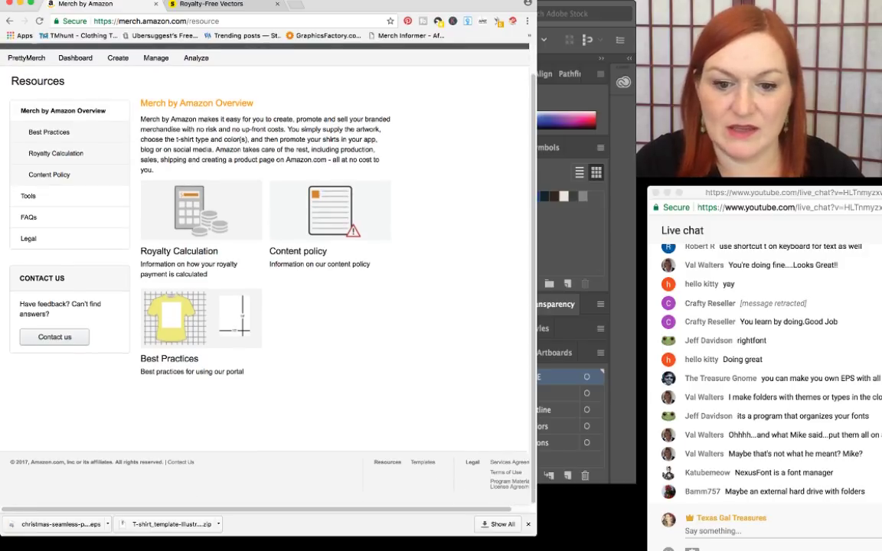
click(320, 230)
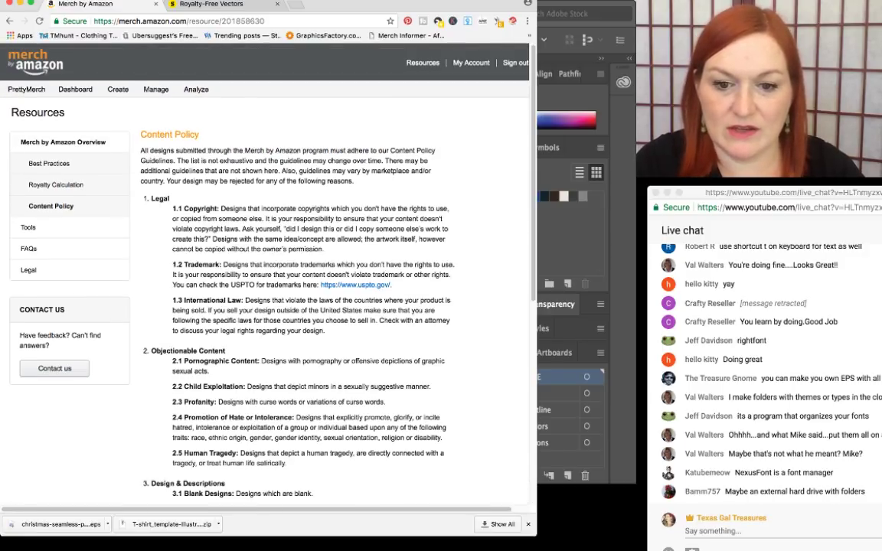
scroll(264, 275, down, 10)
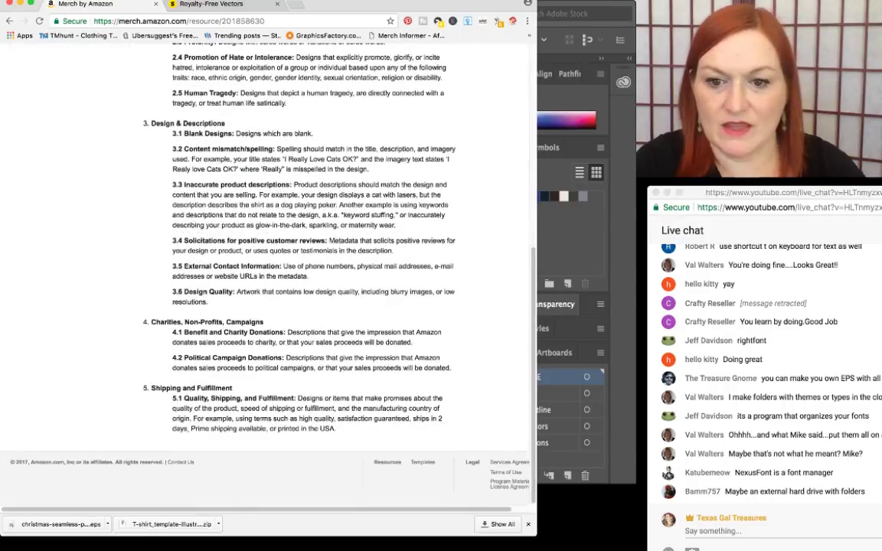
key(super+f)
text(cy)
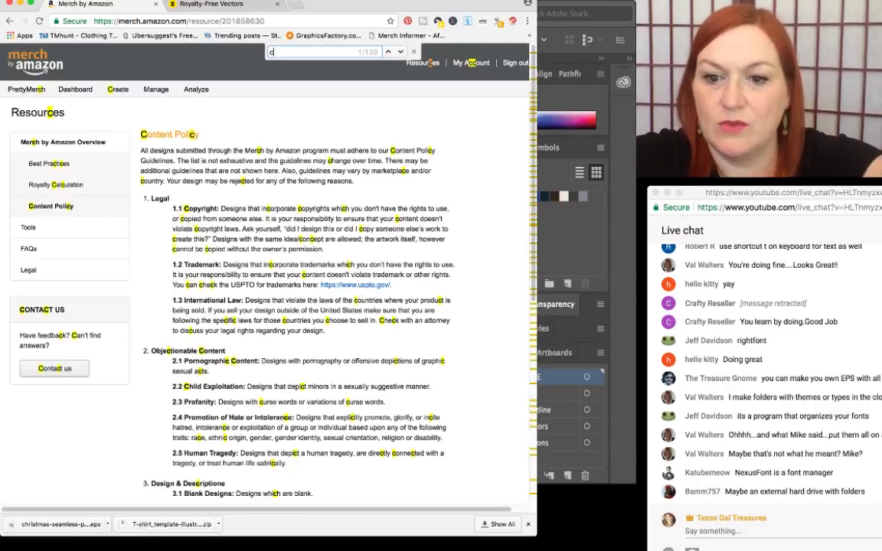
key(BackSpace)
key(BackSpace)
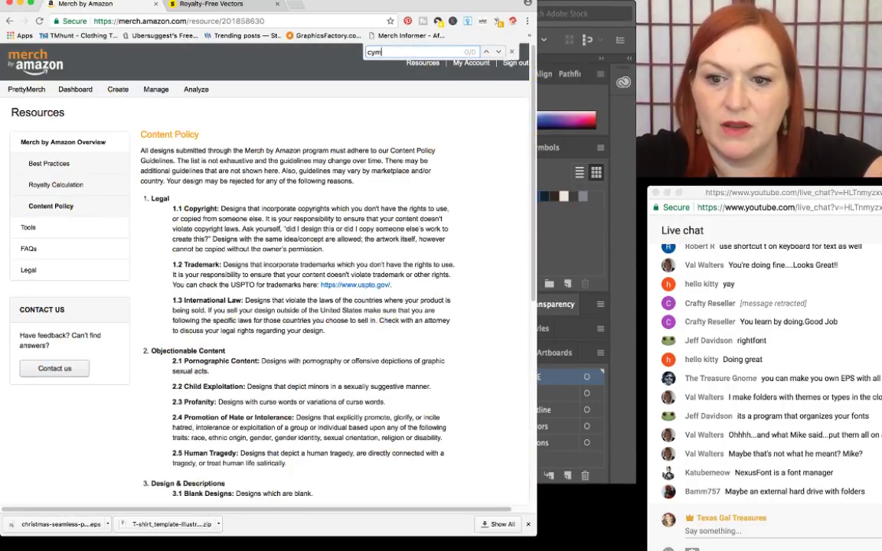
text(c)
key(BackSpace)
text(cm)
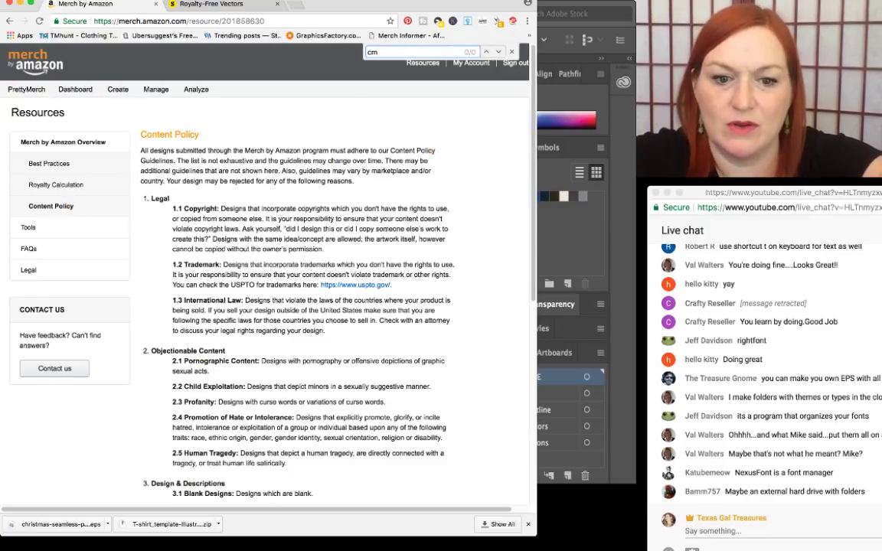
key(BackSpace)
- Open the Best Practices page and read the CYMK guideline on how t-shirt designs are printed
click(49, 163)
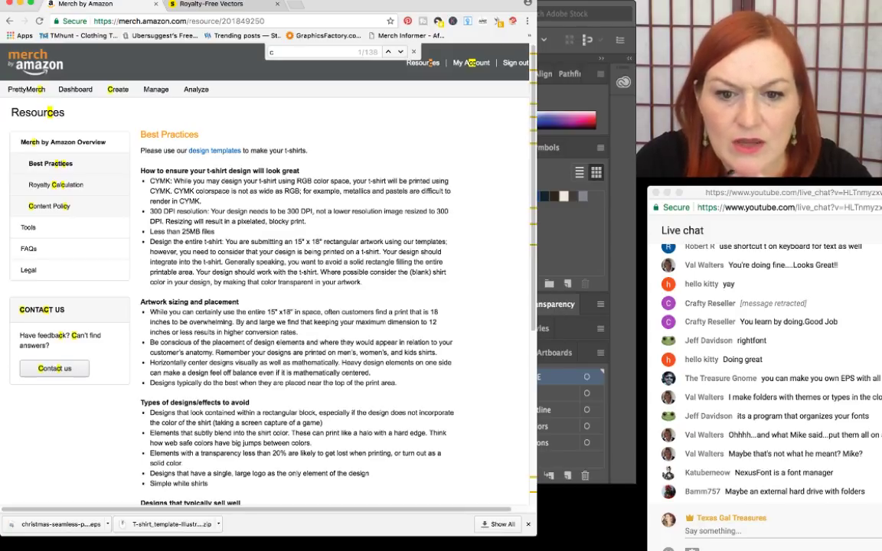
drag(150, 180, 449, 181)
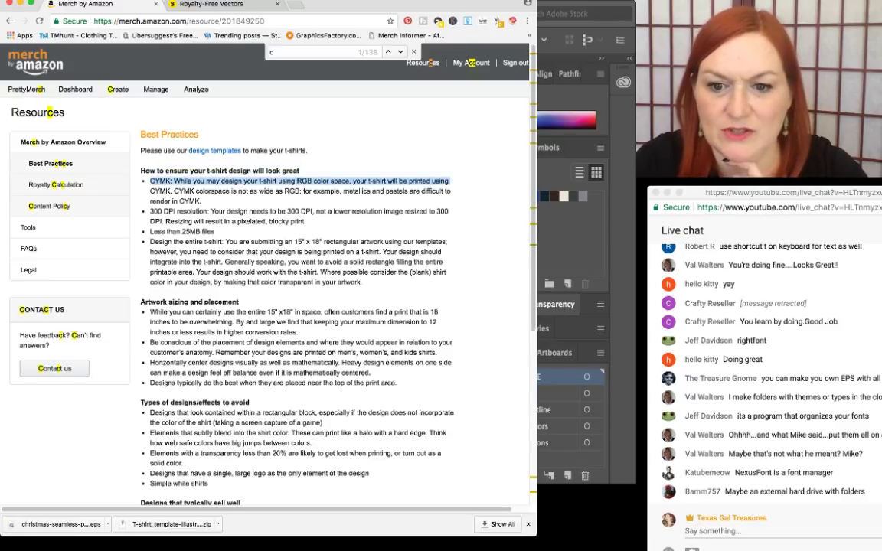
drag(354, 180, 361, 191)
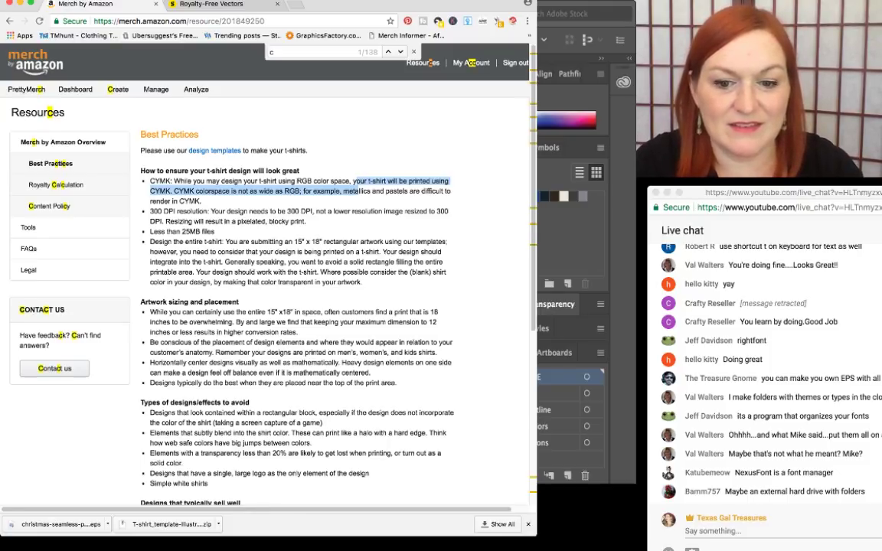
scroll(261, 275, down, 3)
scroll(268, 268, up, 1)
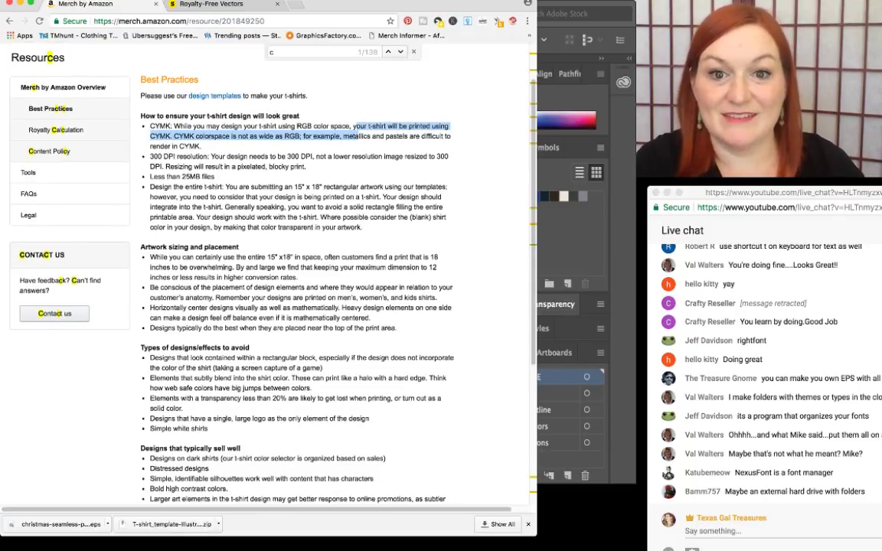
click(358, 135)
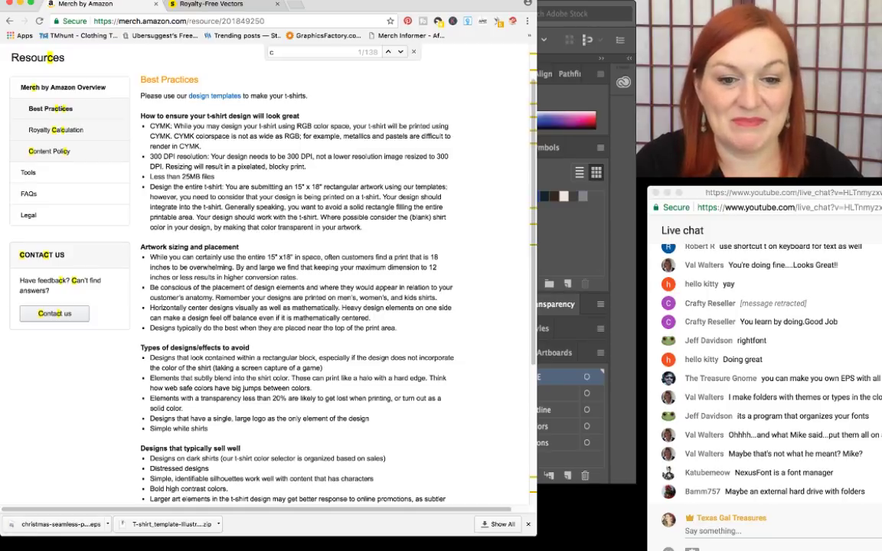
- Skim the rest of the Best Practices page and highlight the CYMK guideline's sentences on printing and colorspace limits
scroll(268, 275, up, 3)
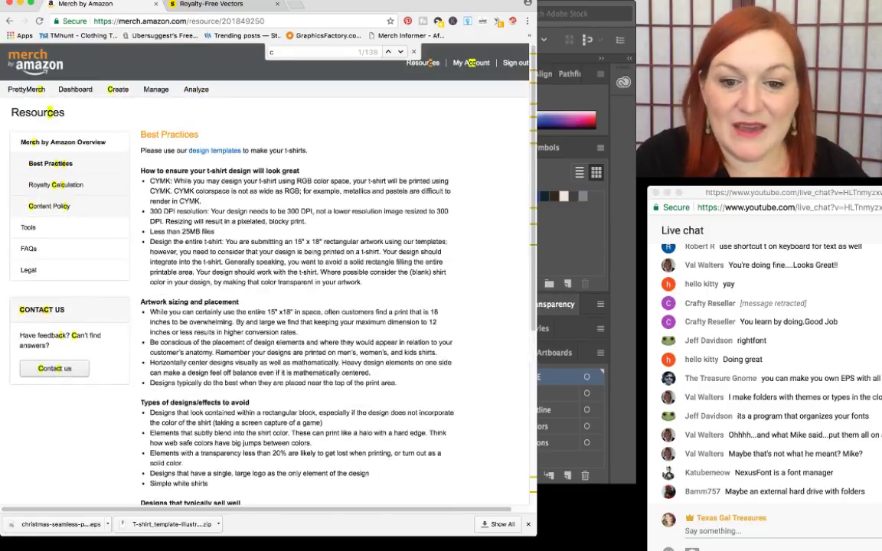
scroll(269, 291, down, 5)
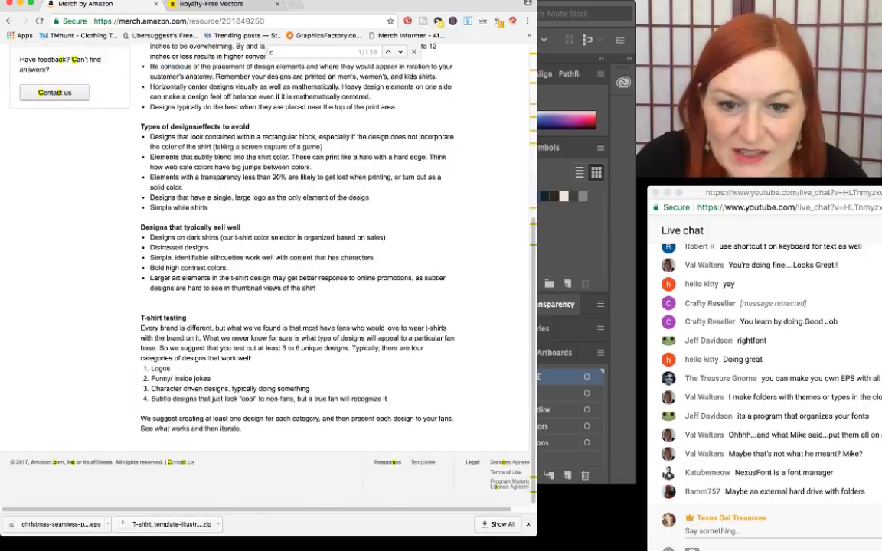
scroll(268, 291, up, 4)
drag(150, 127, 201, 147)
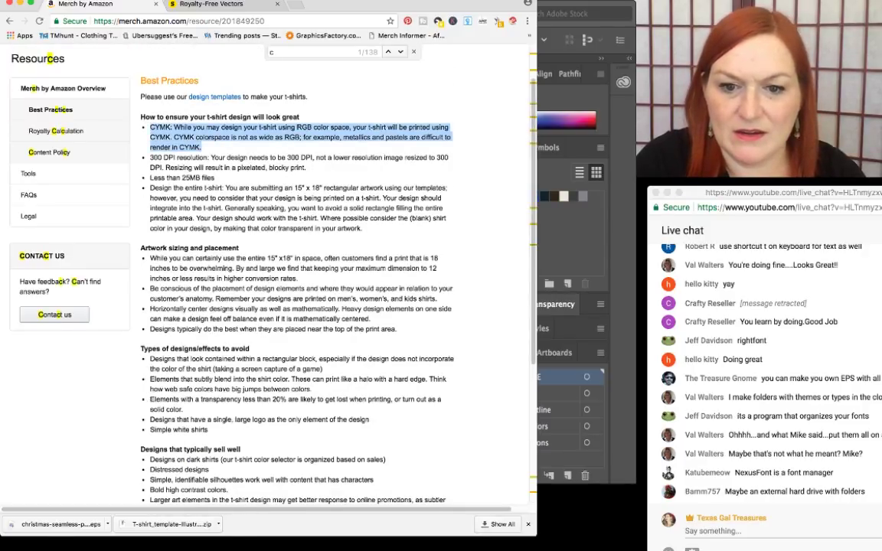
drag(174, 137, 178, 147)
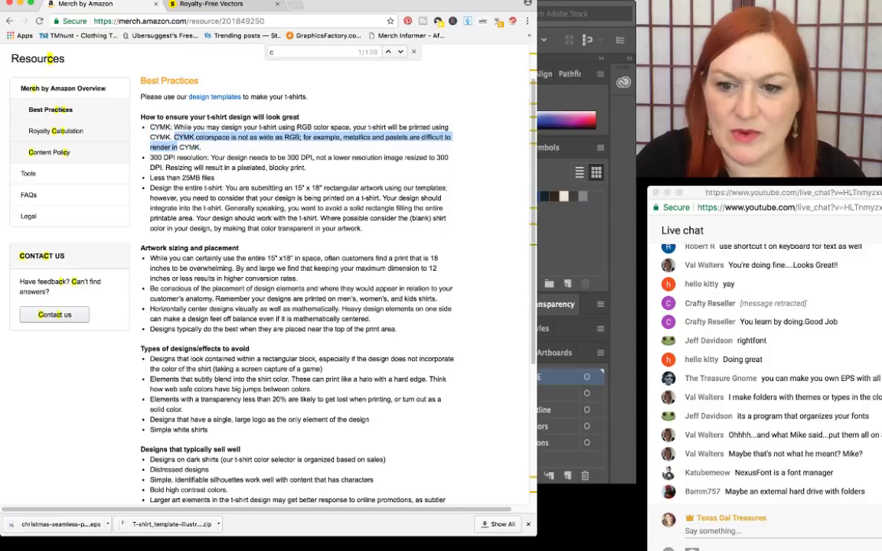
drag(353, 127, 173, 137)
scroll(268, 276, up, 2)
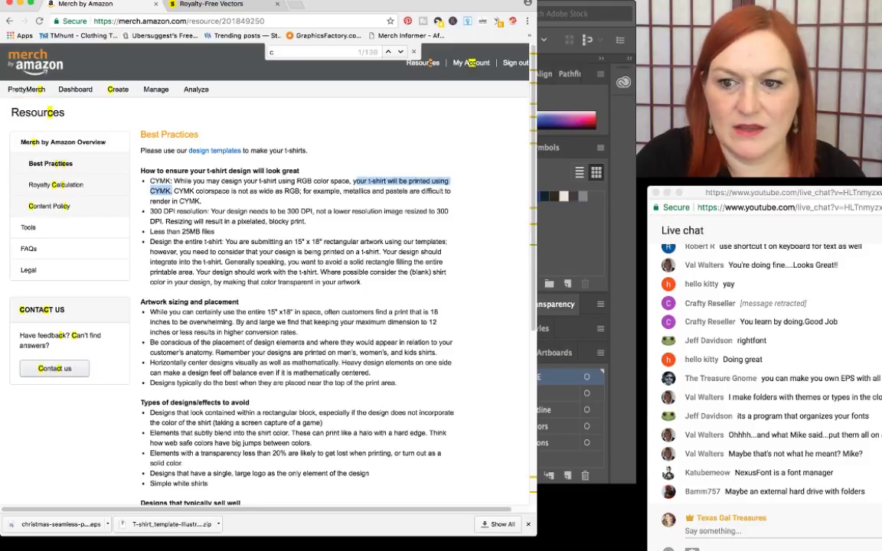
- Go through the Merch by Amazon landing page back to Resources and reopen the Best Practices page
click(46, 68)
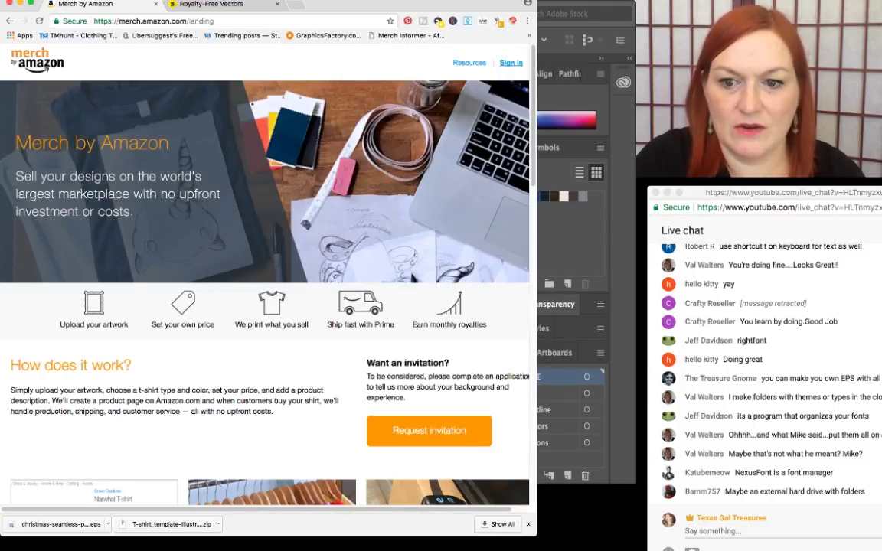
click(470, 63)
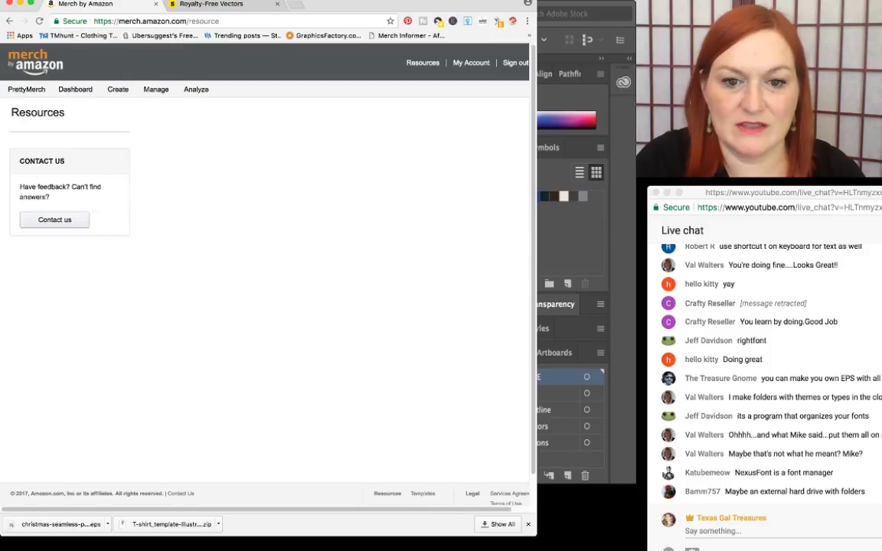
scroll(264, 276, down, 1)
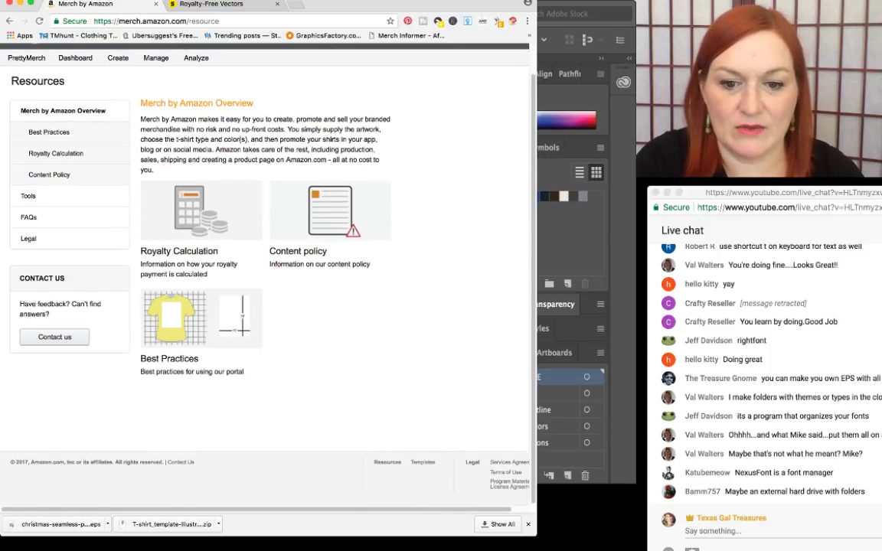
click(178, 344)
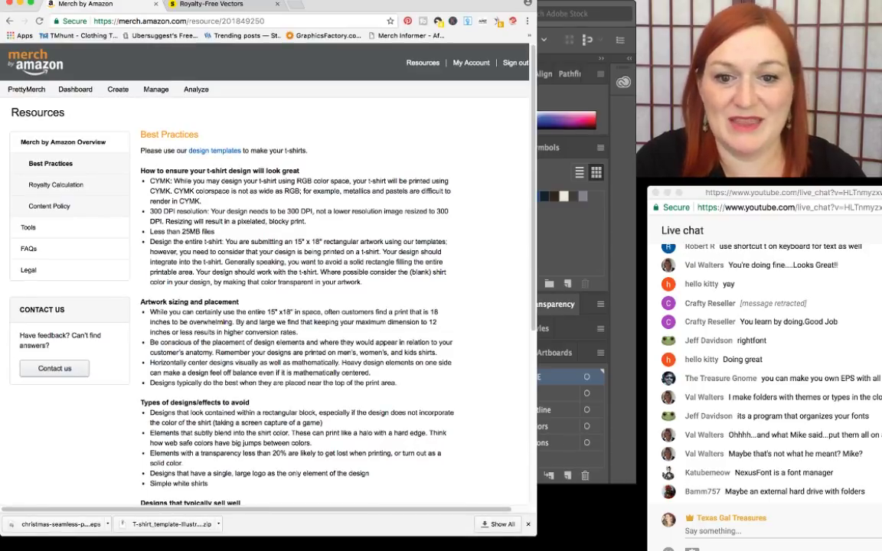
- Follow the design templates link from Best Practices and highlight "sRGB" in the t-shirt template's image specifications
scroll(264, 276, down, 1)
click(214, 135)
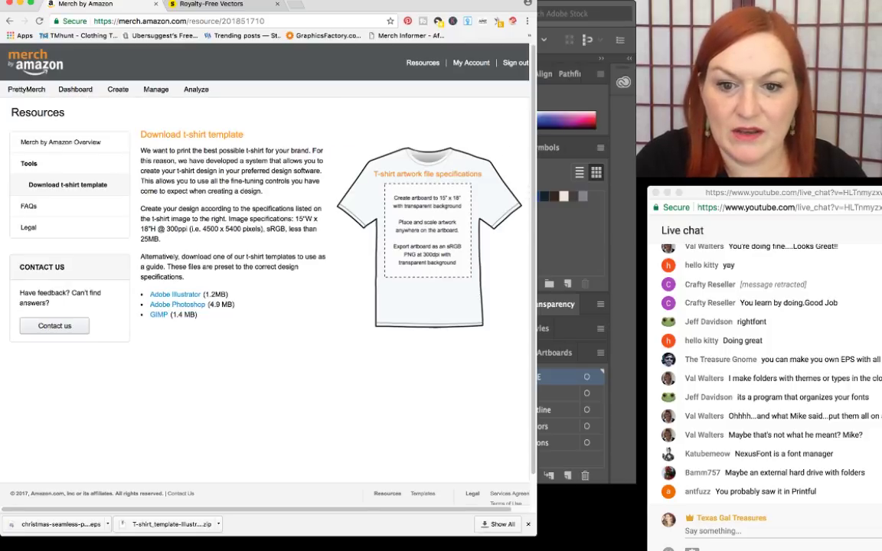
drag(265, 229, 285, 229)
click(263, 229)
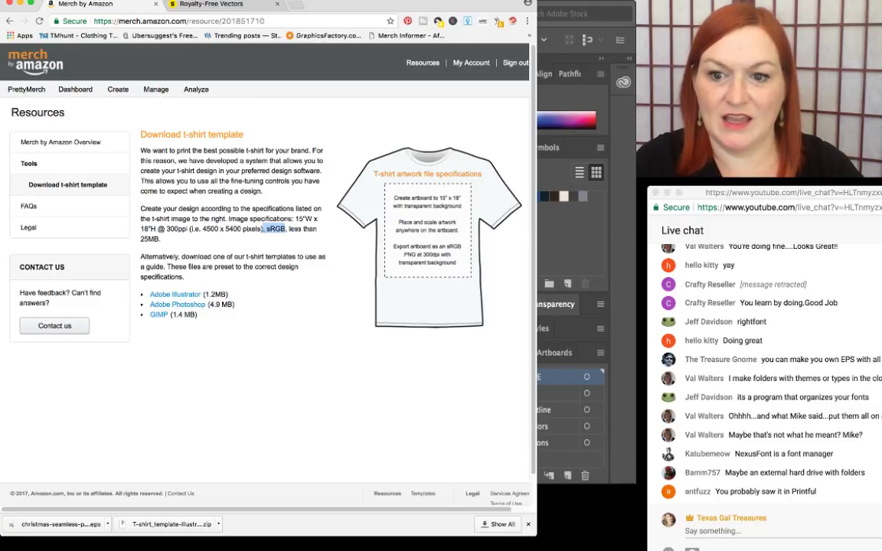
- Return to the Best Practices page and highlight the whole CYMK guideline before switching away from the browser
click(46, 68)
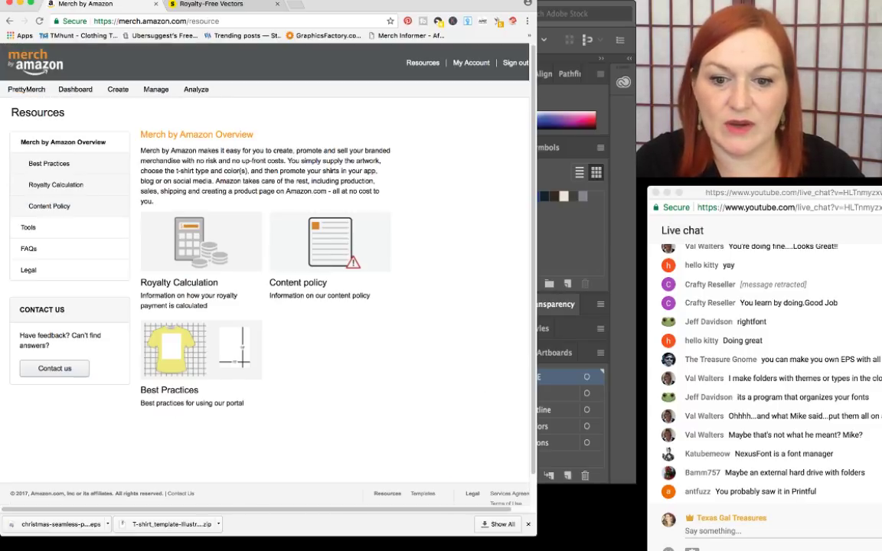
click(49, 163)
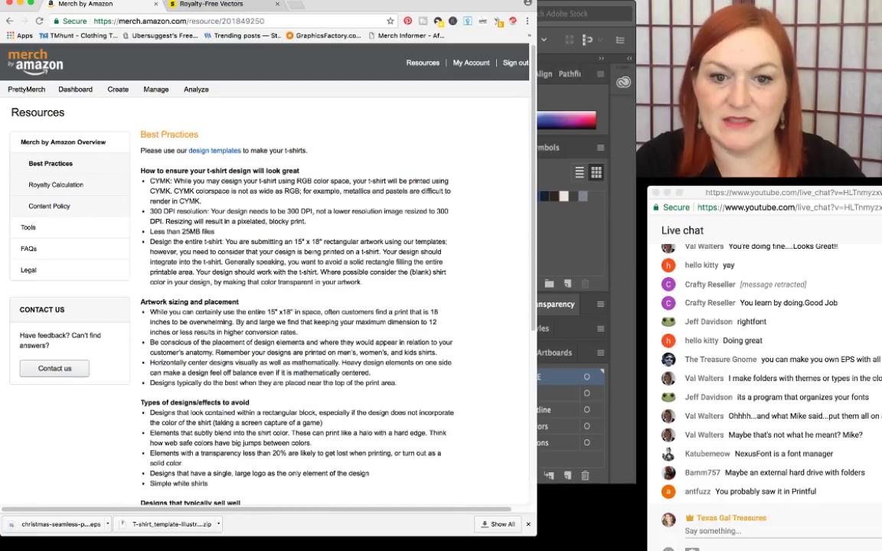
drag(150, 181, 202, 201)
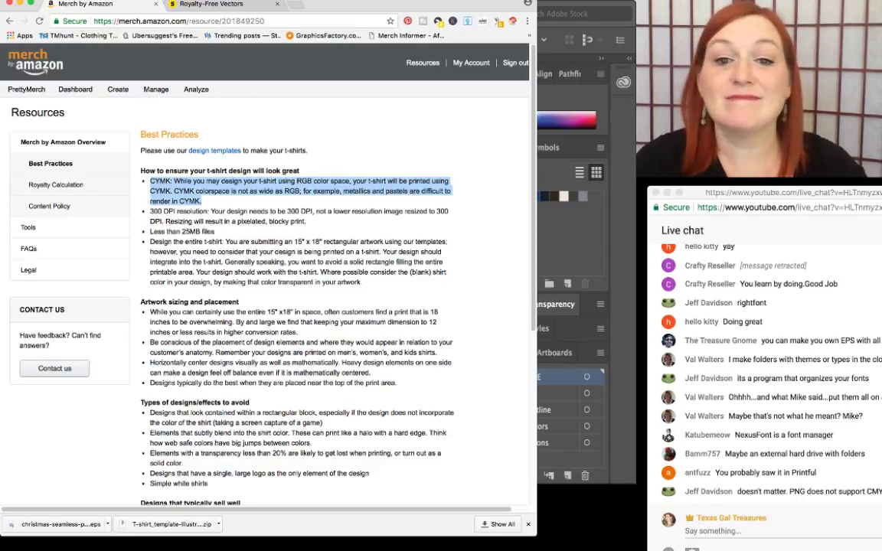
key(super+Tab)
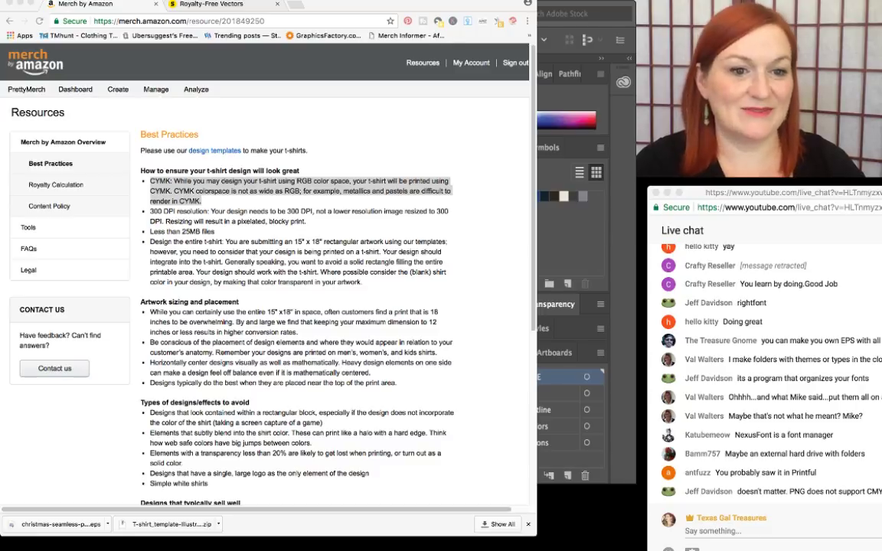